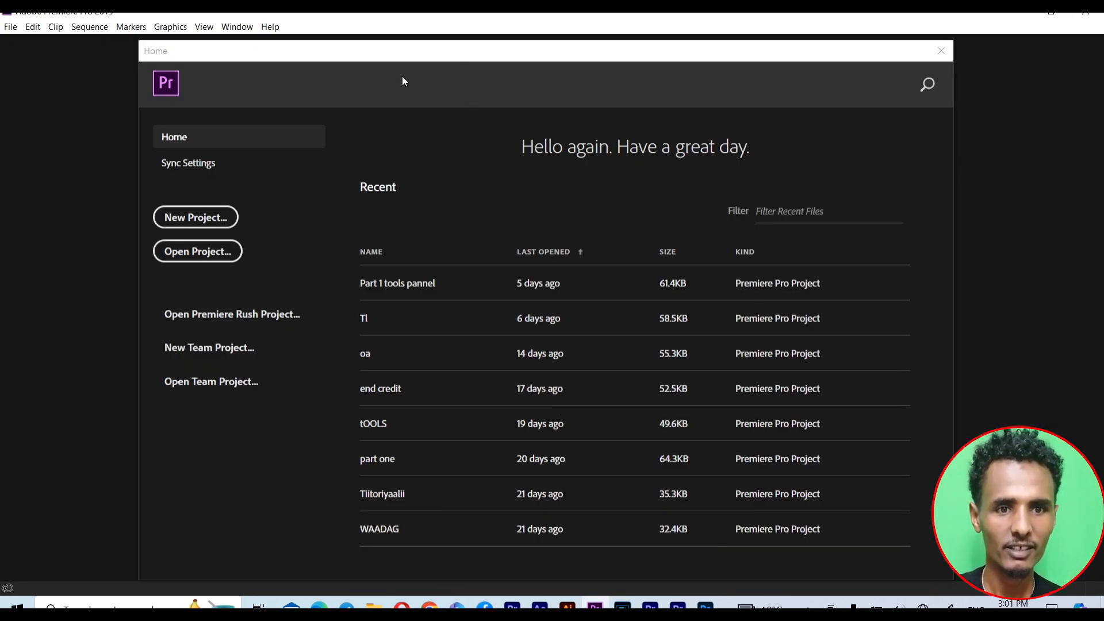
# Start a new project and name it "Tiitoriyaalii Kutaa 1ffaa"
pyautogui.moveTo(560, 59)
pyautogui.mouseDown()
pyautogui.moveTo(537, 60)
pyautogui.moveTo(617, 45)
pyautogui.moveTo(512, 51)
pyautogui.moveTo(539, 58)
pyautogui.moveTo(520, 111)
pyautogui.moveTo(621, 49)
pyautogui.moveTo(538, 61)
pyautogui.mouseUp()
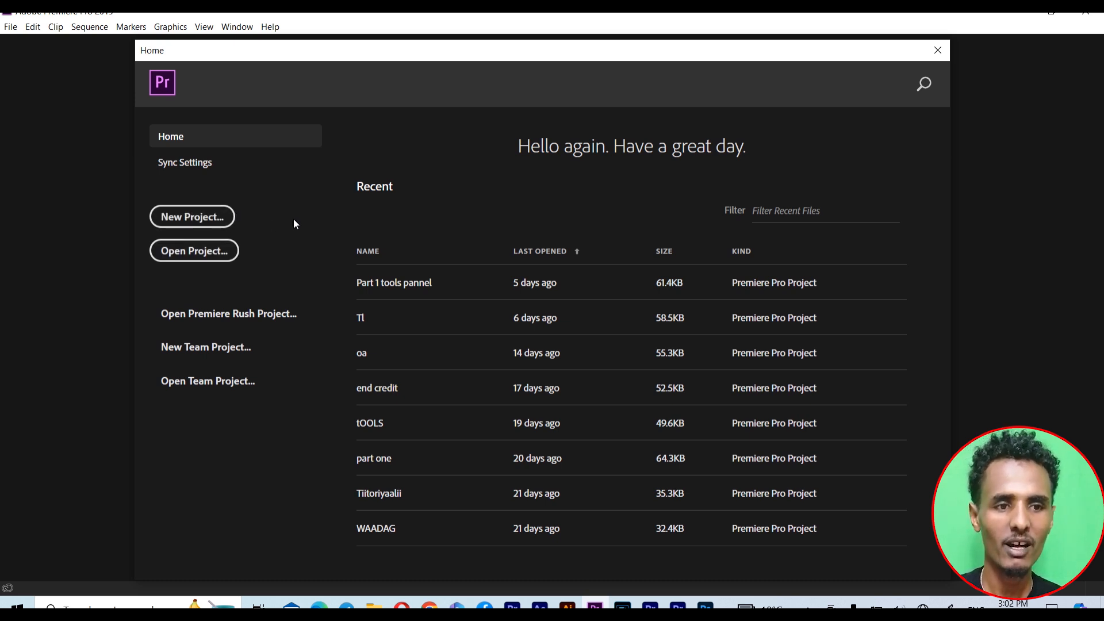
pyautogui.click(209, 217)
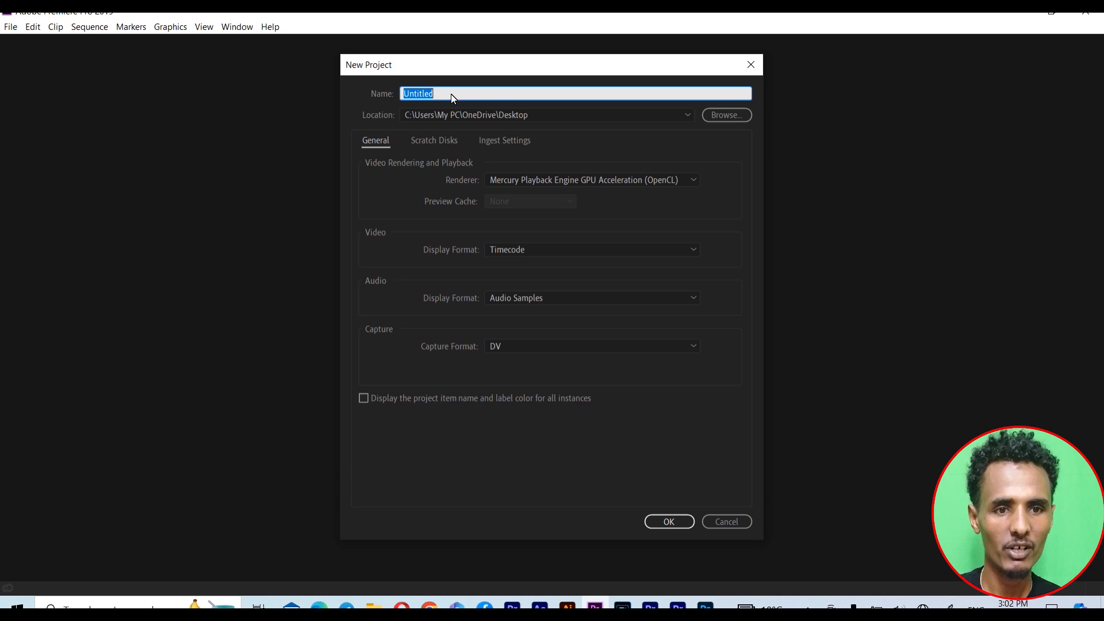
pyautogui.press('BackSpace')
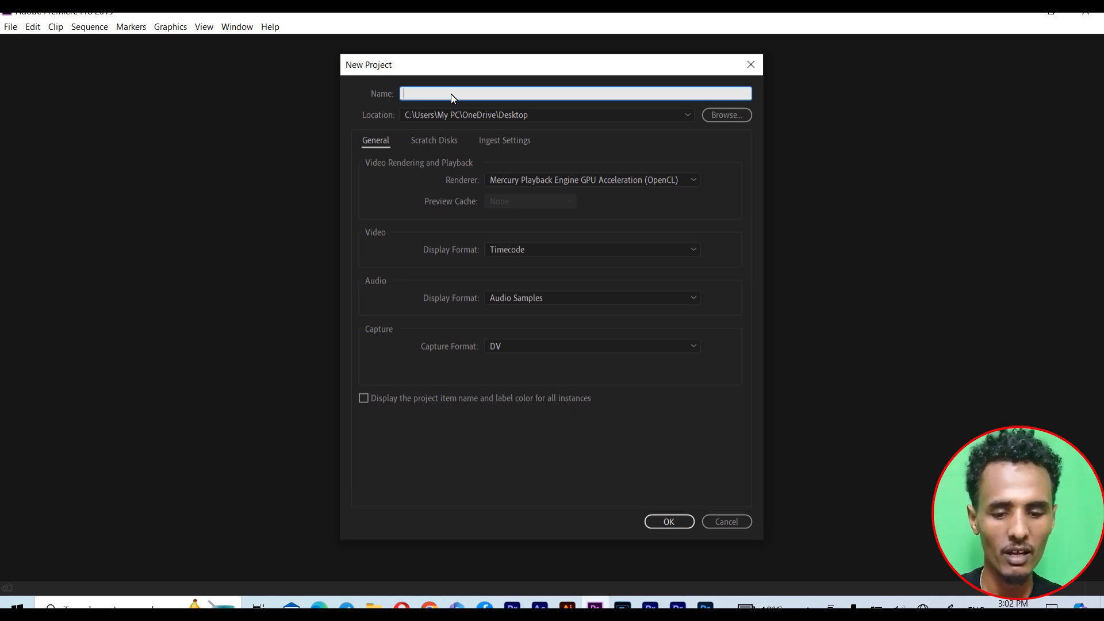
pyautogui.write('T')
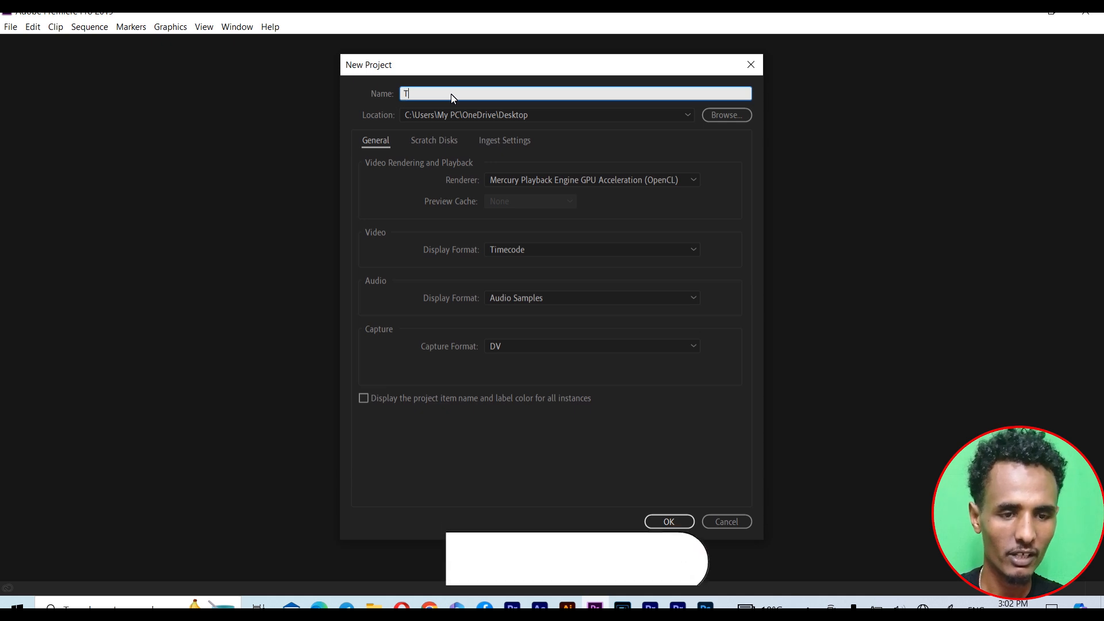
pyautogui.write('iitoriyaalii')
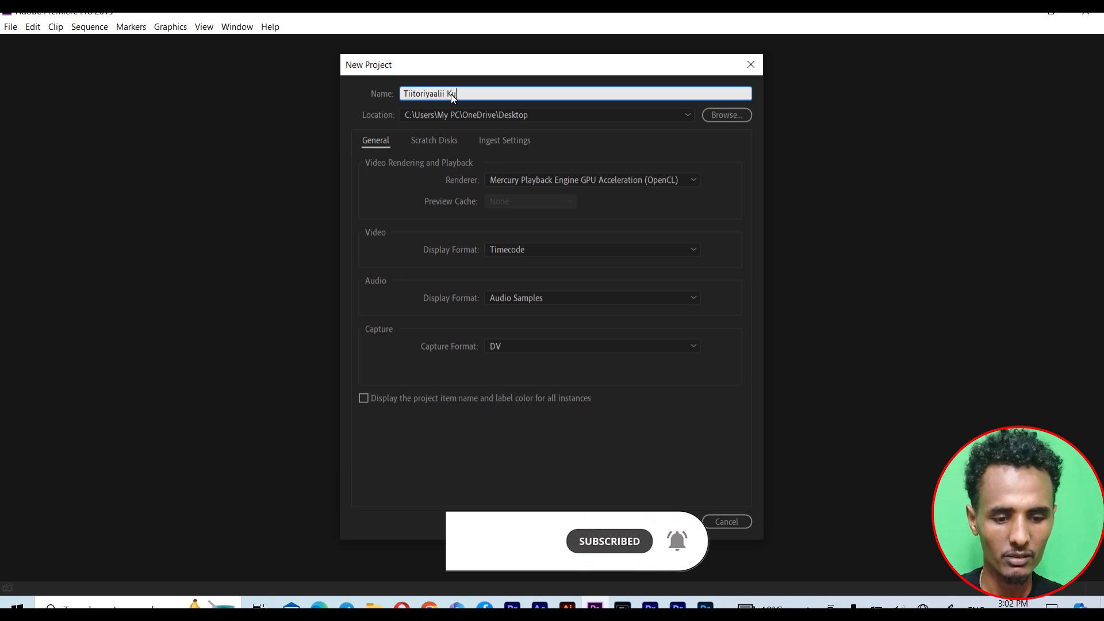
pyautogui.write(' Kutaa 1ffaa')
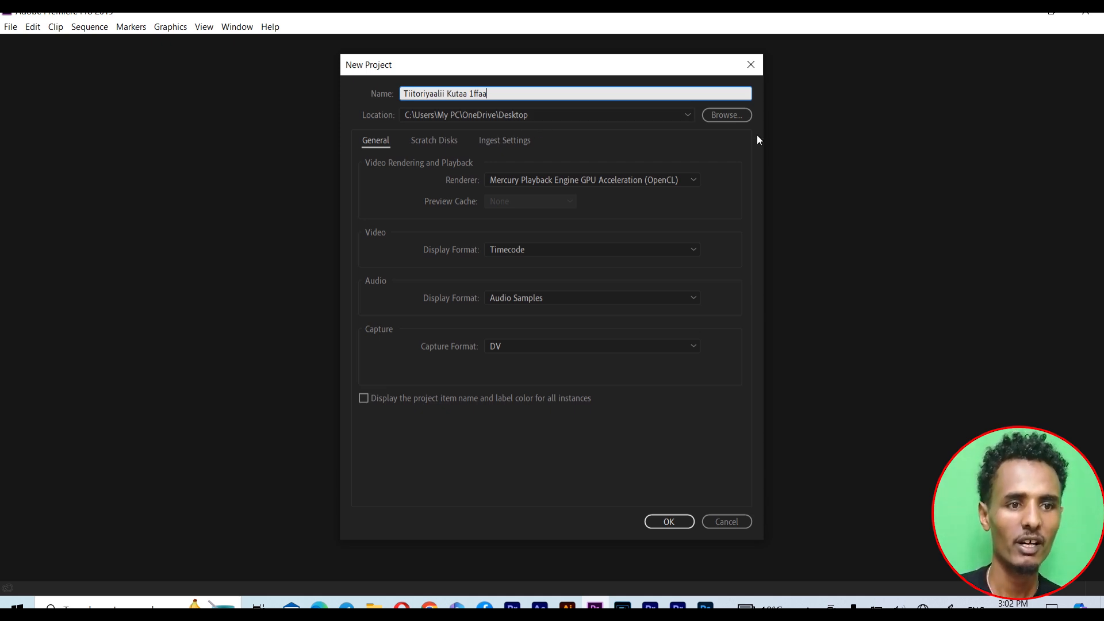
# Set the new project's location to the Desktop folder that bears a person's name
pyautogui.click(720, 116)
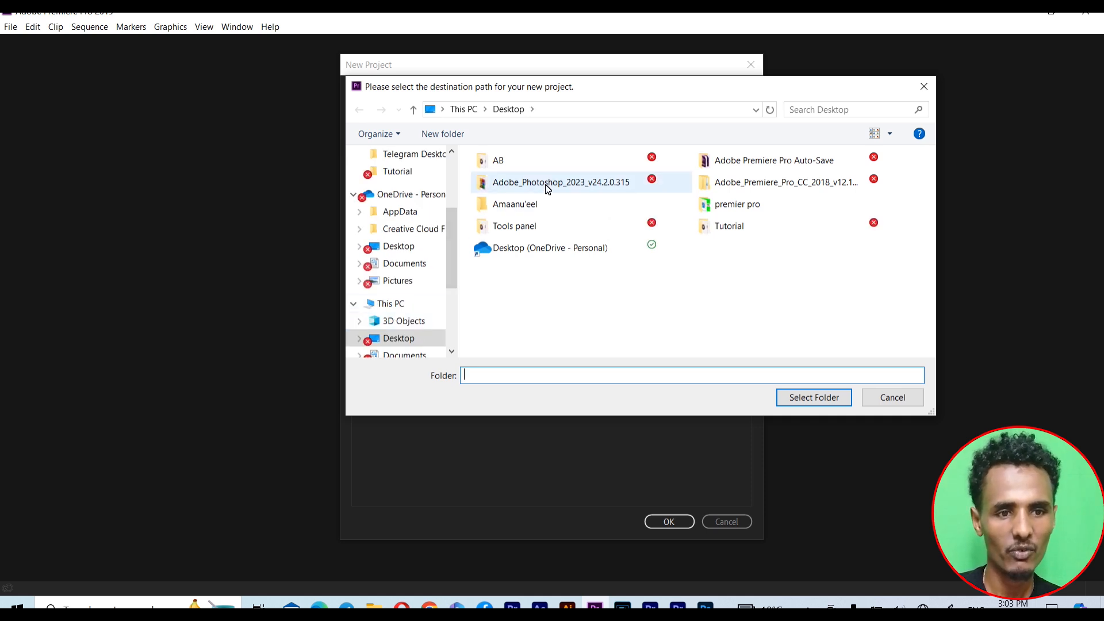
pyautogui.click(527, 208)
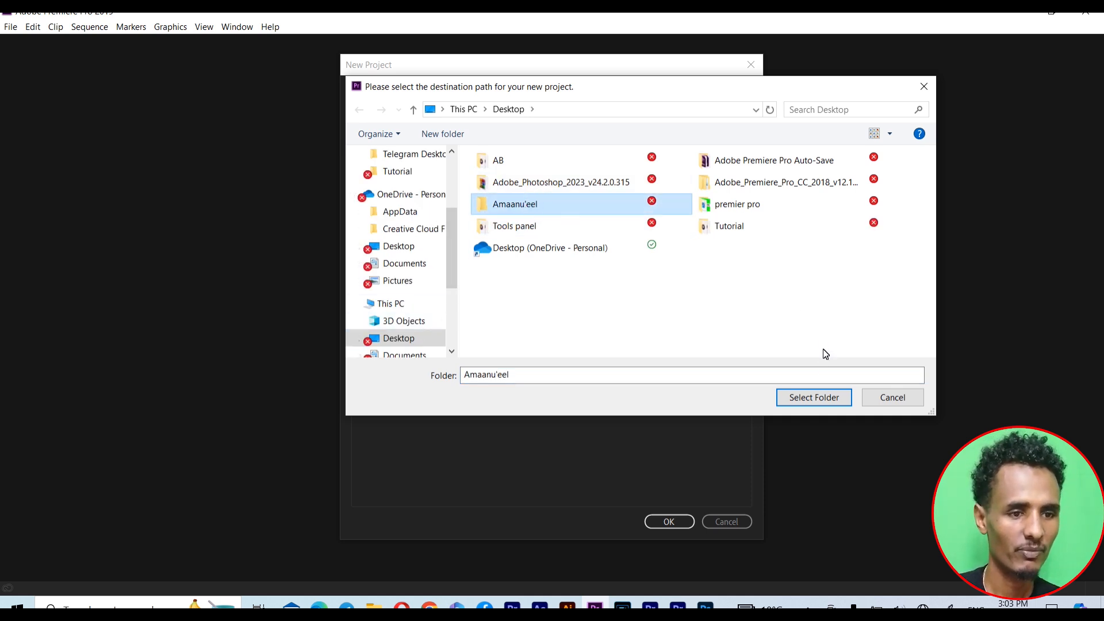
pyautogui.click(808, 398)
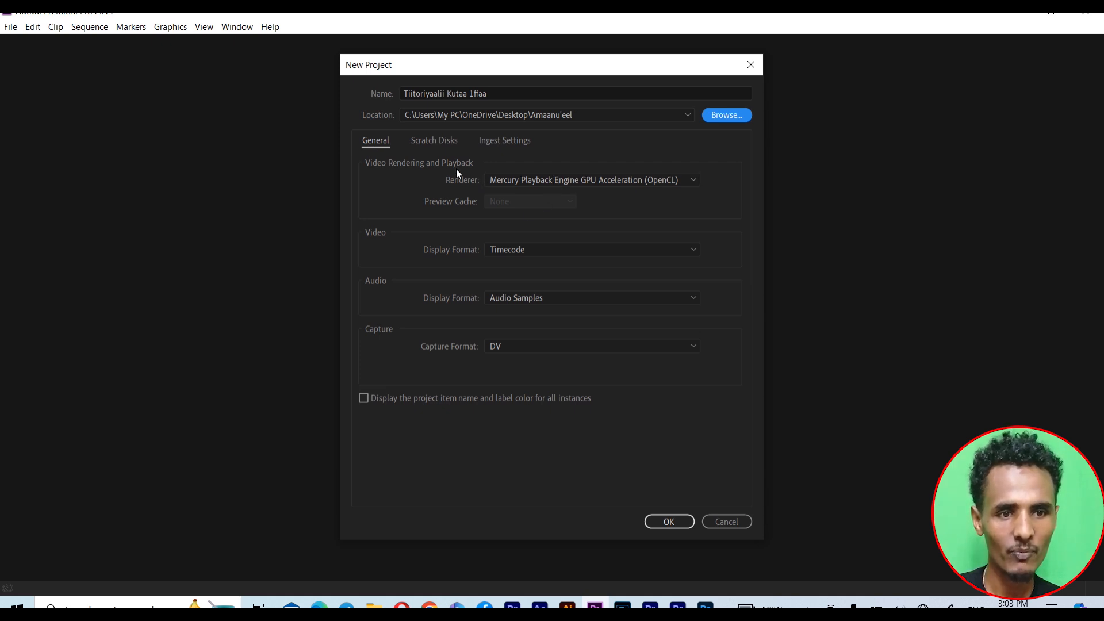
# Review the renderer options, scratch disks and ingest settings without changing them, and create the project
pyautogui.click(694, 179)
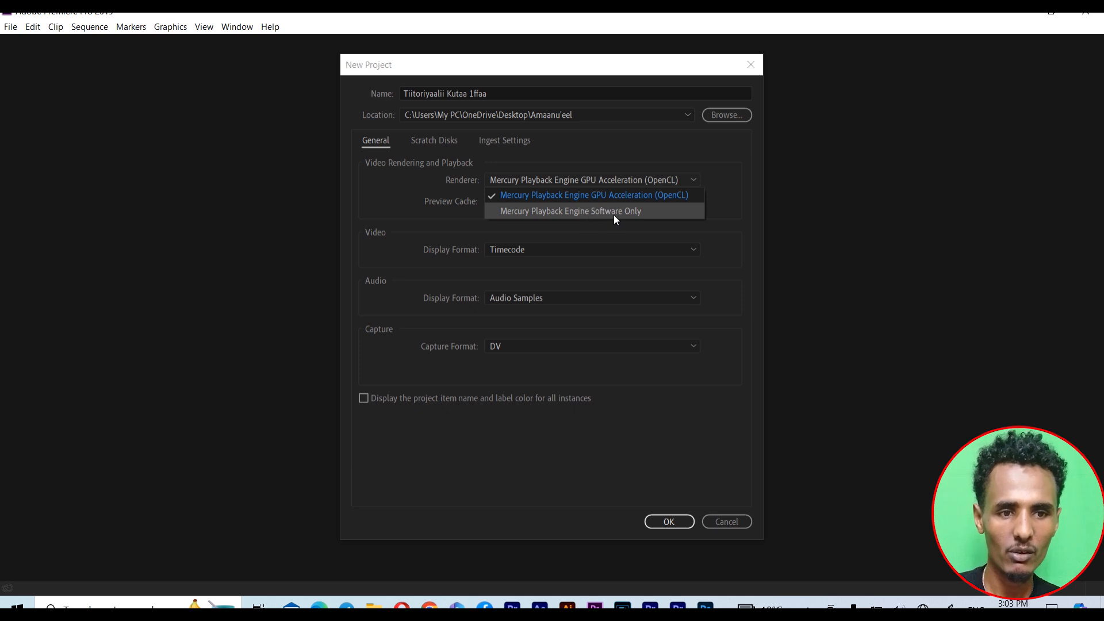
pyautogui.click(437, 146)
pyautogui.click(453, 142)
pyautogui.click(490, 144)
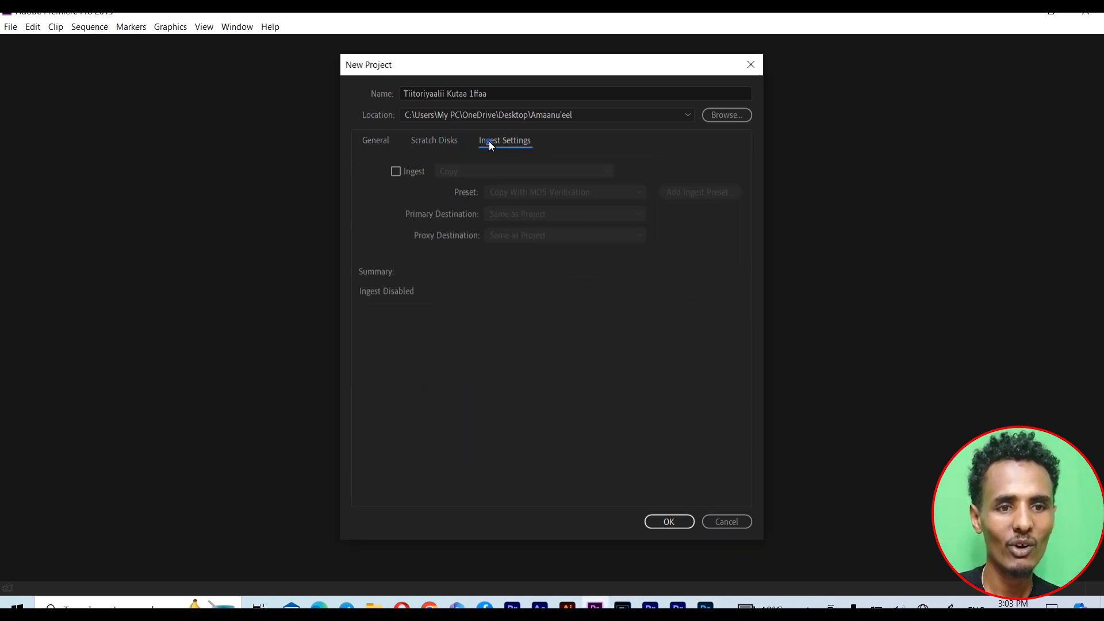
pyautogui.click(441, 142)
pyautogui.click(381, 139)
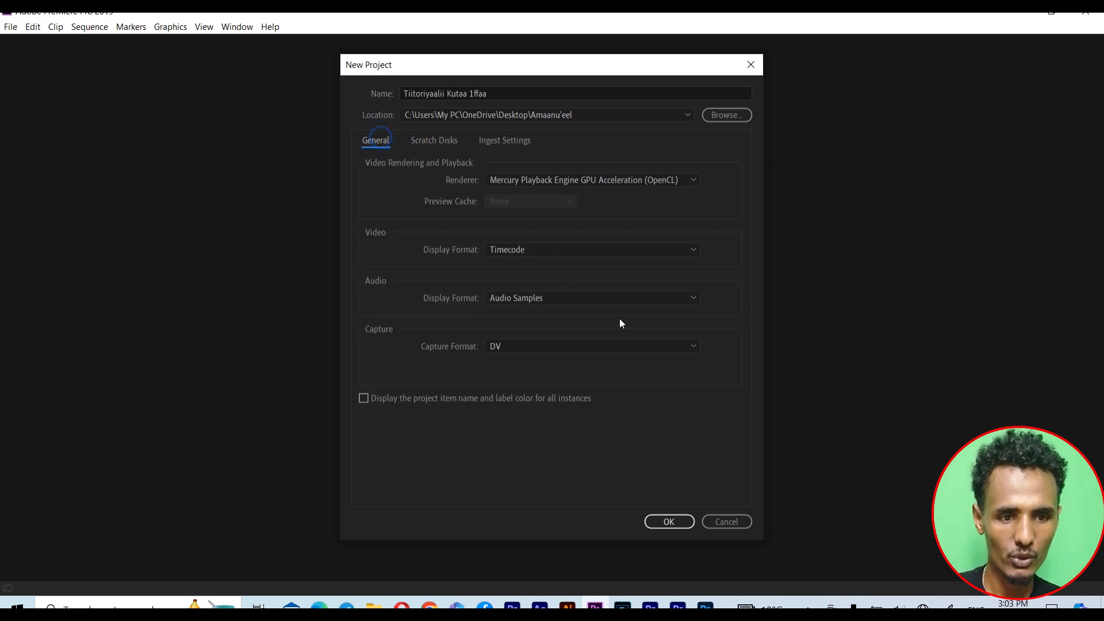
pyautogui.click(668, 521)
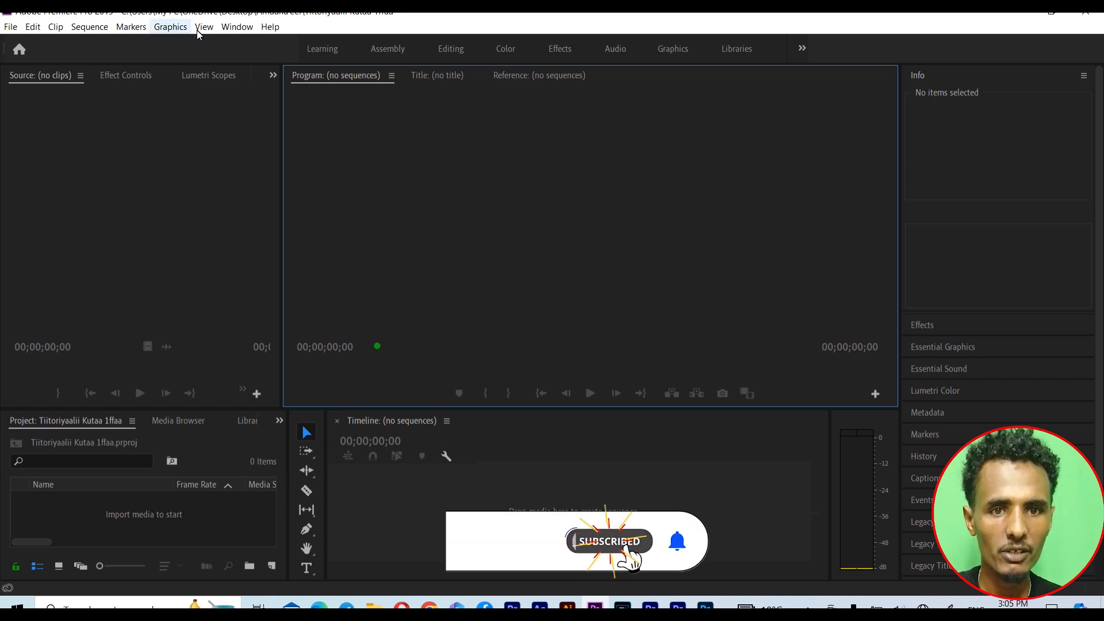
# Switch the layout to the Editing workspace
pyautogui.click(239, 28)
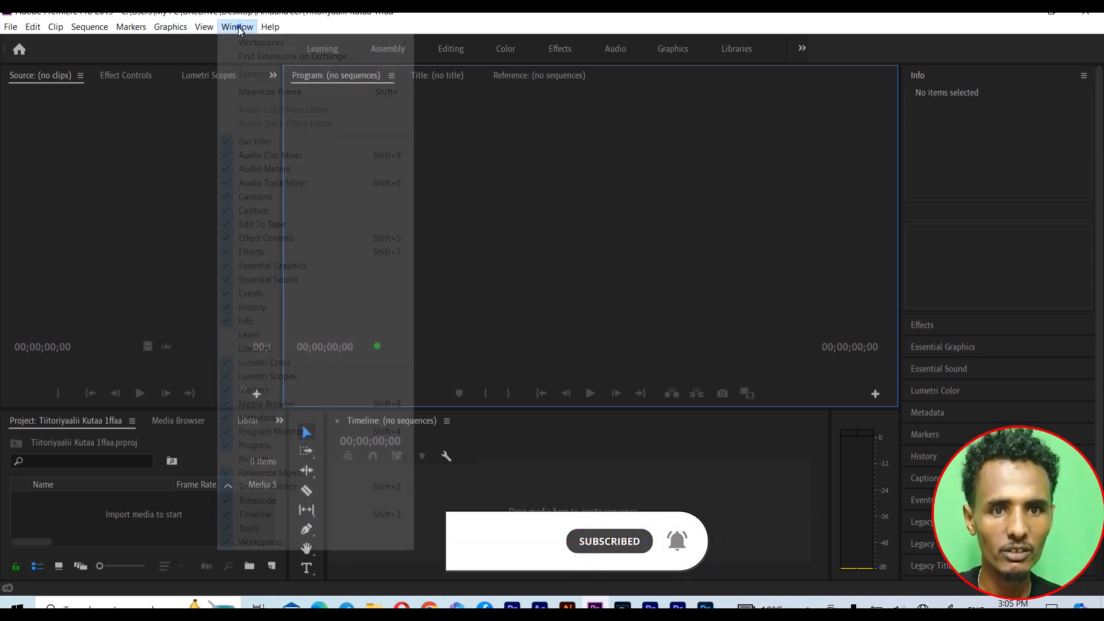
pyautogui.moveTo(302, 43)
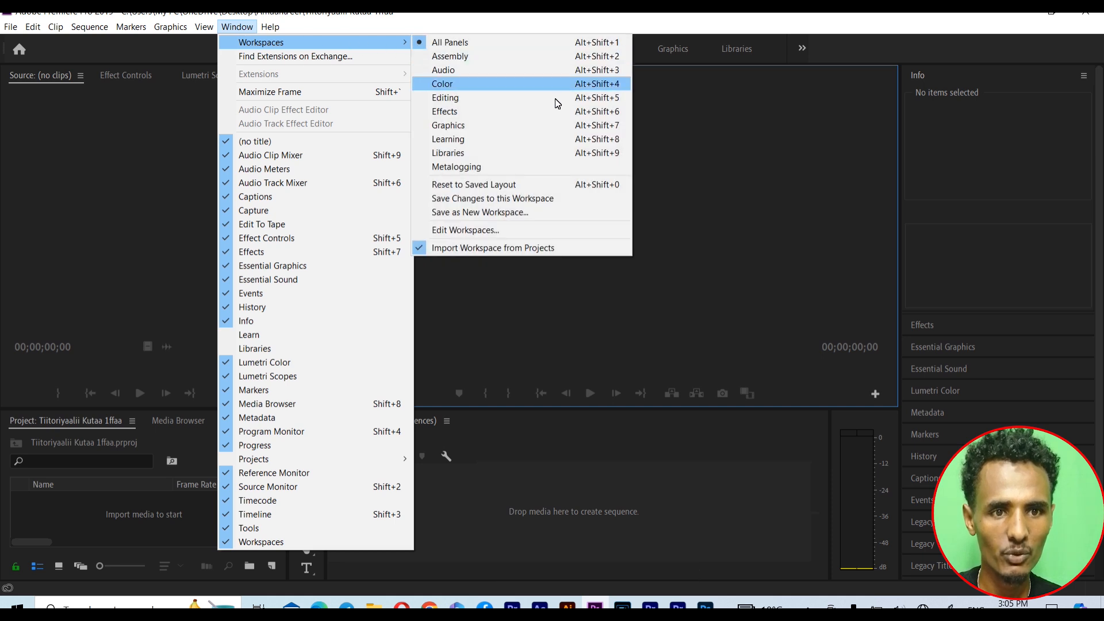
pyautogui.click(524, 98)
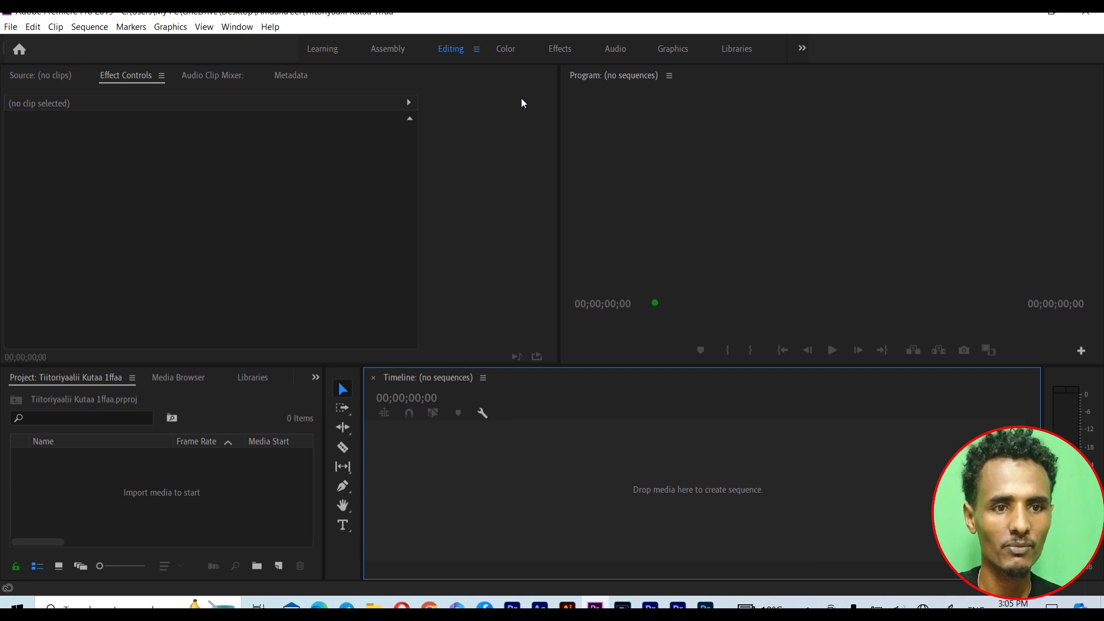
# Examine the Program monitor, Effect Controls, Project and Timeline panels of the Editing workspace
pyautogui.click(629, 254)
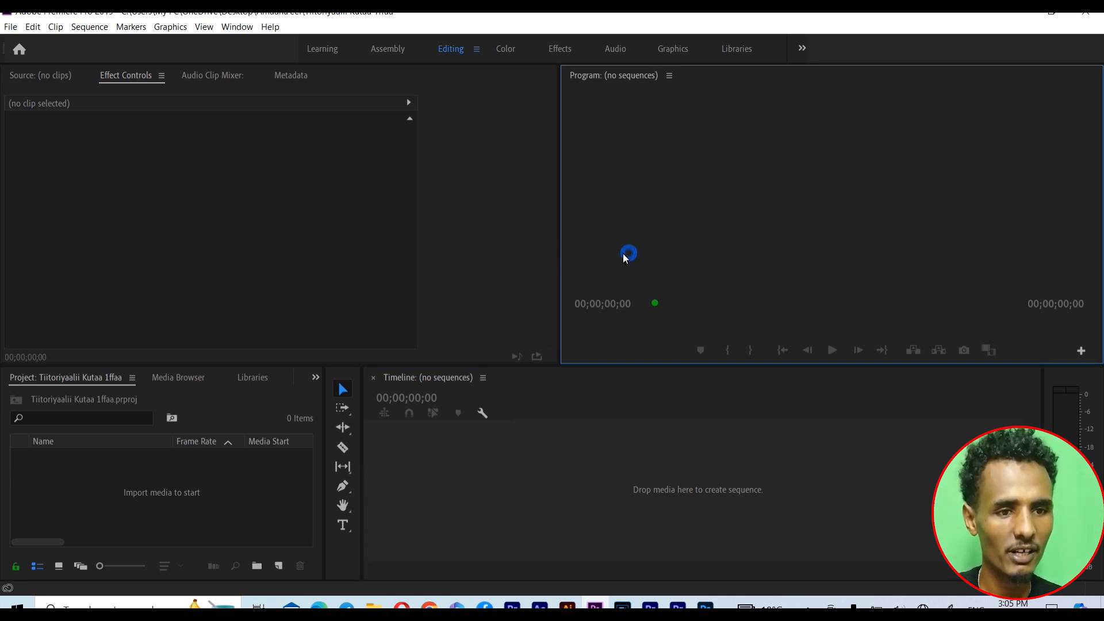
pyautogui.click(271, 236)
pyautogui.click(224, 460)
pyautogui.click(552, 492)
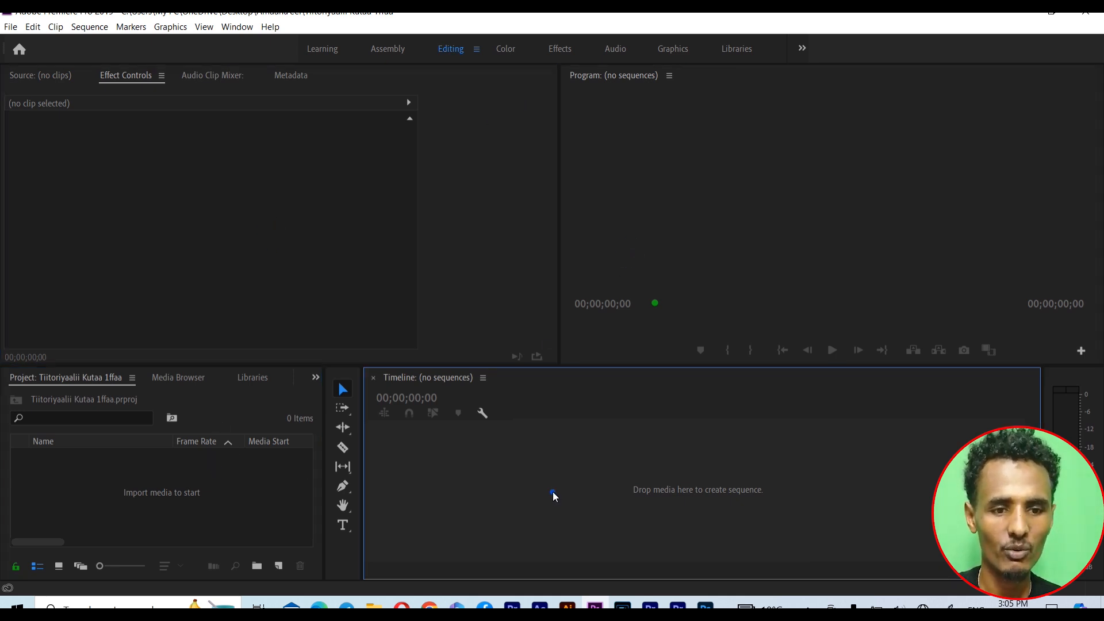
pyautogui.click(192, 217)
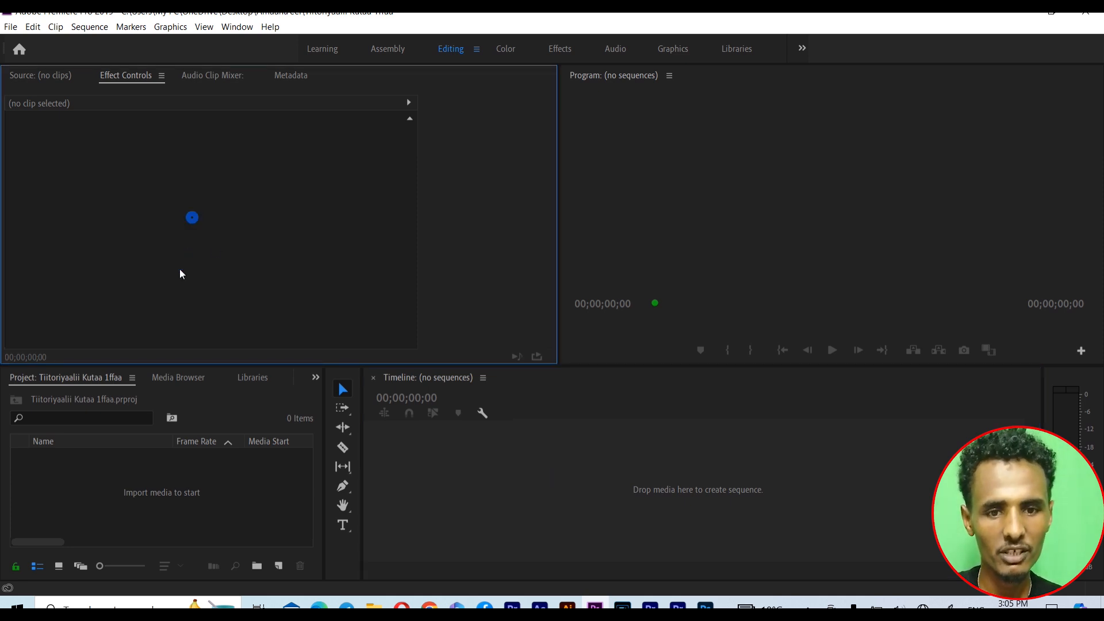
pyautogui.click(210, 464)
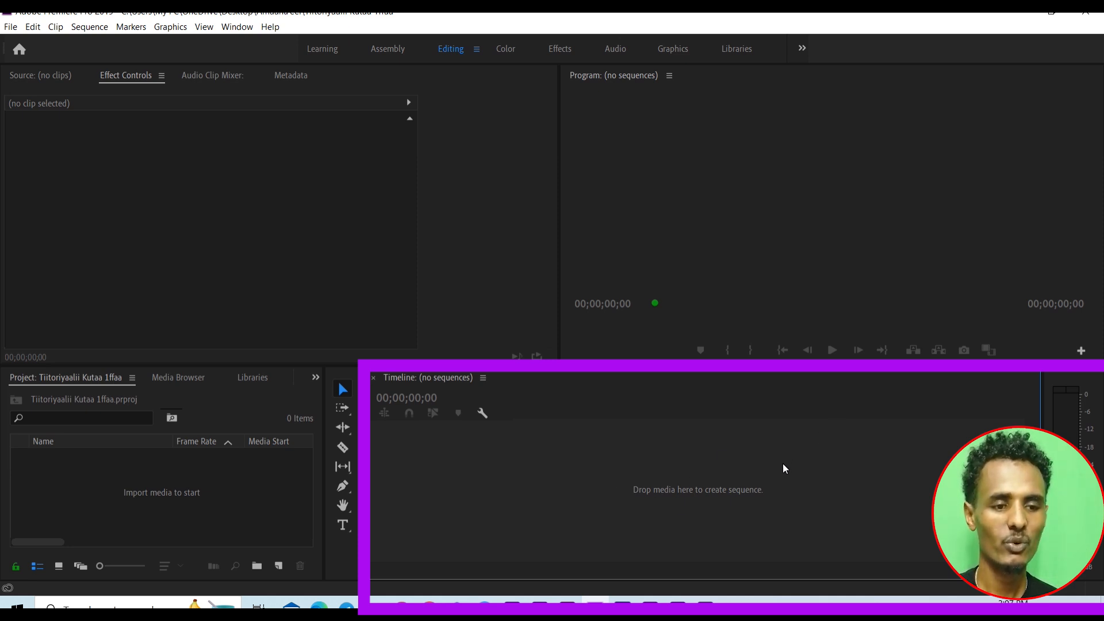
pyautogui.click(784, 225)
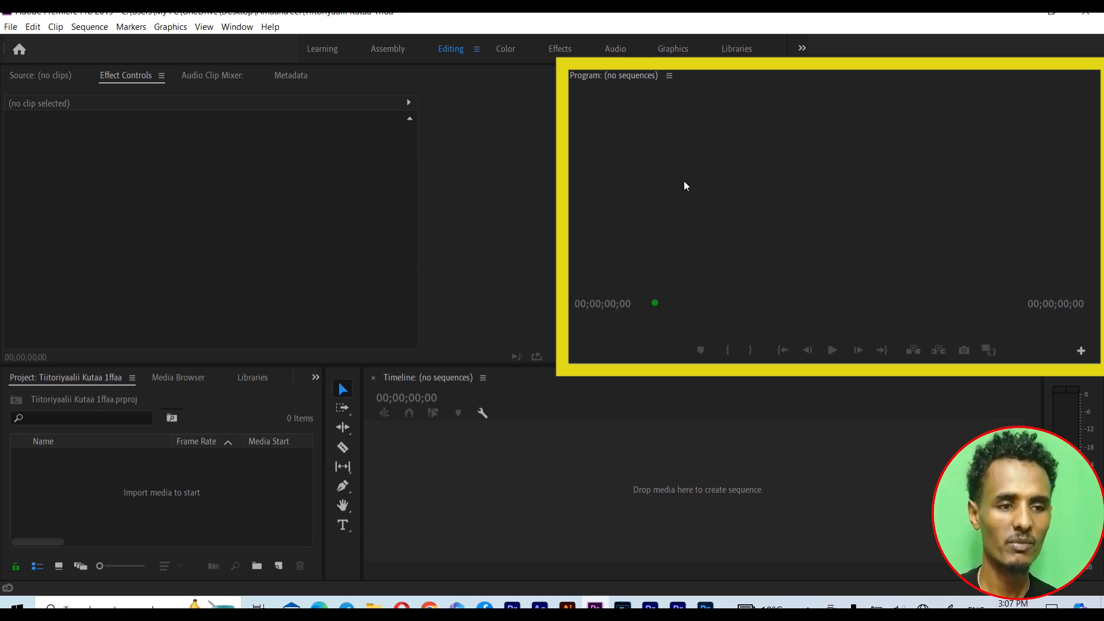
pyautogui.click(505, 502)
pyautogui.click(739, 216)
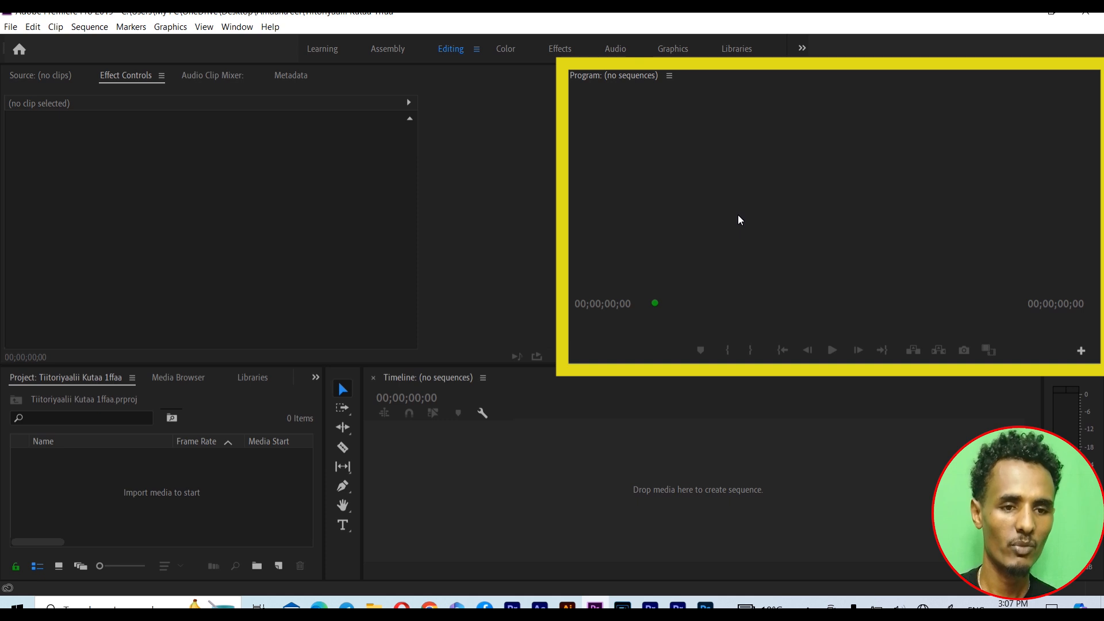
pyautogui.click(200, 238)
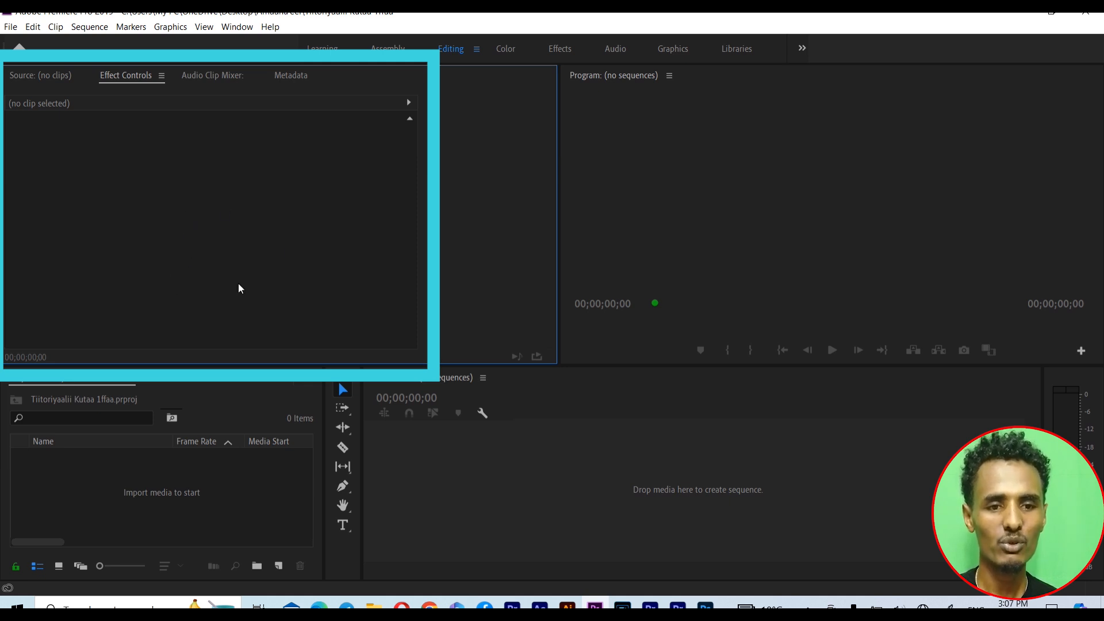
# View the Source monitor, Effect Controls, Audio Clip Mixer and Metadata panels in turn, and return to the Source monitor
pyautogui.click(39, 76)
pyautogui.click(140, 75)
pyautogui.click(207, 75)
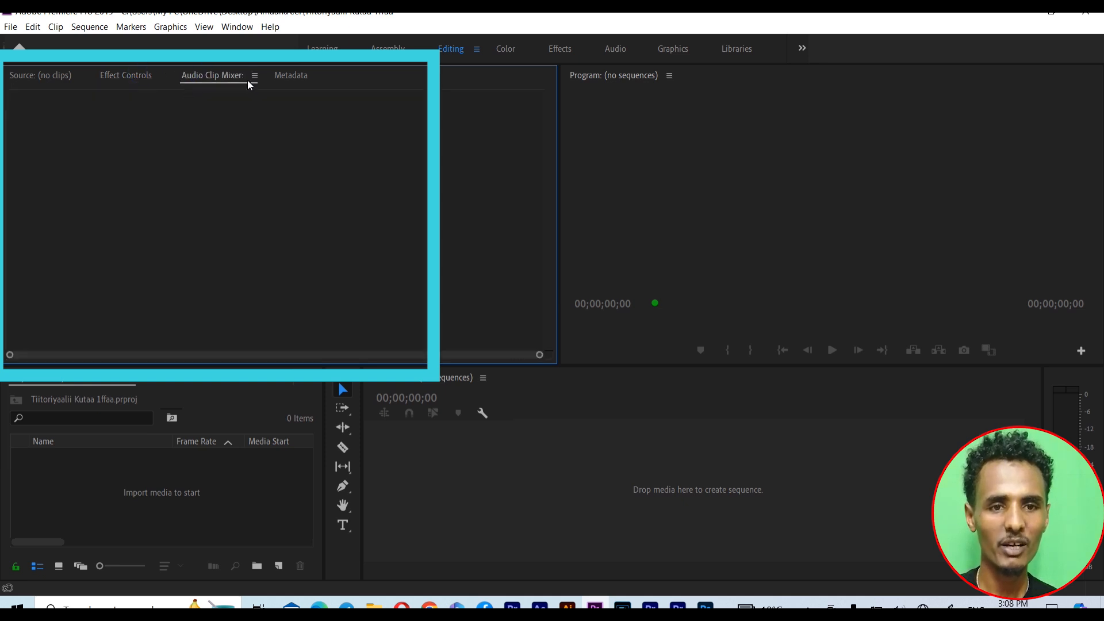
pyautogui.click(287, 78)
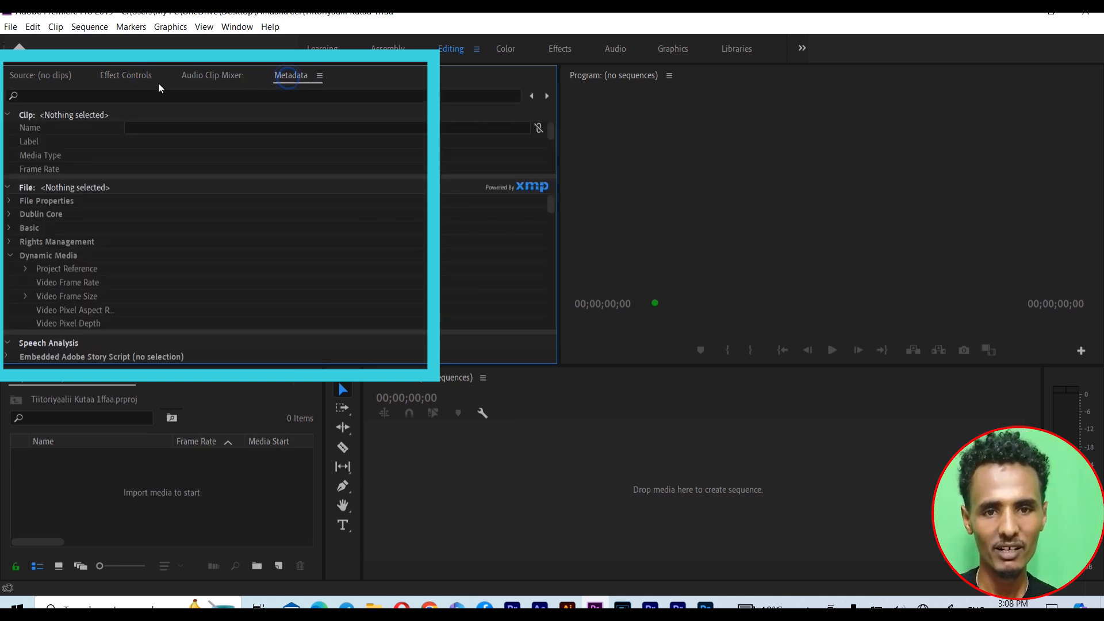
pyautogui.click(31, 77)
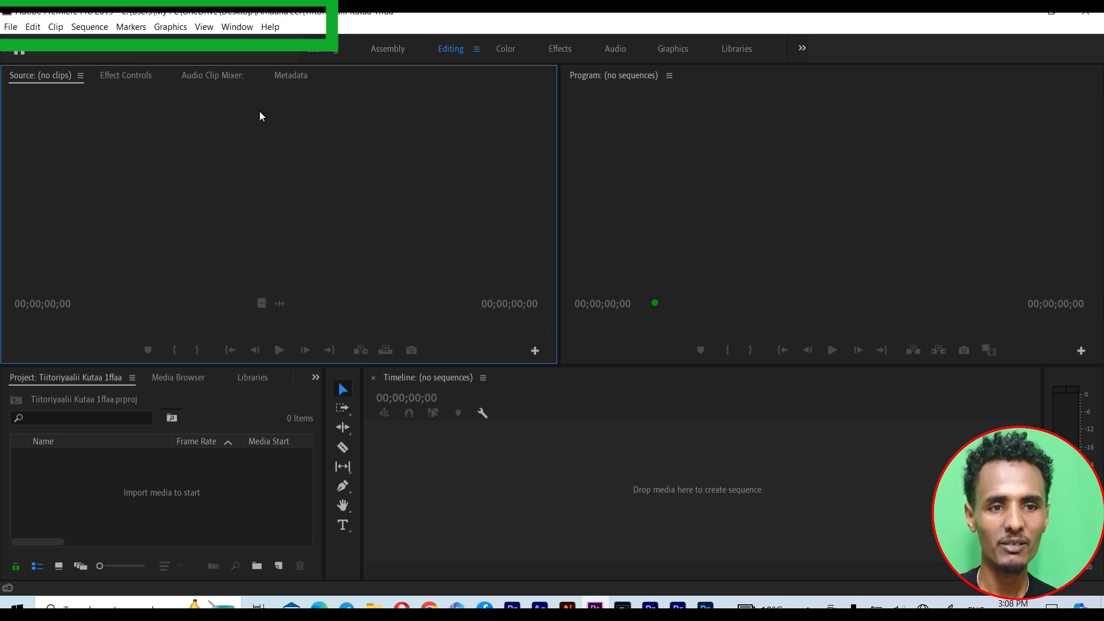
pyautogui.click(658, 234)
pyautogui.click(646, 489)
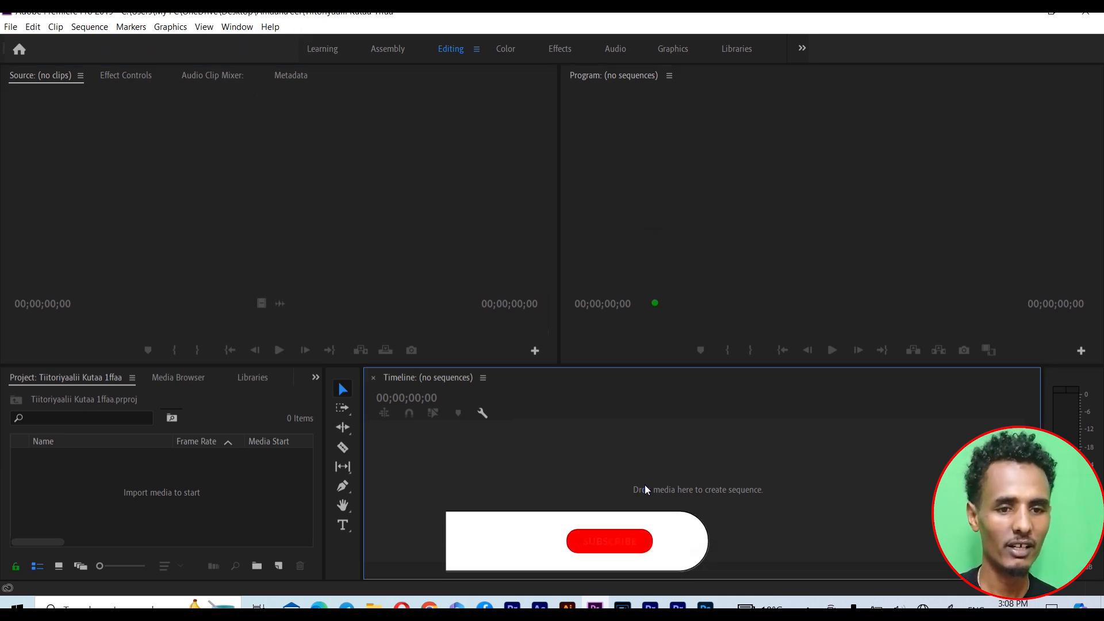
pyautogui.click(362, 239)
pyautogui.click(204, 455)
pyautogui.click(511, 462)
pyautogui.click(372, 172)
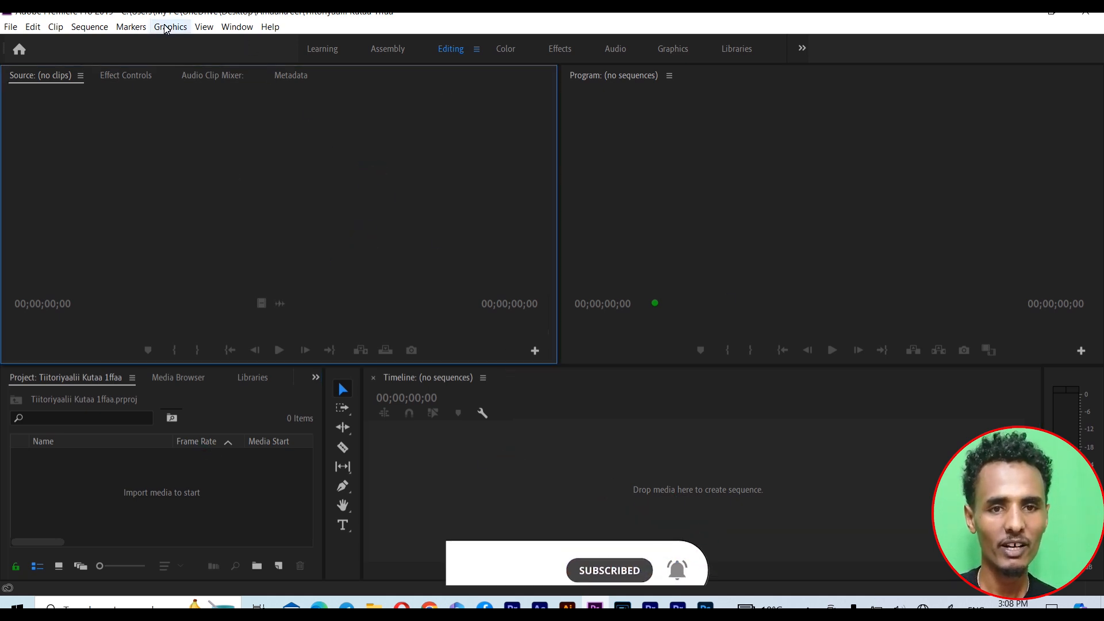
# Check the list of available workspaces and select the Editing workspace again
pyautogui.click(235, 27)
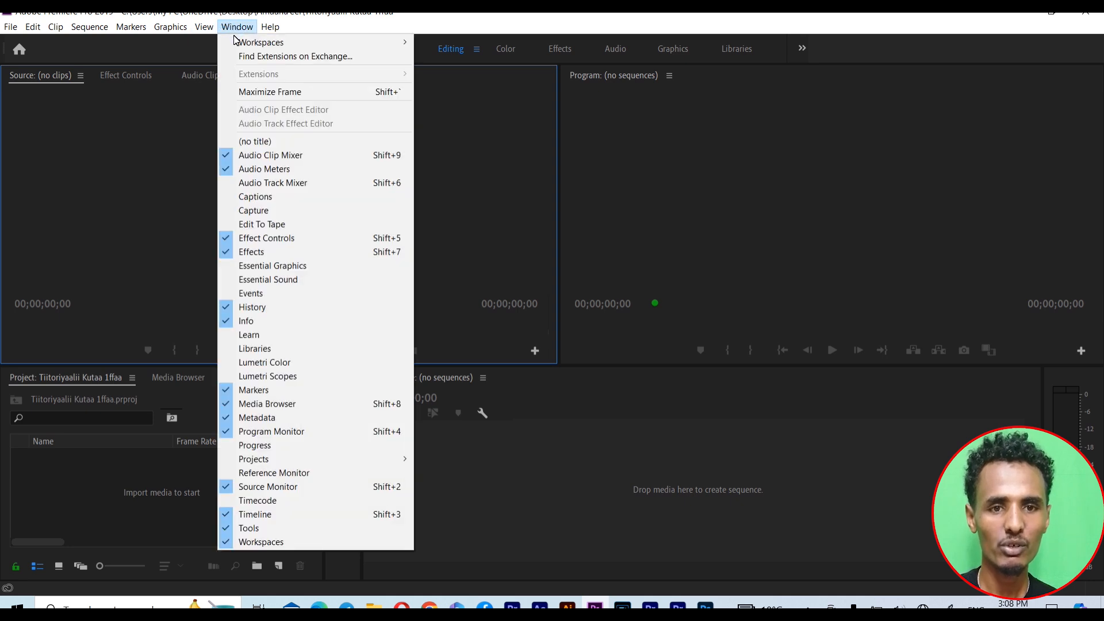
pyautogui.moveTo(236, 42)
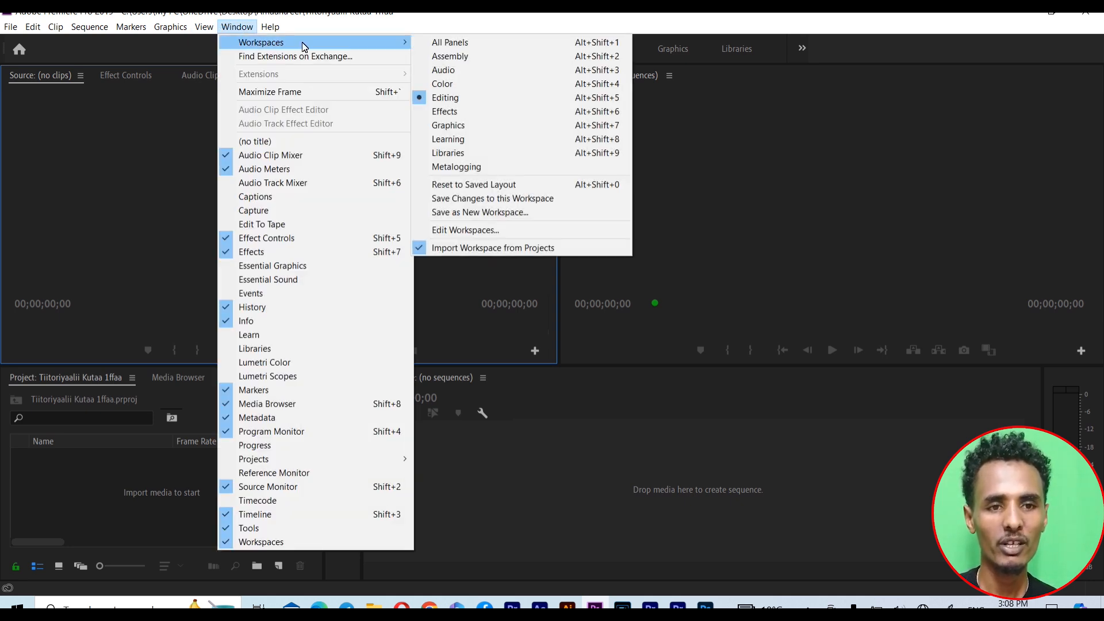
pyautogui.click(464, 98)
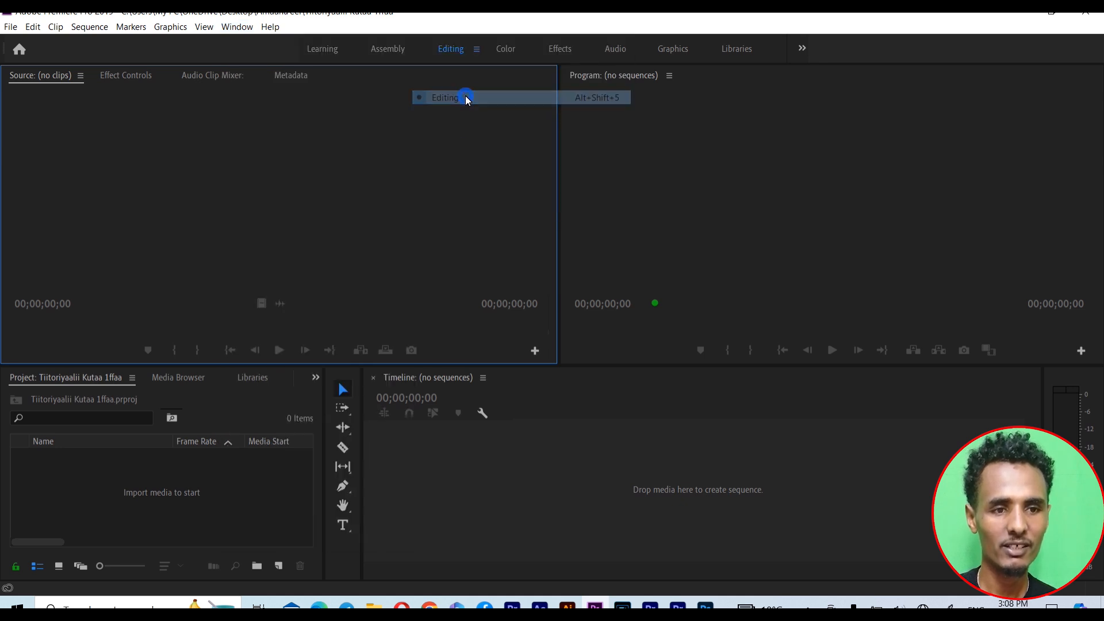
pyautogui.click(588, 507)
pyautogui.click(229, 449)
pyautogui.click(228, 448)
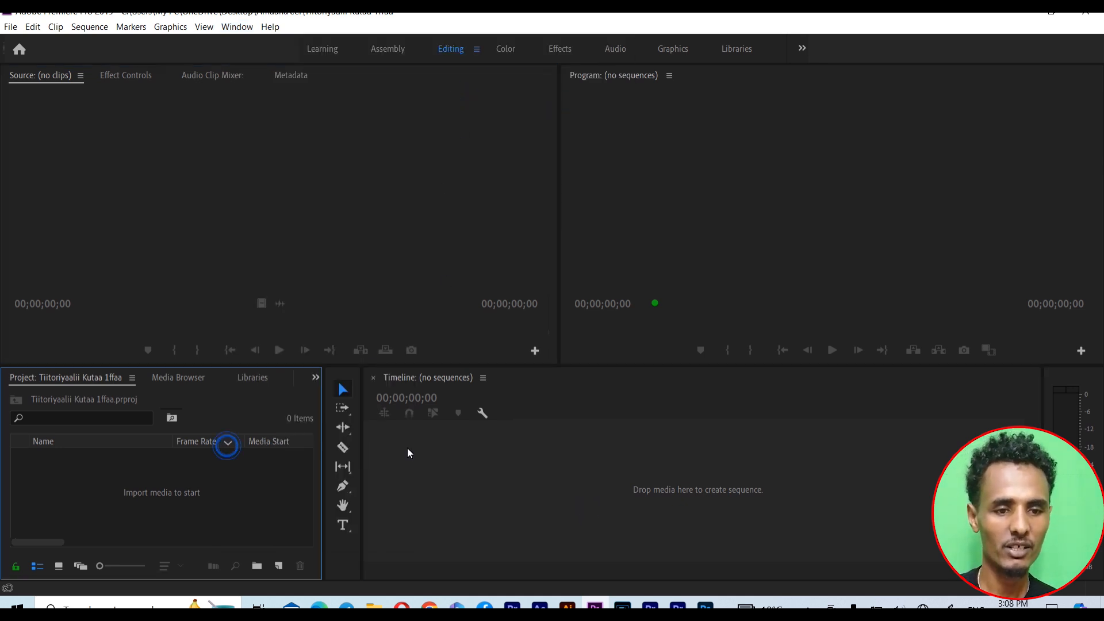
pyautogui.click(547, 460)
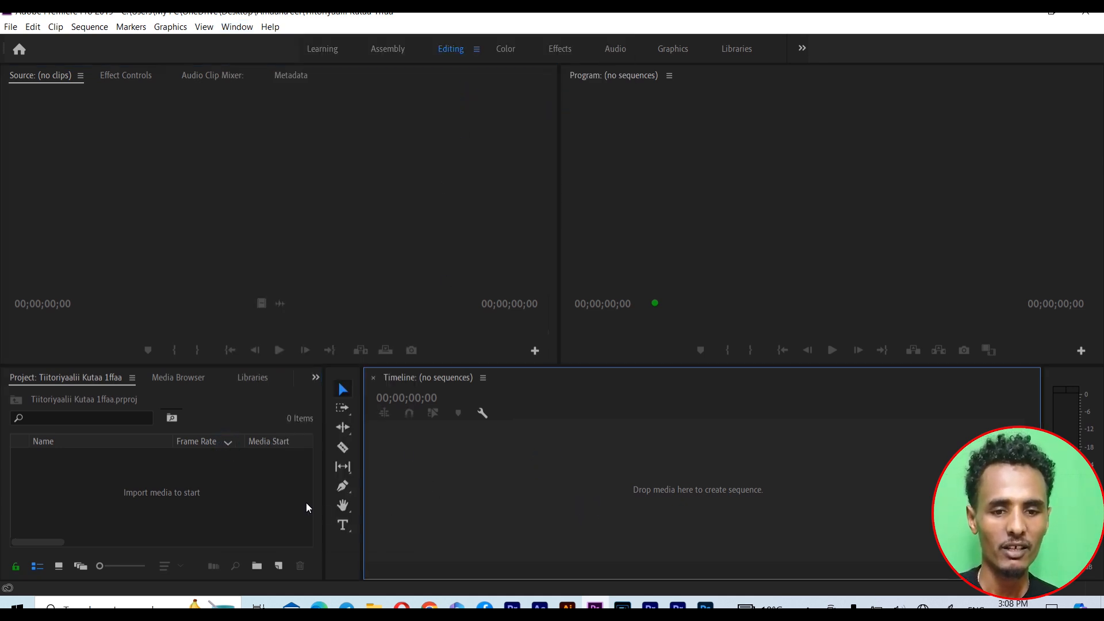
pyautogui.click(283, 494)
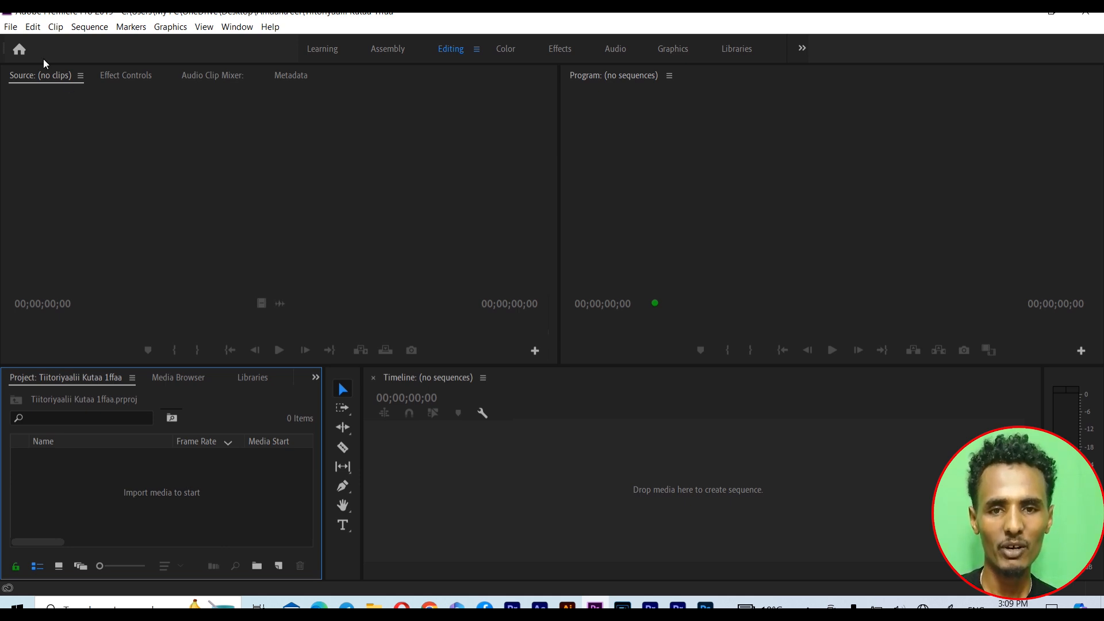
# Import the Amee video from the premier pro folder, and delete the clip from the project again
pyautogui.click(11, 26)
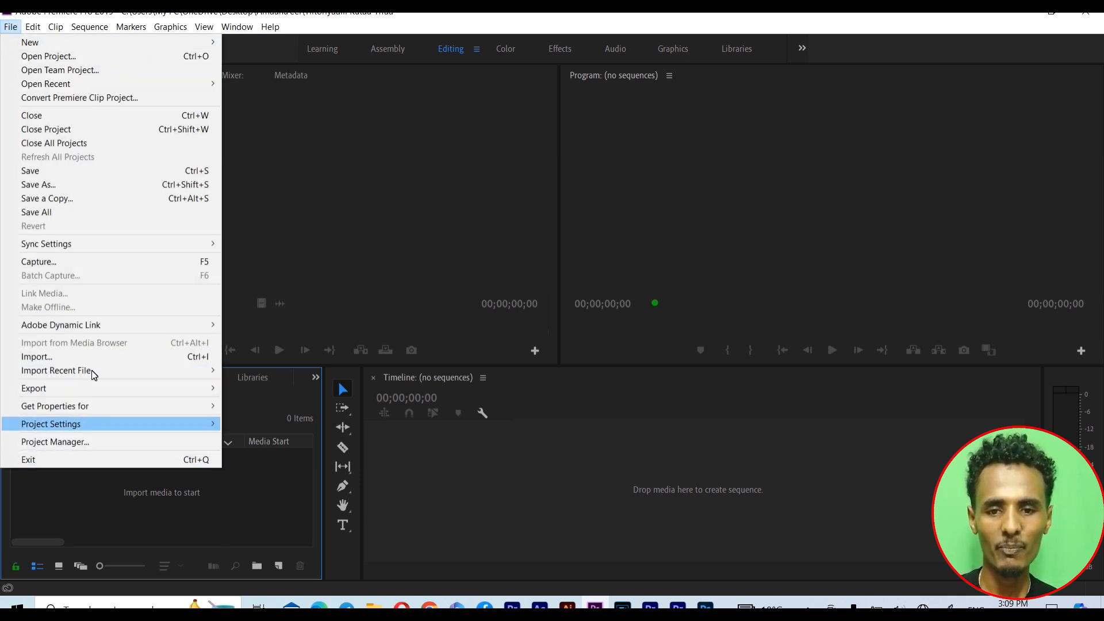
pyautogui.click(87, 356)
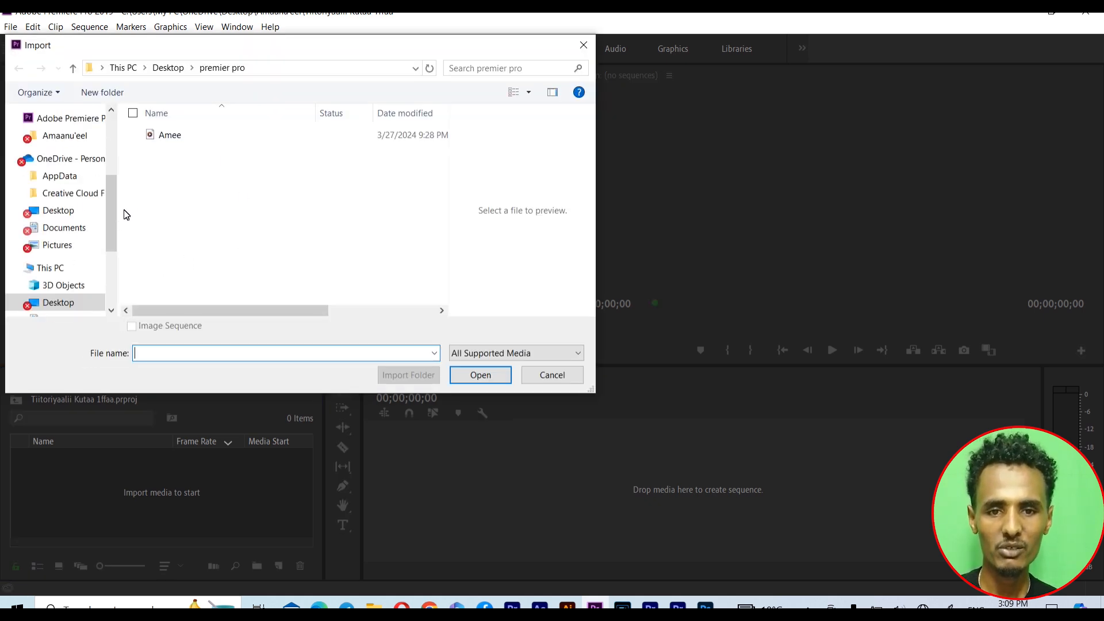
pyautogui.click(188, 137)
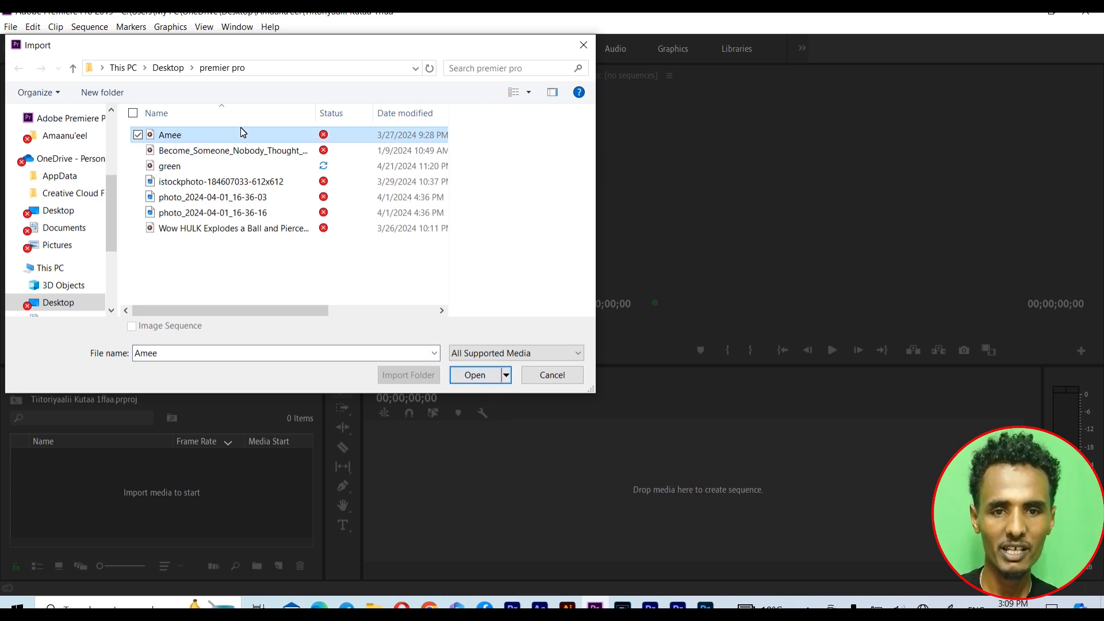
pyautogui.click(473, 375)
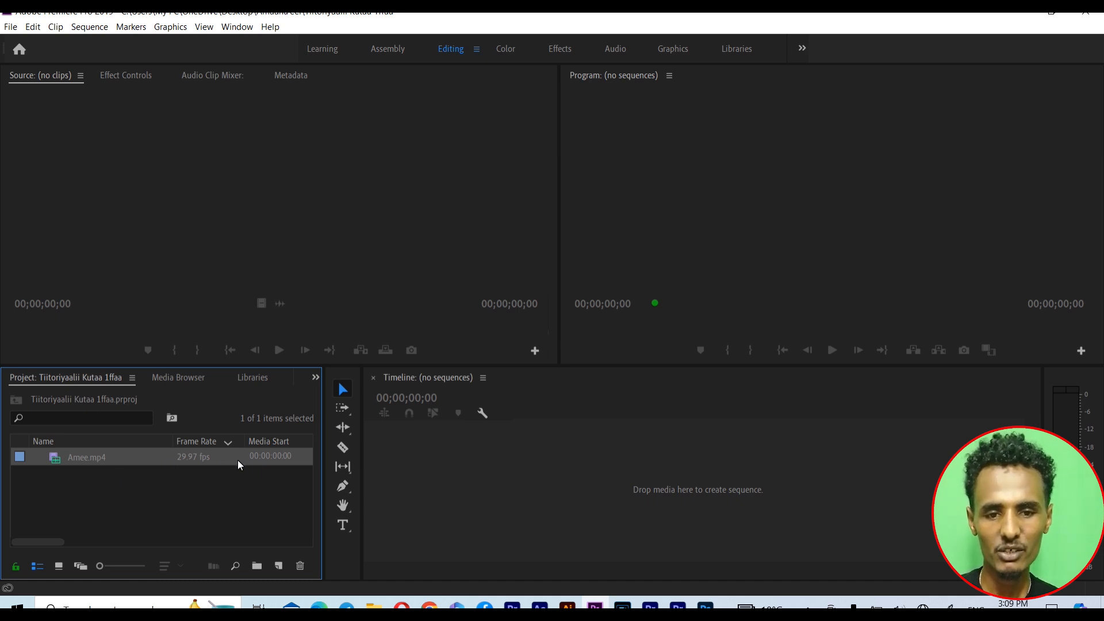
pyautogui.click(241, 462)
pyautogui.press('Delete')
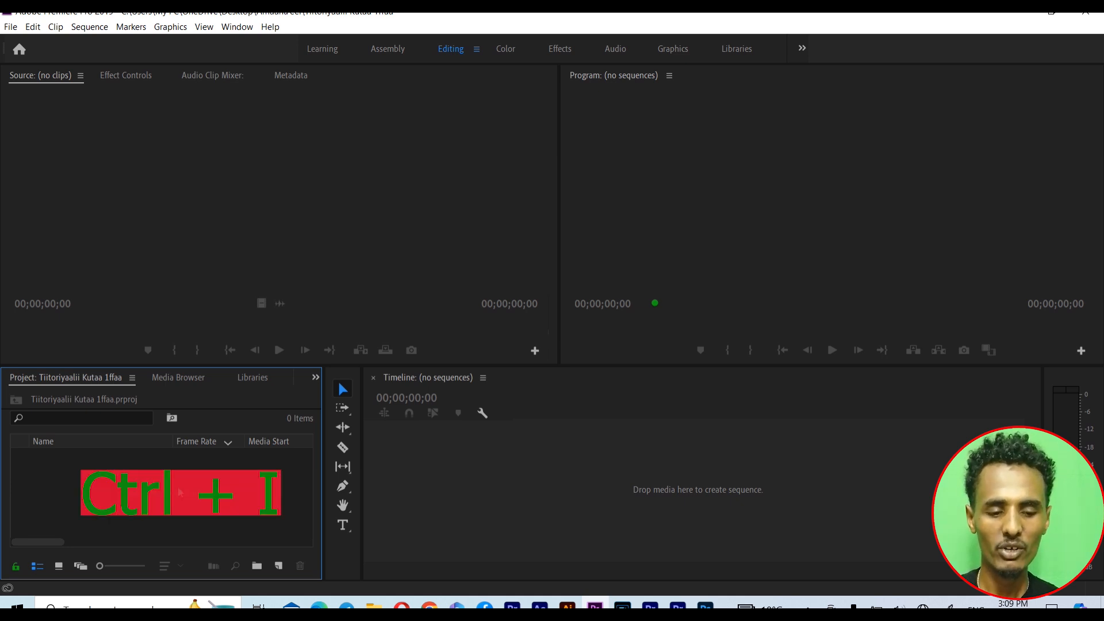
# Import the Become_Someone_Nobody_Thought_You_Could_Be audio file, and remove it from the project again
pyautogui.hotkey('ctrl', 'i')
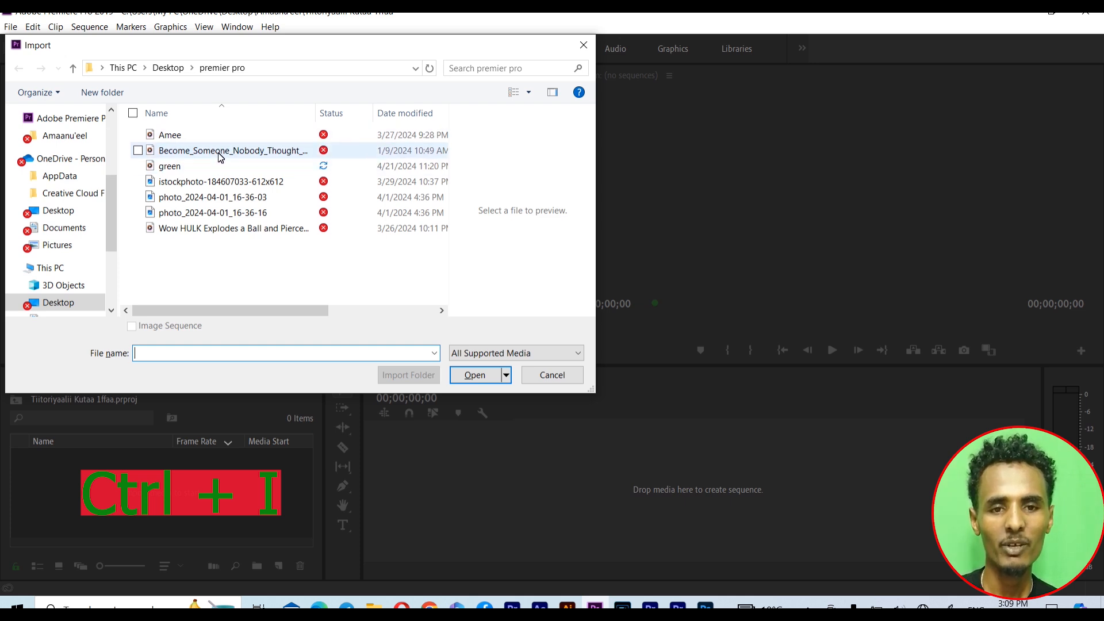
pyautogui.click(219, 151)
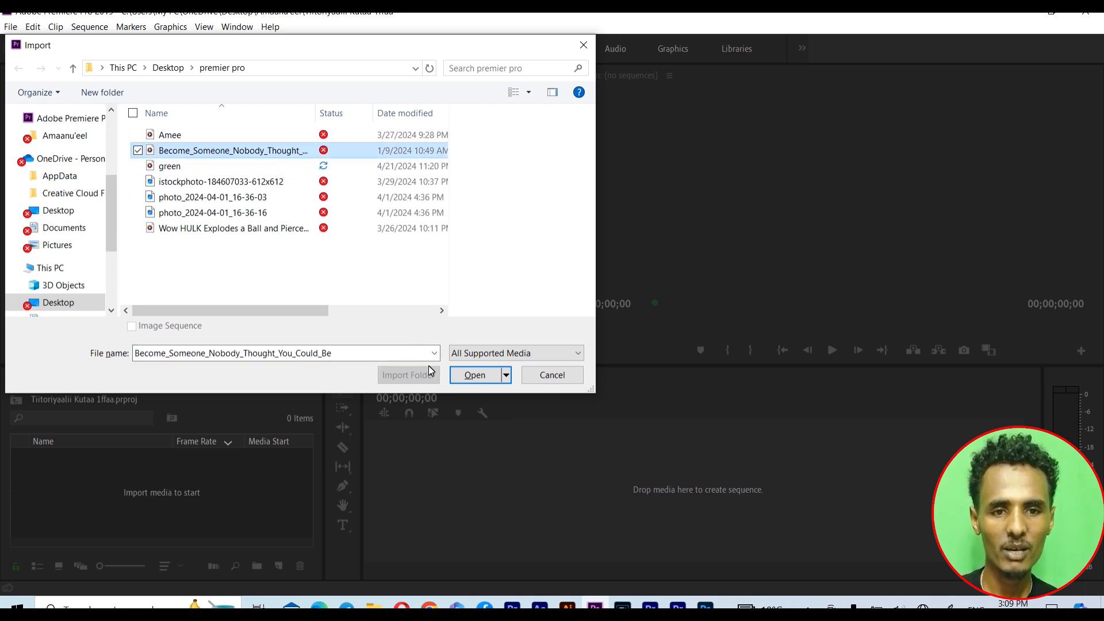
pyautogui.click(466, 377)
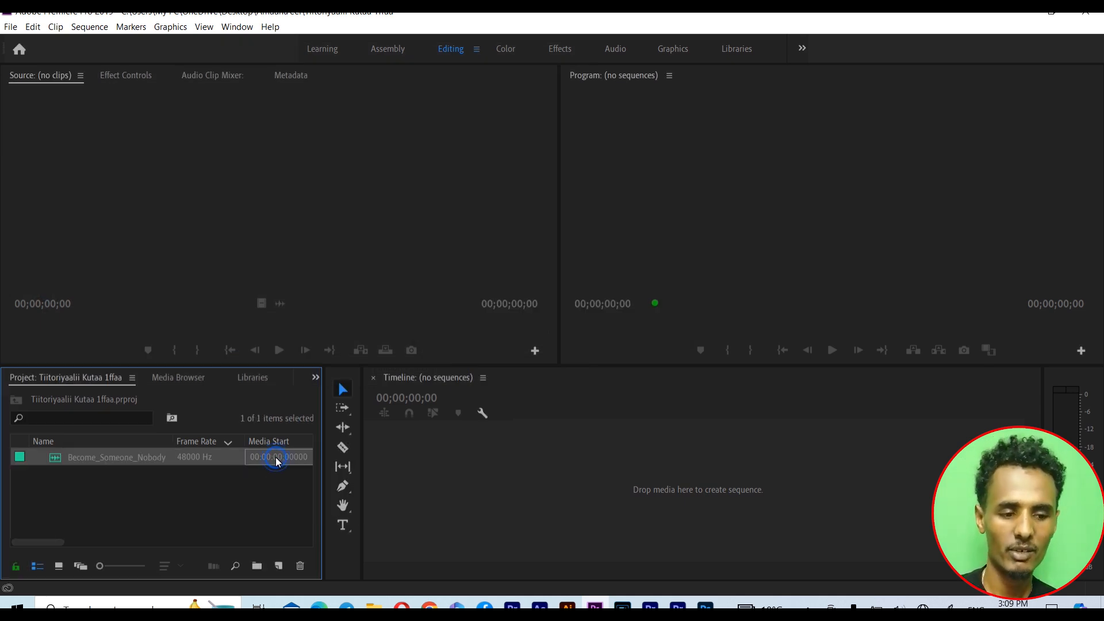
pyautogui.press('Delete')
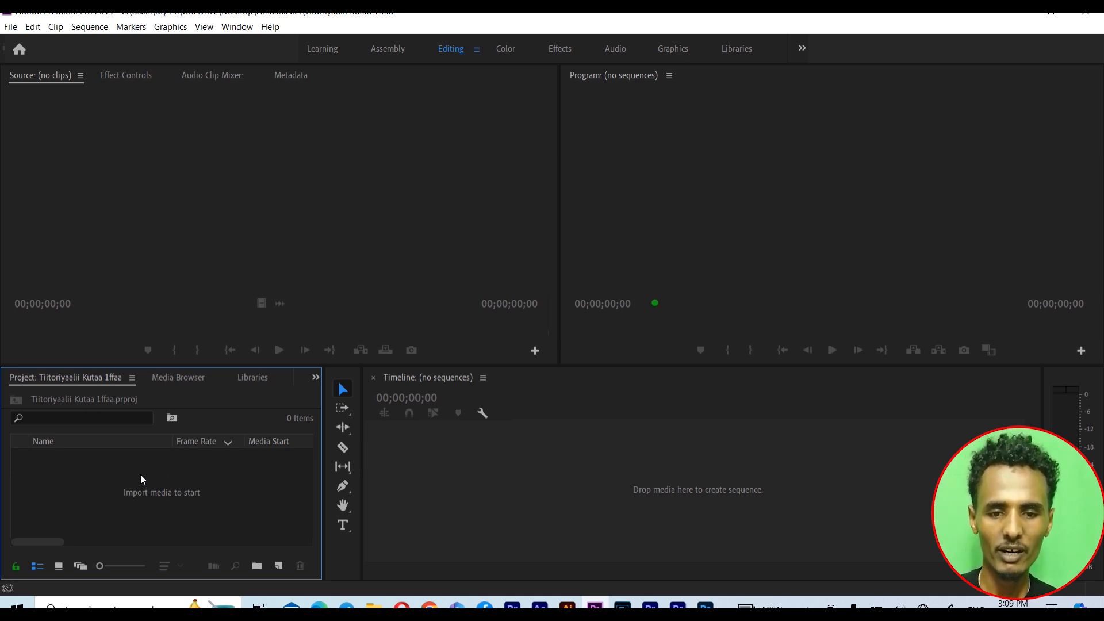
# Import photo_2024-04-01_16-36-03 from the premier pro folder on the OneDrive Desktop, and delete it from the project again
pyautogui.doubleClick(227, 494)
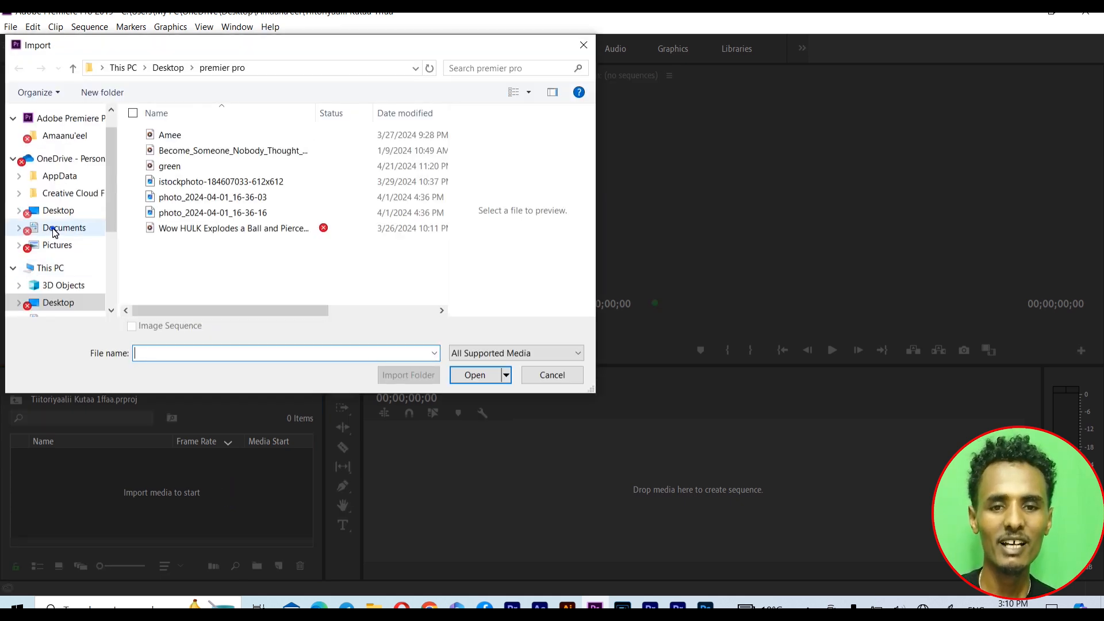
pyautogui.click(53, 228)
pyautogui.click(59, 211)
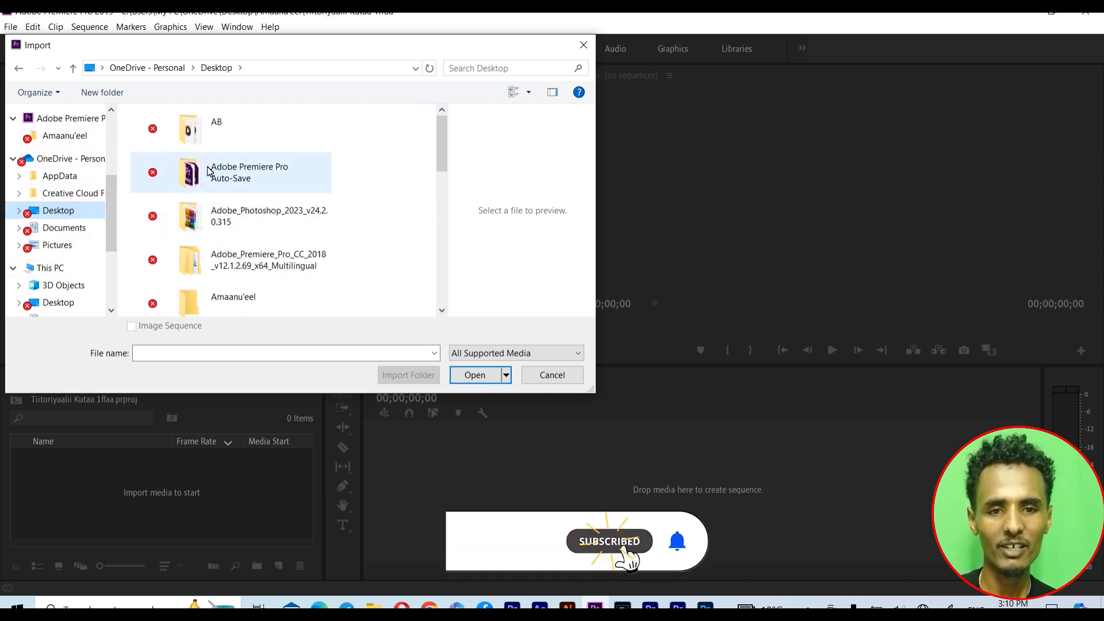
pyautogui.scroll(-10, 347, 225)
pyautogui.scroll(10, 246, 172)
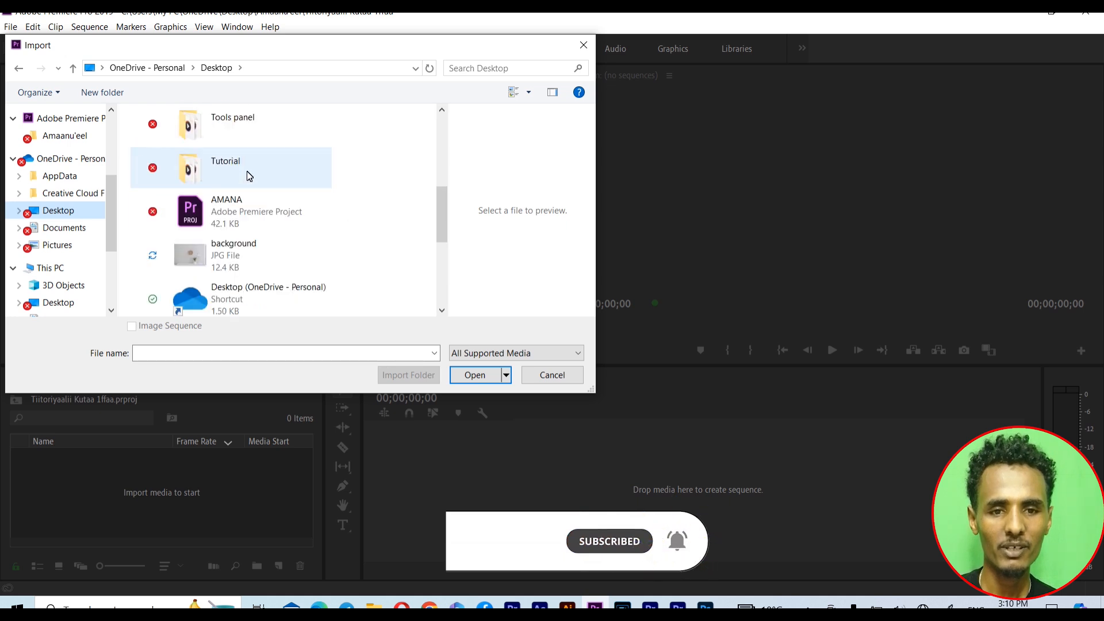
pyautogui.scroll(-2, 286, 291)
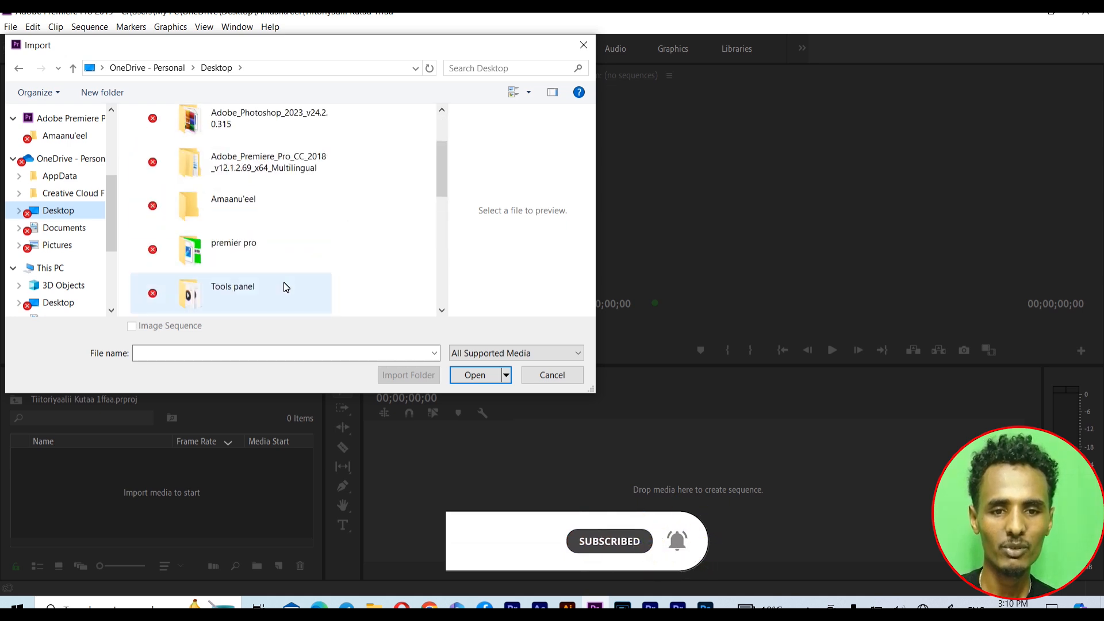
pyautogui.doubleClick(263, 241)
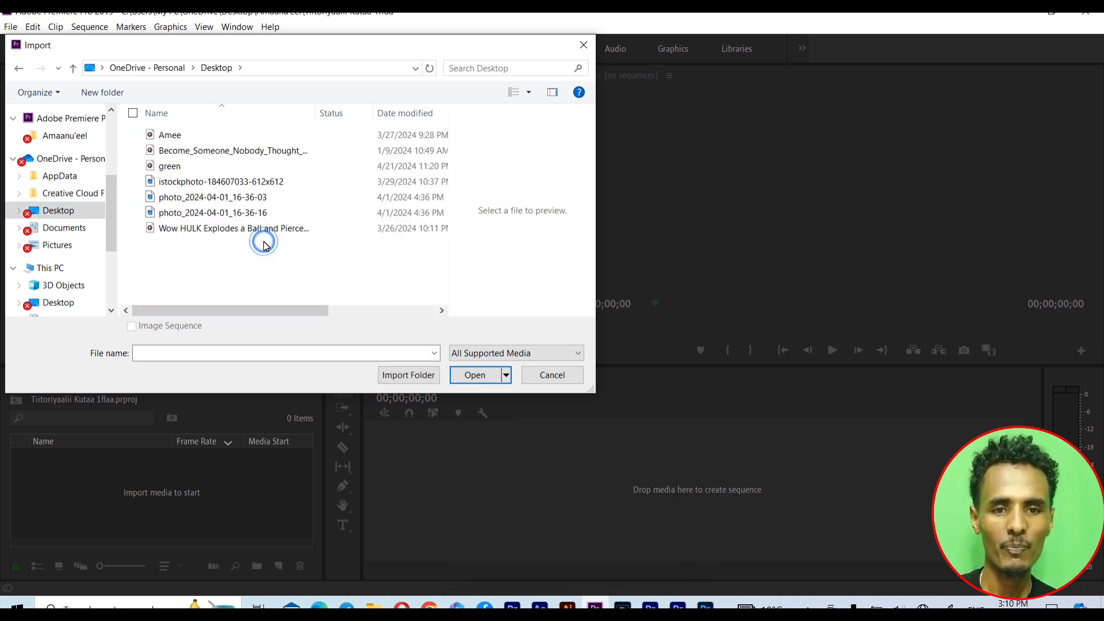
pyautogui.click(196, 198)
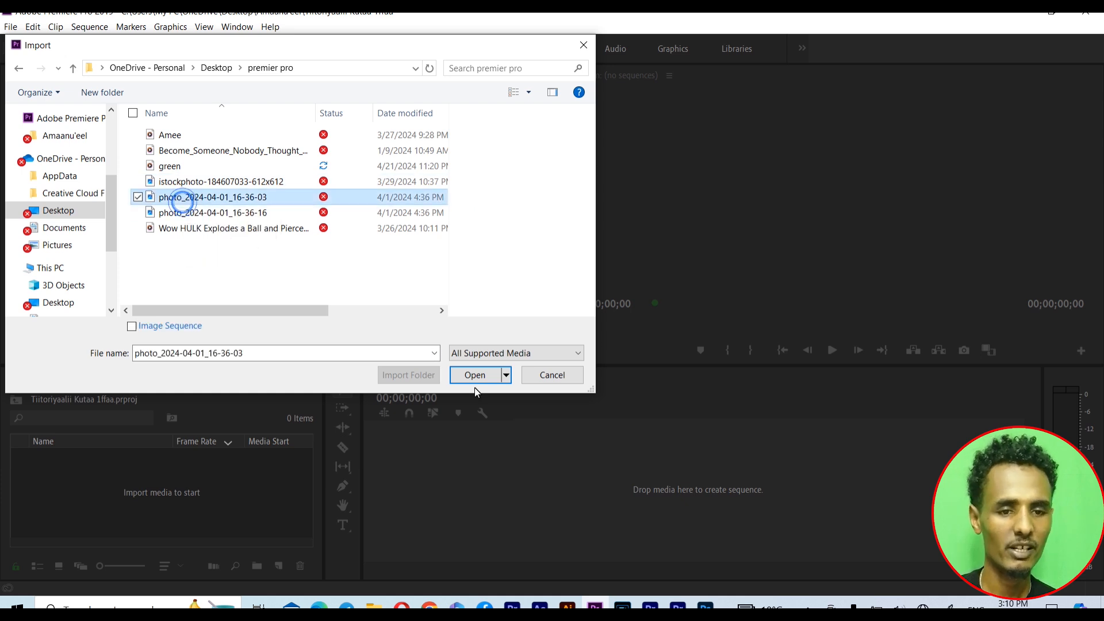
pyautogui.click(475, 377)
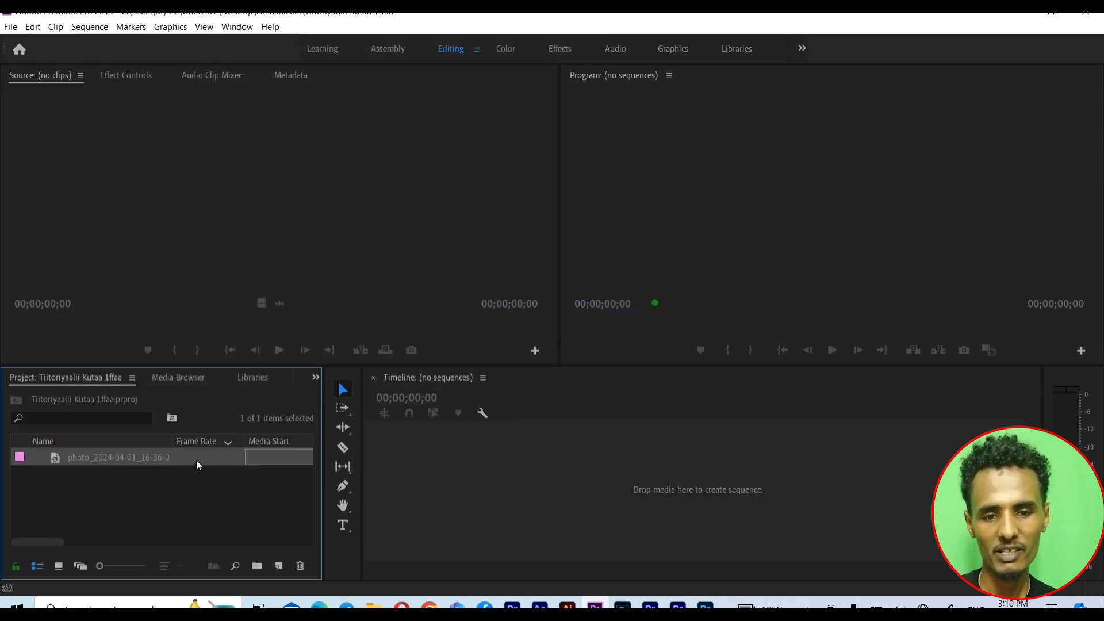
pyautogui.press('Delete')
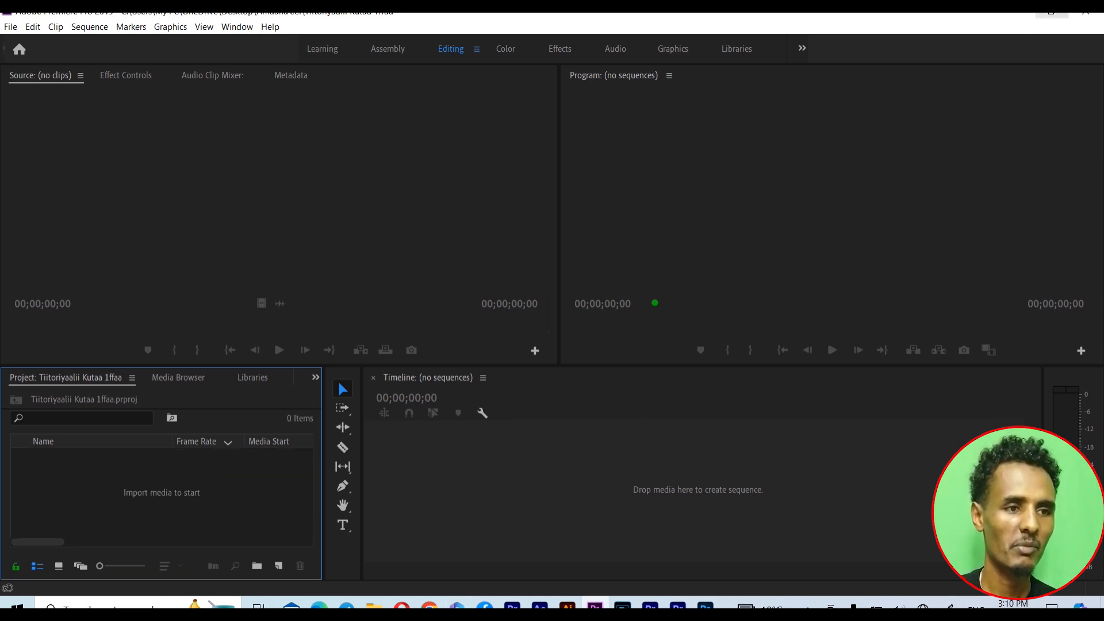
# Bring the Amee video into the project directly from the desktop's premier pro folder in File Explorer, and return Premiere Pro to full size
pyautogui.click(1051, 11)
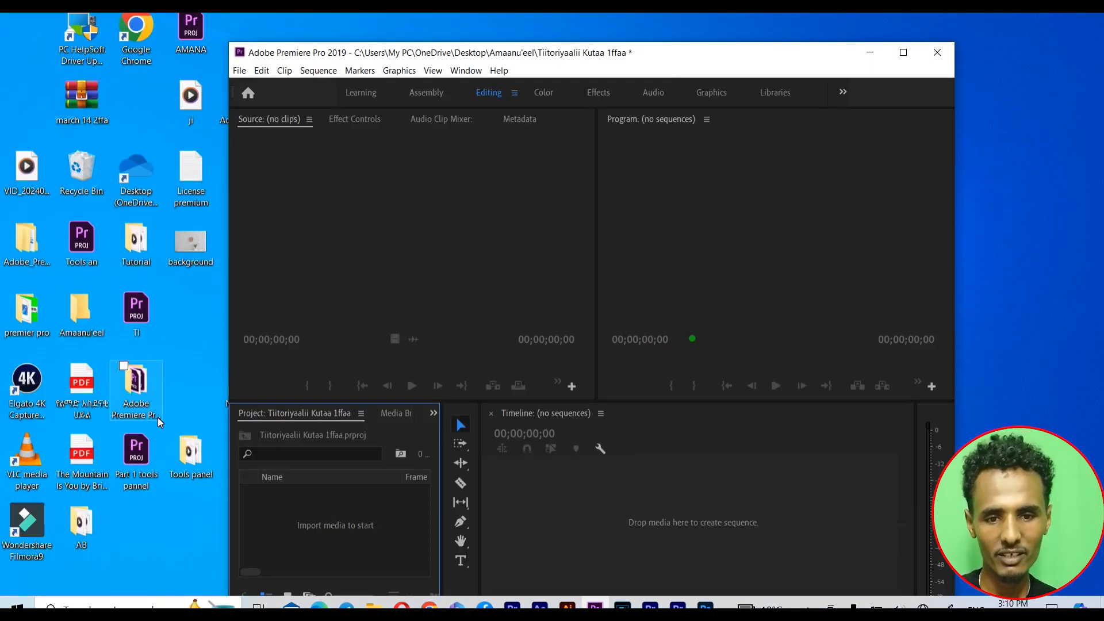
pyautogui.click(24, 324)
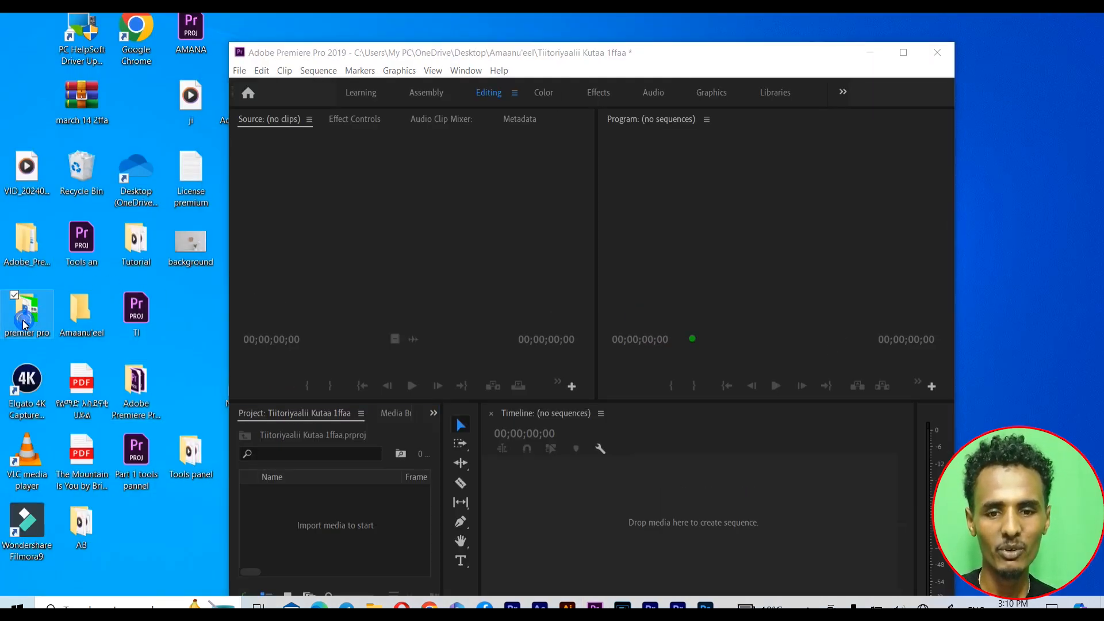
pyautogui.doubleClick(23, 323)
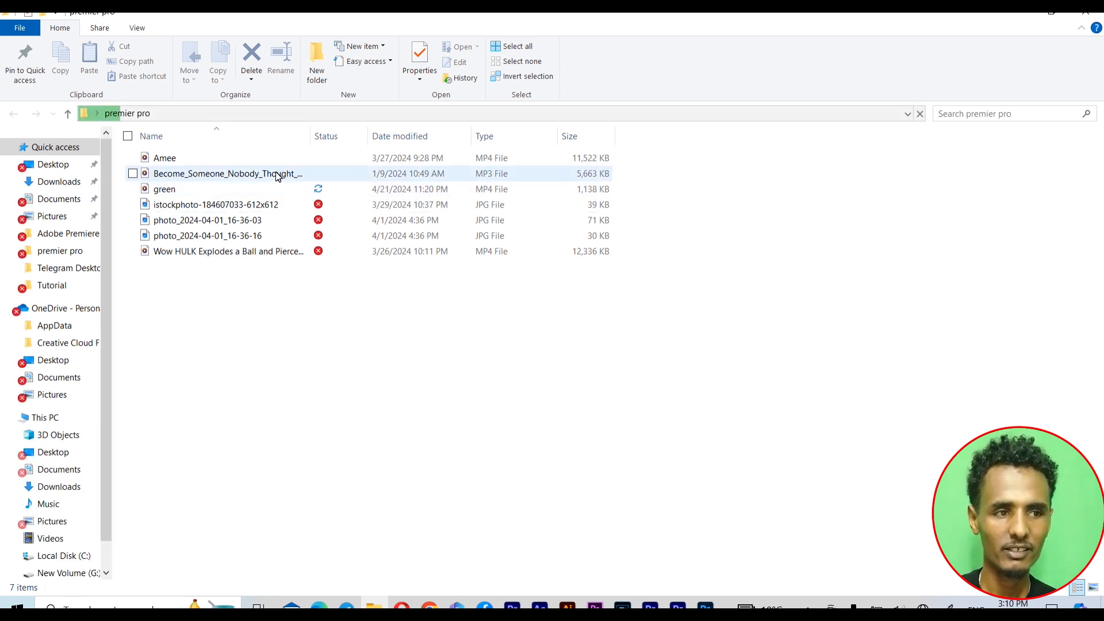
pyautogui.click(240, 163)
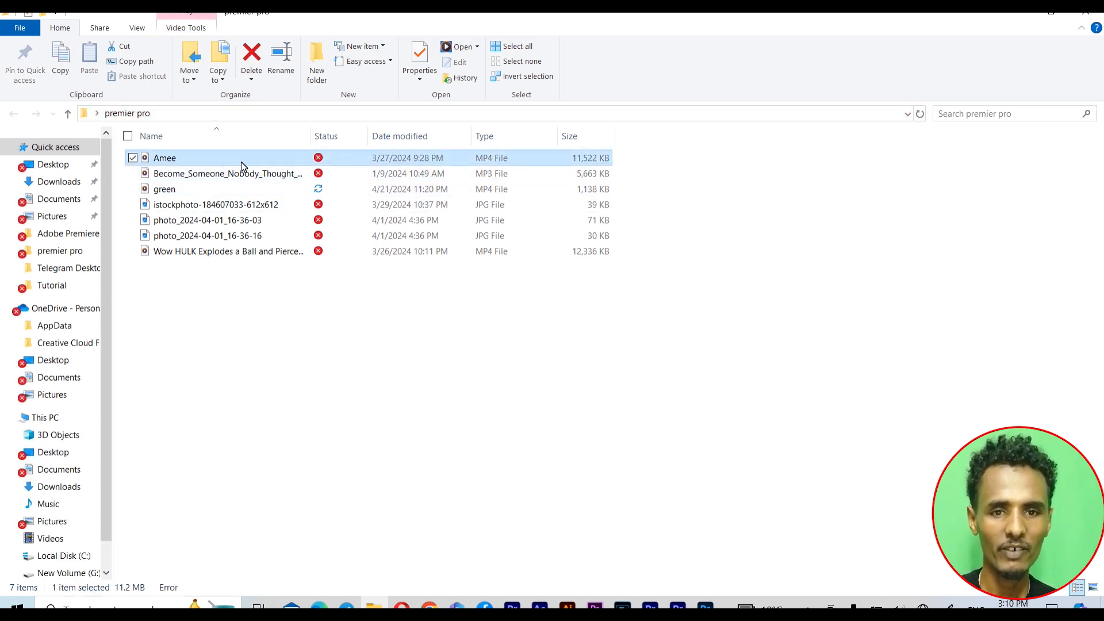
pyautogui.moveTo(271, 156); pyautogui.dragTo(330, 538)
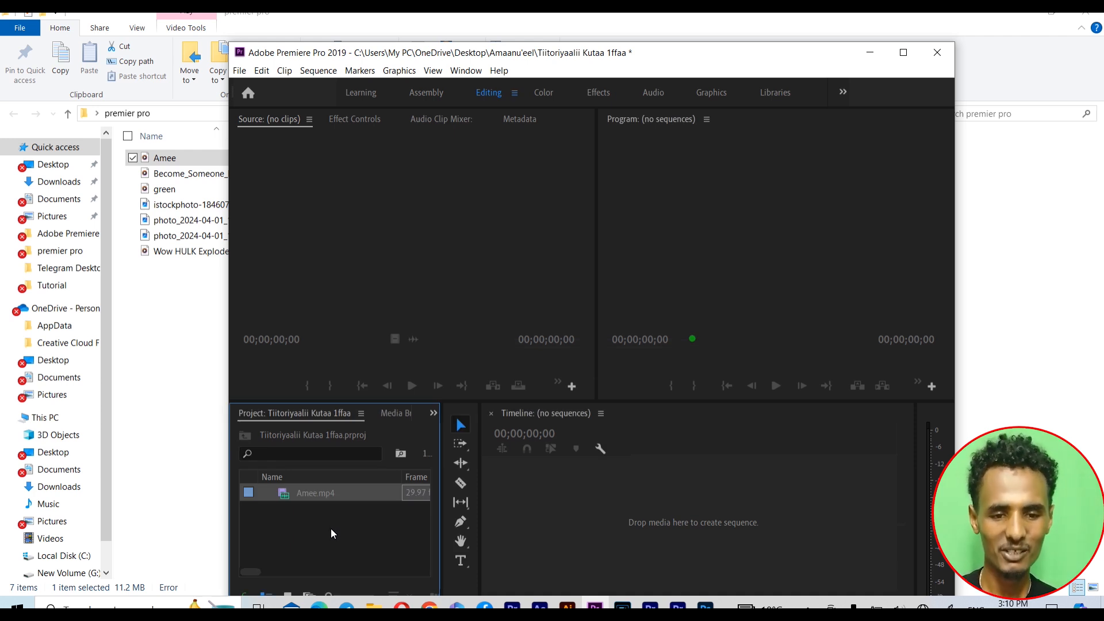
pyautogui.click(904, 52)
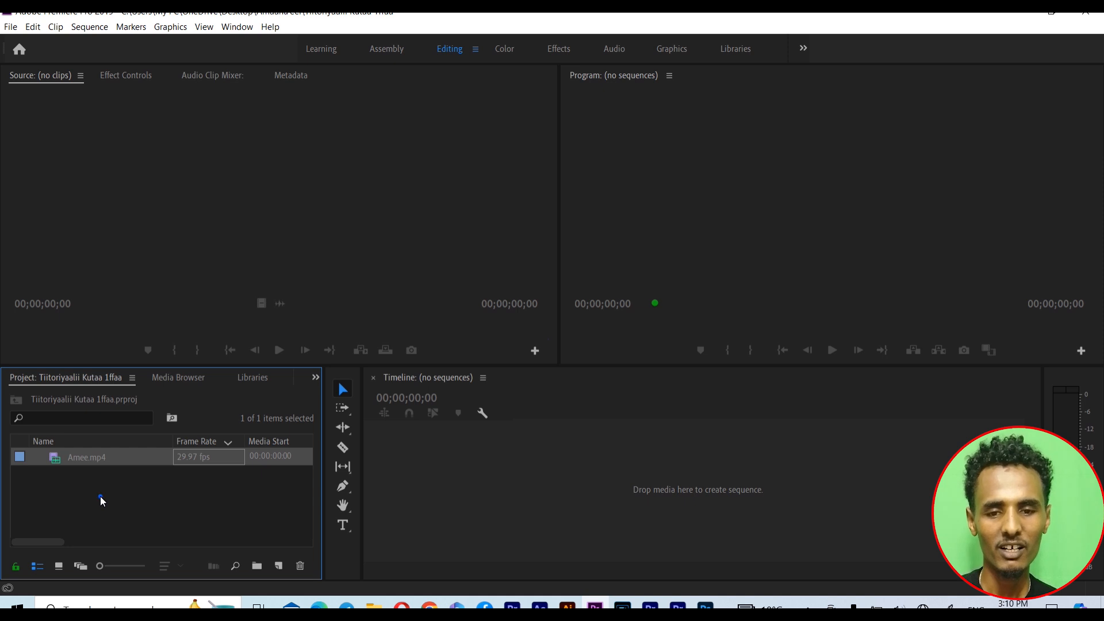
# Delete the Amee.mp4 clip from the project
pyautogui.click(100, 495)
pyautogui.click(100, 456)
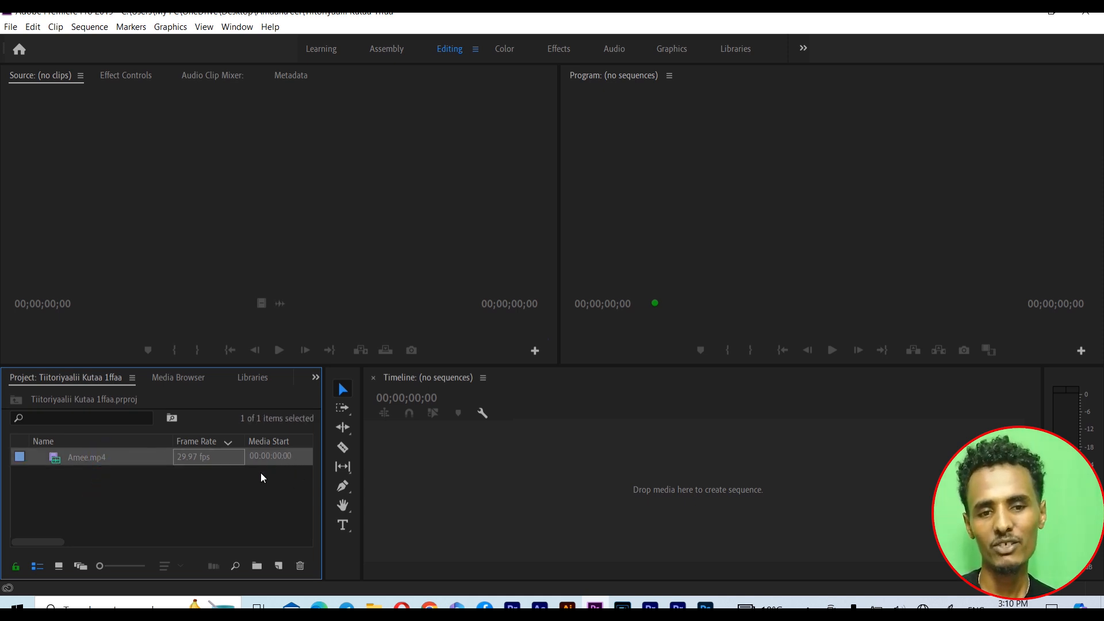
pyautogui.click(255, 487)
pyautogui.click(251, 460)
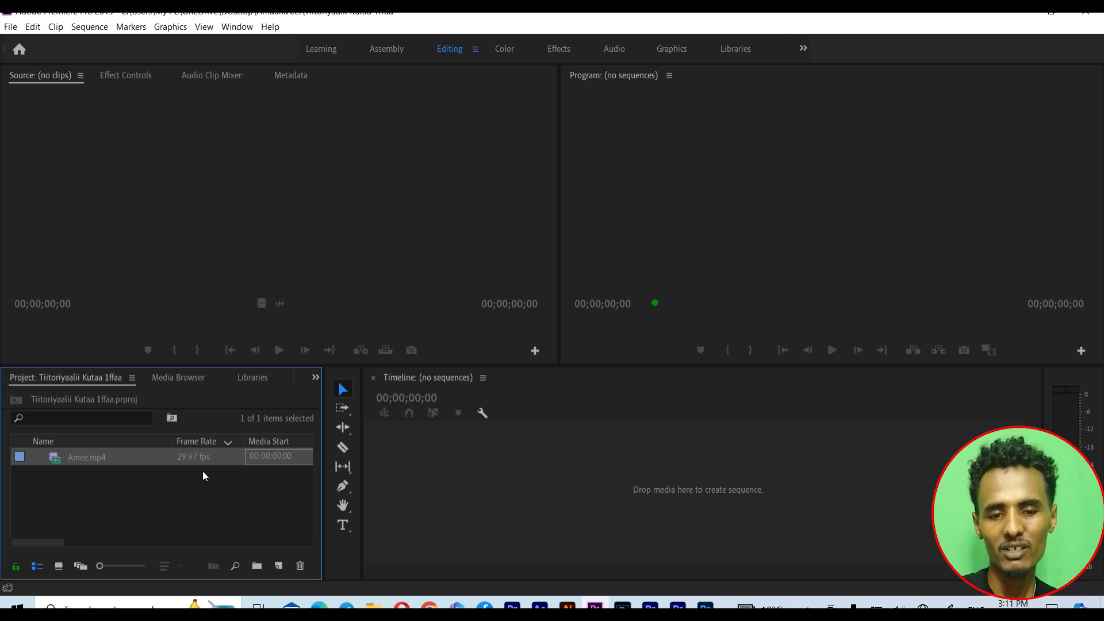
pyautogui.press('Delete')
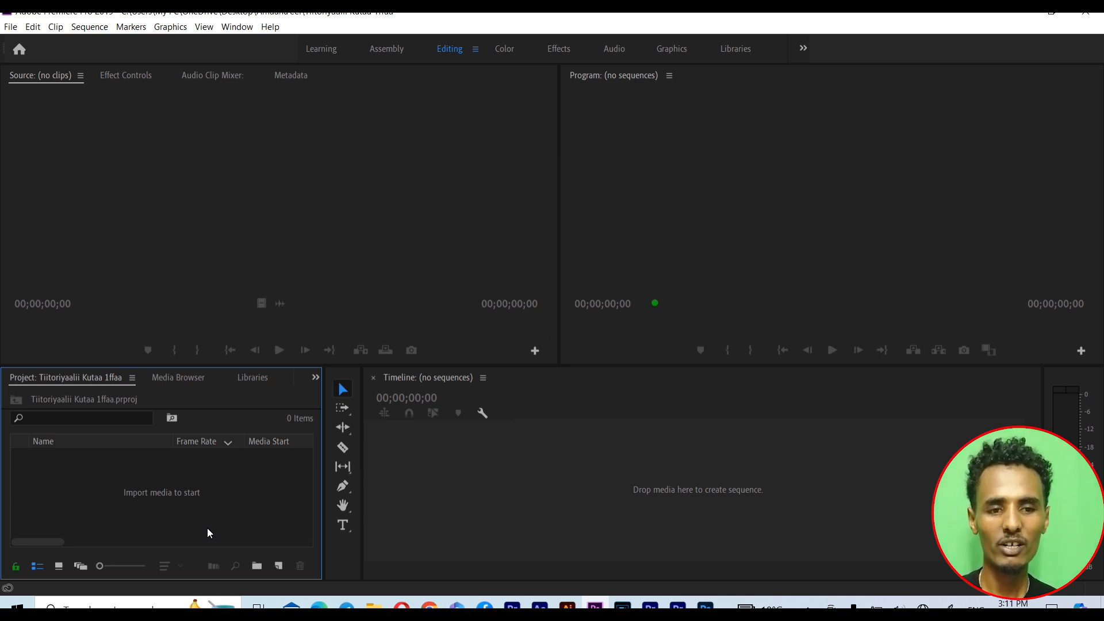
# Create a new bin named Video in the project
pyautogui.click(257, 566)
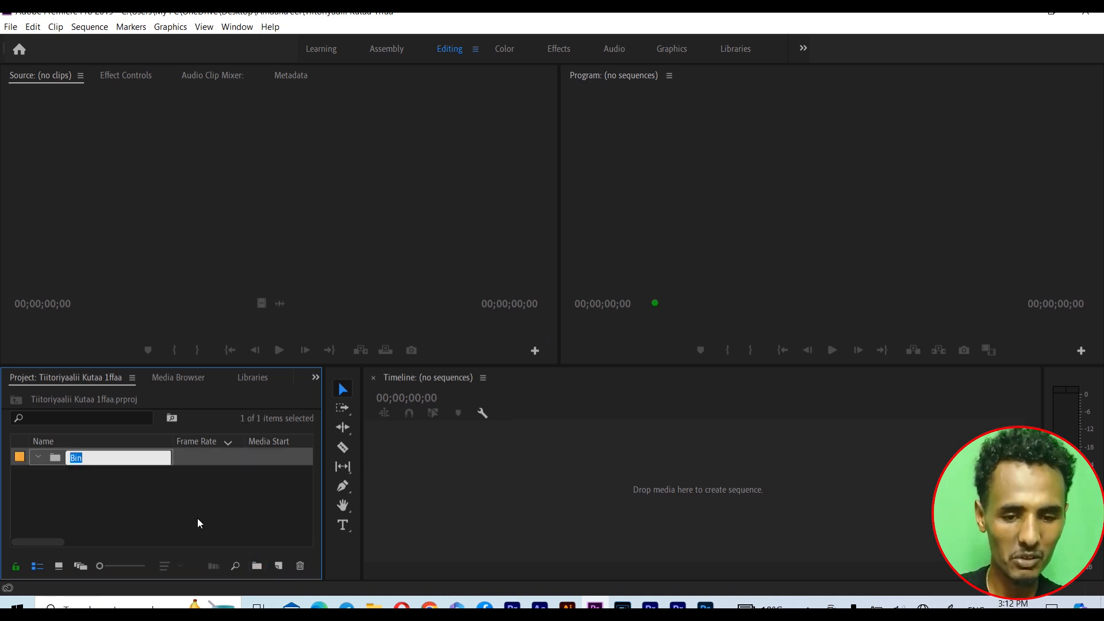
pyautogui.press('BackSpace')
pyautogui.write('Video')
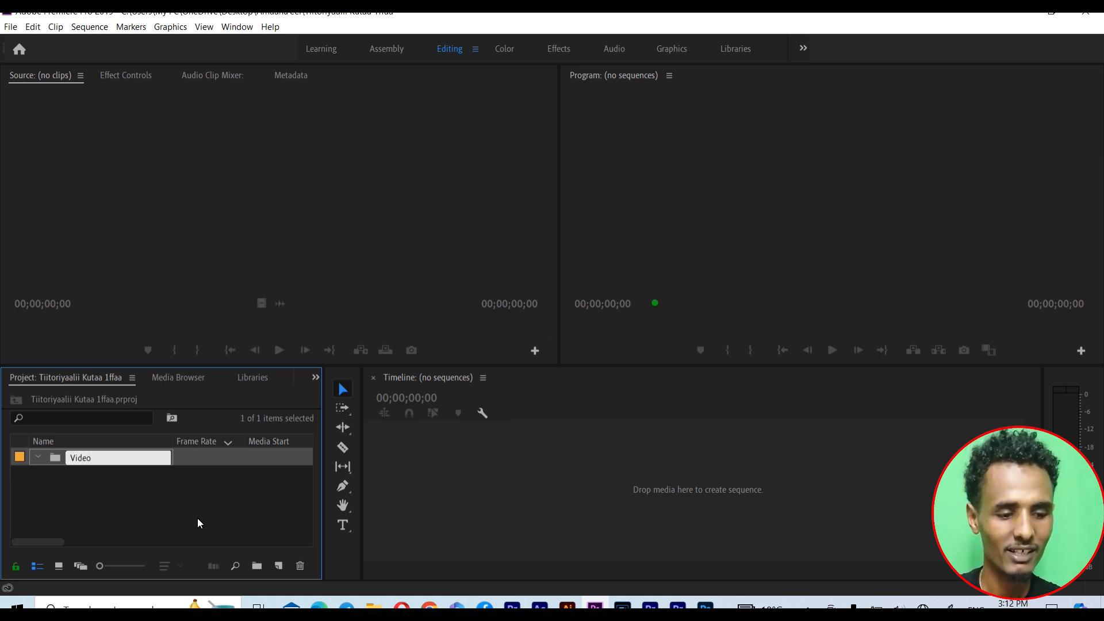
pyautogui.press('Tab')
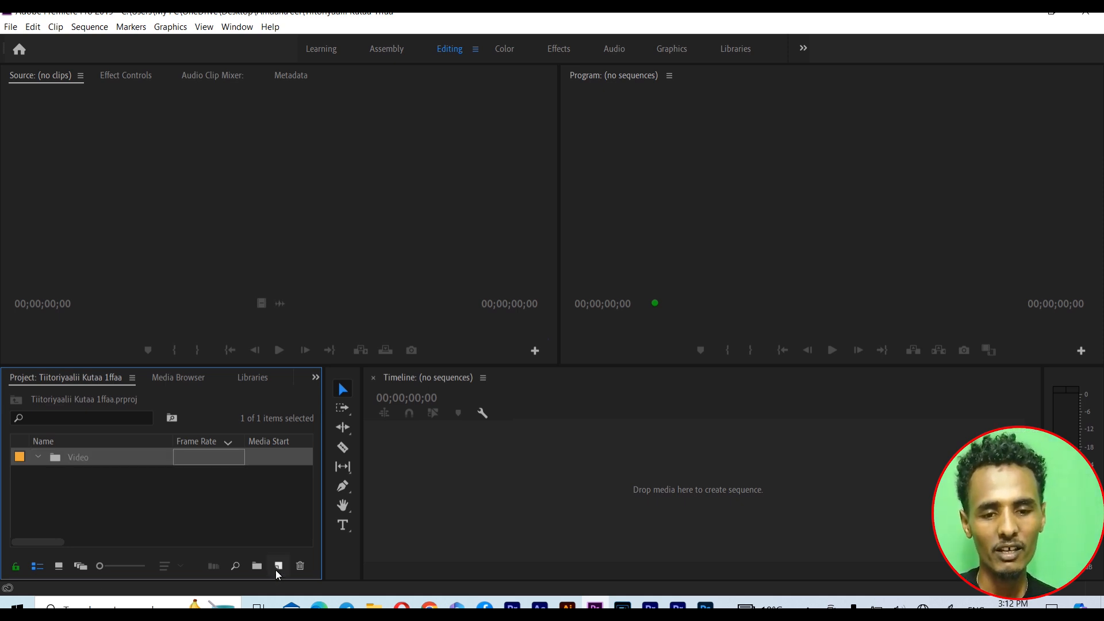
# Sort the project items by name and create a bin named Audio at the same level as the Video bin
pyautogui.click(216, 509)
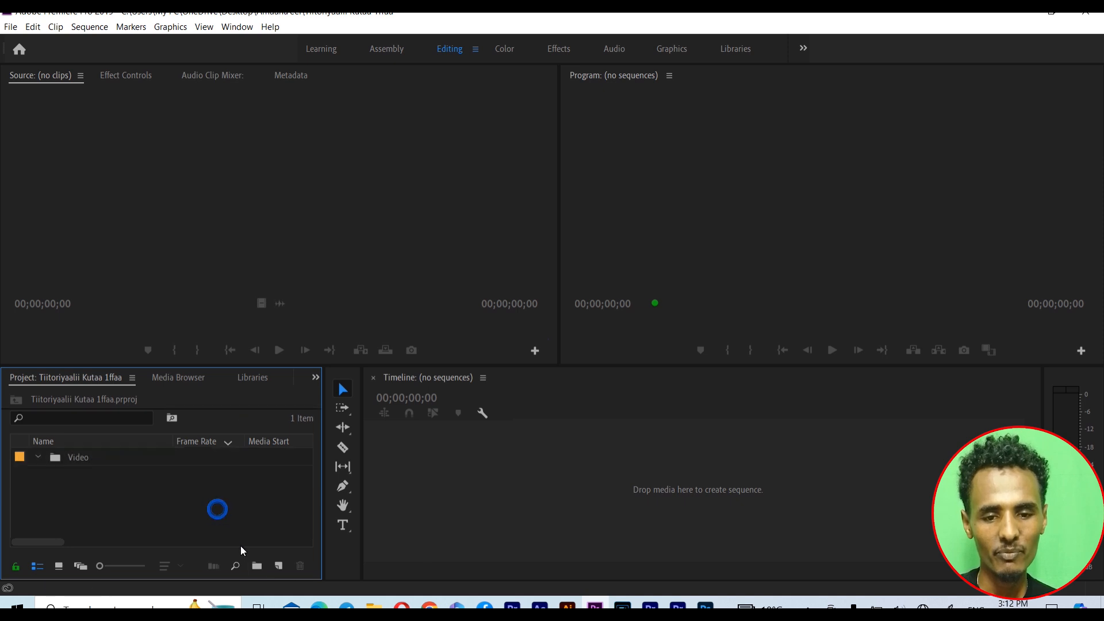
pyautogui.click(94, 443)
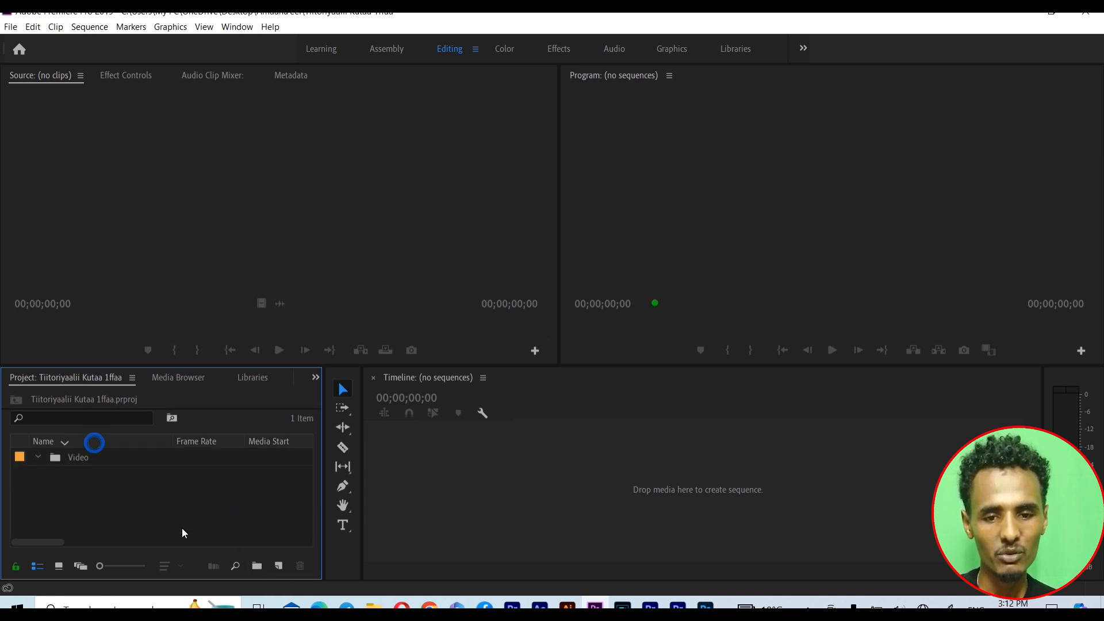
pyautogui.click(255, 567)
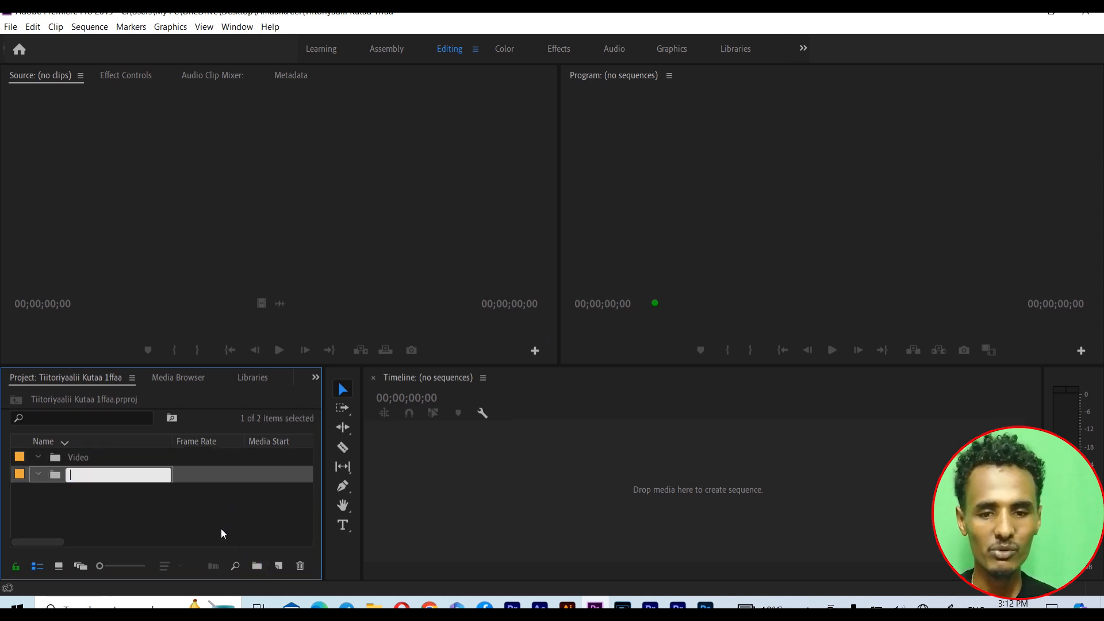
pyautogui.write('Au')
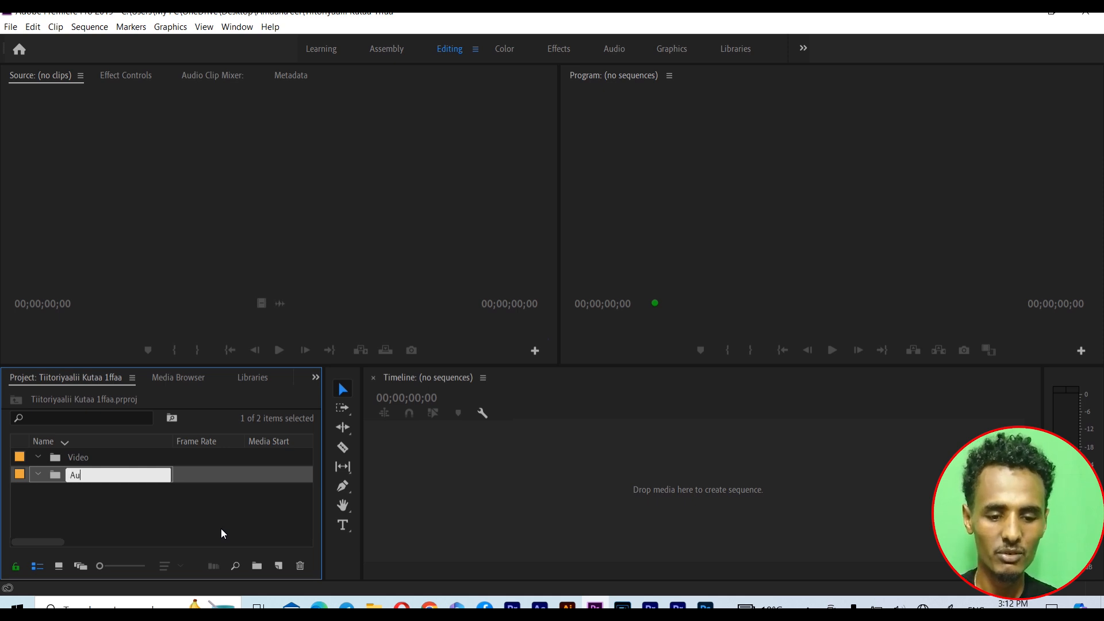
pyautogui.write('dio')
pyautogui.press('Return')
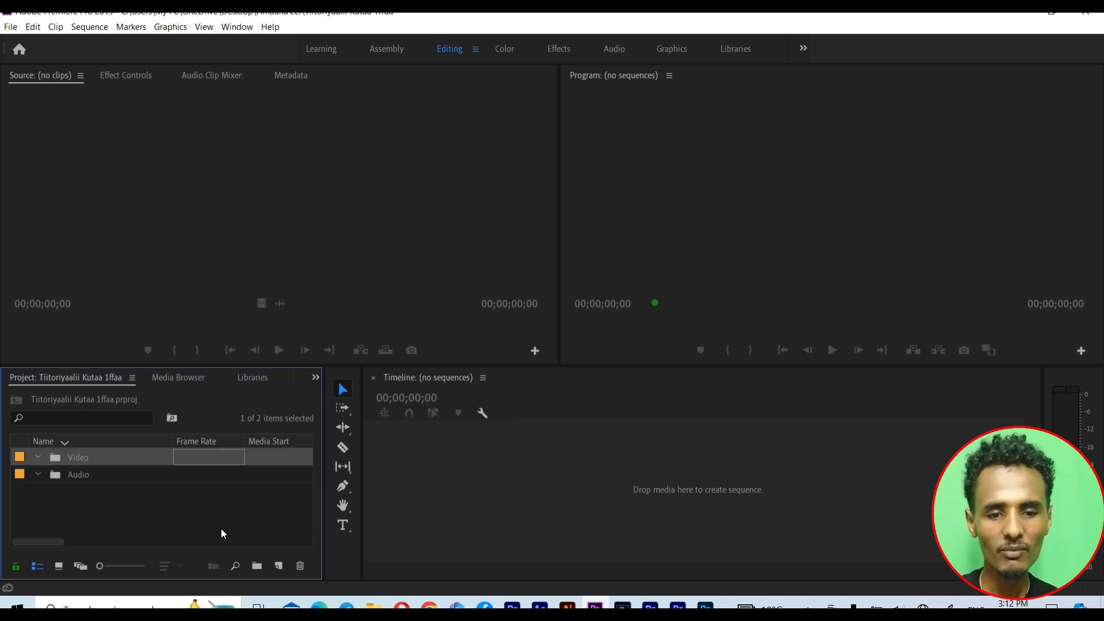
pyautogui.click(256, 570)
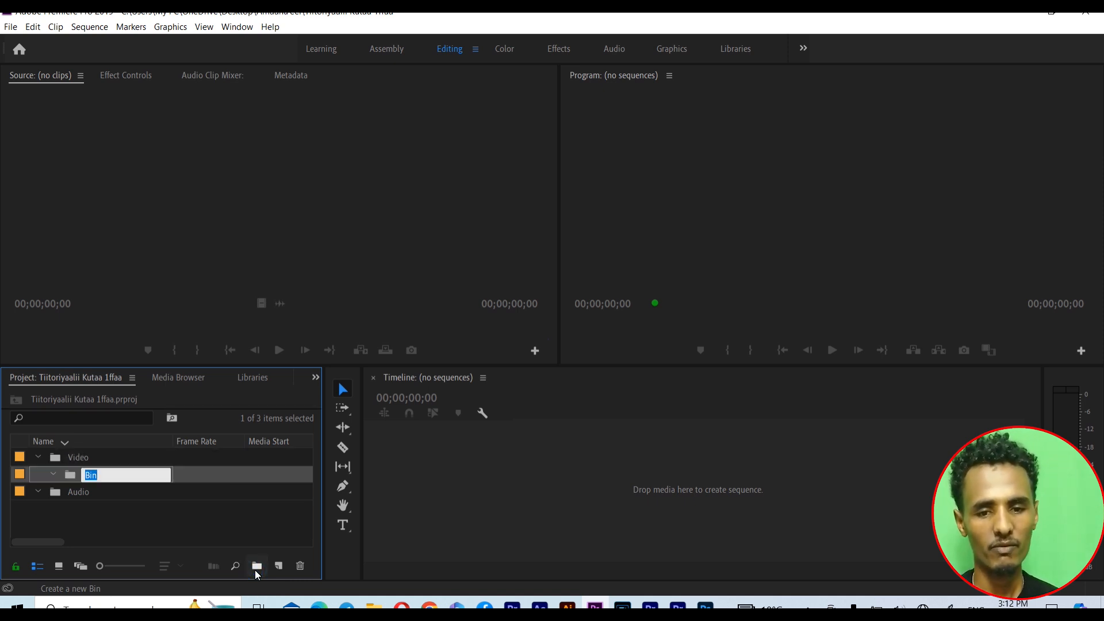
pyautogui.press('BackSpace')
pyautogui.write('Image')
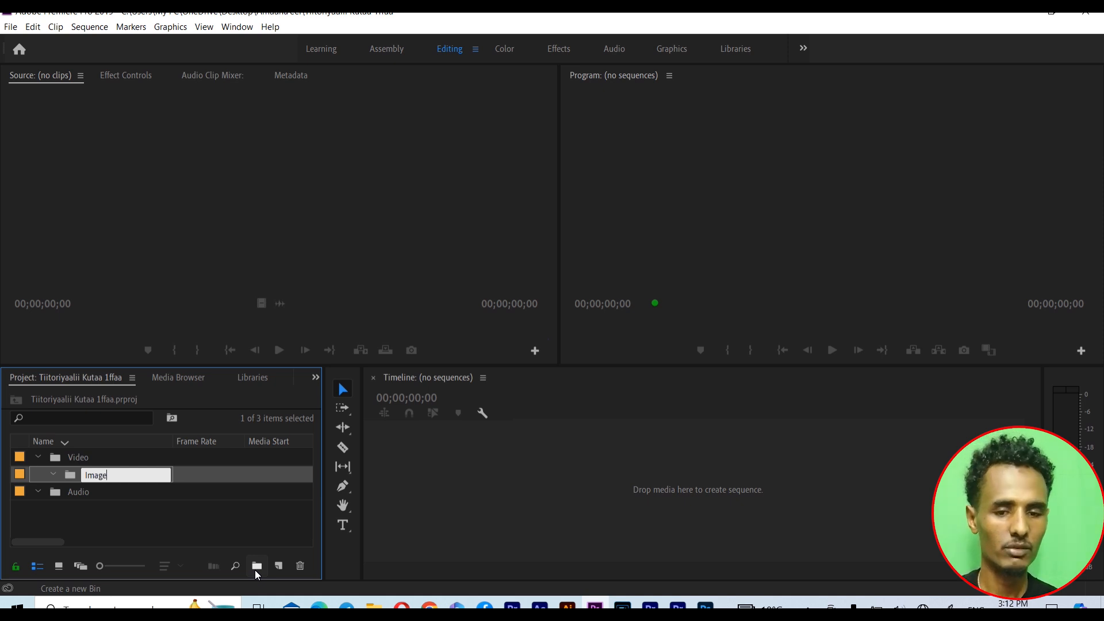
pyautogui.press('Tab')
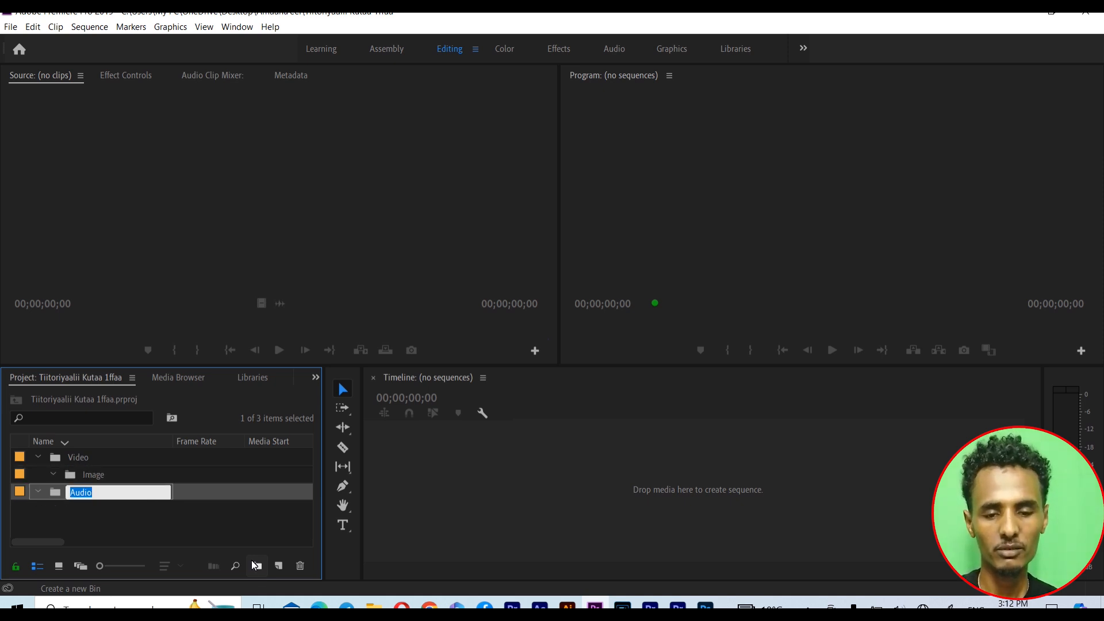
pyautogui.click(222, 475)
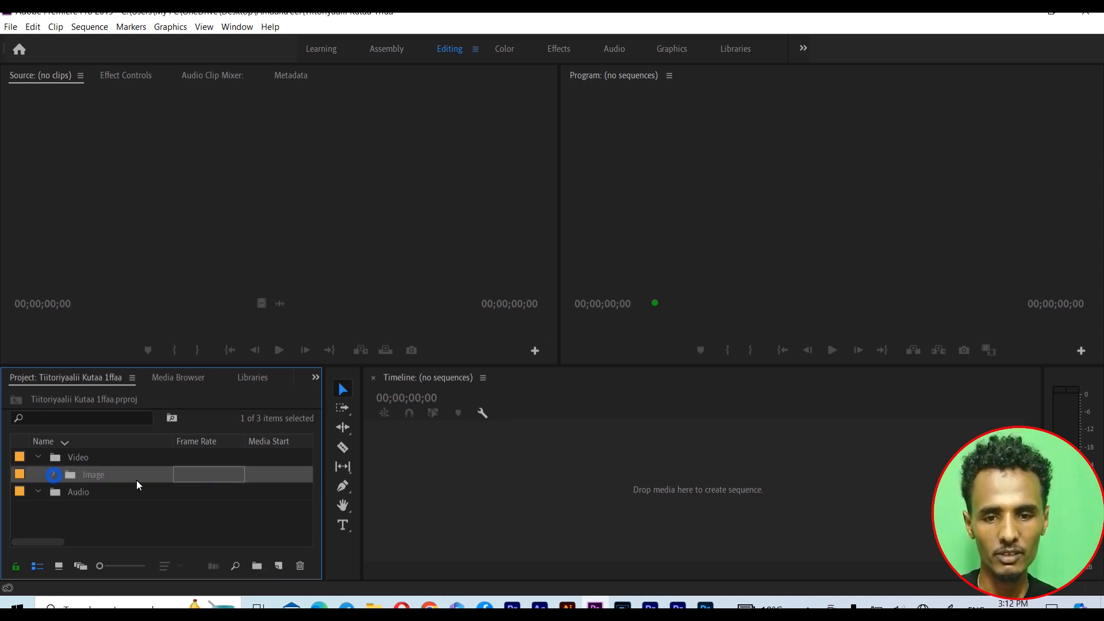
pyautogui.press('Delete')
# Sort the project items by name in ascending order and create a bin named image alongside the Audio and Video bins
pyautogui.click(82, 439)
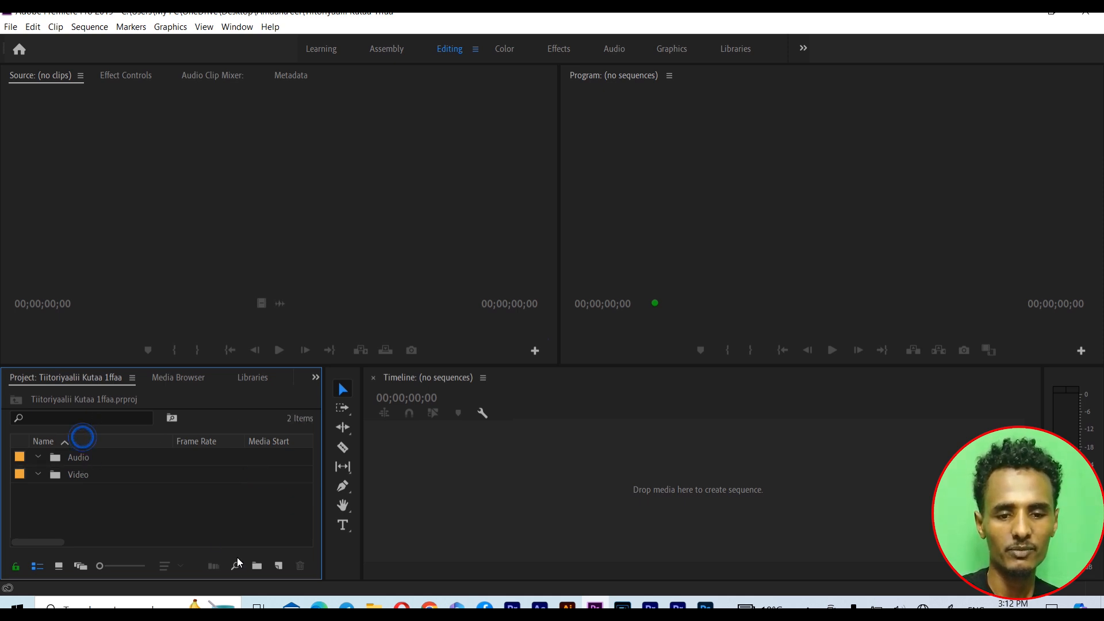
pyautogui.click(251, 567)
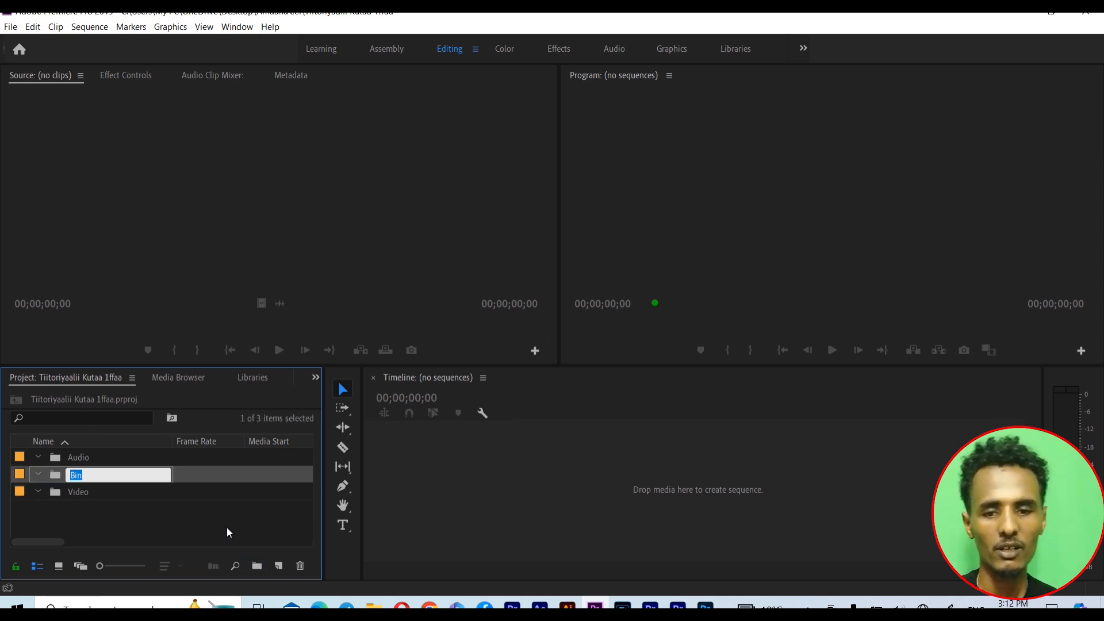
pyautogui.write('i')
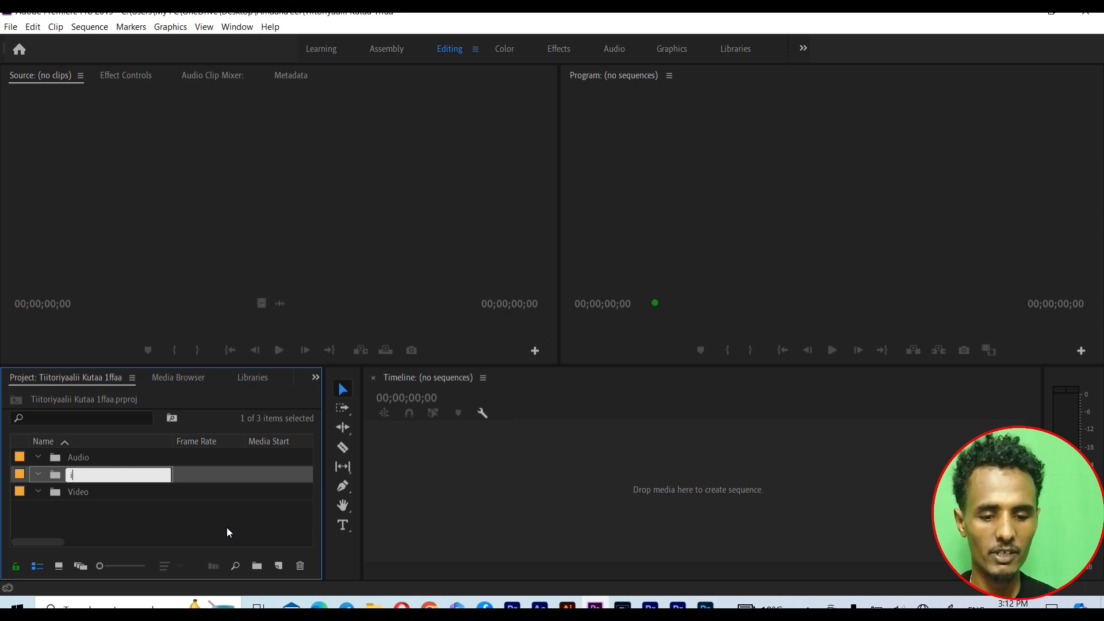
pyautogui.write('mage')
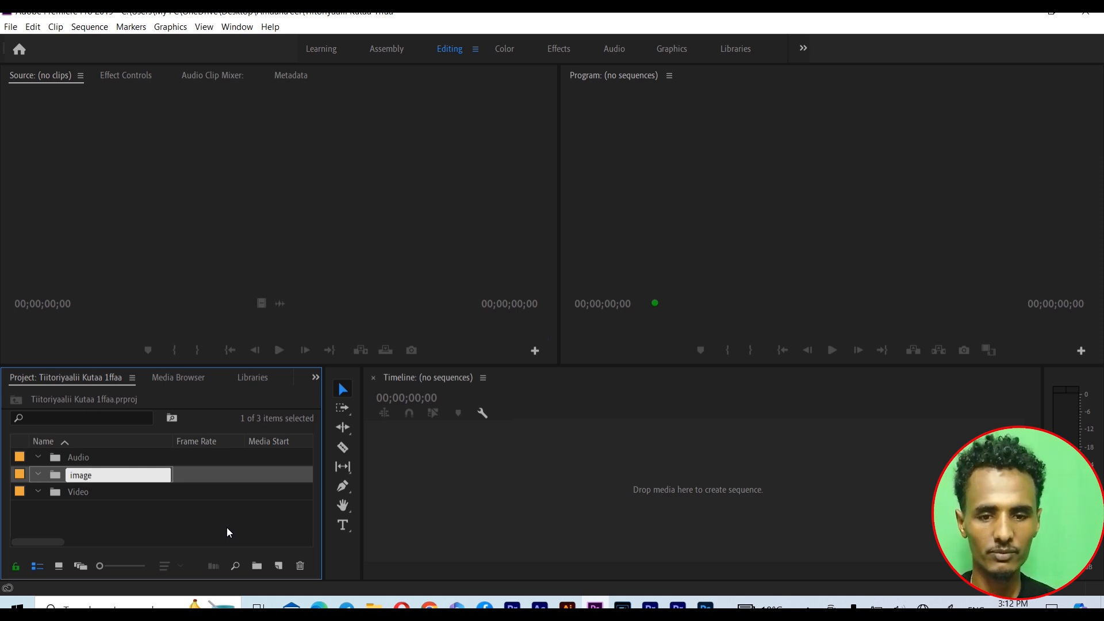
pyautogui.press('Tab')
pyautogui.click(227, 527)
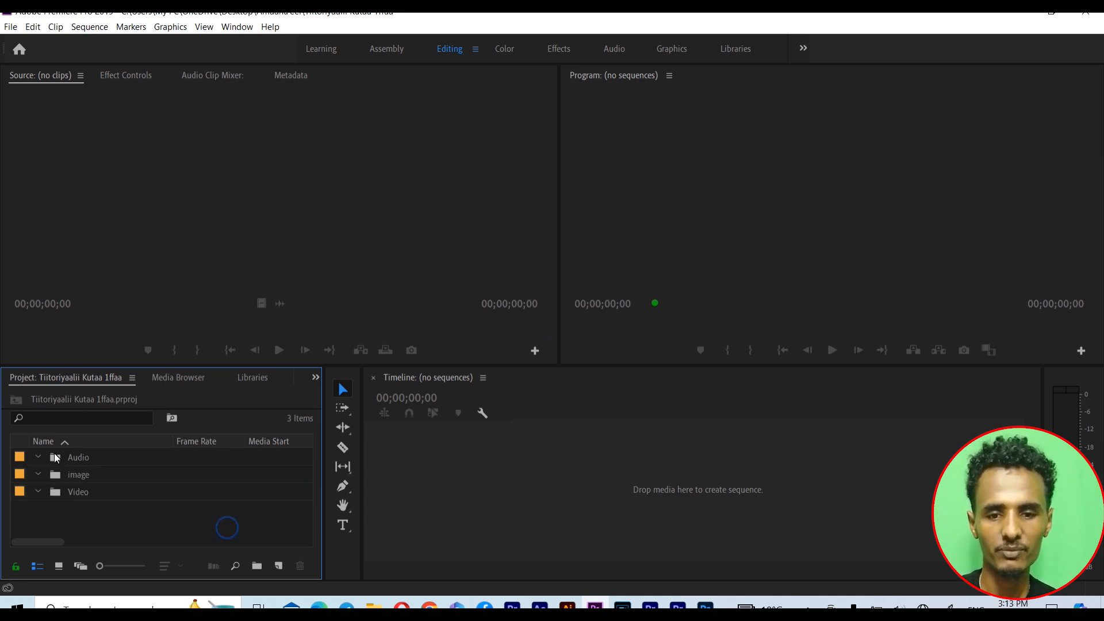
pyautogui.click(122, 456)
pyautogui.click(107, 477)
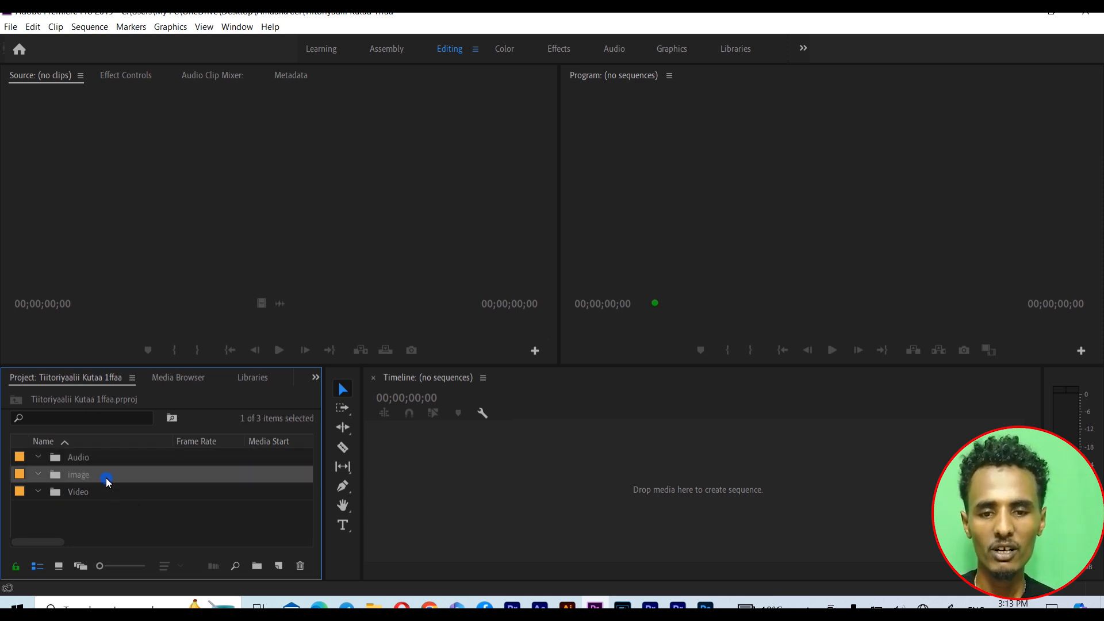
pyautogui.click(106, 492)
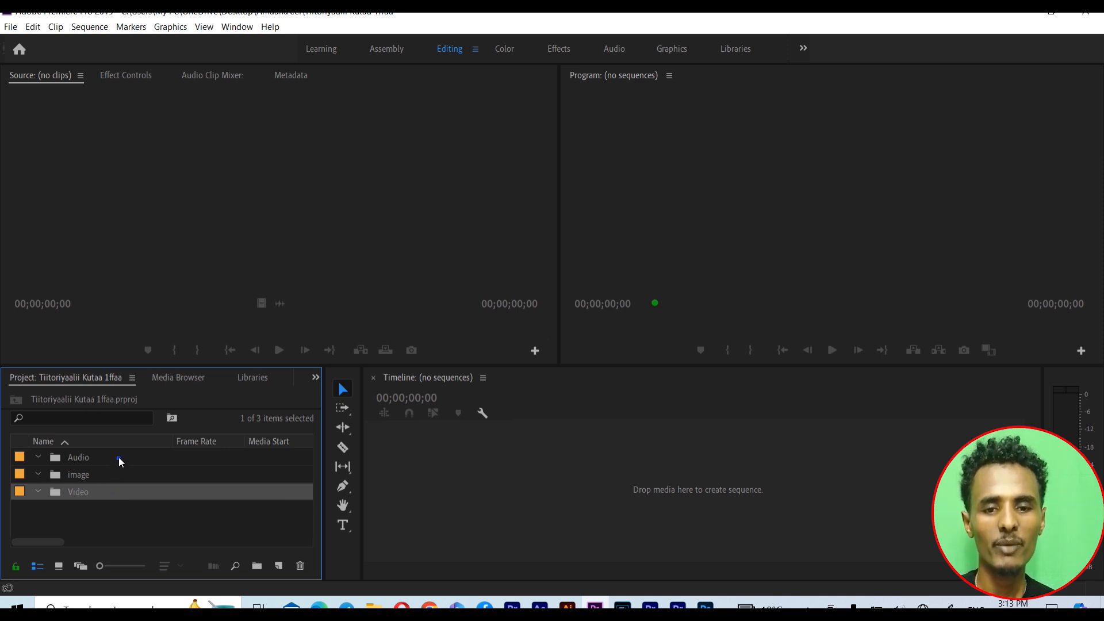
# Import the Become_Someone_Nobody_Thought audio file from the premier pro folder into the Audio bin, and collapse that bin in the project list
pyautogui.doubleClick(119, 458)
pyautogui.doubleClick(120, 482)
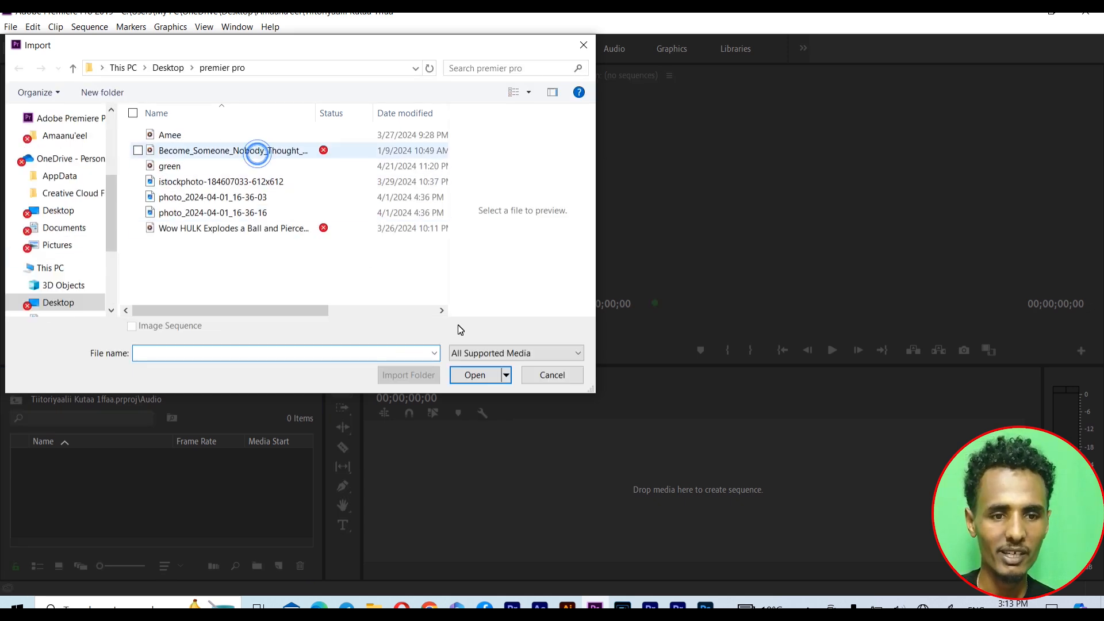
pyautogui.click(258, 151)
pyautogui.click(475, 375)
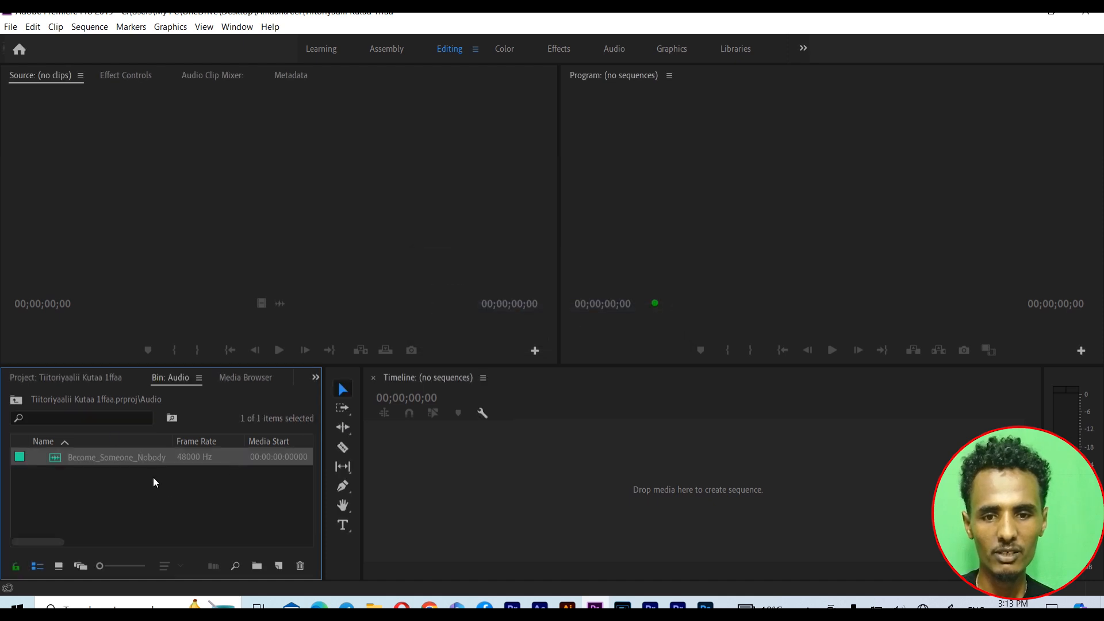
pyautogui.click(55, 378)
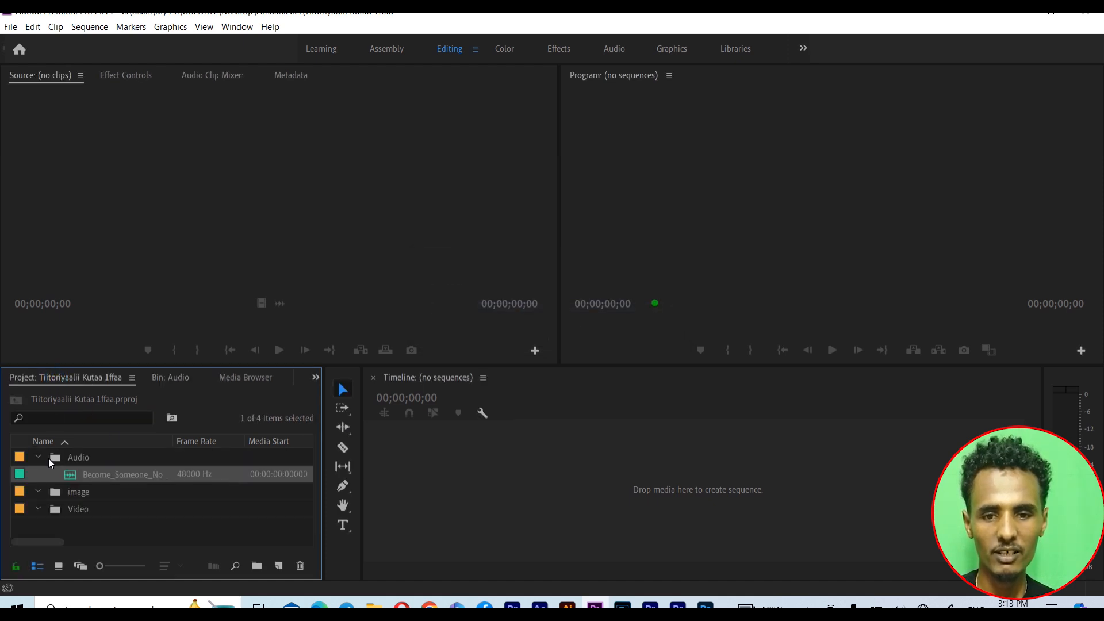
pyautogui.click(37, 457)
# Import photo_2024-04-01_16-36-03 and photo_2024-04-01_16-36-16 into the image bin, and collapse that bin in the project list
pyautogui.click(102, 478)
pyautogui.click(103, 477)
pyautogui.doubleClick(217, 473)
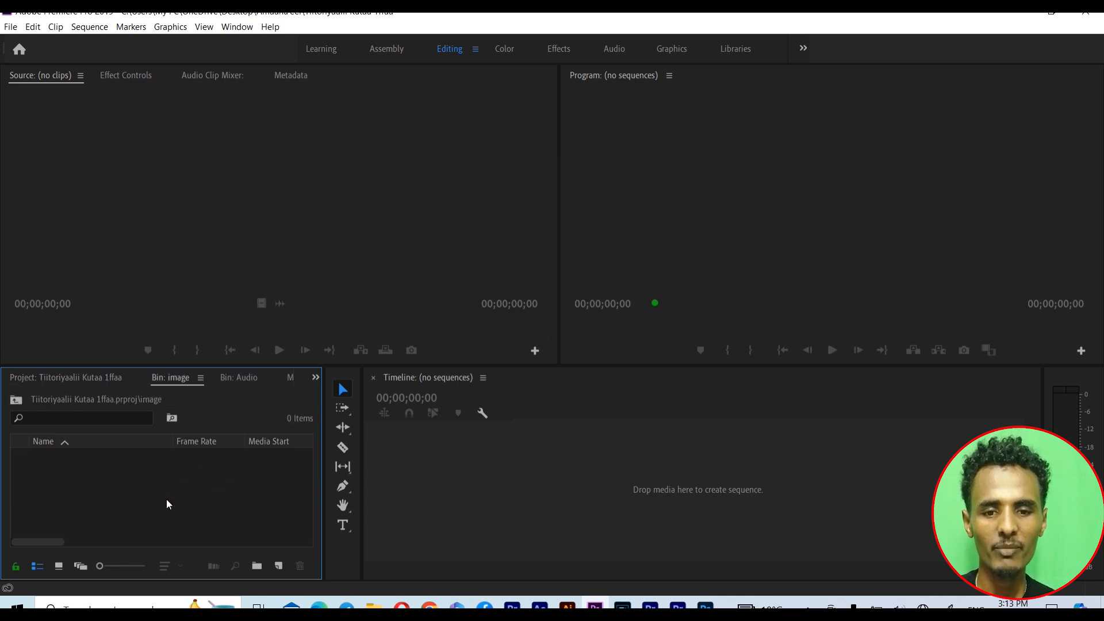
pyautogui.click(11, 27)
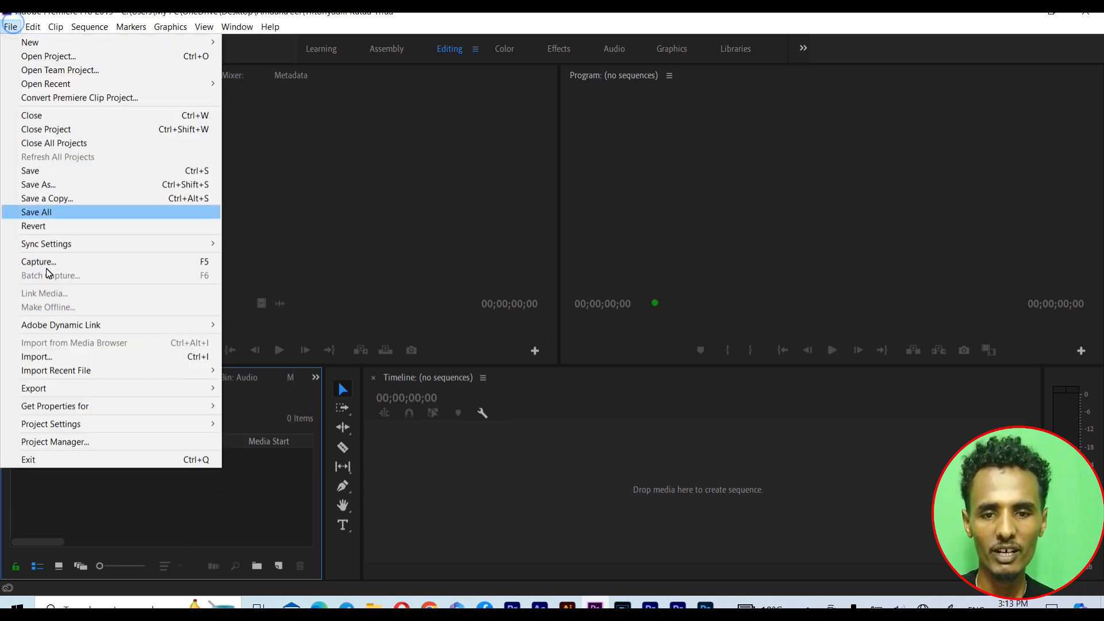
pyautogui.click(61, 358)
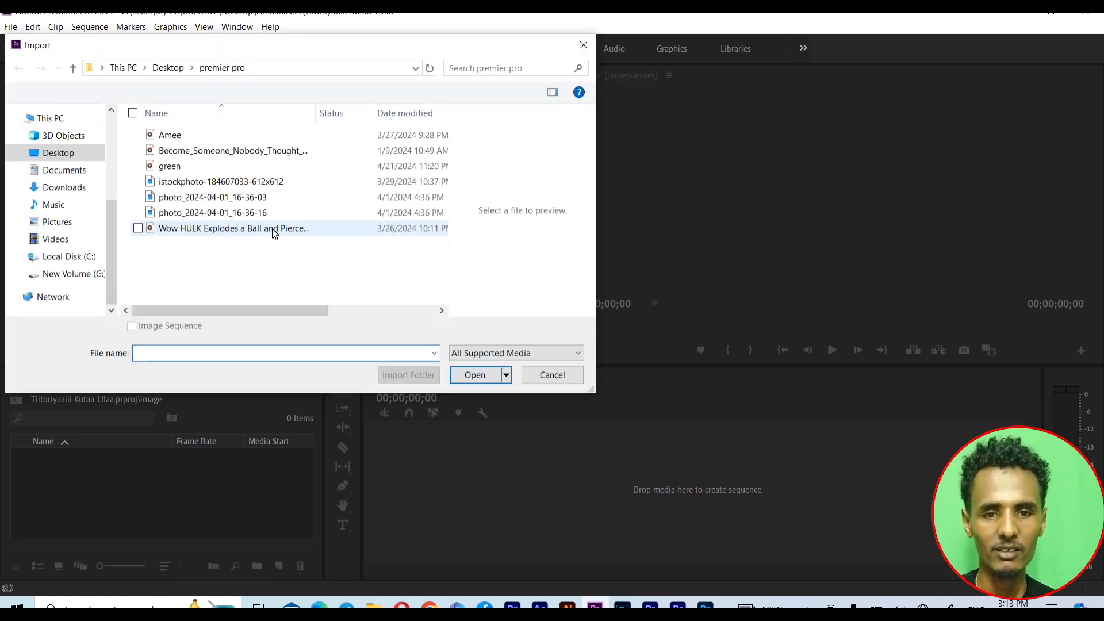
pyautogui.click(223, 199)
pyautogui.keyDown('ctrl'); pyautogui.click(229, 212); pyautogui.keyUp('ctrl')
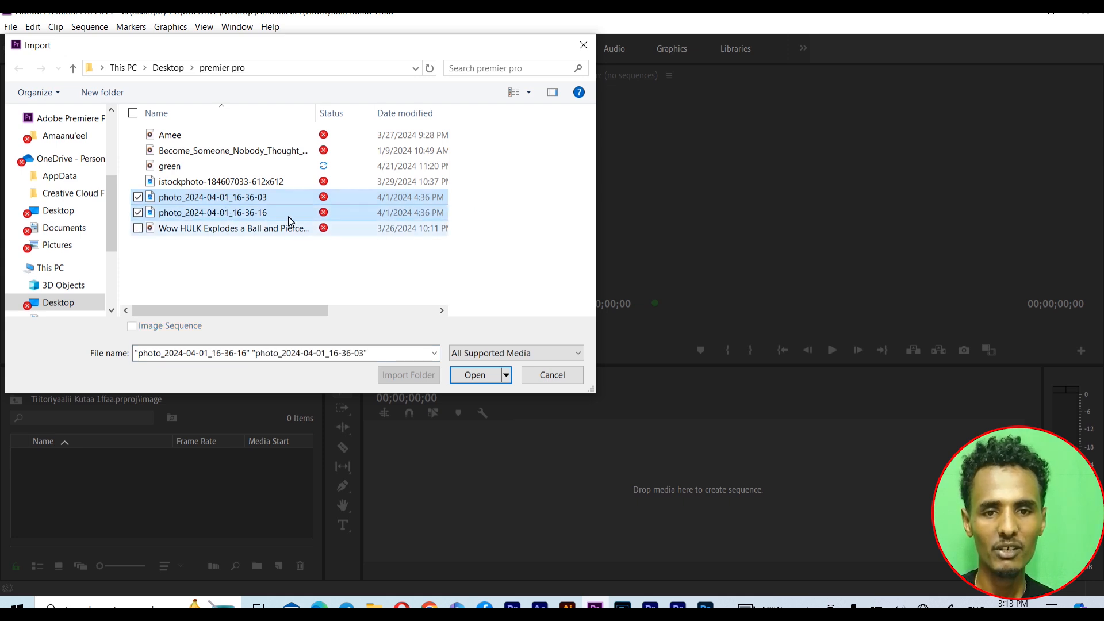
pyautogui.click(475, 375)
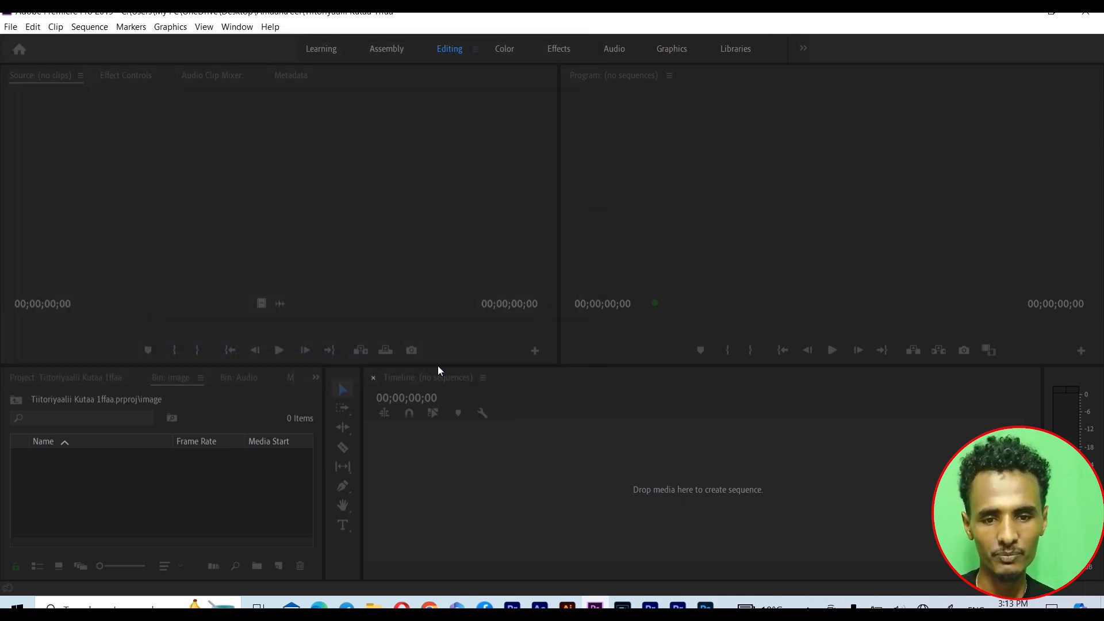
pyautogui.click(44, 381)
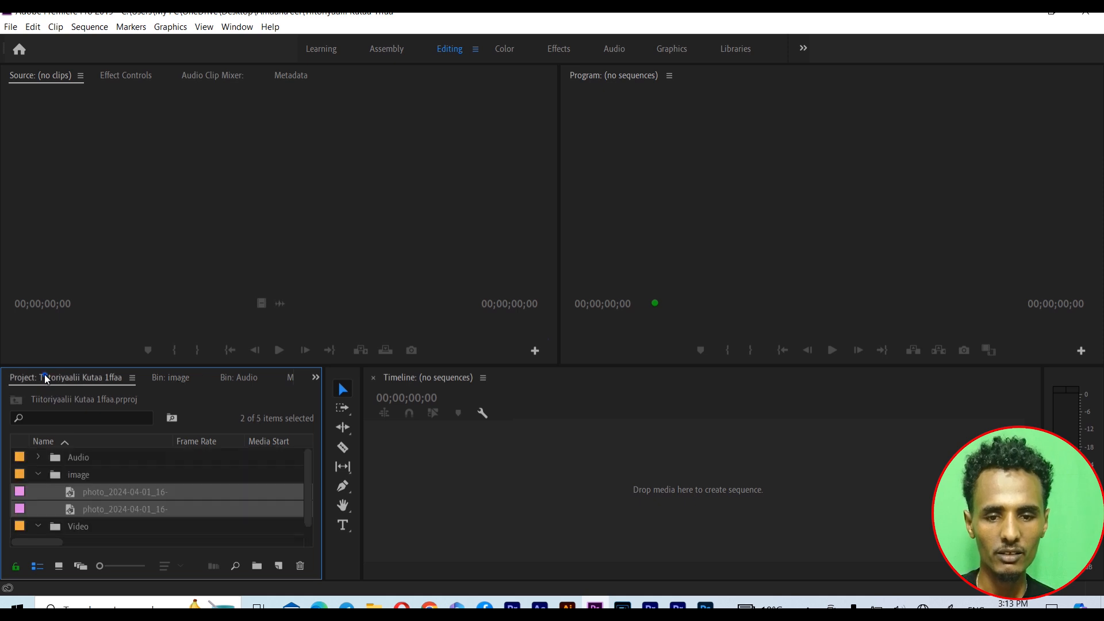
pyautogui.click(36, 474)
pyautogui.click(37, 490)
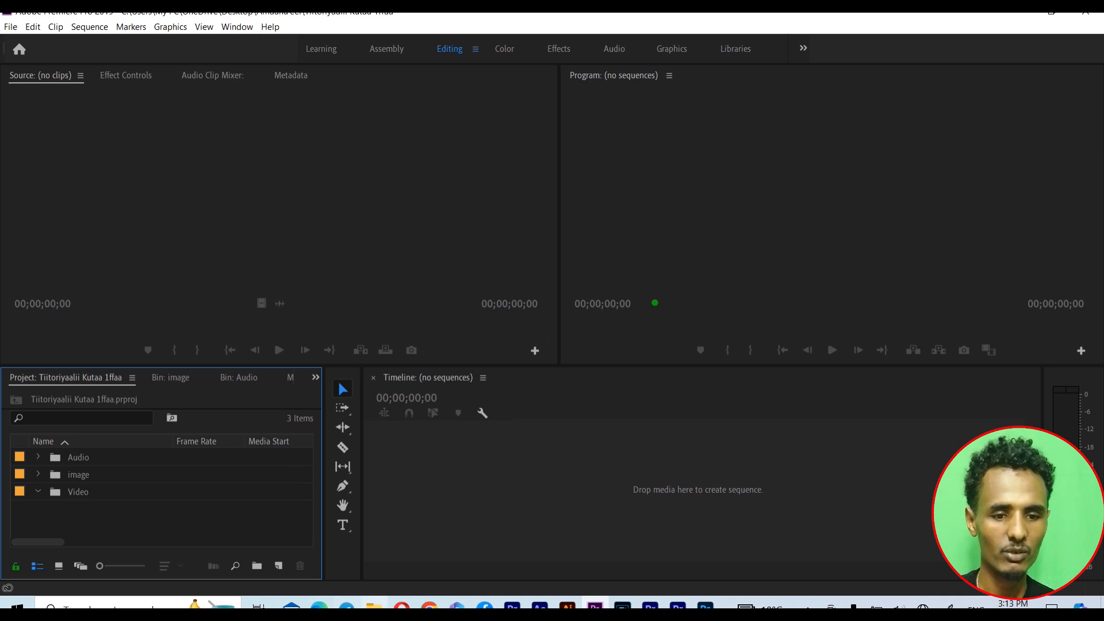
# Switch to File Explorer and bring the Amee video from the premier pro folder into the Premiere Pro project
pyautogui.moveTo(374, 607)
pyautogui.click(382, 584)
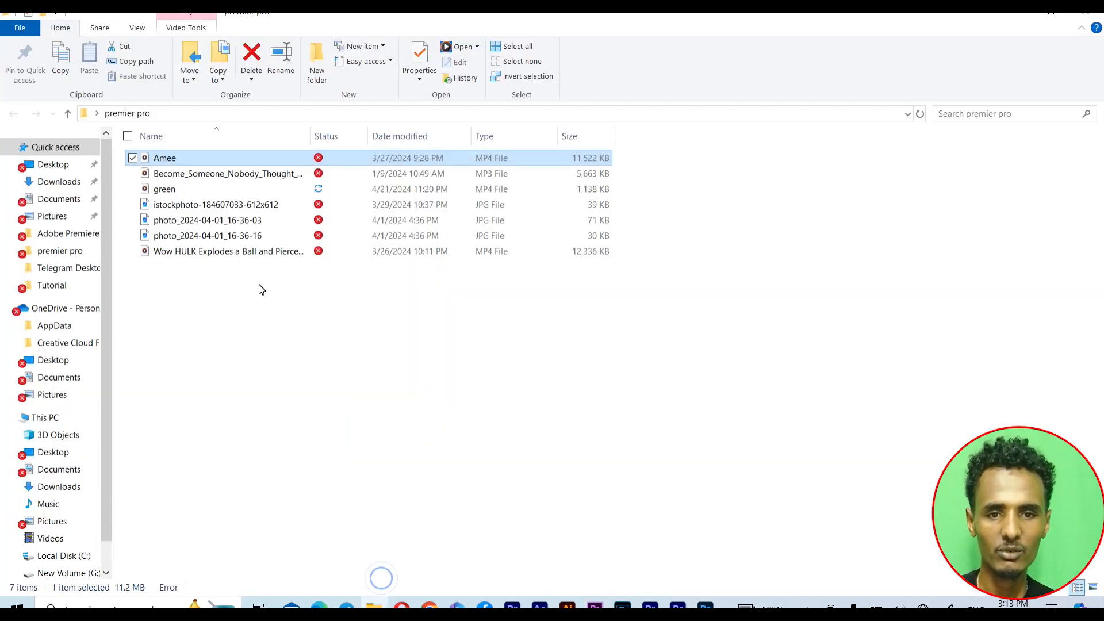
pyautogui.moveTo(274, 154); pyautogui.dragTo(243, 530)
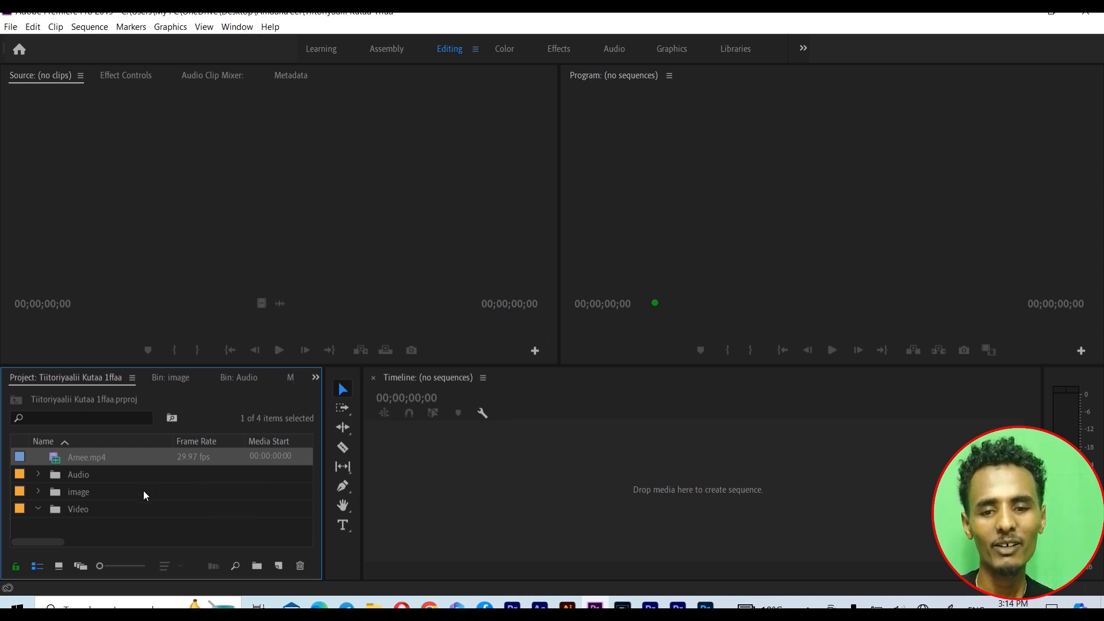
# Move the Amee.mp4 clip into the Video bin and collapse the bin in the project list
pyautogui.doubleClick(143, 510)
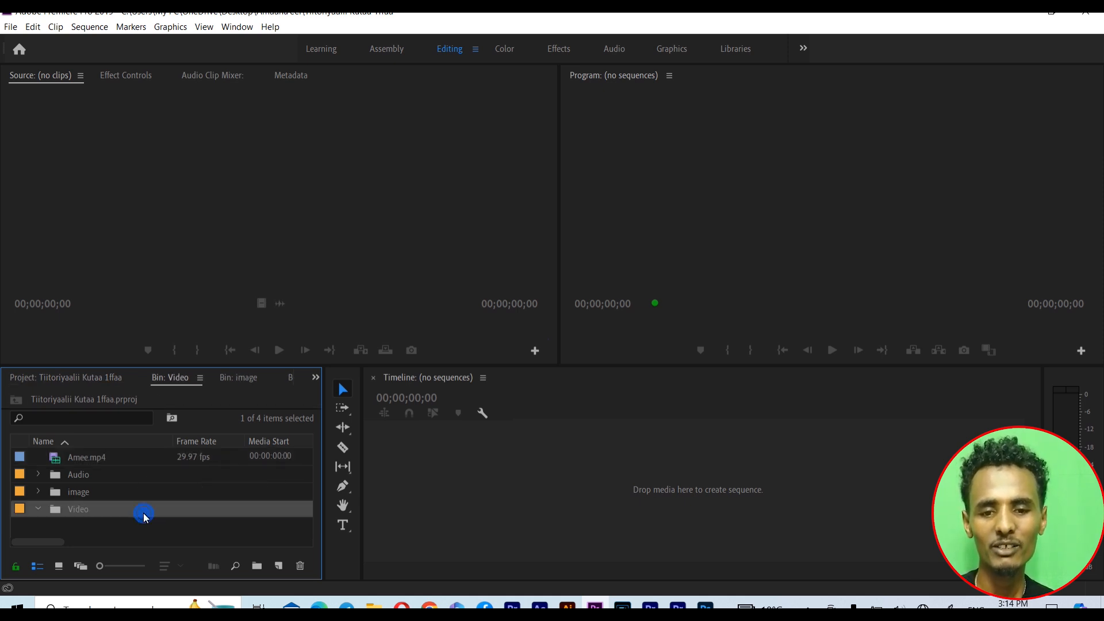
pyautogui.click(58, 379)
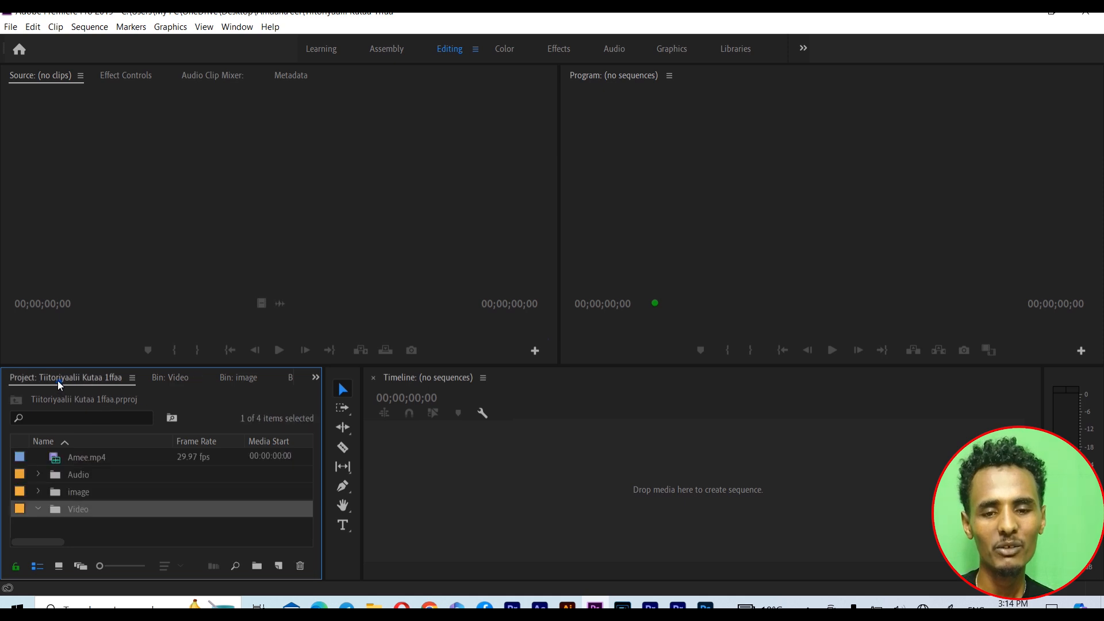
pyautogui.click(84, 459)
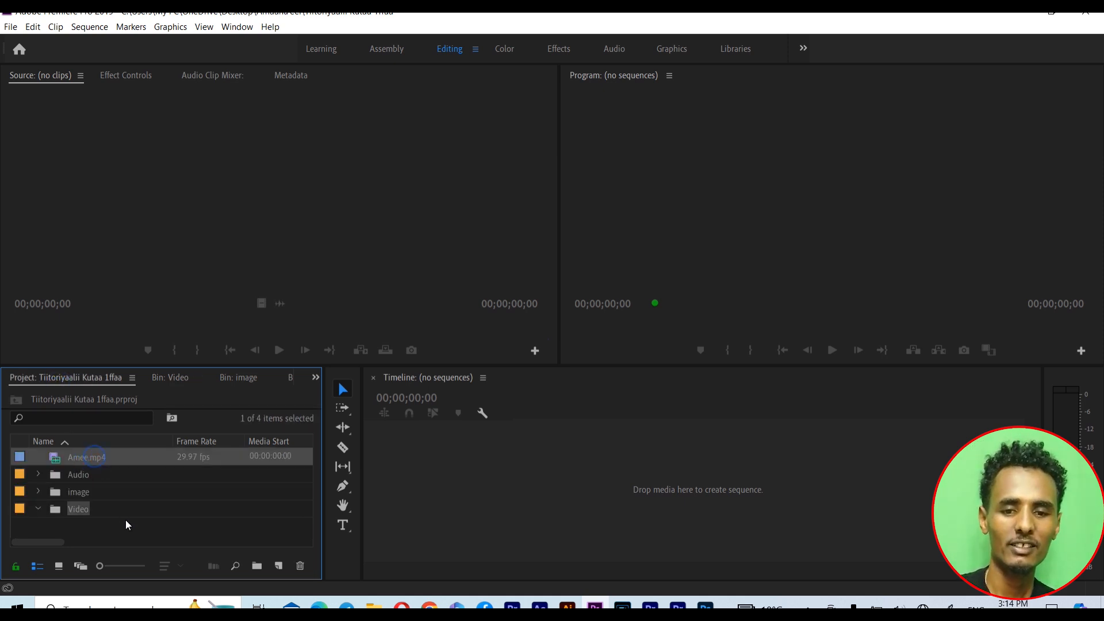
pyautogui.moveTo(120, 512); pyautogui.dragTo(120, 512)
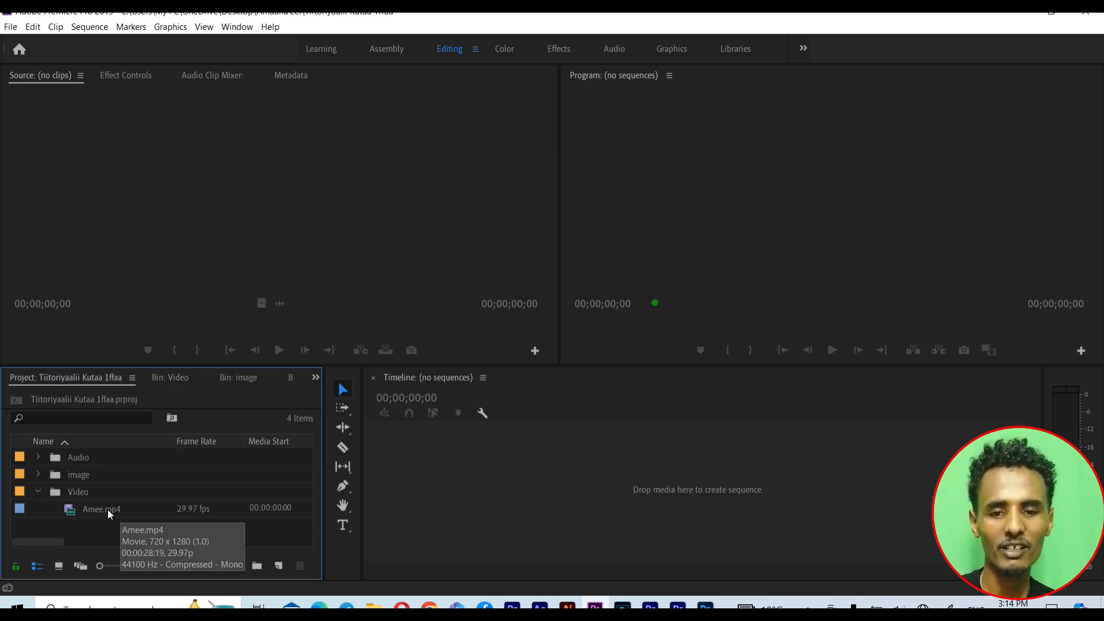
pyautogui.click(41, 492)
# Open the Video bin to check its contents, and return to the project's bin list
pyautogui.click(111, 495)
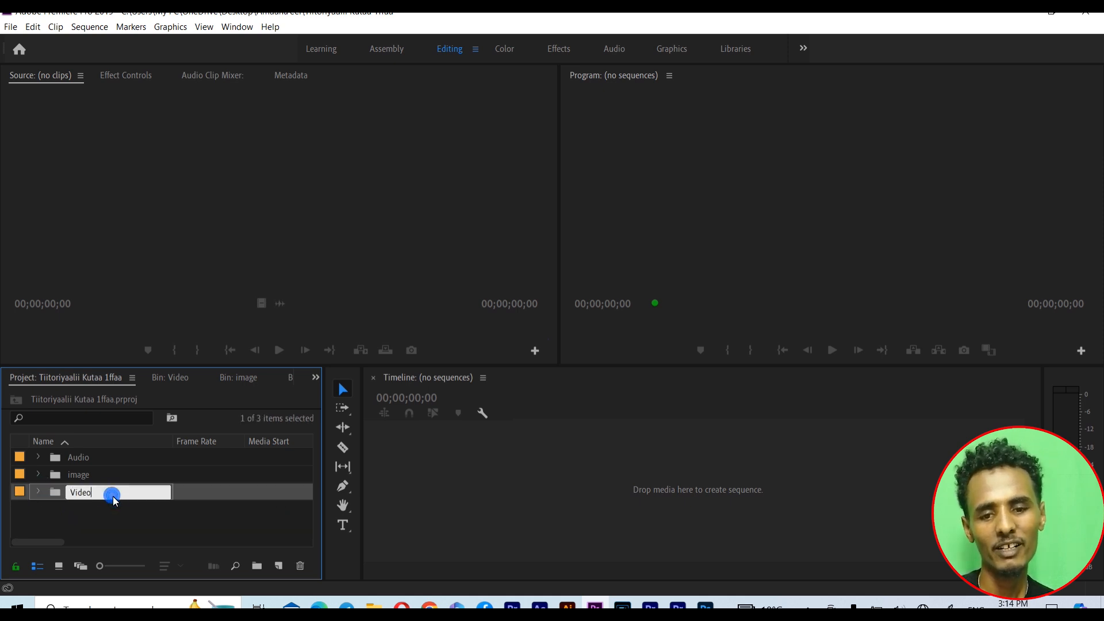
pyautogui.click(198, 491)
pyautogui.click(123, 487)
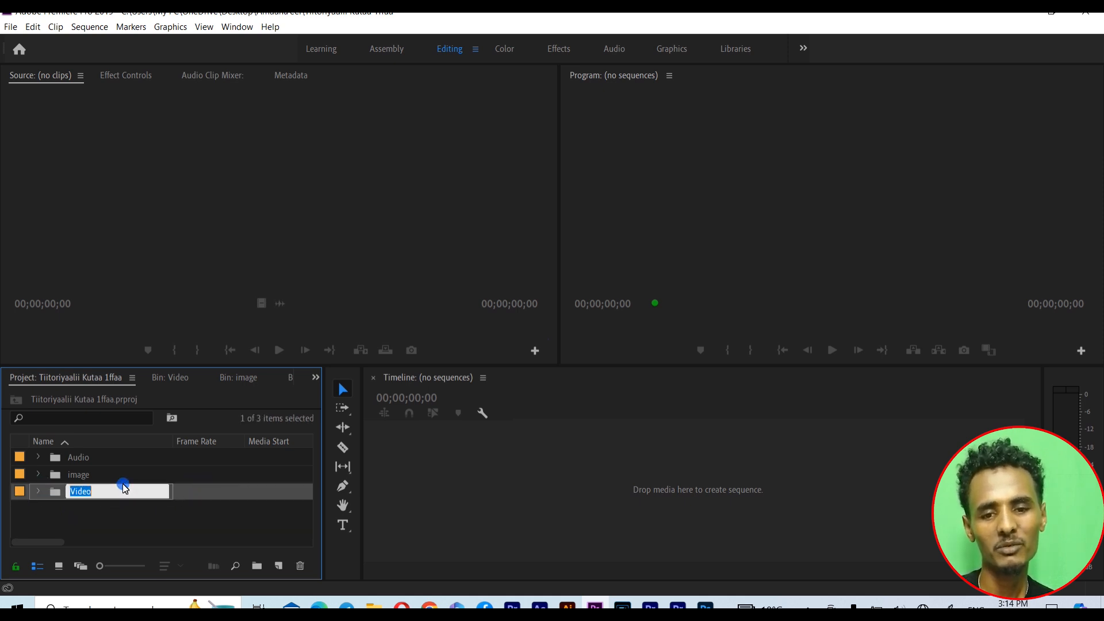
pyautogui.doubleClick(233, 500)
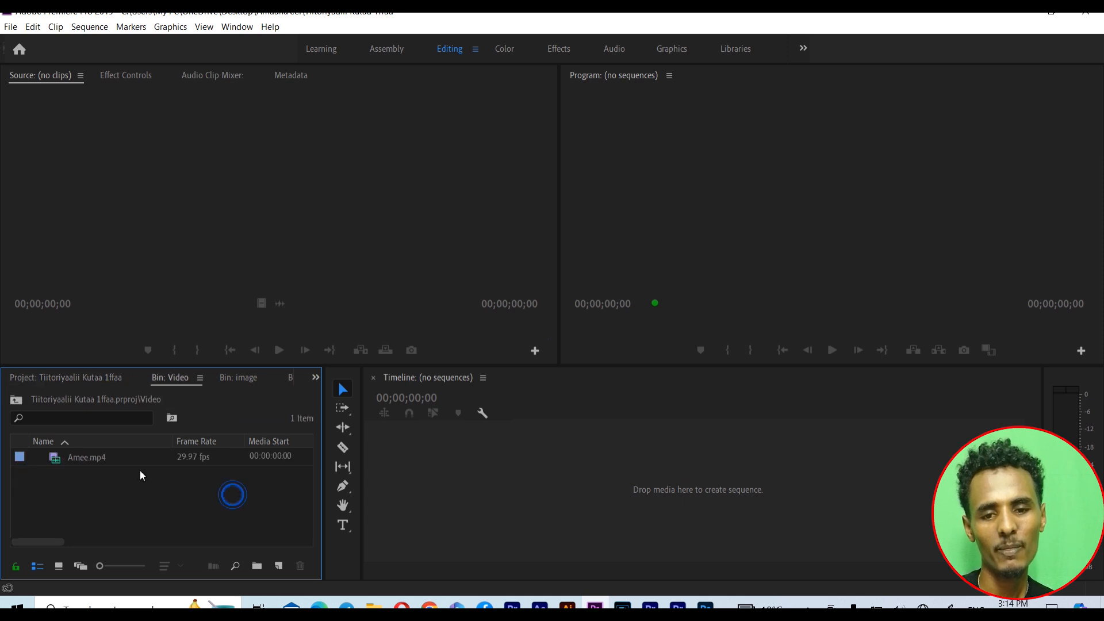
pyautogui.click(68, 375)
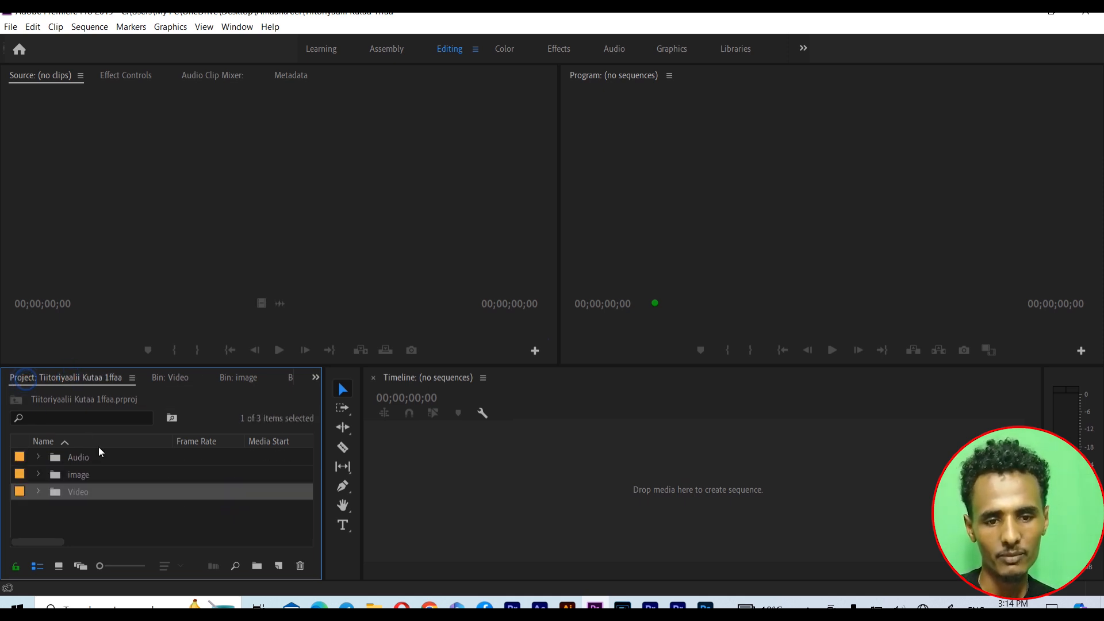
pyautogui.click(167, 510)
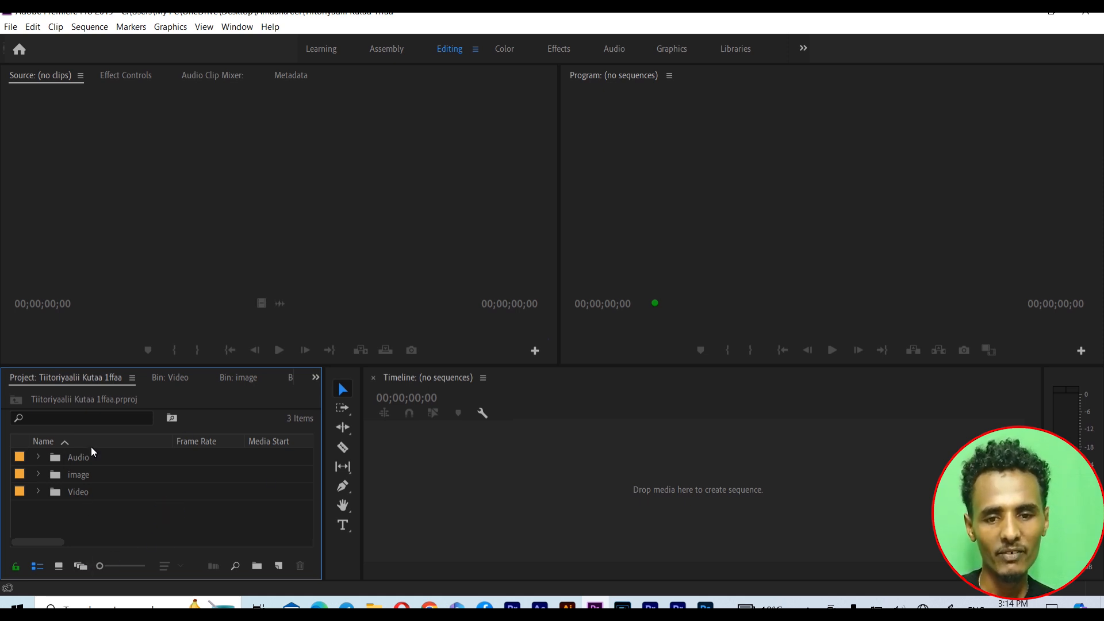
# Try the Freeform View for the project items and leave the project displayed in Icon View
pyautogui.click(60, 567)
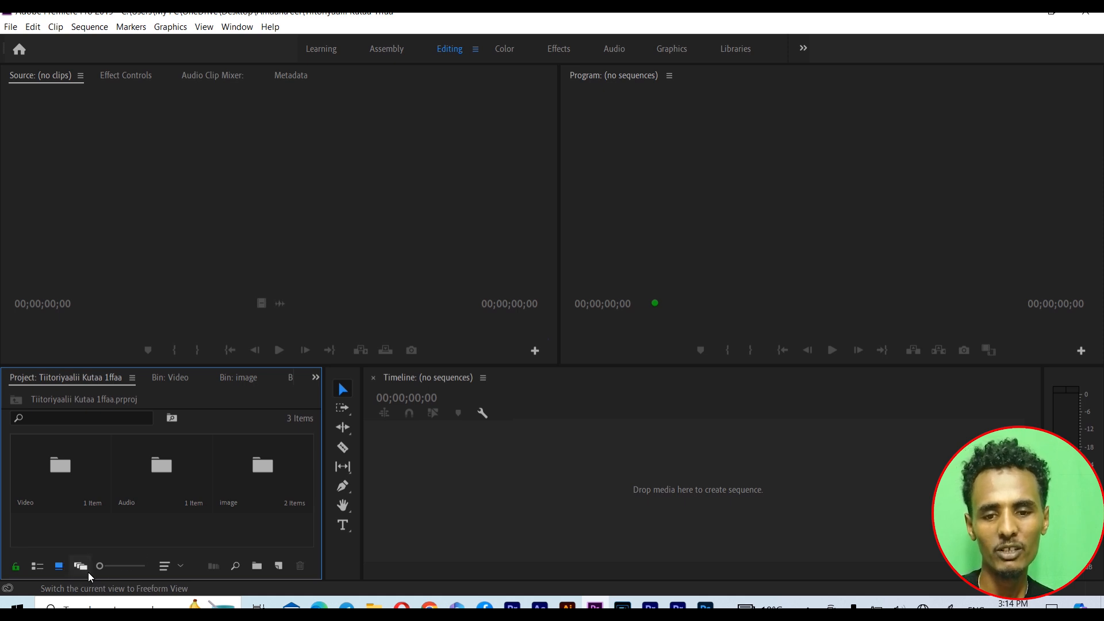
pyautogui.click(85, 566)
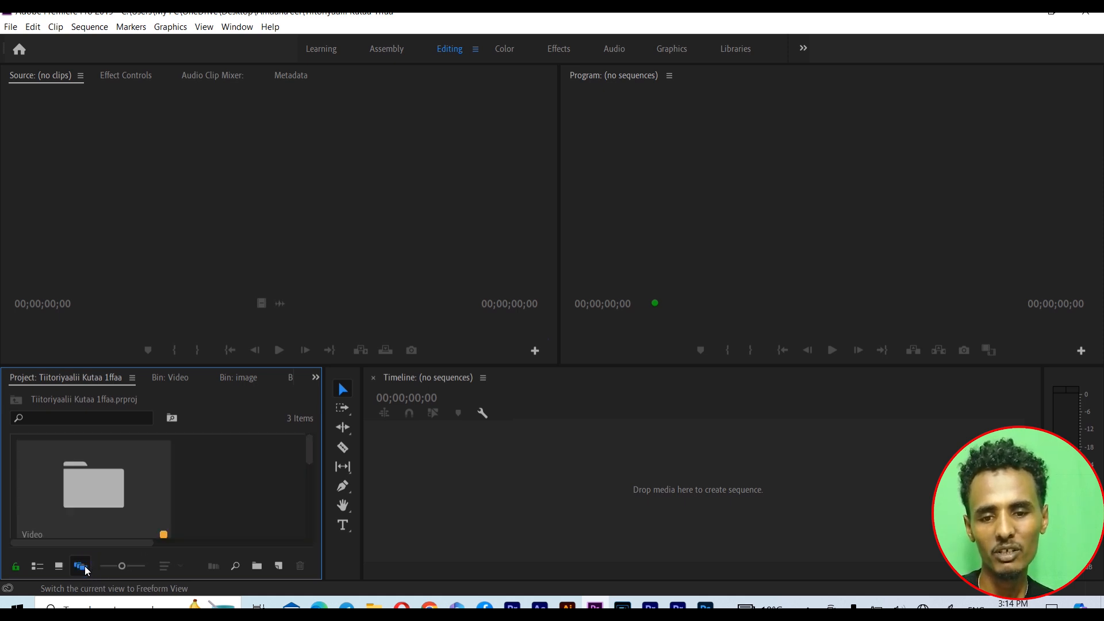
pyautogui.click(64, 565)
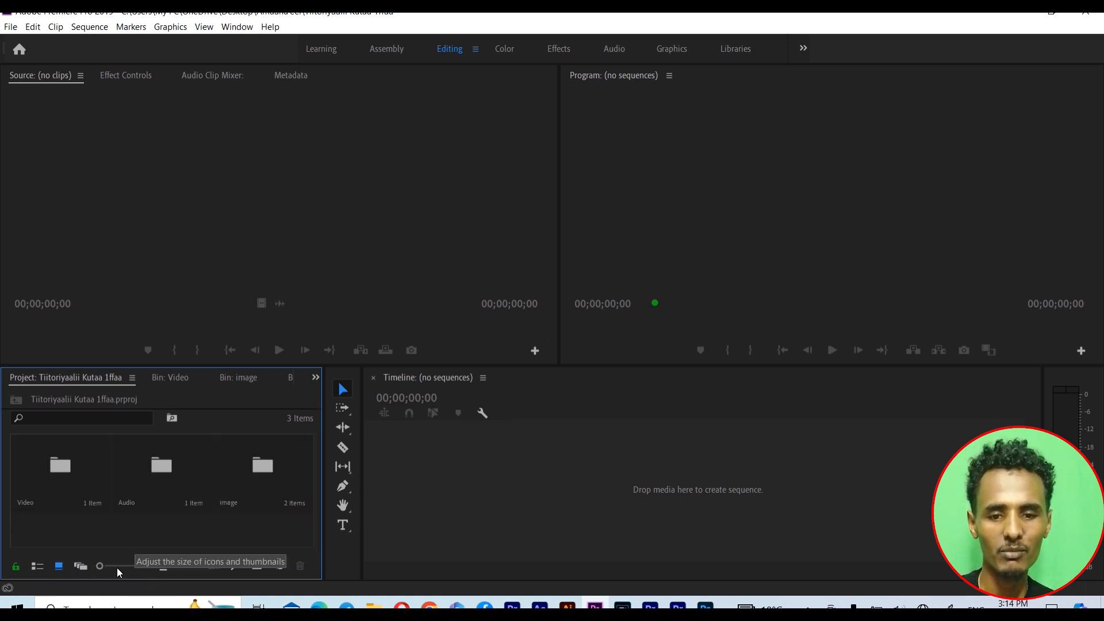
# Compare the List, Icon and Freeform views with thumbnails at their smallest size, and leave the project displayed in List View
pyautogui.moveTo(105, 563); pyautogui.dragTo(93, 543)
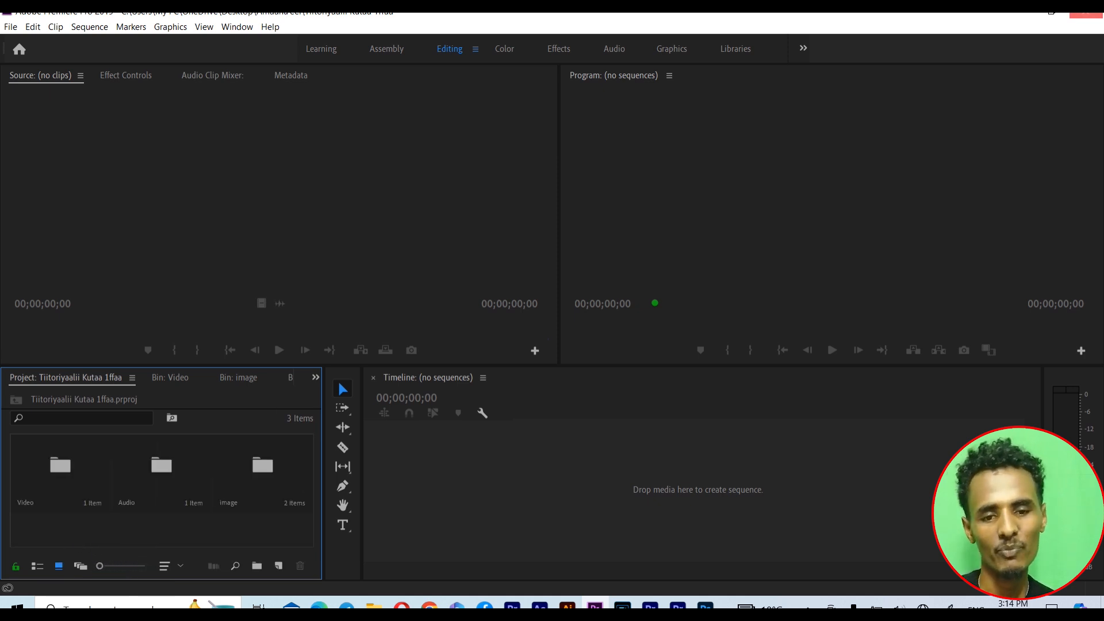
pyautogui.click(37, 566)
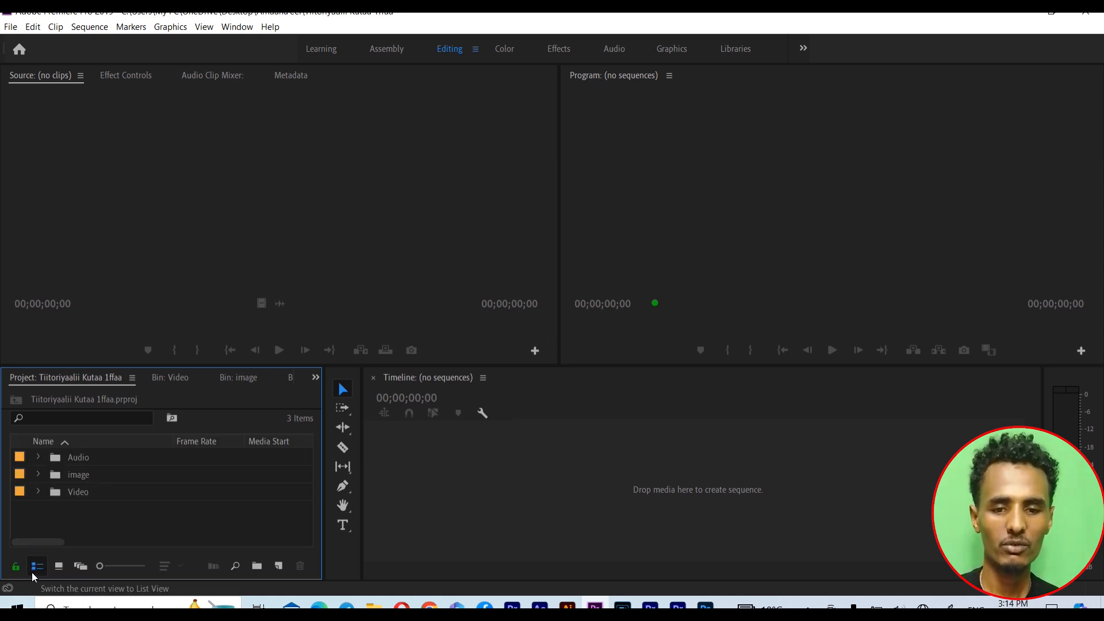
pyautogui.click(58, 566)
pyautogui.click(81, 566)
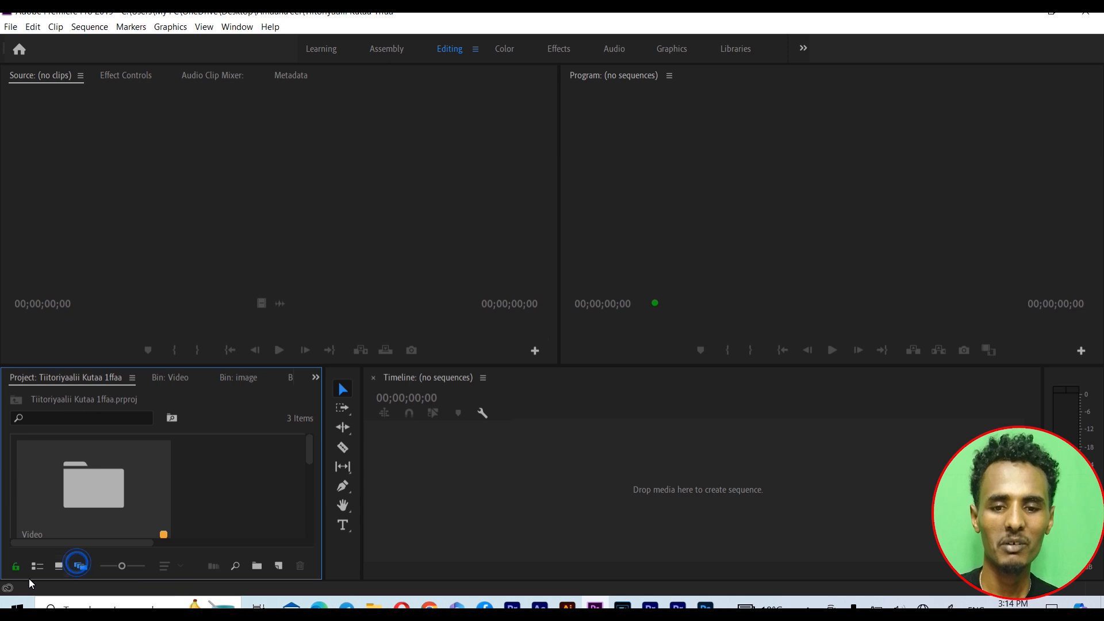
pyautogui.moveTo(122, 567); pyautogui.dragTo(99, 568)
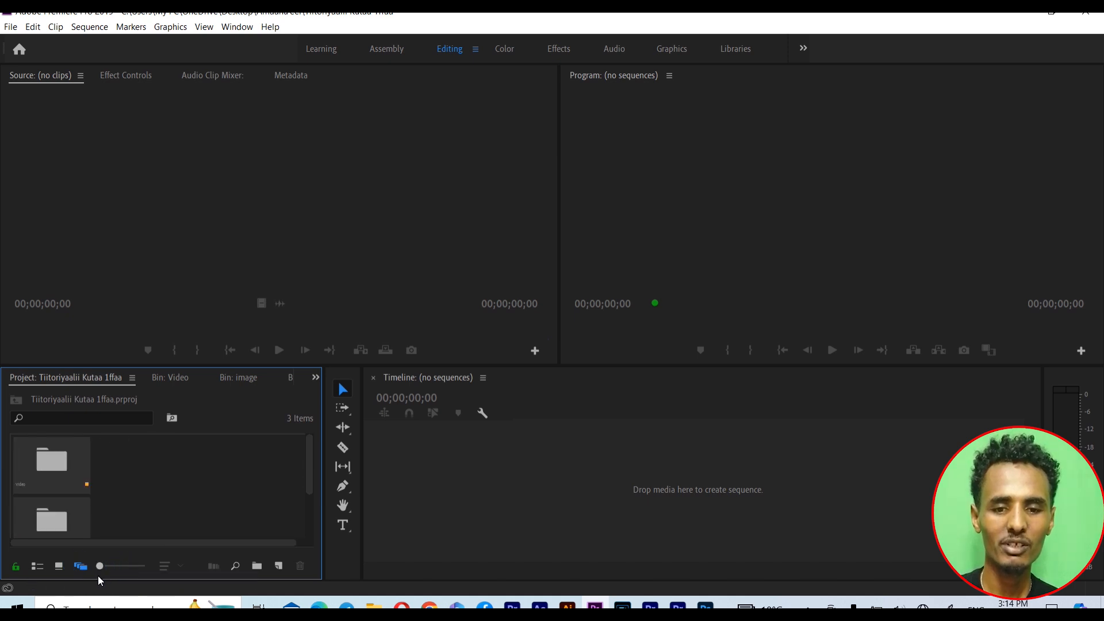
pyautogui.click(36, 567)
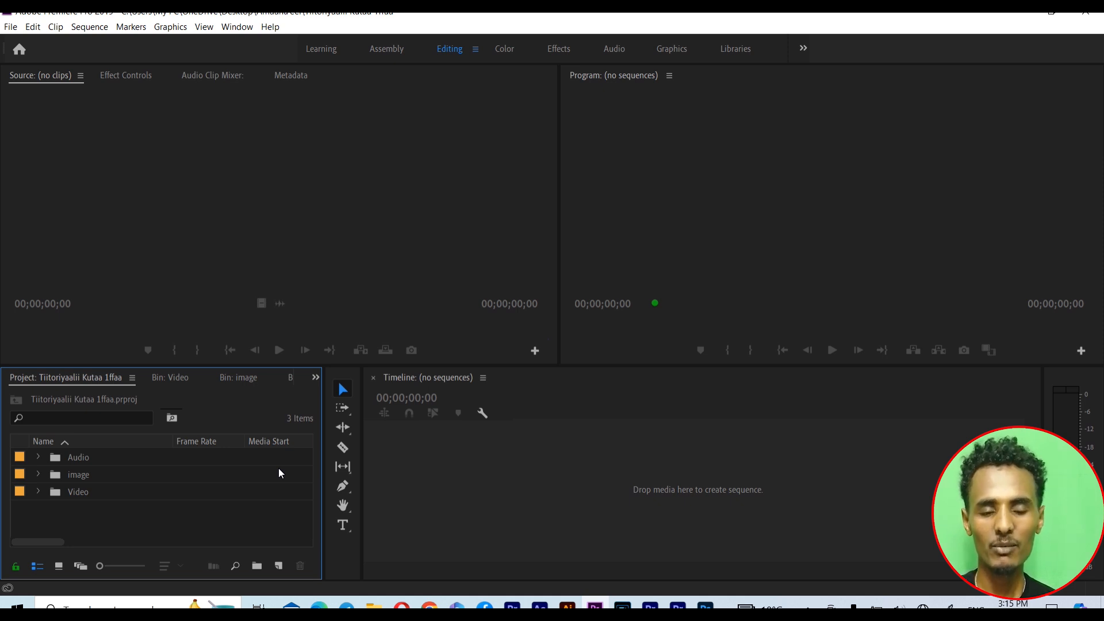
# Open the Video bin, examine the properties of the Amee.mp4 clip, and close the properties window
pyautogui.doubleClick(193, 495)
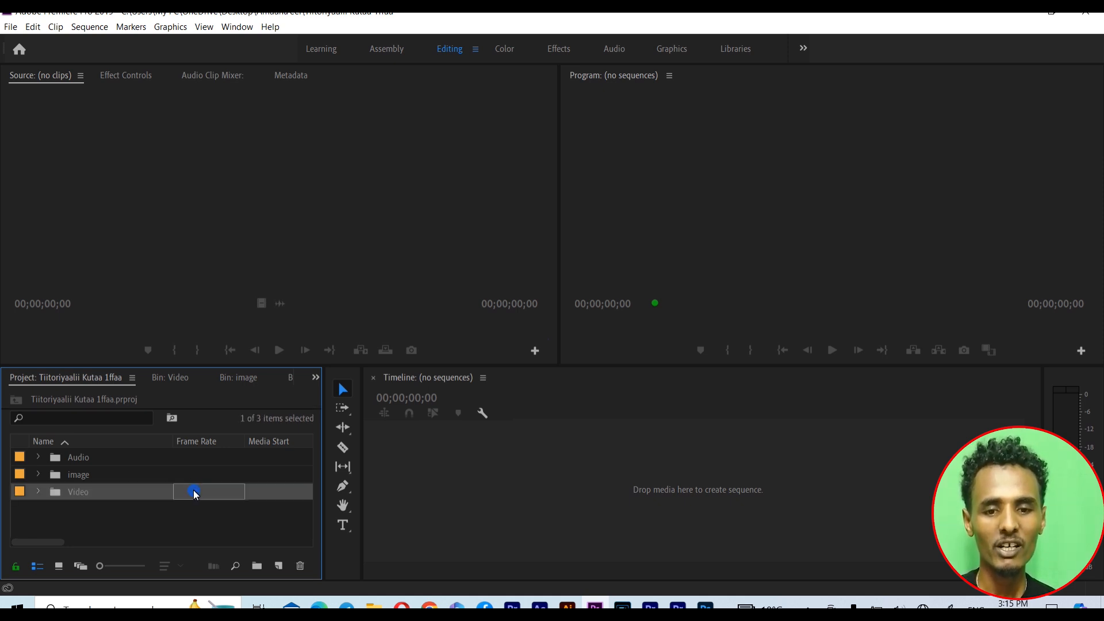
pyautogui.click(134, 458)
pyautogui.rightClick(134, 456)
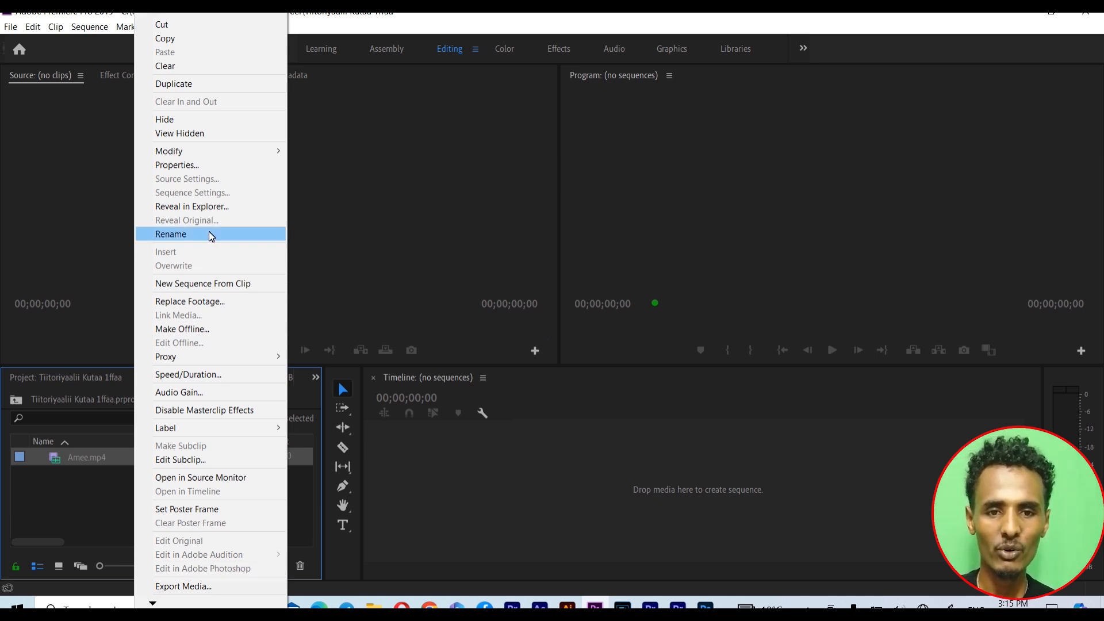
pyautogui.click(202, 166)
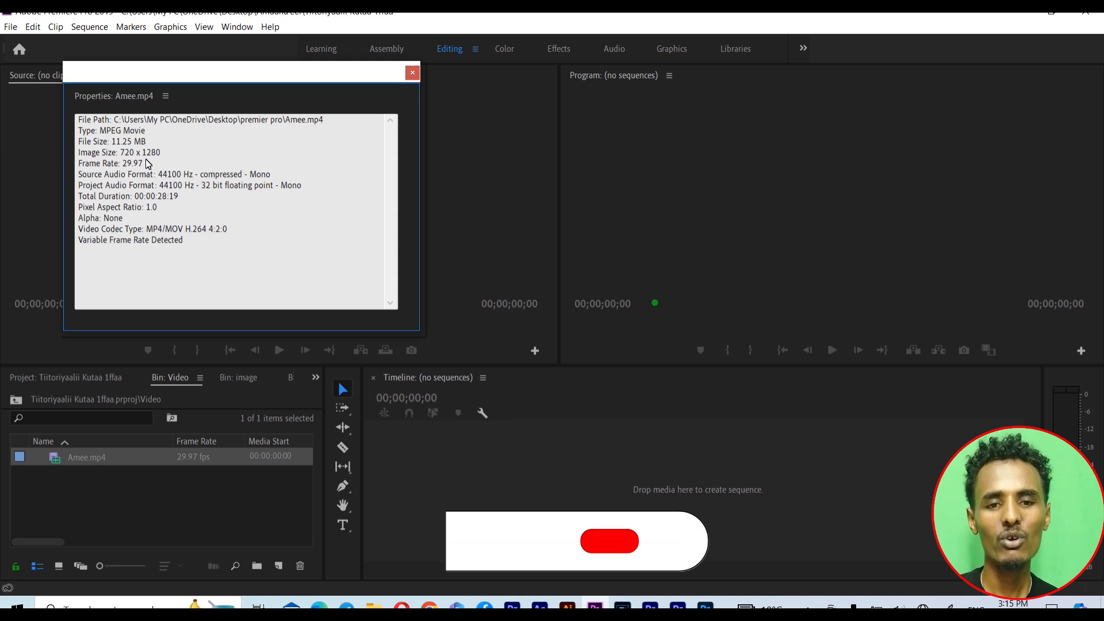
pyautogui.click(412, 74)
# Create a sequence from the Amee.mp4 clip, and delete its timeline clips and the Amee sequence itself
pyautogui.click(97, 459)
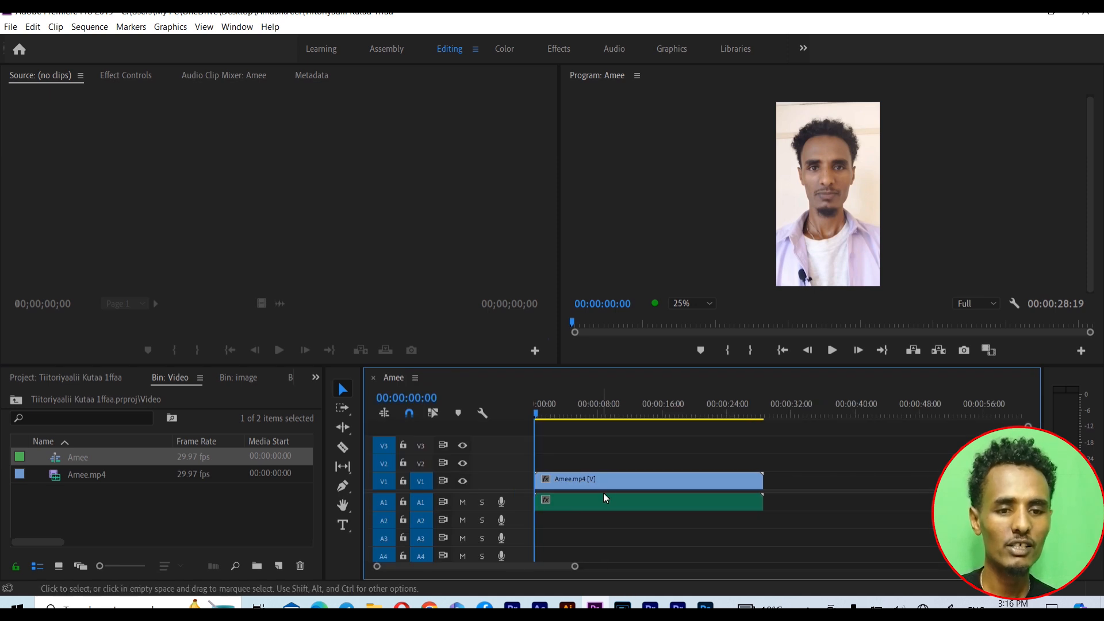
pyautogui.moveTo(601, 462); pyautogui.dragTo(632, 549)
pyautogui.press('Delete')
pyautogui.click(246, 451)
pyautogui.press('Delete')
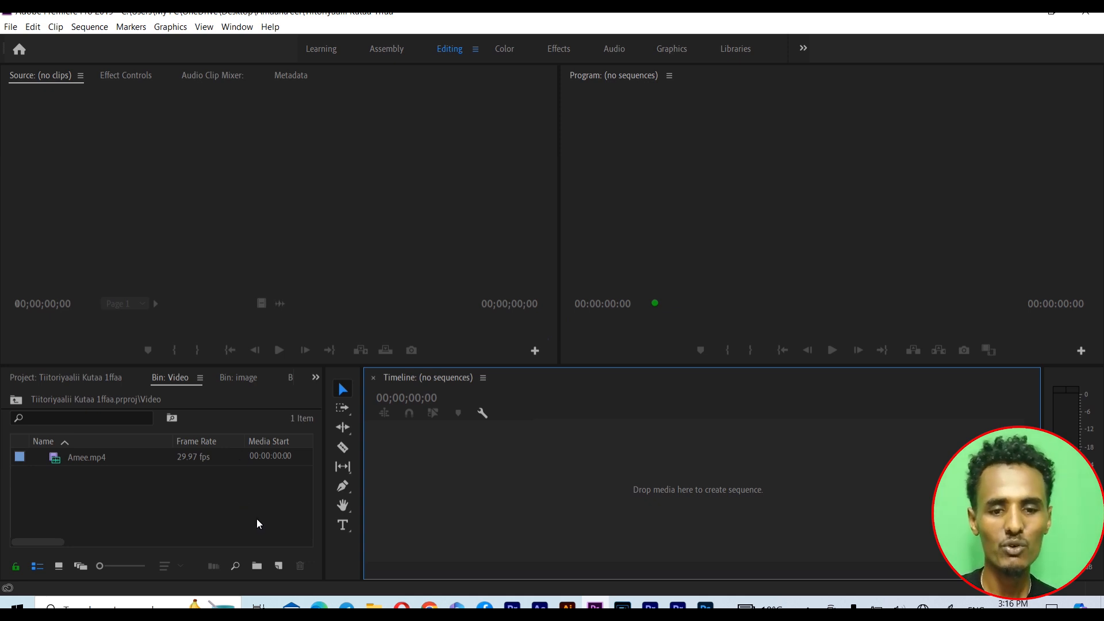
# Start a new sequence in the Video bin, look through the presets, and set its editing mode to Custom
pyautogui.click(279, 566)
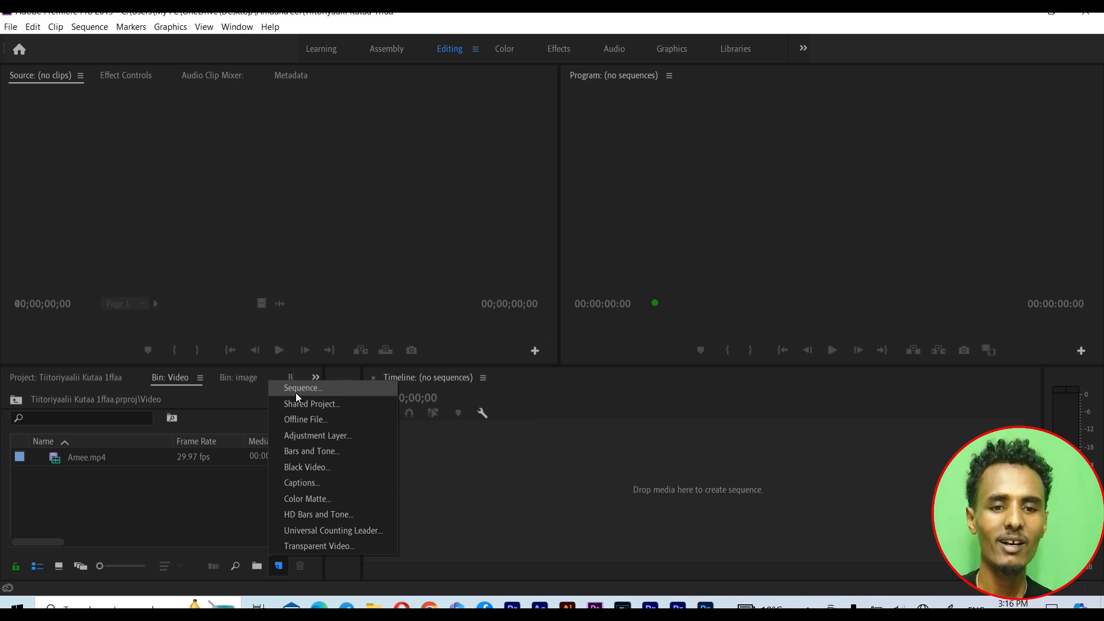
pyautogui.click(325, 389)
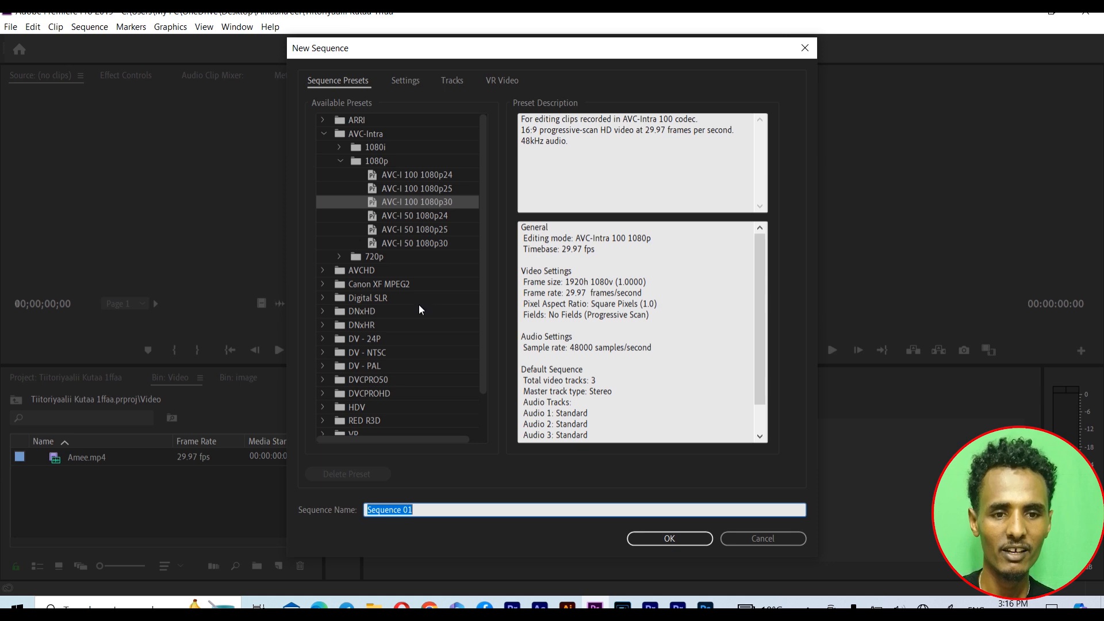
pyautogui.scroll(-2, 441, 303)
pyautogui.scroll(2, 440, 303)
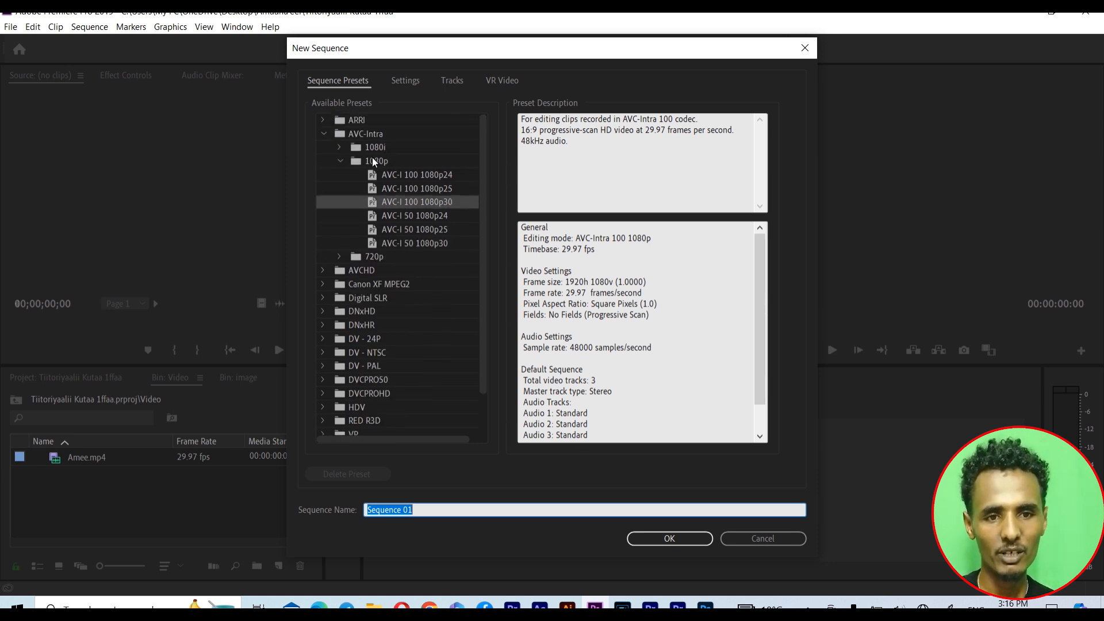
pyautogui.click(404, 81)
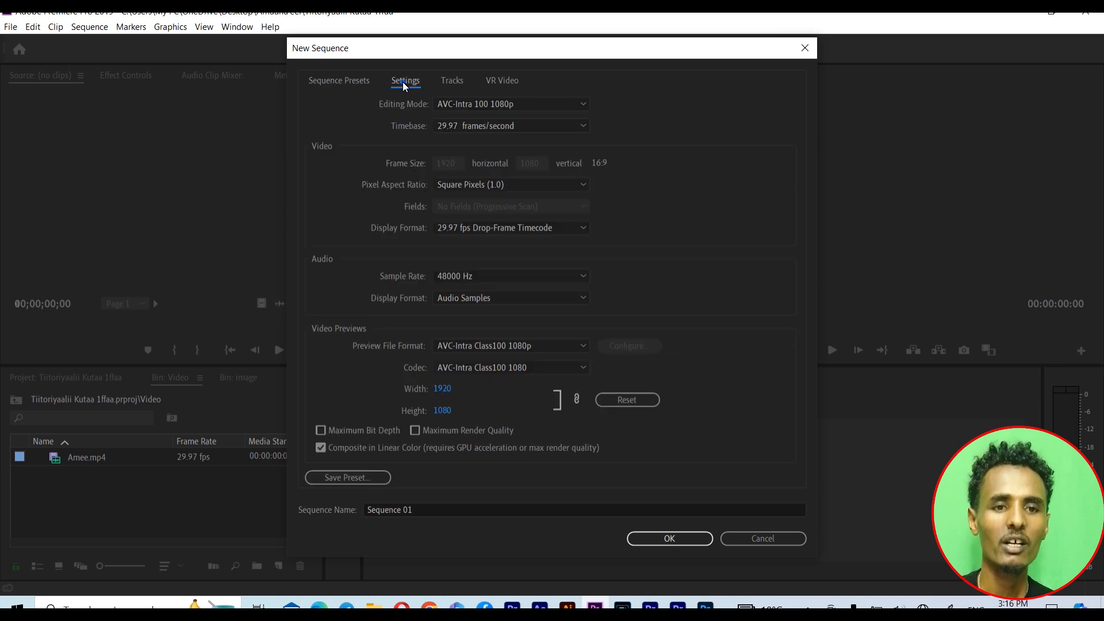
pyautogui.click(534, 102)
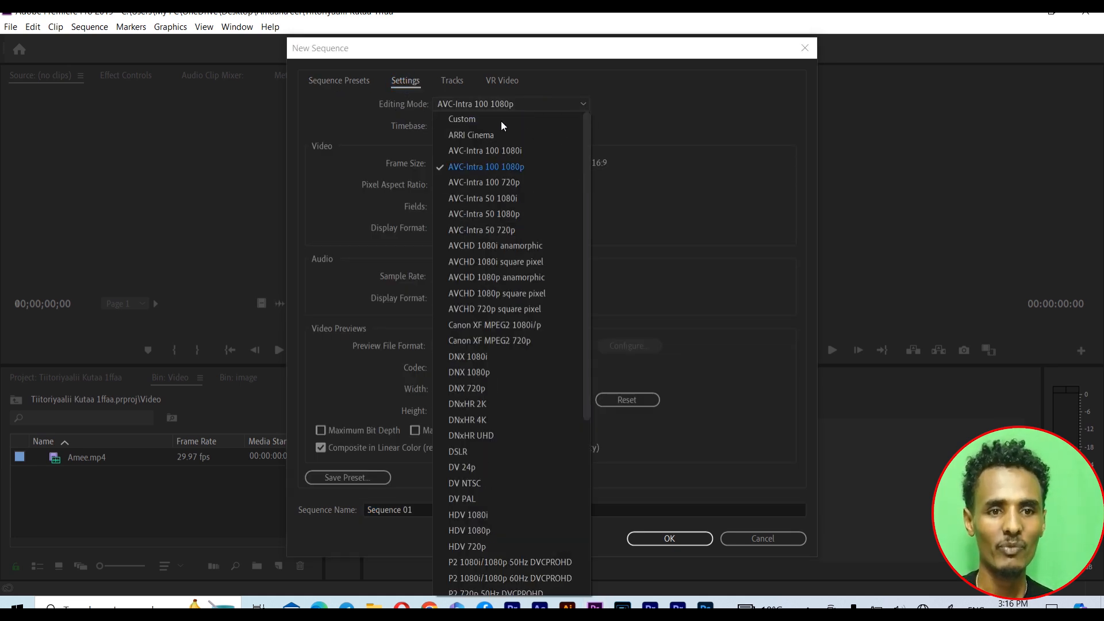
pyautogui.click(498, 119)
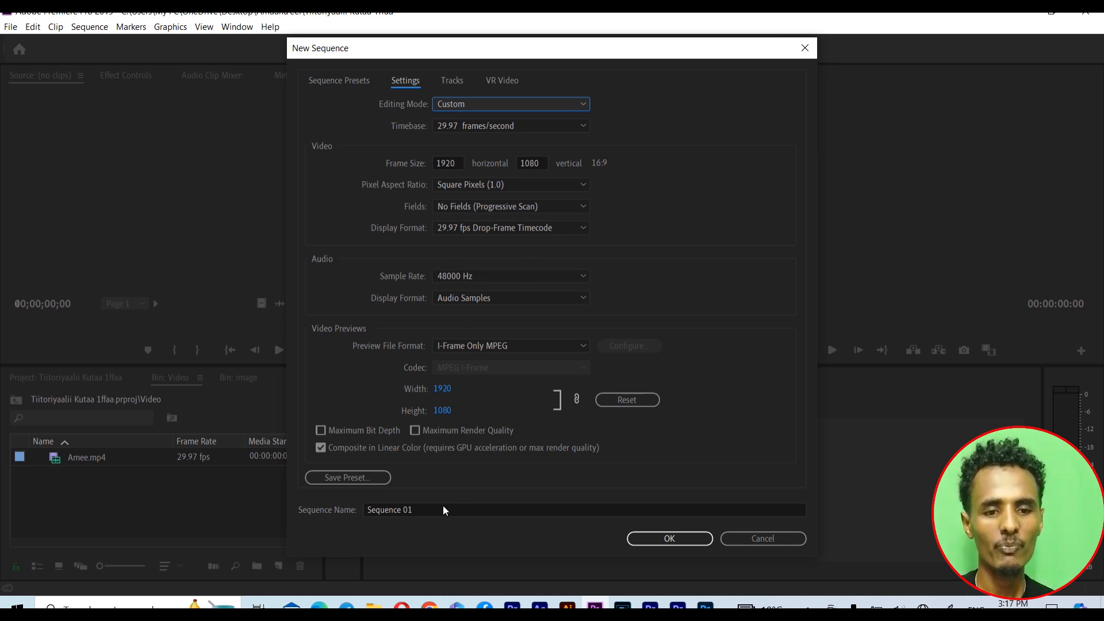
# Name the new sequence Tokkoffaa and create it with the custom settings
pyautogui.moveTo(430, 508); pyautogui.dragTo(382, 509)
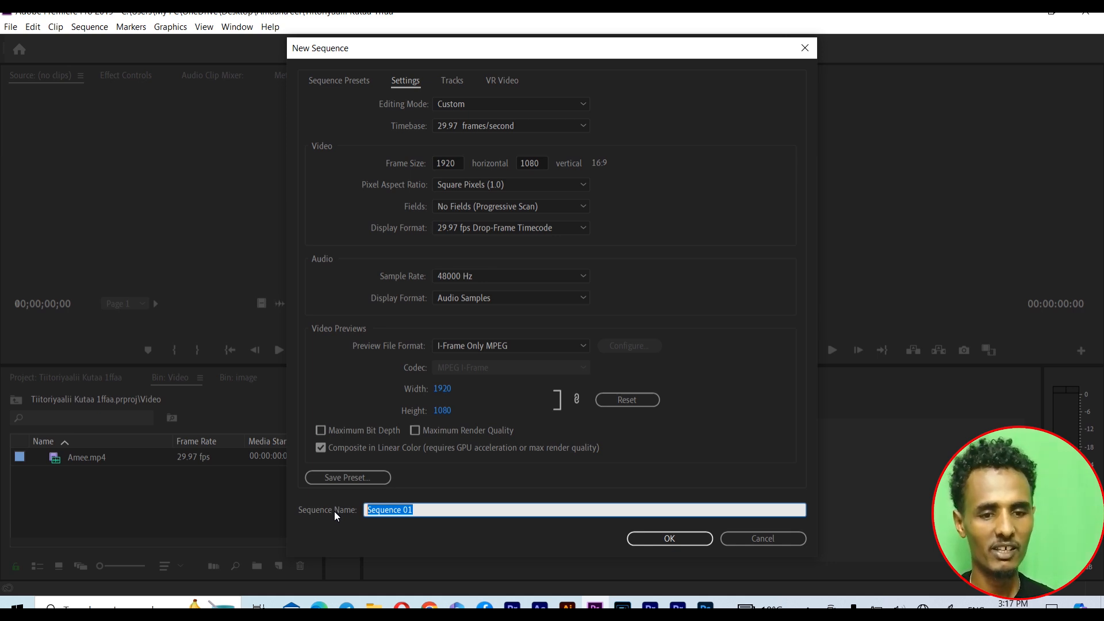
pyautogui.press('BackSpace')
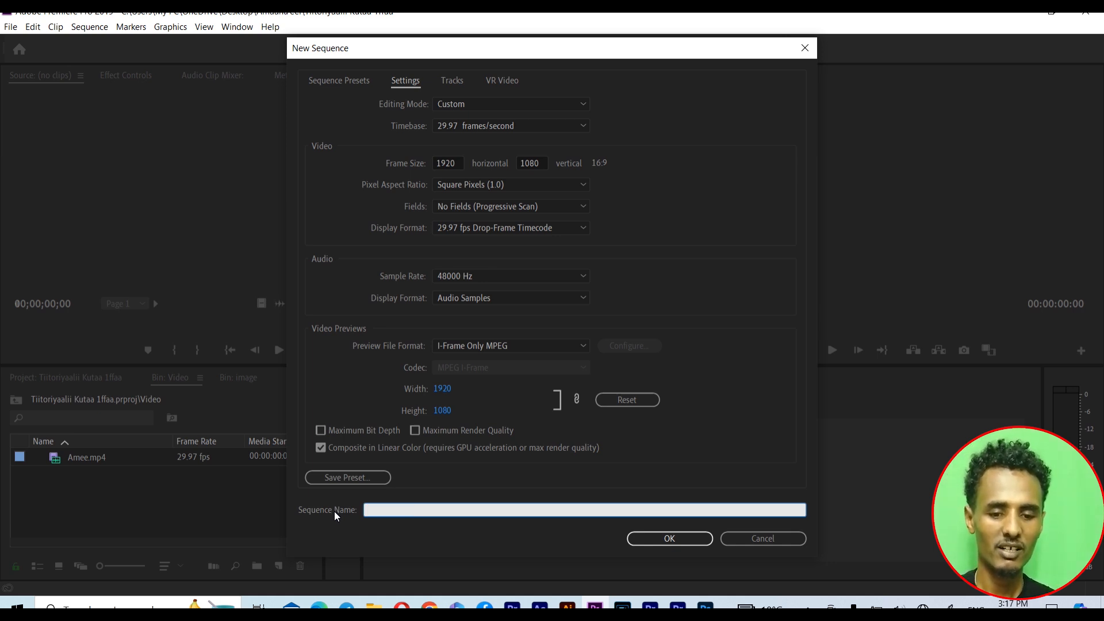
pyautogui.write('To')
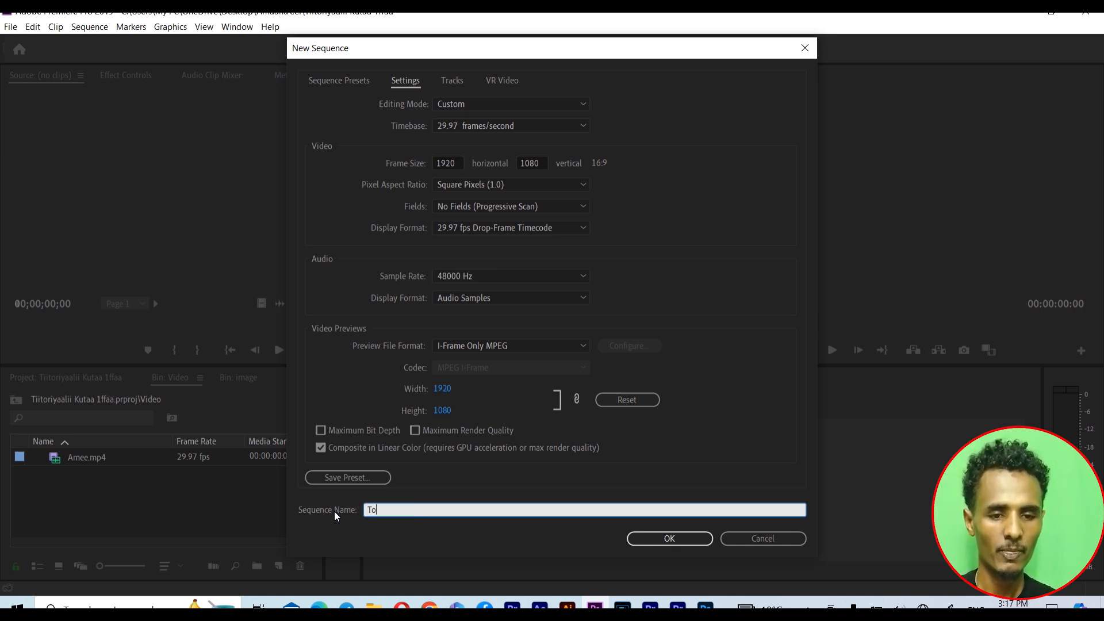
pyautogui.write('kkoffaa')
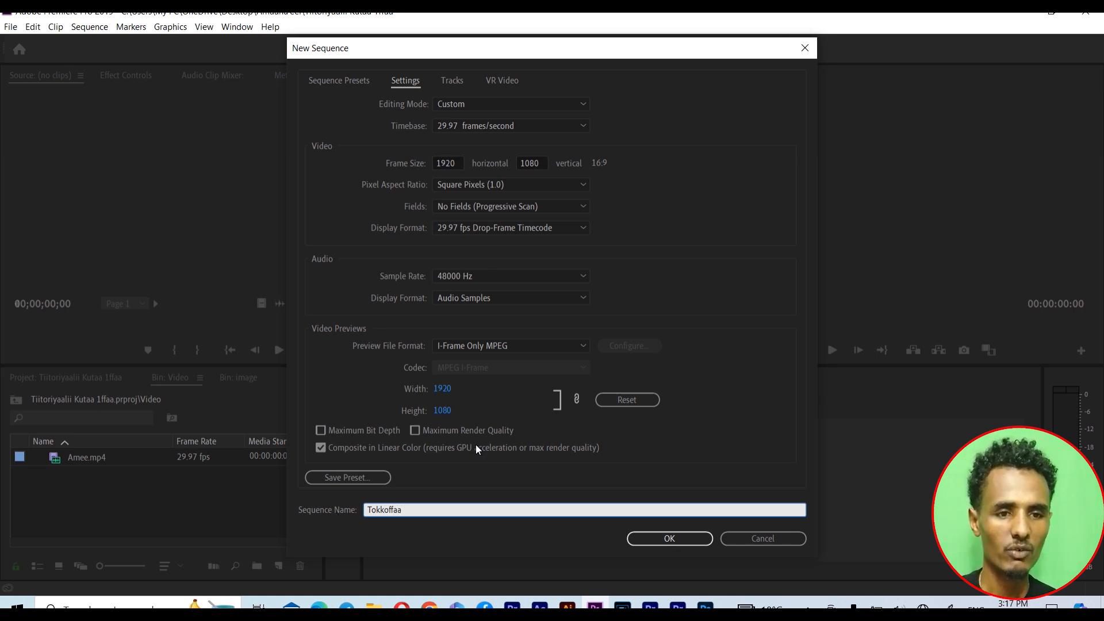
pyautogui.click(671, 541)
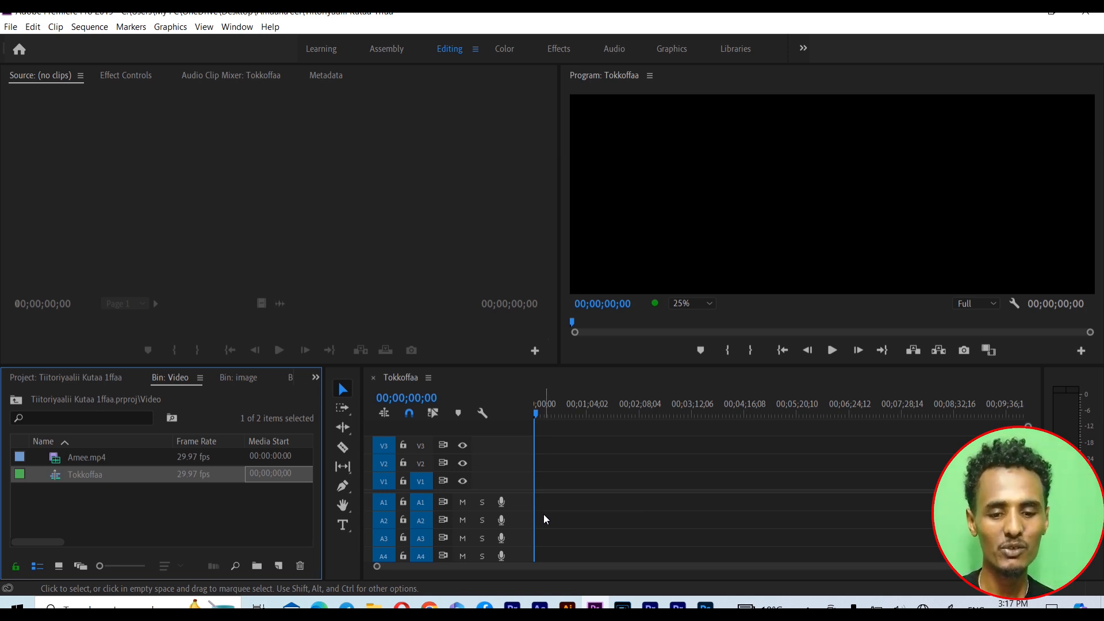
# Delete the Tokkoffaa sequence and undo the deletion of the Amee sequence
pyautogui.press('Delete')
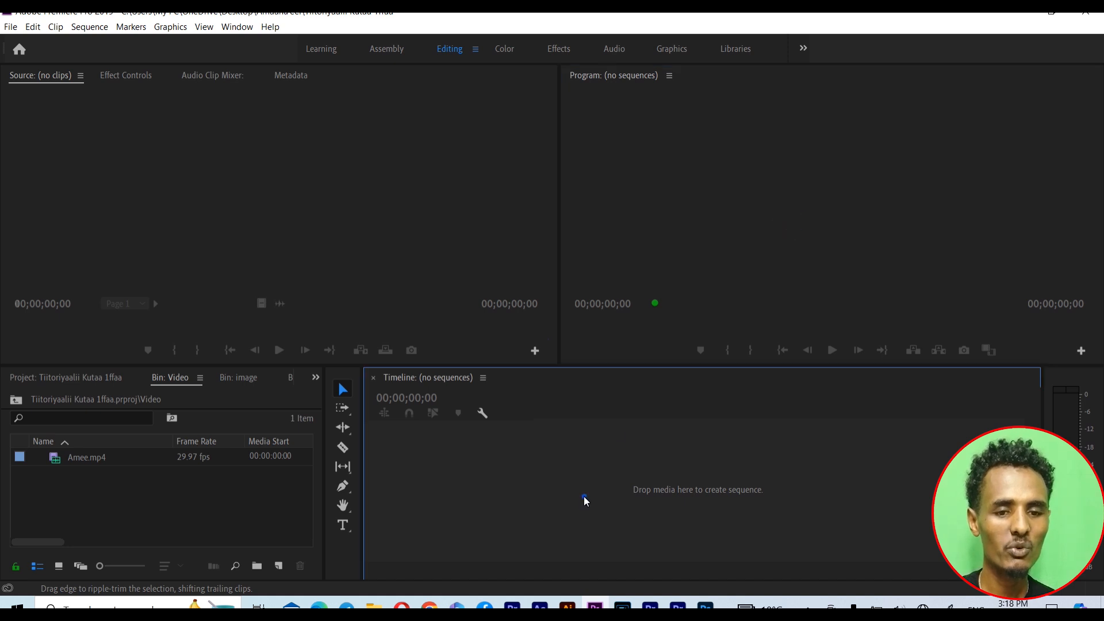
pyautogui.hotkey('ctrl', 'z')
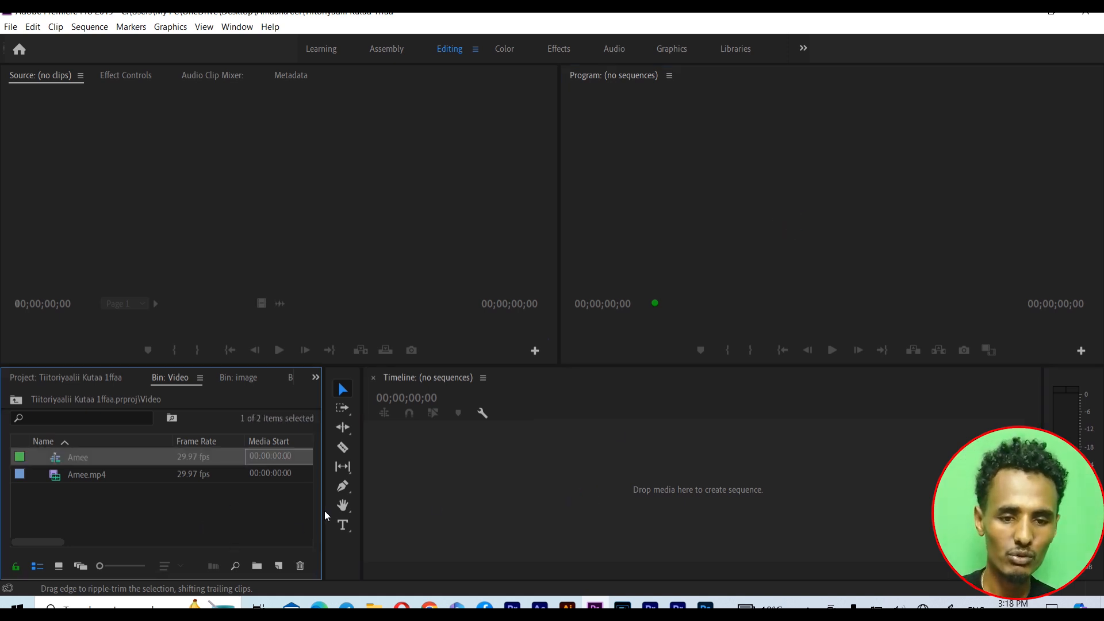
# Create another sequence in the Video bin with the Custom editing mode, keeping the default sequence name
pyautogui.click(279, 566)
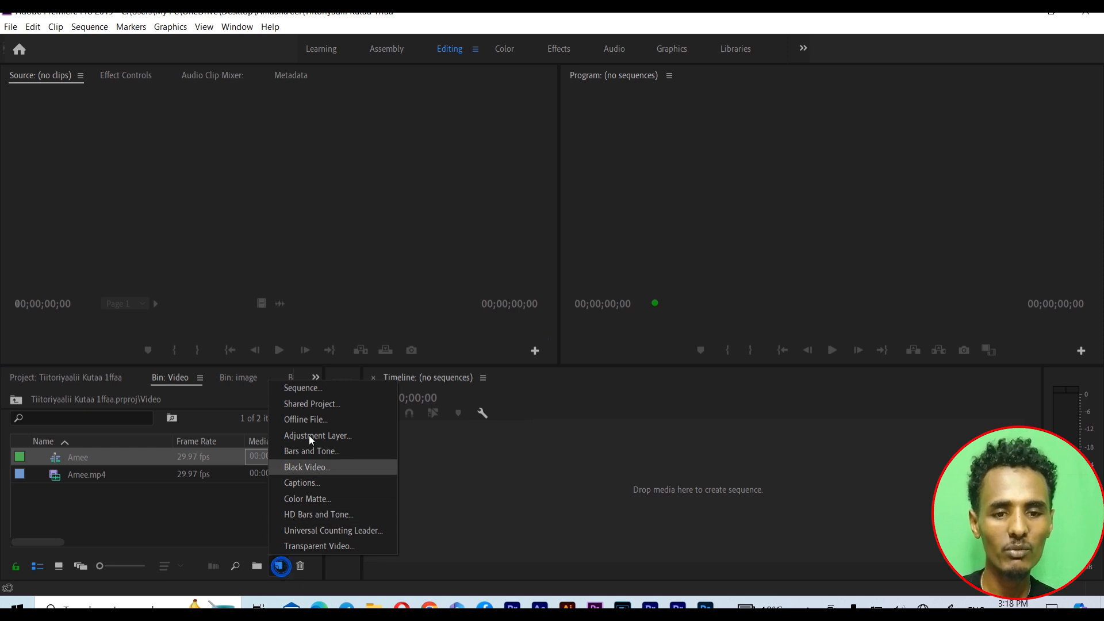
pyautogui.click(314, 393)
pyautogui.click(402, 84)
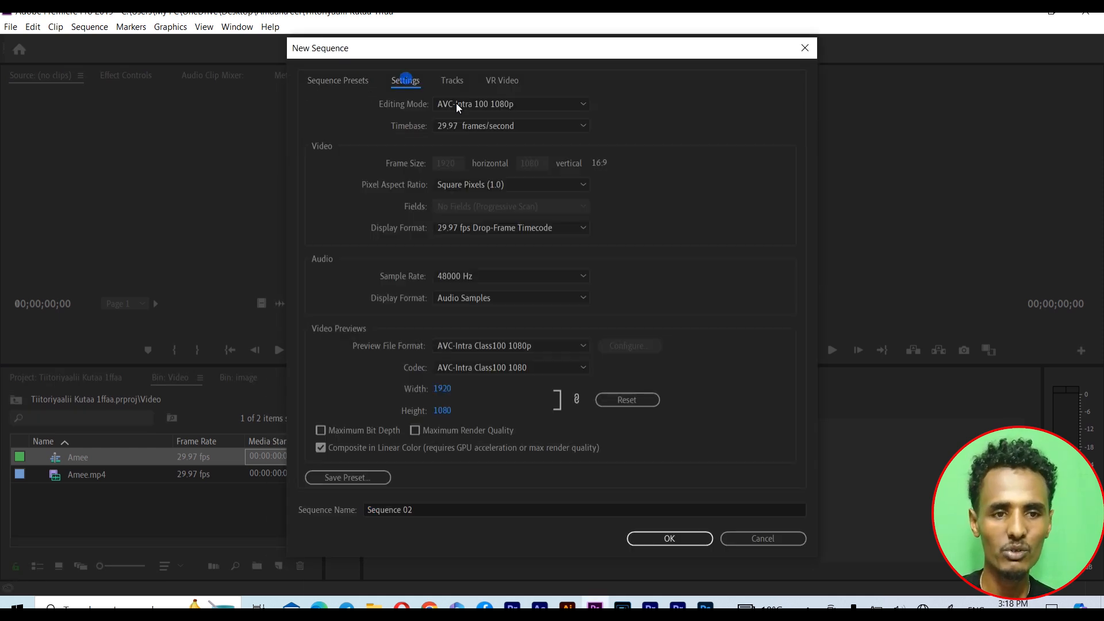
pyautogui.click(499, 104)
pyautogui.scroll(1, 506, 115)
pyautogui.click(513, 121)
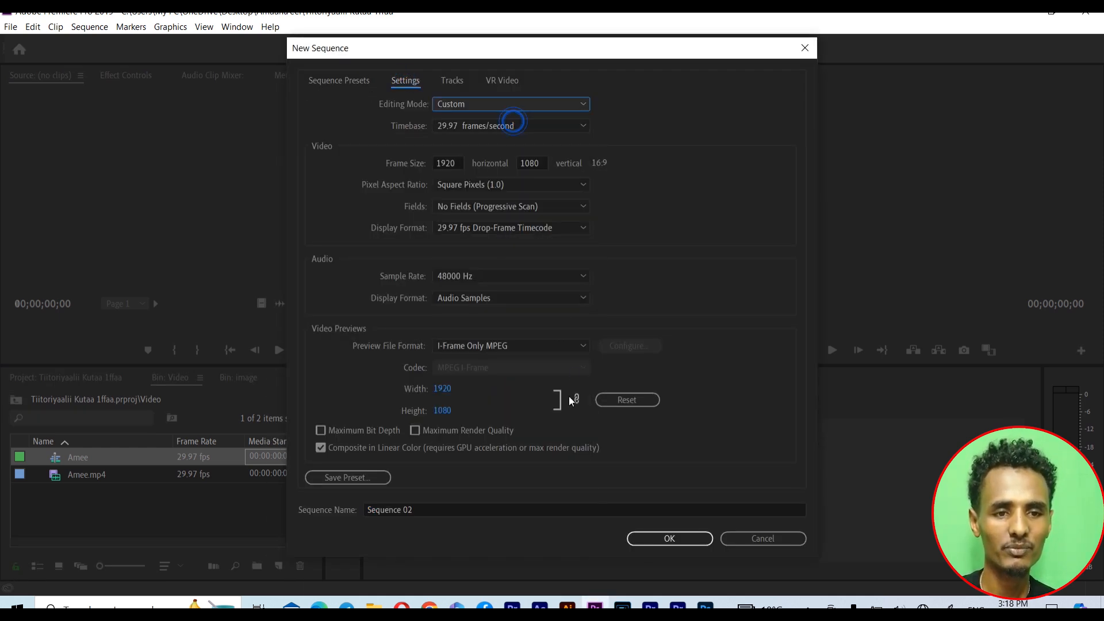
pyautogui.click(641, 539)
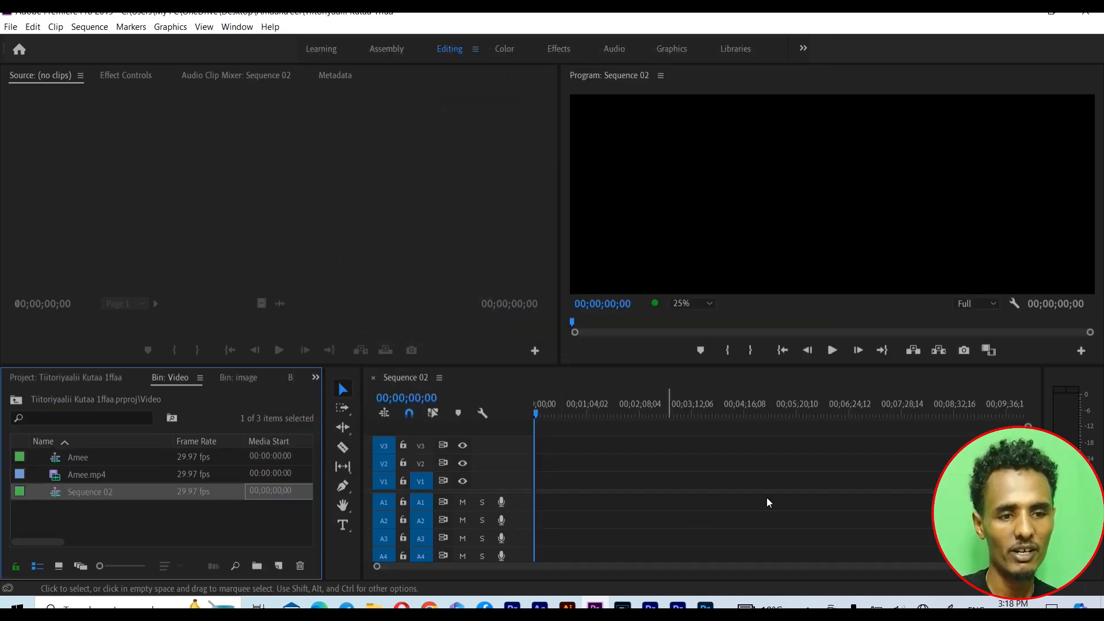
# Move the playhead along the empty Sequence 02 timeline to about 00;04;24;27
pyautogui.click(825, 233)
pyautogui.click(761, 520)
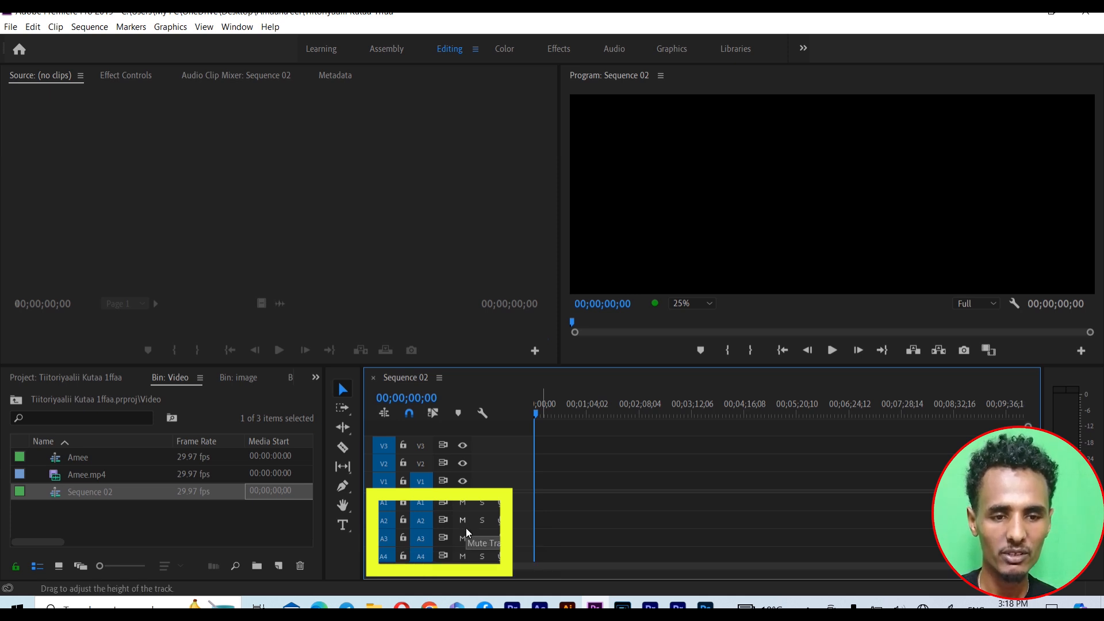
pyautogui.click(541, 413)
pyautogui.click(587, 413)
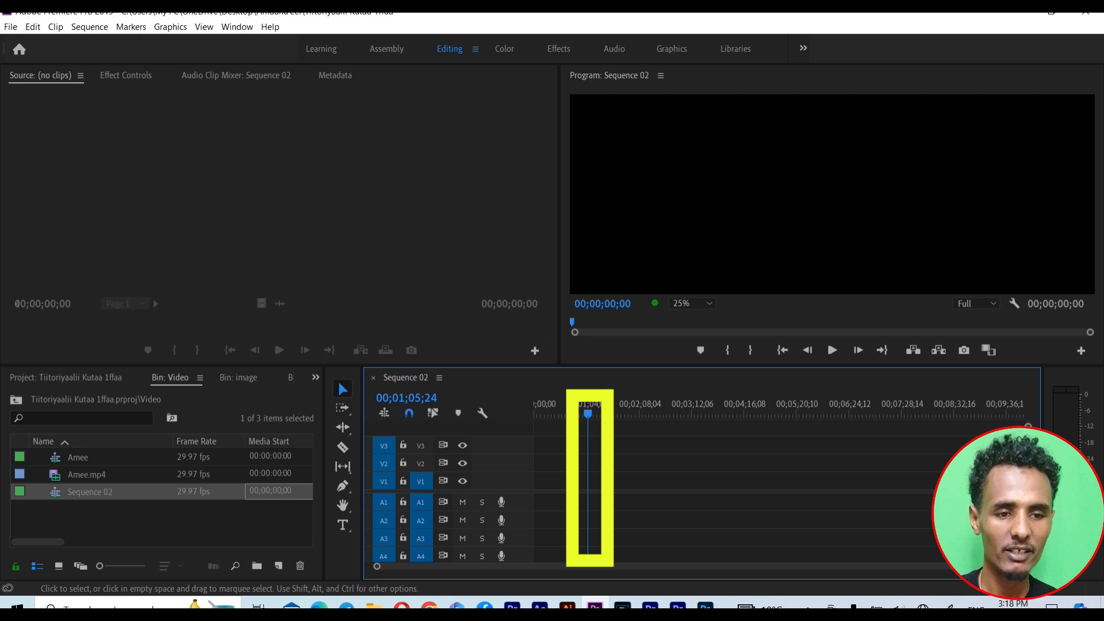
pyautogui.moveTo(588, 411); pyautogui.dragTo(751, 430)
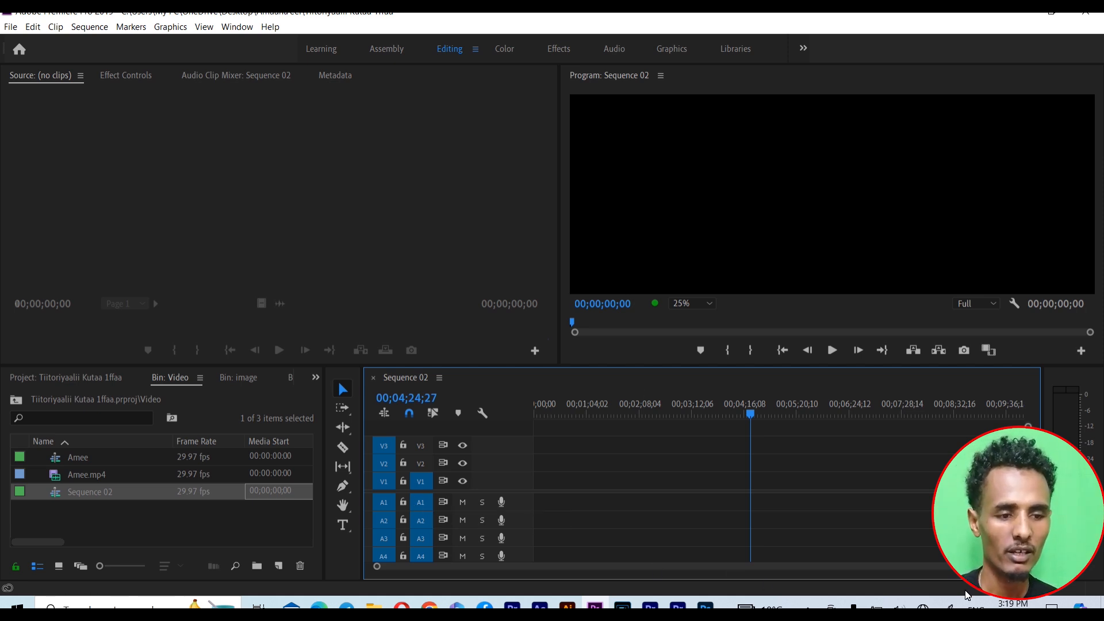
# Explore the Sequence 02 timeline by zooming its time ruler in and out, and bring the view back to the sequence start
pyautogui.press('=')
pyautogui.press('=')
pyautogui.press('=')
pyautogui.press('=')
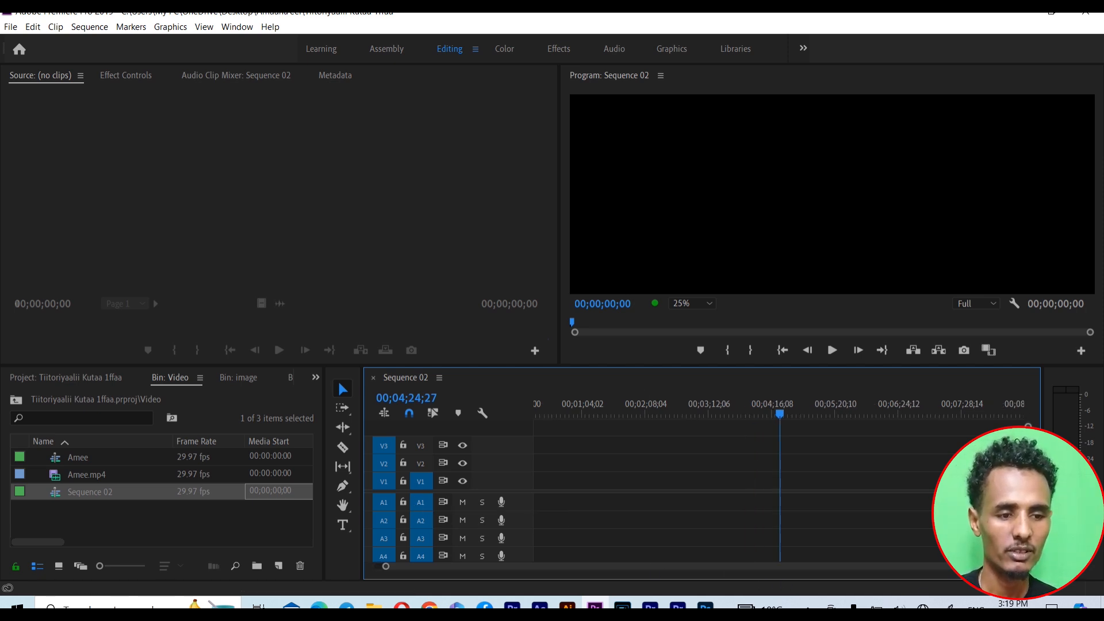
pyautogui.press('=')
pyautogui.press('=')
pyautogui.press('=')
pyautogui.moveTo(665, 565); pyautogui.dragTo(500, 566)
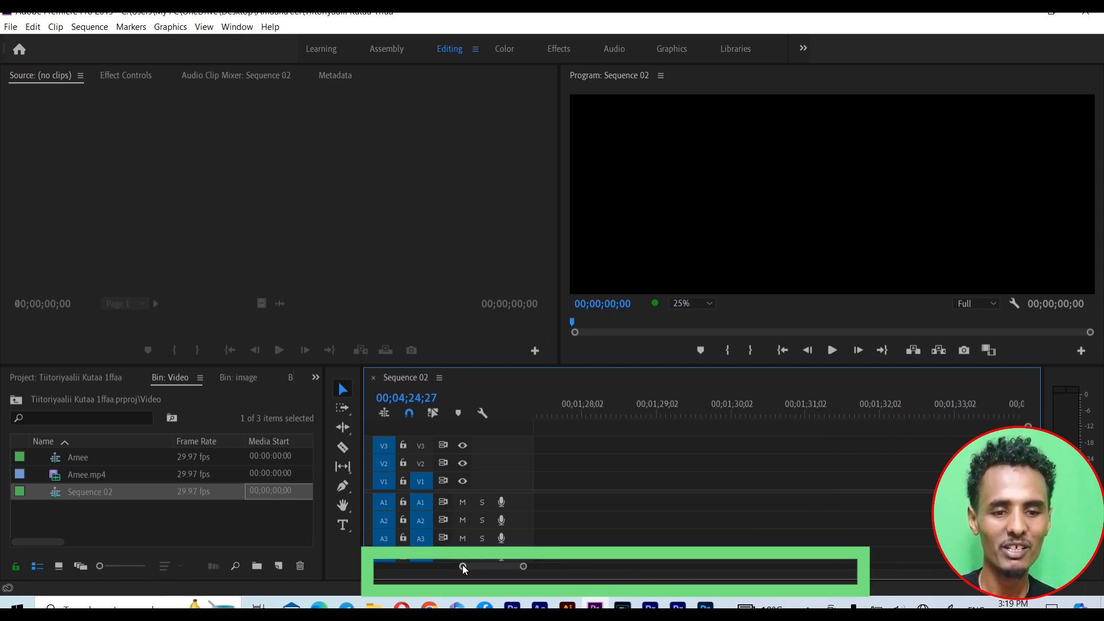
pyautogui.moveTo(464, 565); pyautogui.dragTo(415, 560)
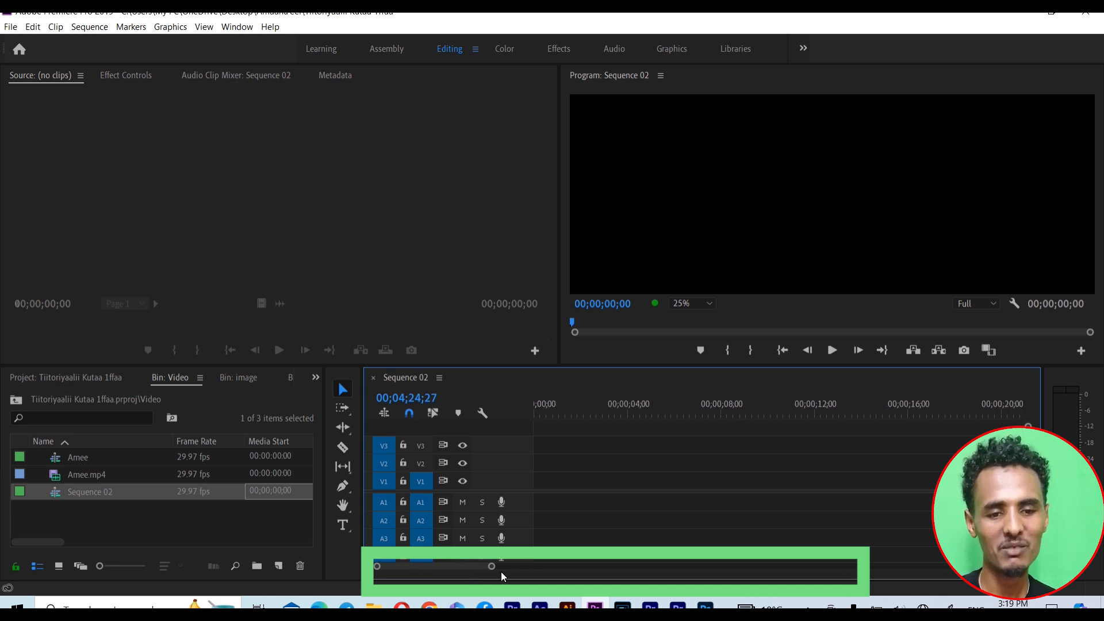
pyautogui.moveTo(495, 568); pyautogui.dragTo(554, 568)
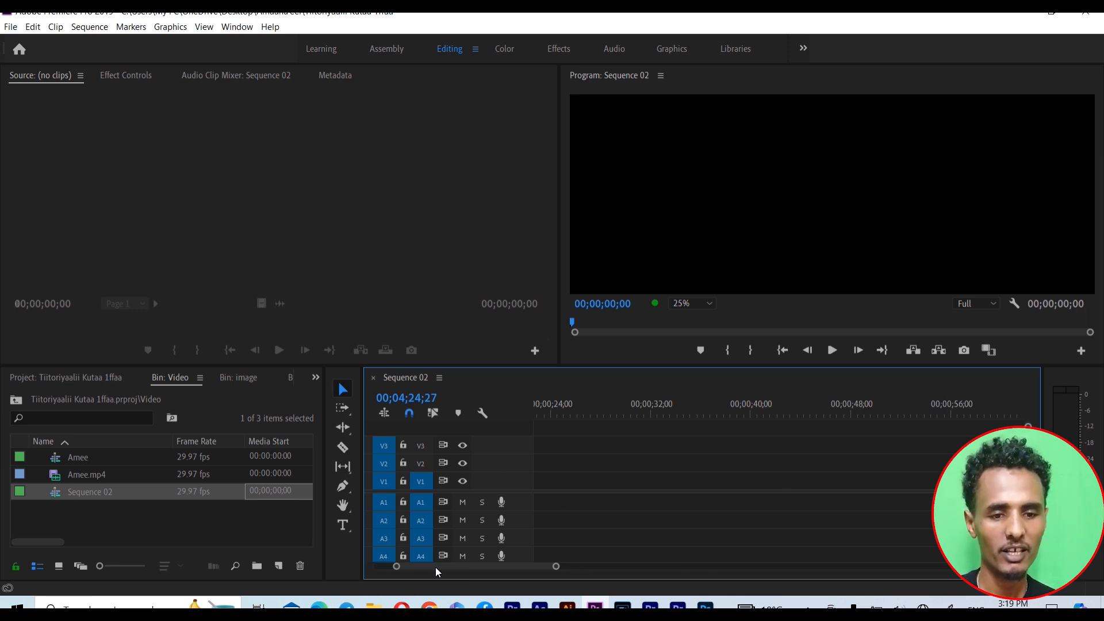
pyautogui.moveTo(437, 567); pyautogui.dragTo(405, 570)
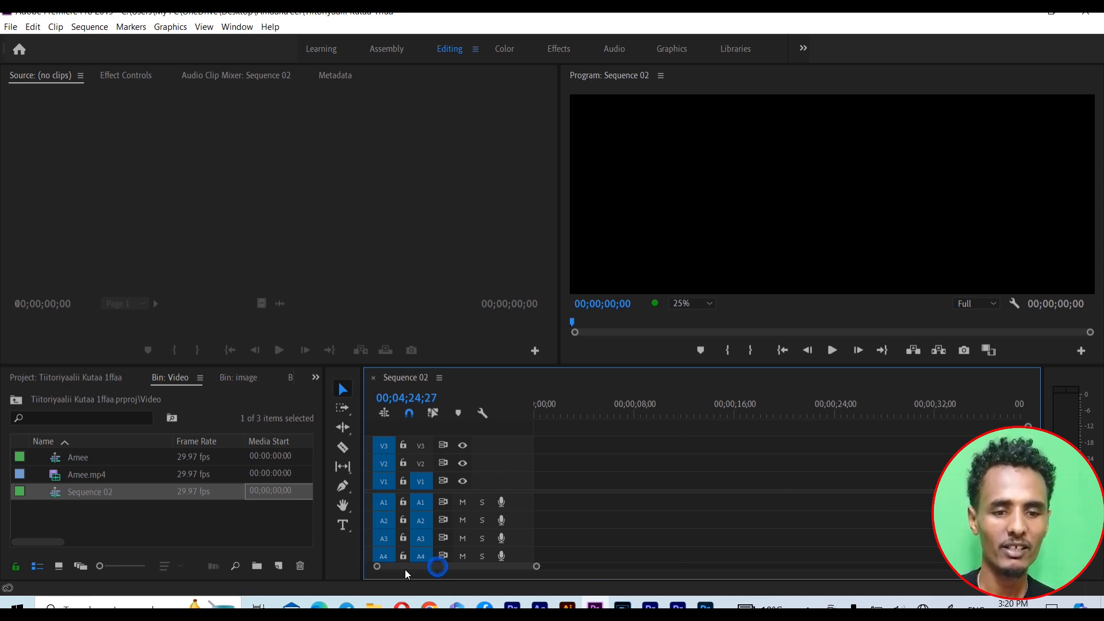
pyautogui.click(278, 566)
pyautogui.click(336, 390)
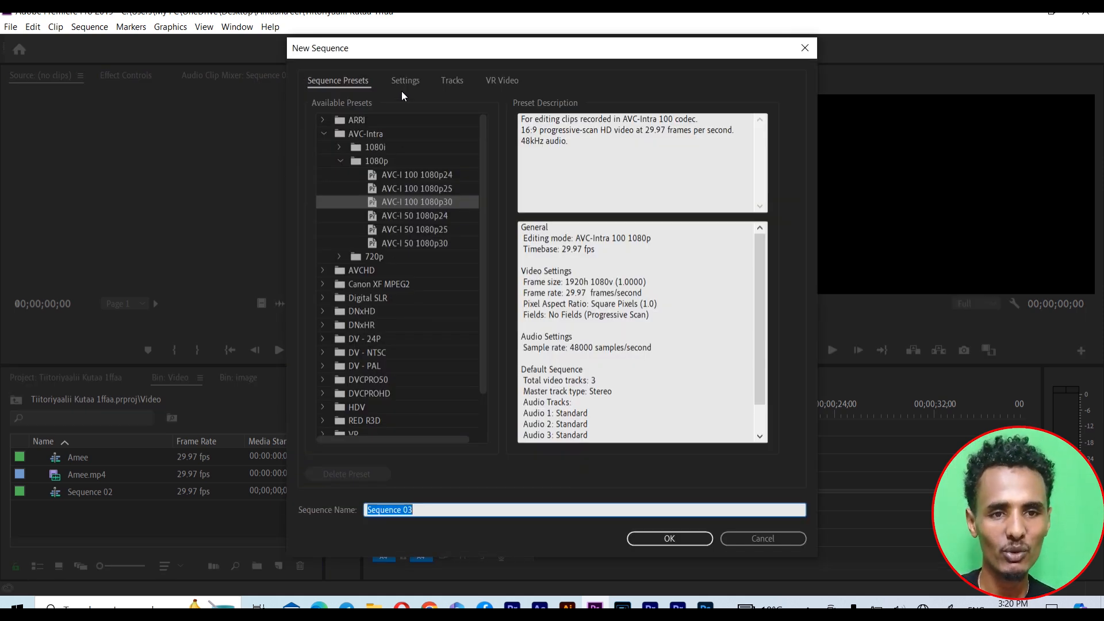
pyautogui.click(732, 538)
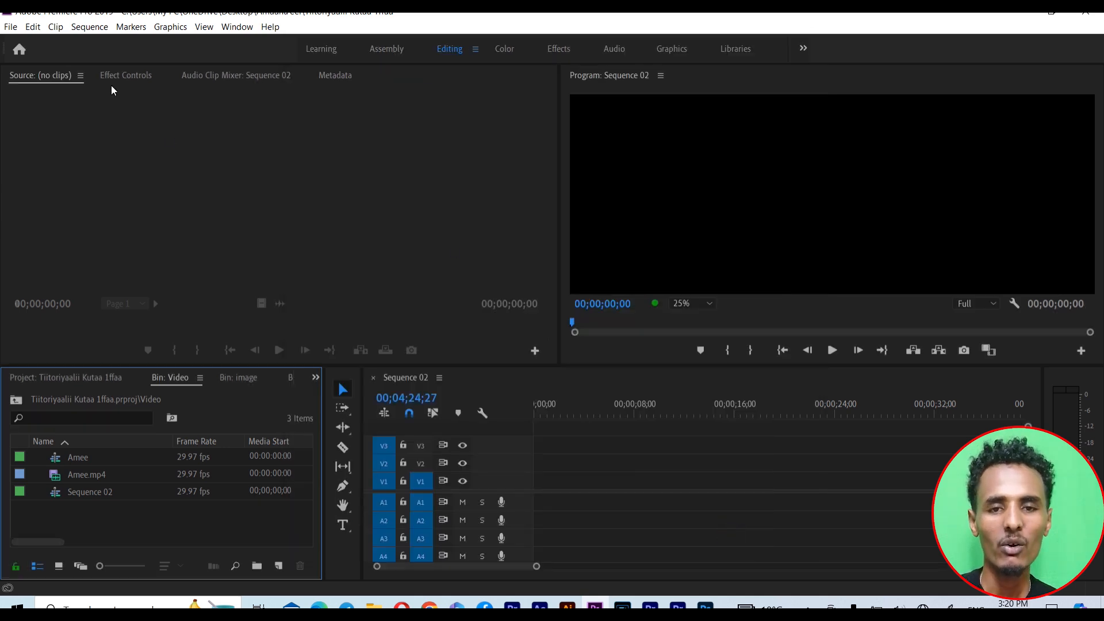
pyautogui.click(12, 26)
pyautogui.moveTo(35, 42)
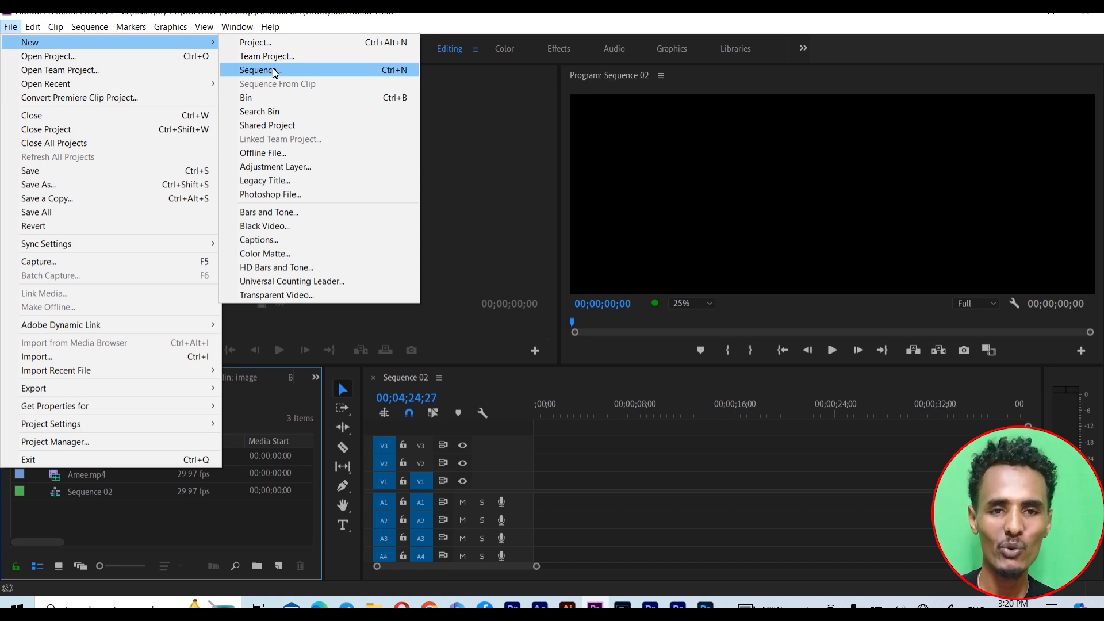
pyautogui.click(472, 136)
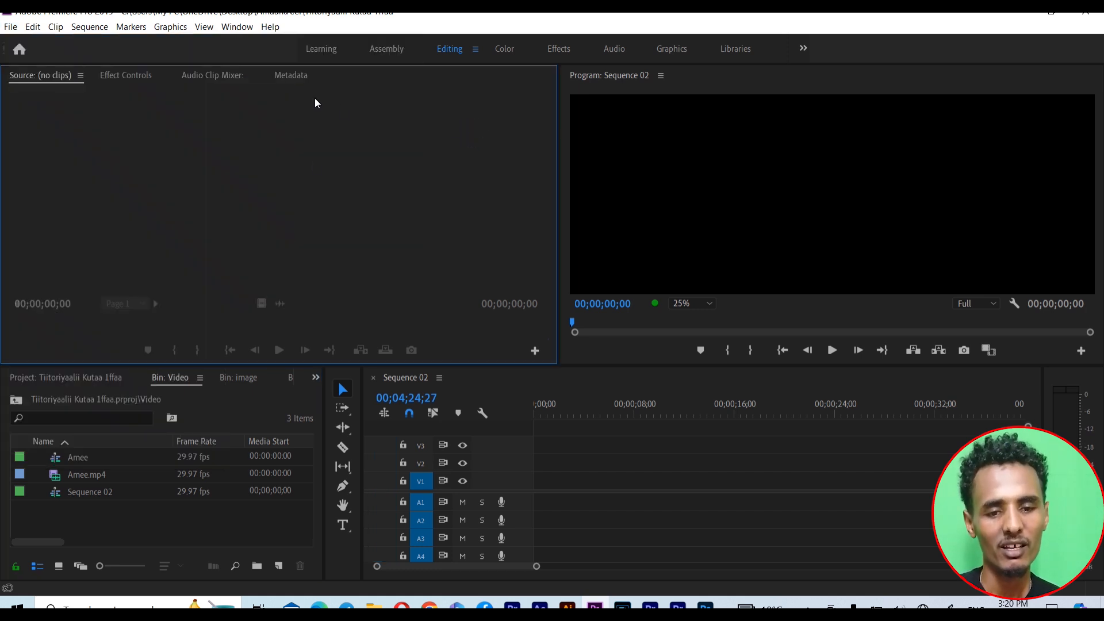
pyautogui.click(263, 522)
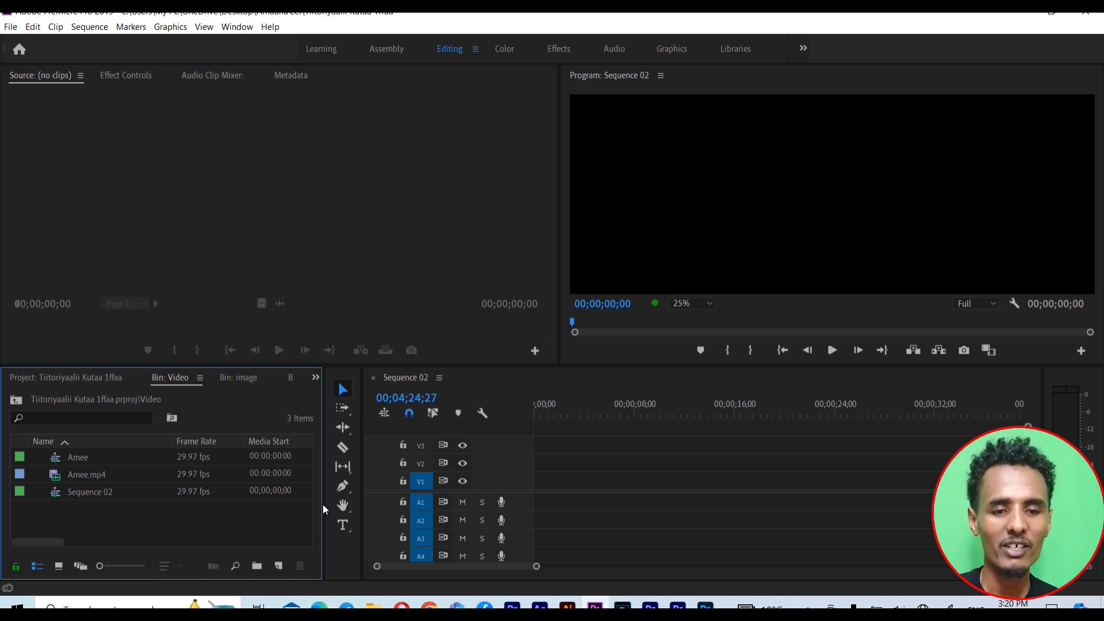
pyautogui.click(602, 535)
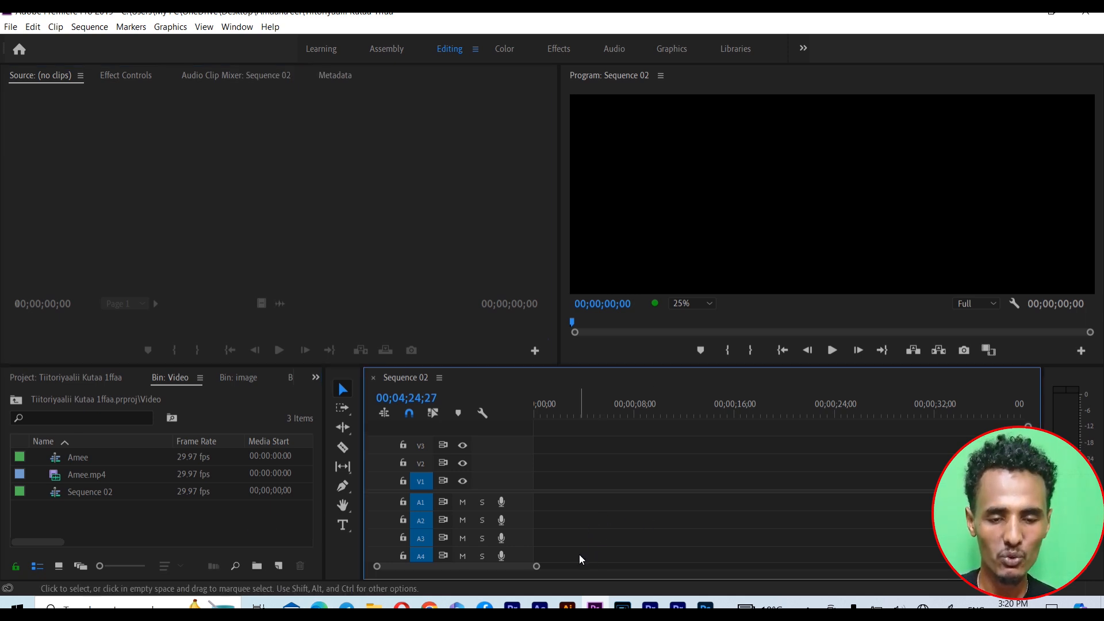
pyautogui.click(235, 530)
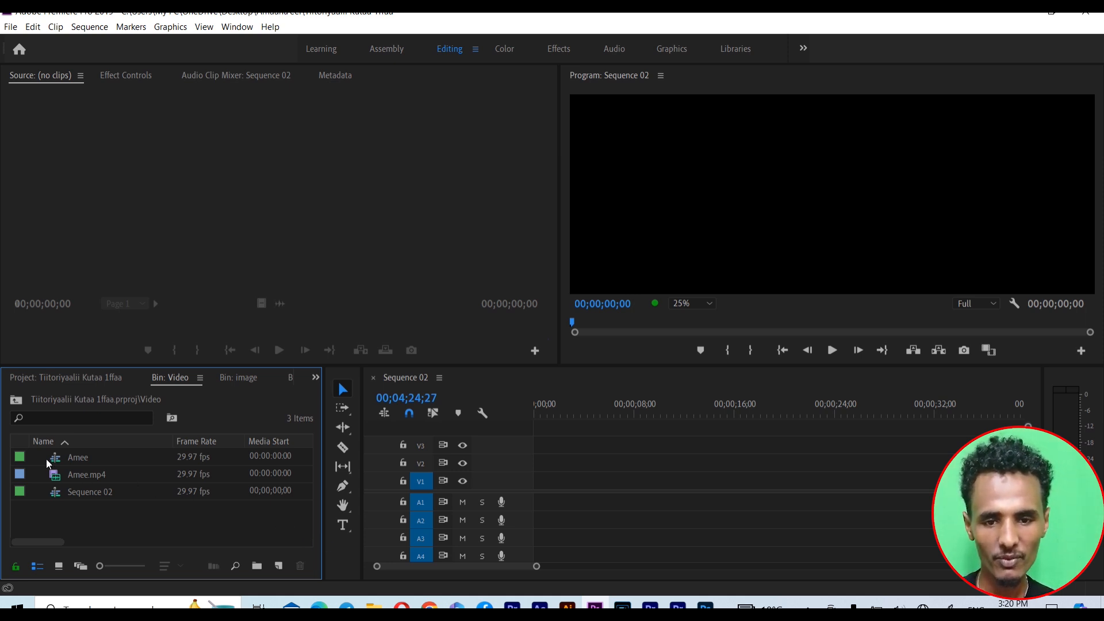
# Open the Video bin from the project root and create a new sequence from the Amee.mp4 clip
pyautogui.click(63, 375)
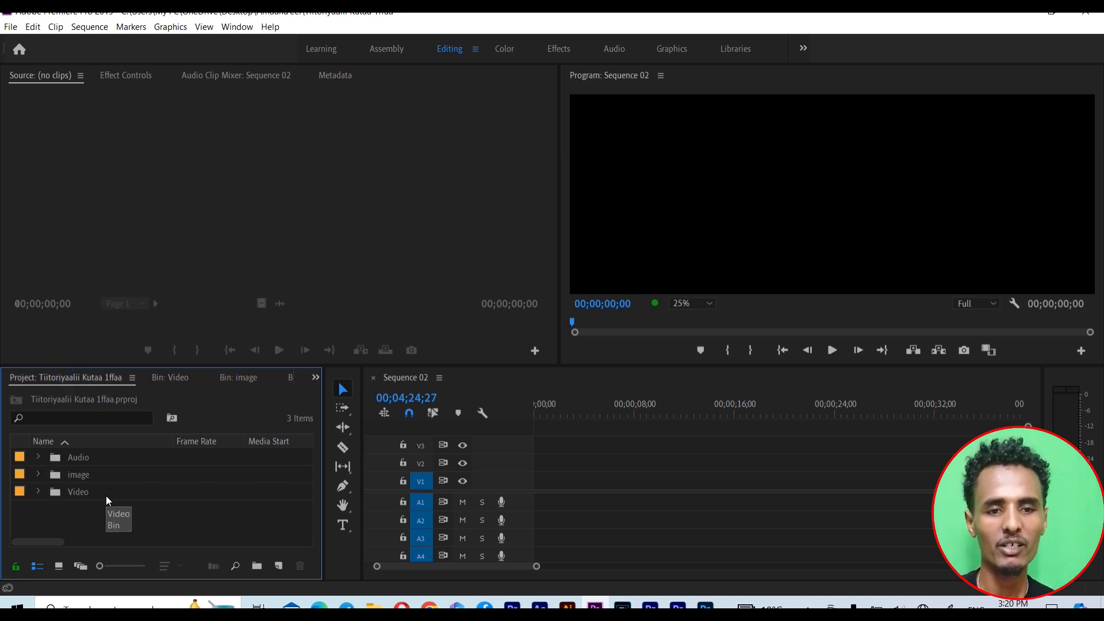
pyautogui.doubleClick(128, 493)
pyautogui.click(122, 480)
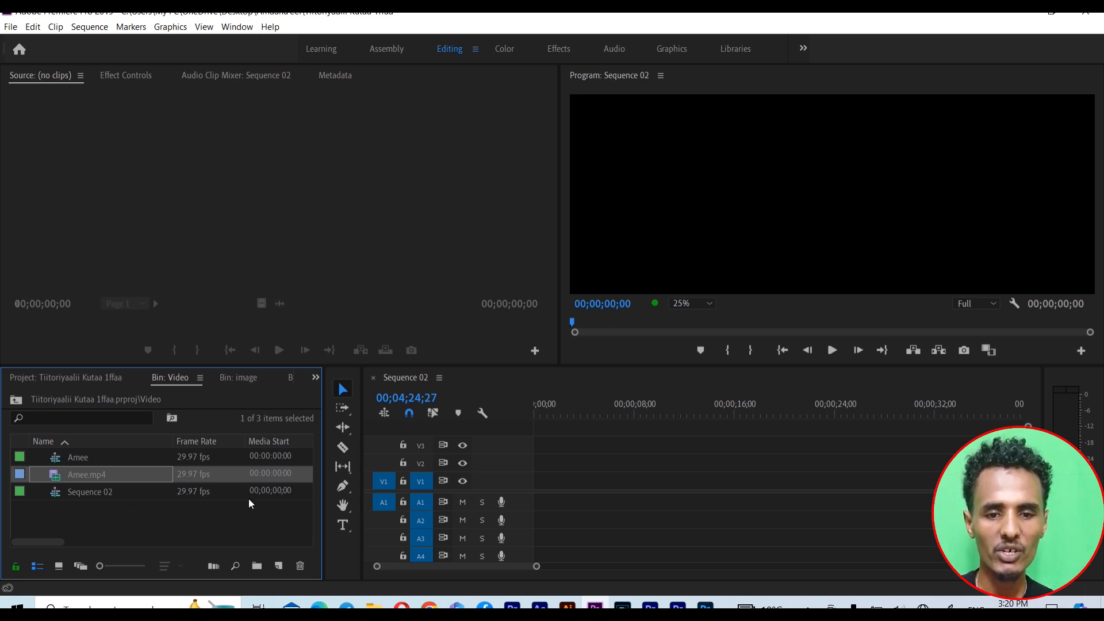
pyautogui.click(198, 476)
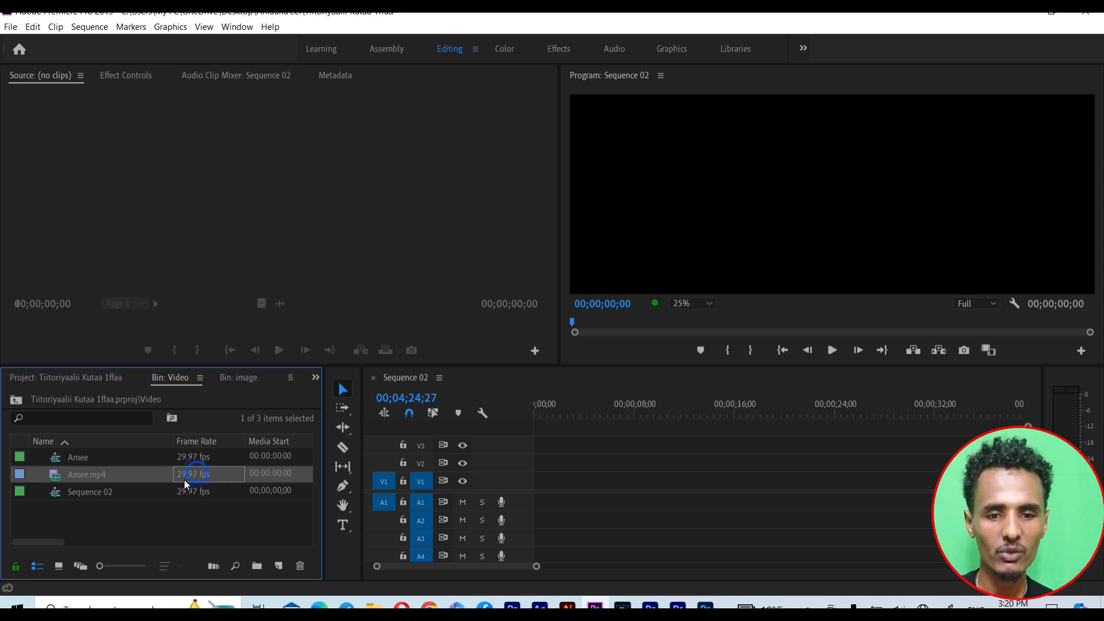
pyautogui.click(129, 475)
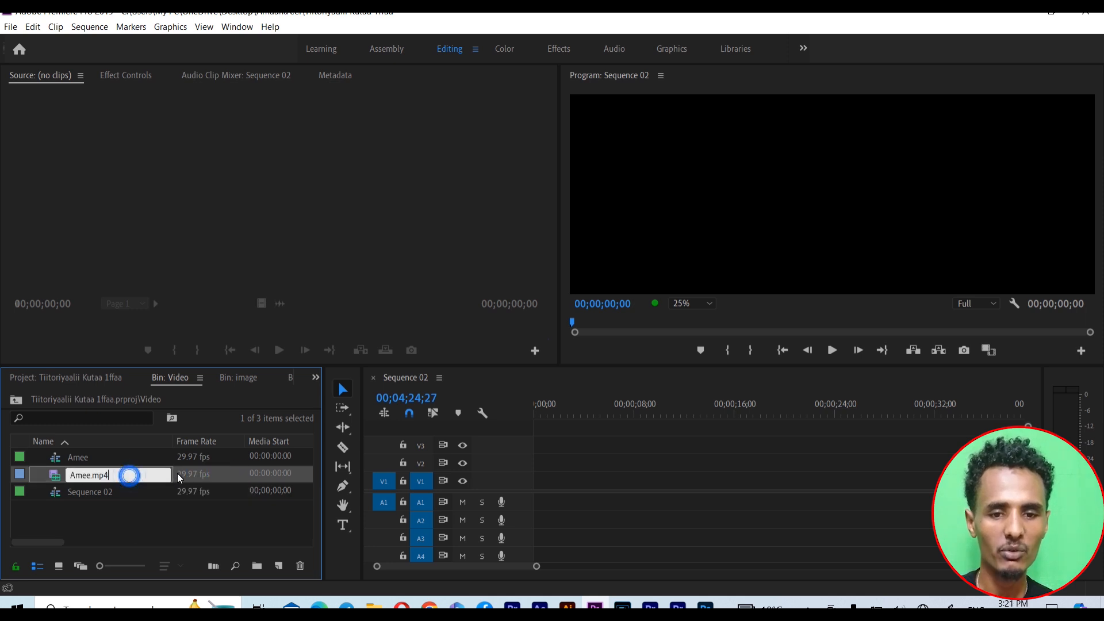
pyautogui.click(179, 527)
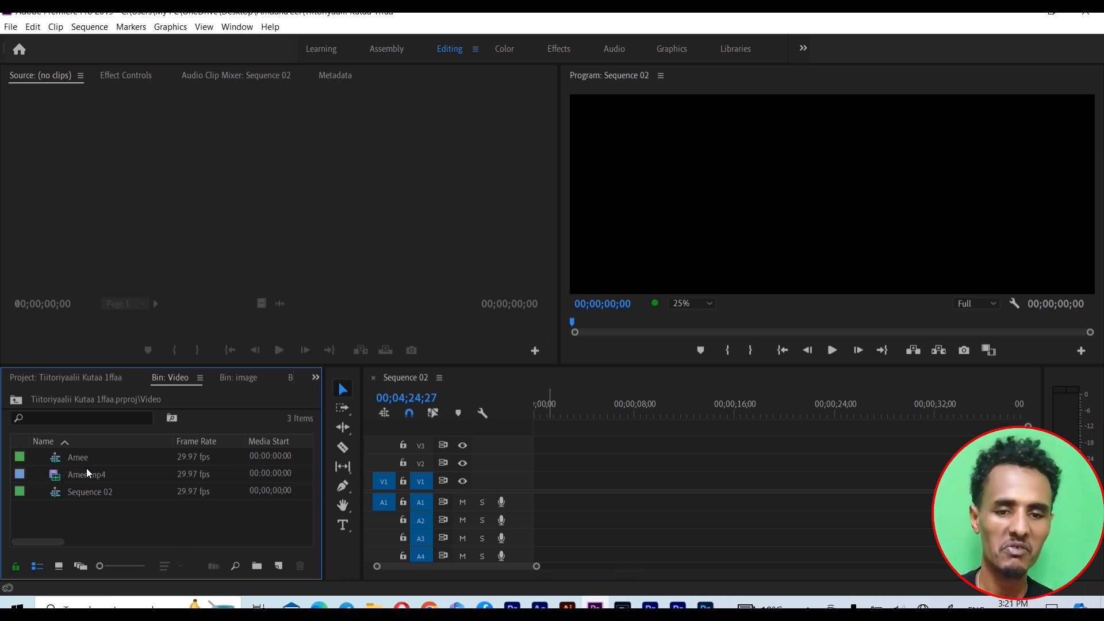
pyautogui.click(139, 475)
pyautogui.click(170, 474)
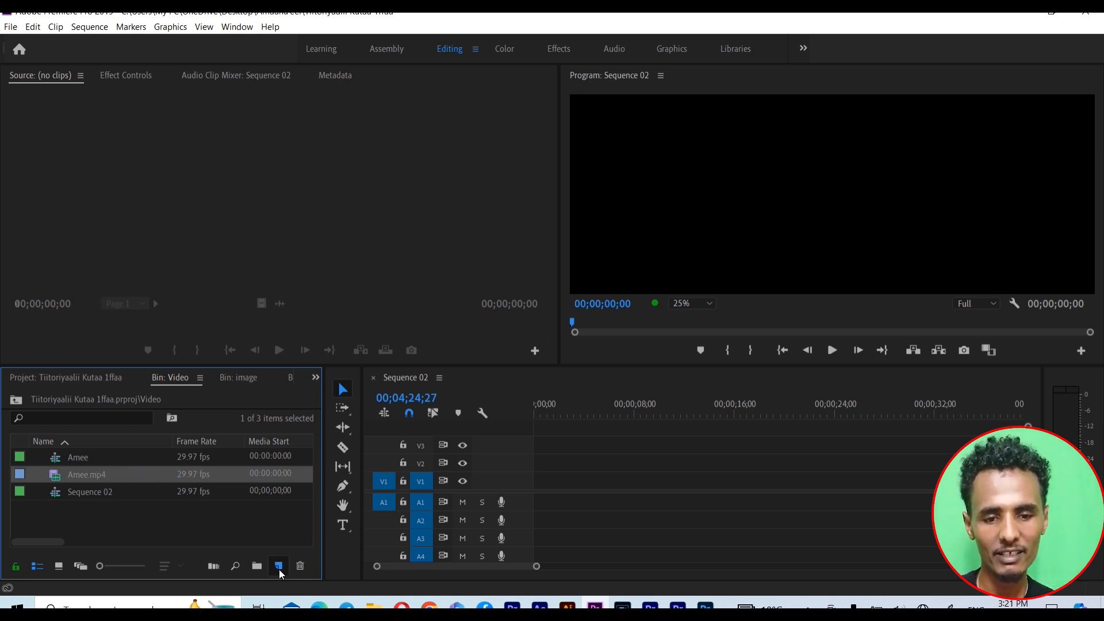
pyautogui.moveTo(278, 569); pyautogui.dragTo(278, 569)
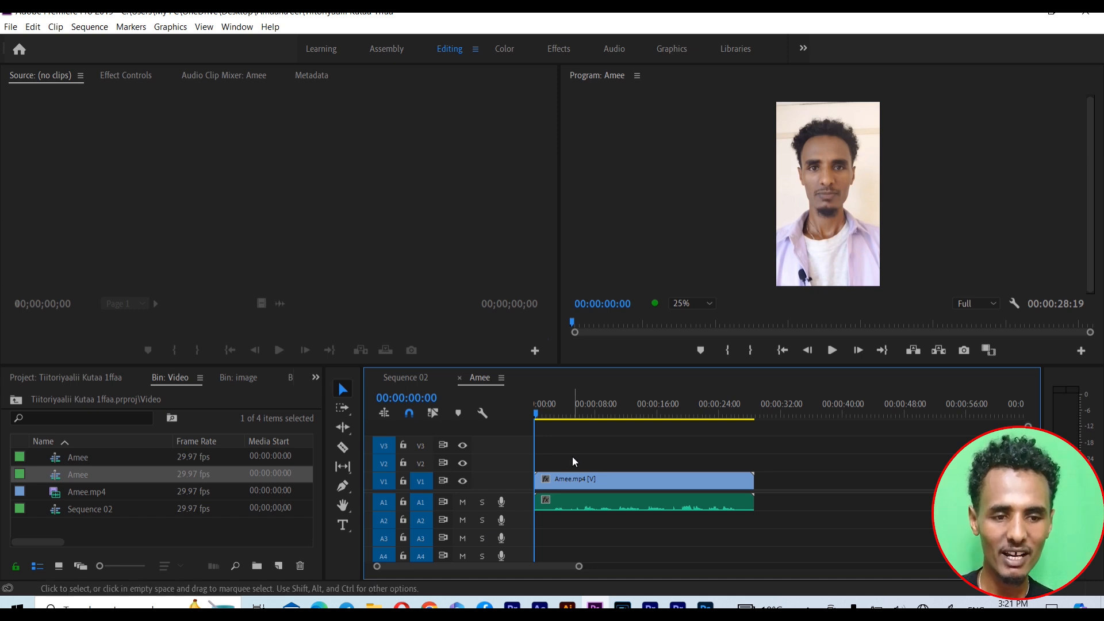
# Select the linked video and audio of Amee.mp4 in the new Amee sequence and delete them
pyautogui.moveTo(573, 453); pyautogui.dragTo(597, 539)
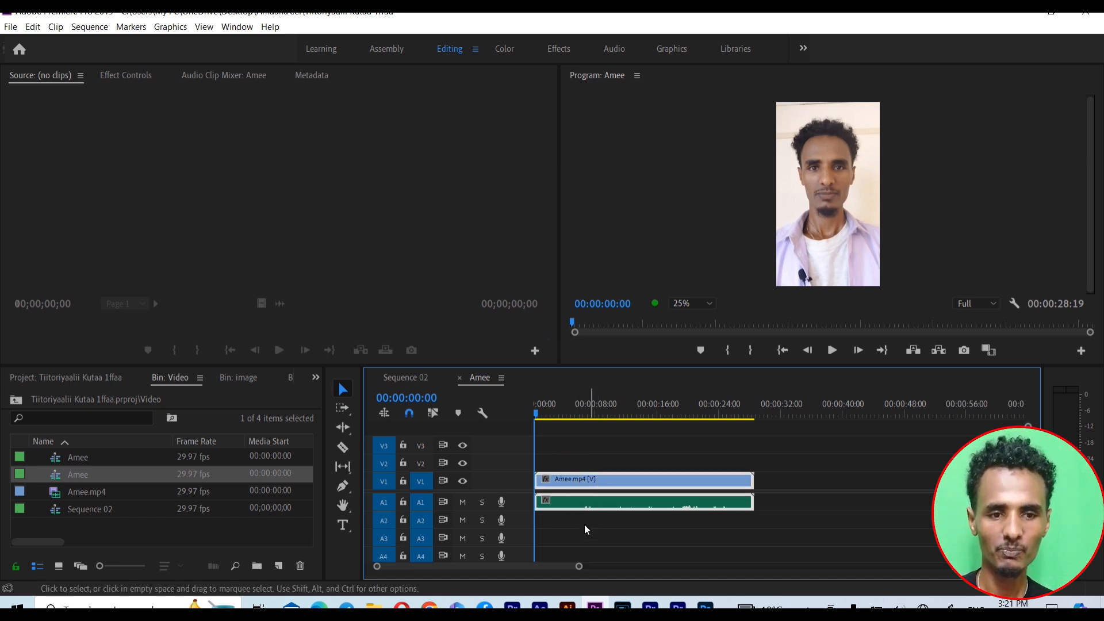
pyautogui.moveTo(585, 462); pyautogui.dragTo(609, 541)
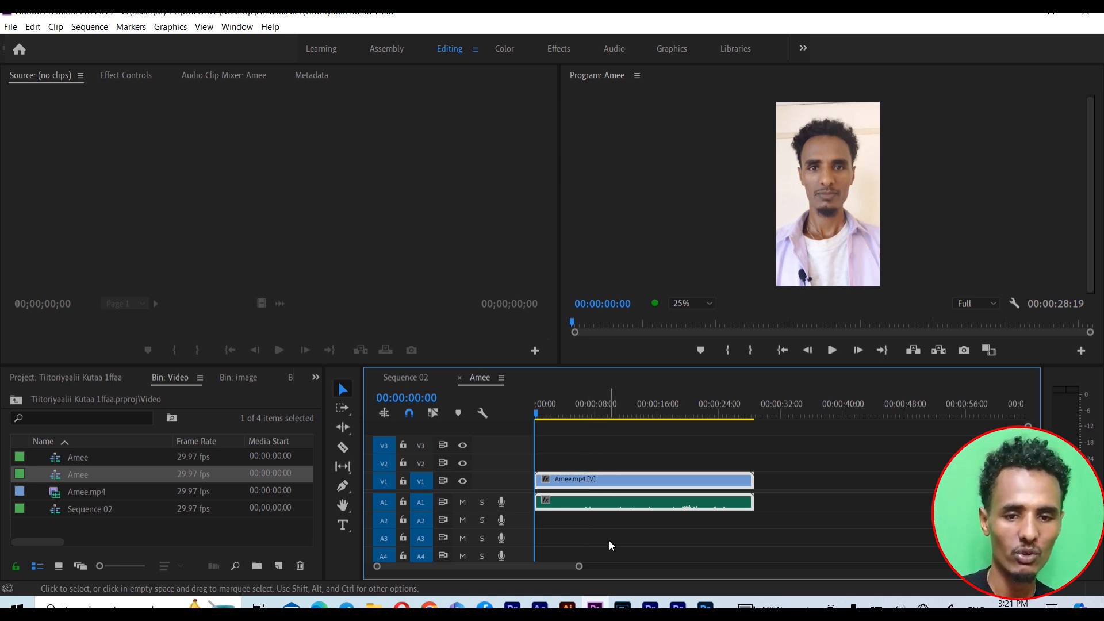
pyautogui.press('Delete')
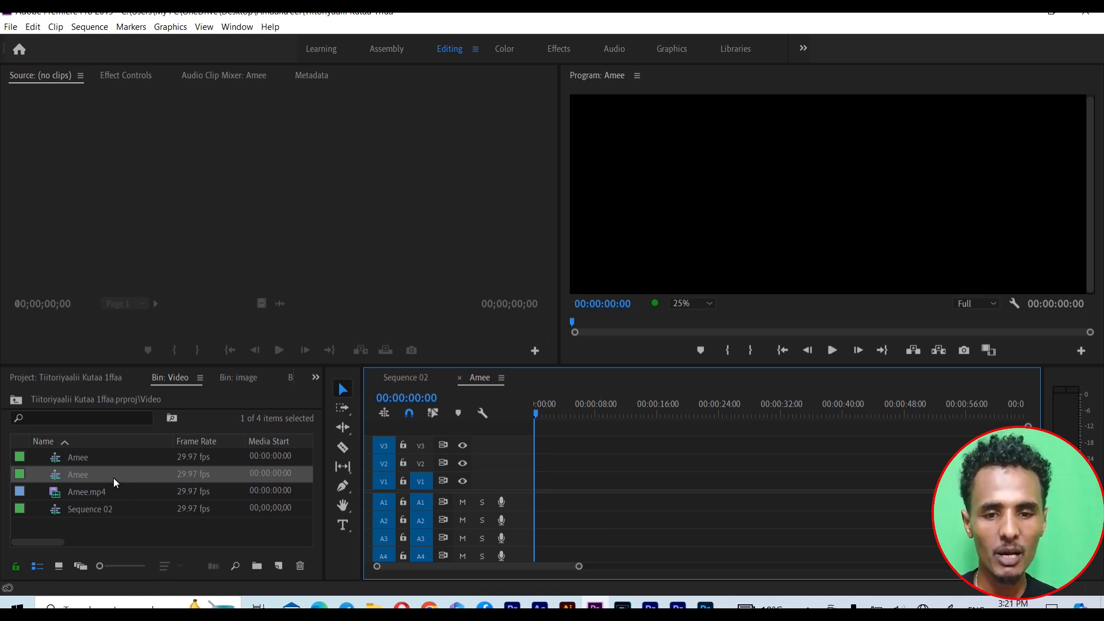
# Place Amee.mp4 from the bin at the start of the Amee sequence and move the playhead to 00:00:08:17
pyautogui.moveTo(99, 476); pyautogui.dragTo(570, 513)
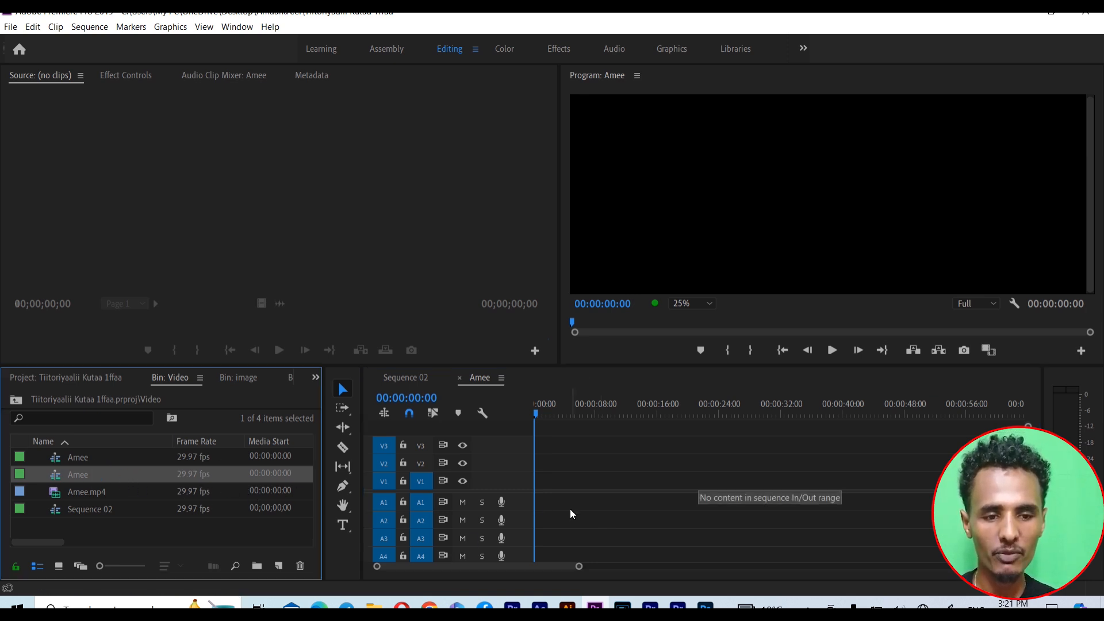
pyautogui.click(129, 492)
pyautogui.moveTo(177, 500); pyautogui.dragTo(532, 495)
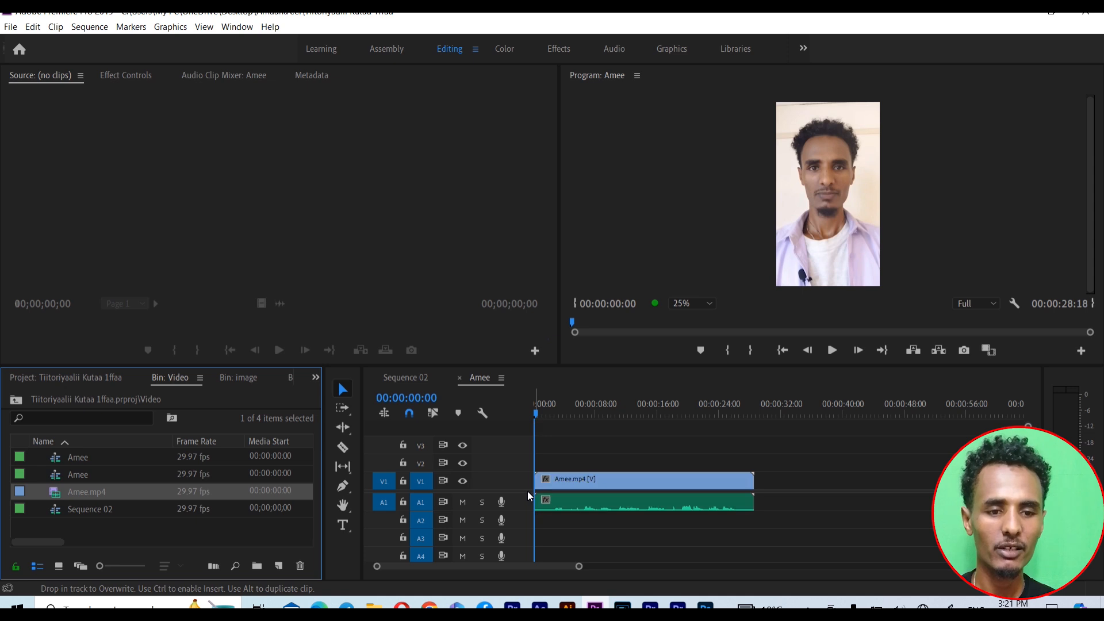
pyautogui.click(541, 415)
pyautogui.moveTo(541, 414); pyautogui.dragTo(602, 440)
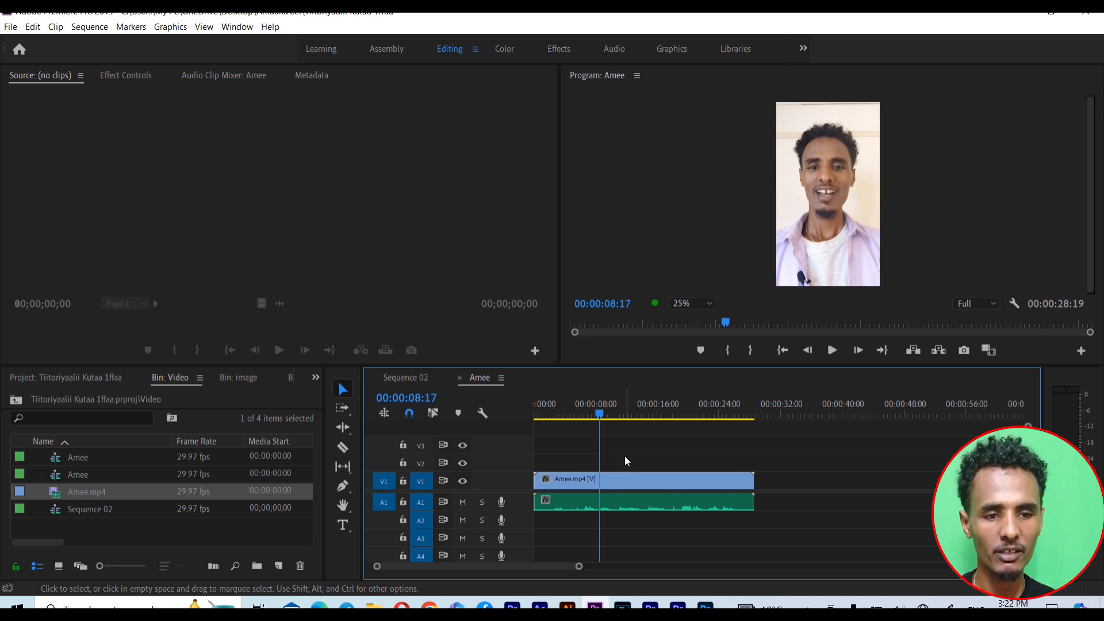
# Delete the Amee.mp4 clip from the Amee timeline and close that sequence with the playhead at its start
pyautogui.moveTo(621, 445); pyautogui.dragTo(643, 542)
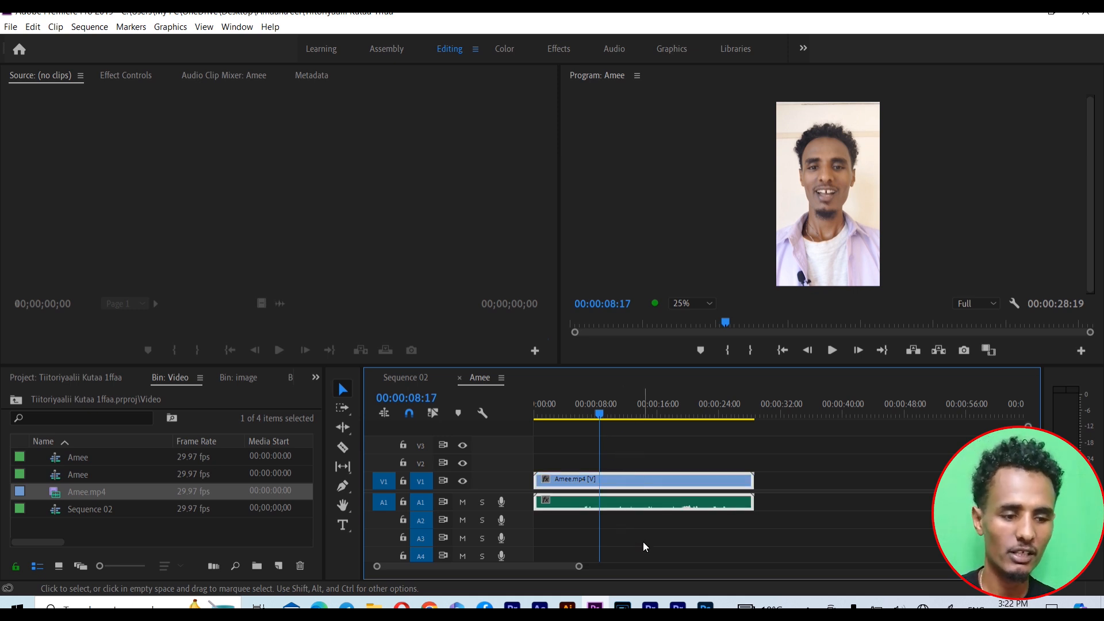
pyautogui.press('Delete')
pyautogui.moveTo(599, 414); pyautogui.dragTo(453, 389)
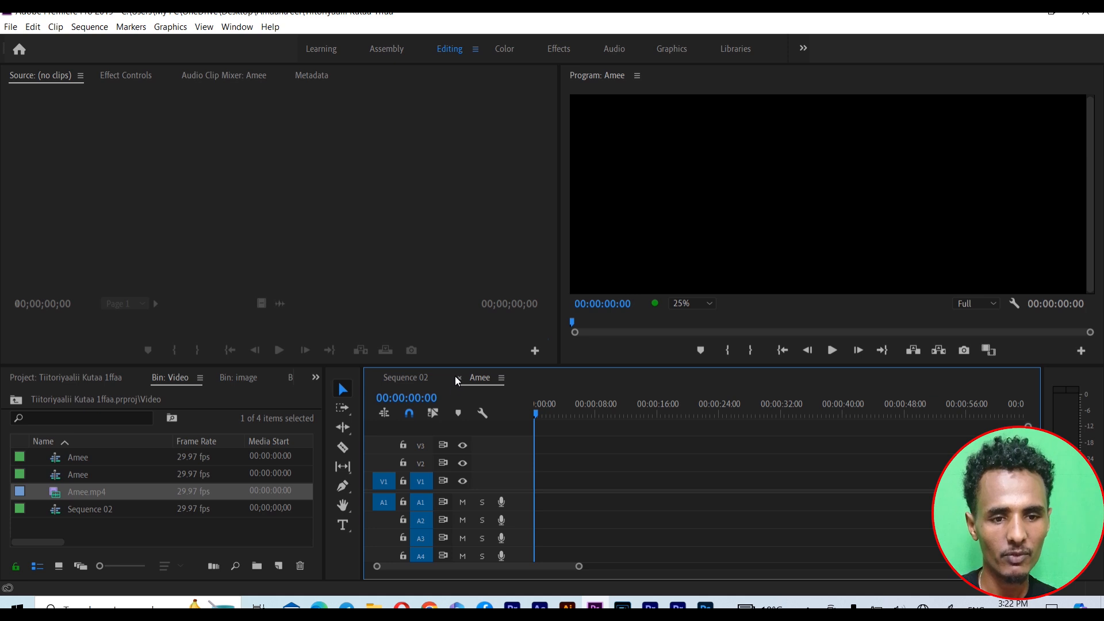
pyautogui.click(458, 377)
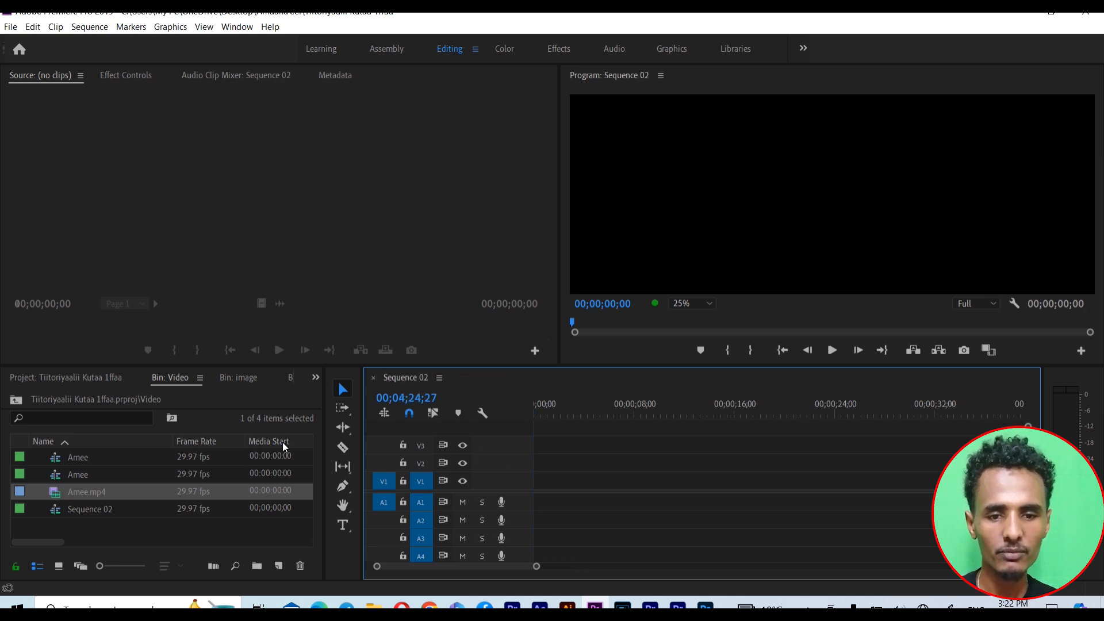
# Load Amee.mp4 in the Source Monitor and place it at the start of Sequence 02, keeping the existing sequence settings
pyautogui.click(152, 493)
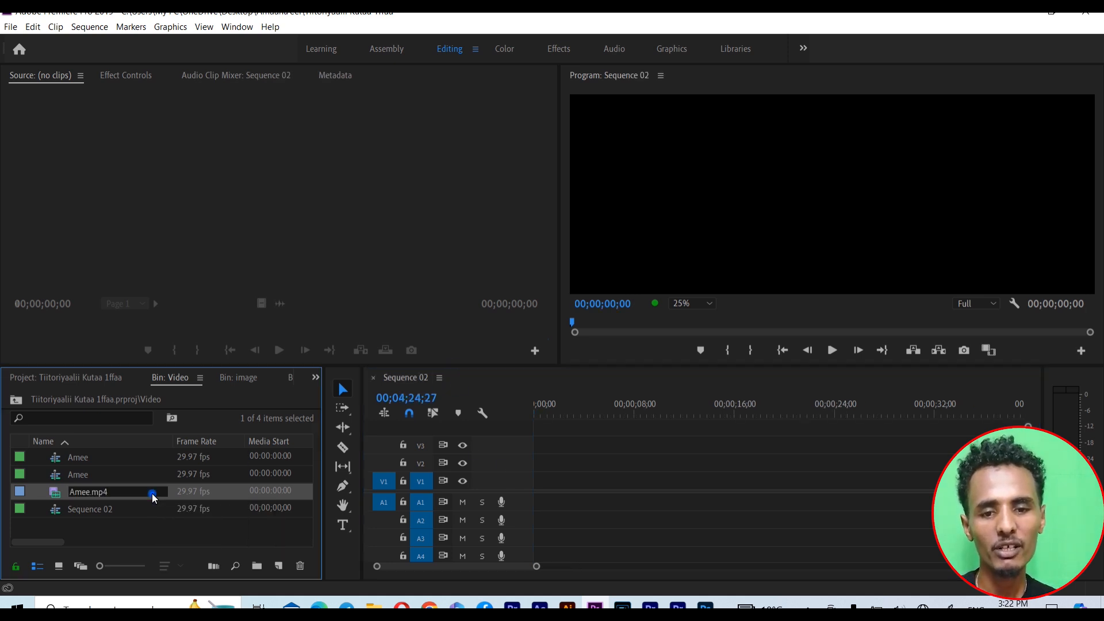
pyautogui.click(255, 490)
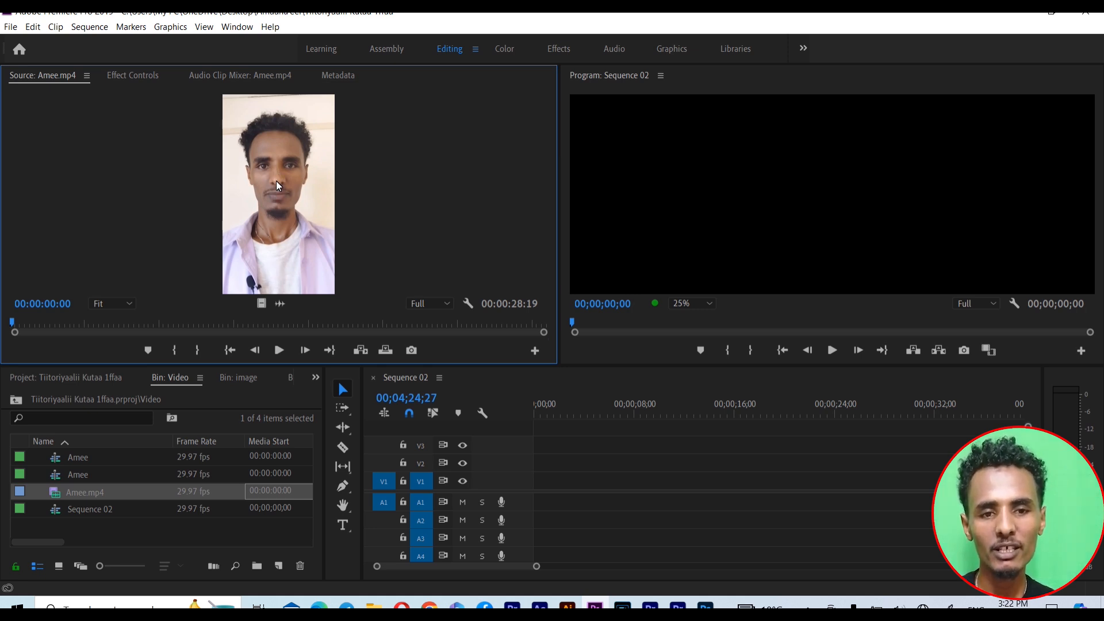
pyautogui.moveTo(276, 185); pyautogui.dragTo(529, 492)
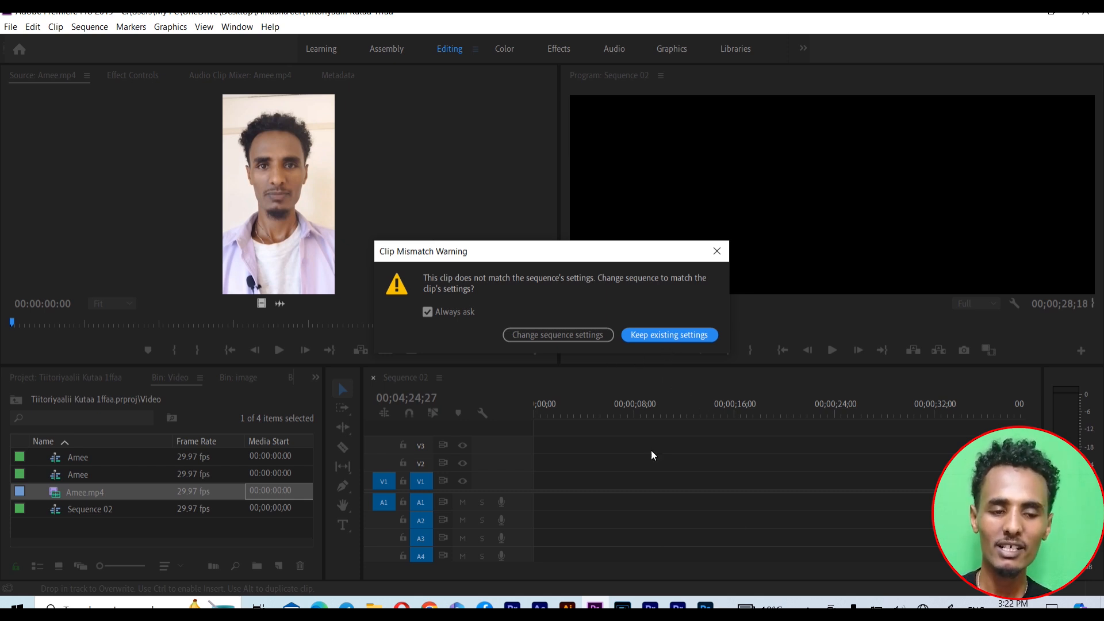
pyautogui.click(657, 336)
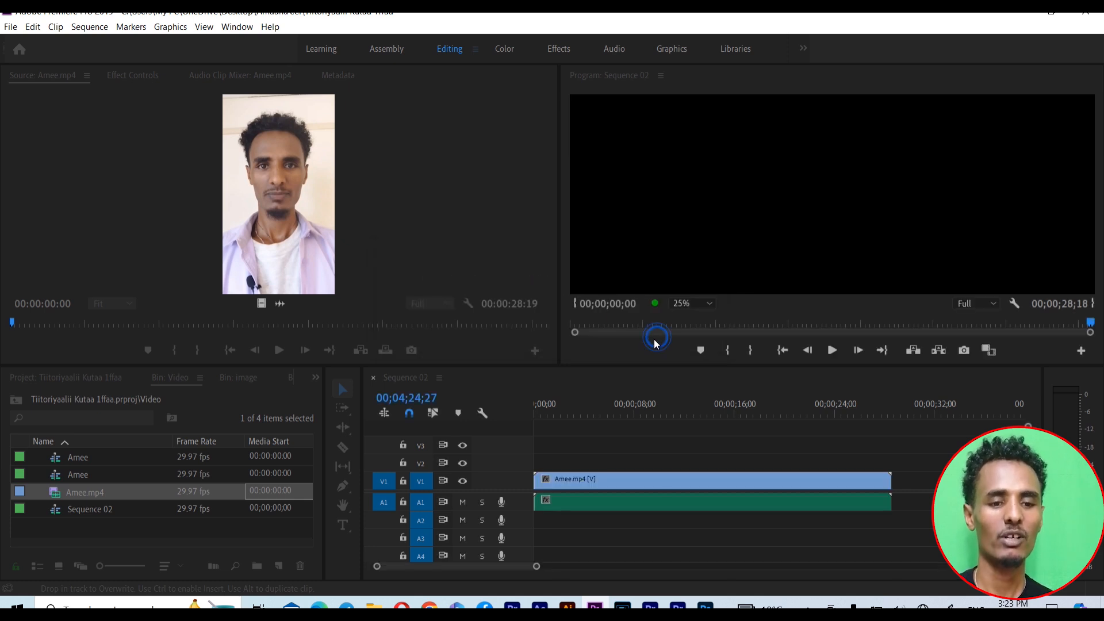
# Preview Sequence 02 with the playhead at 00;00;04;04 and delete the Amee.mp4 clip from its timeline
pyautogui.click(548, 414)
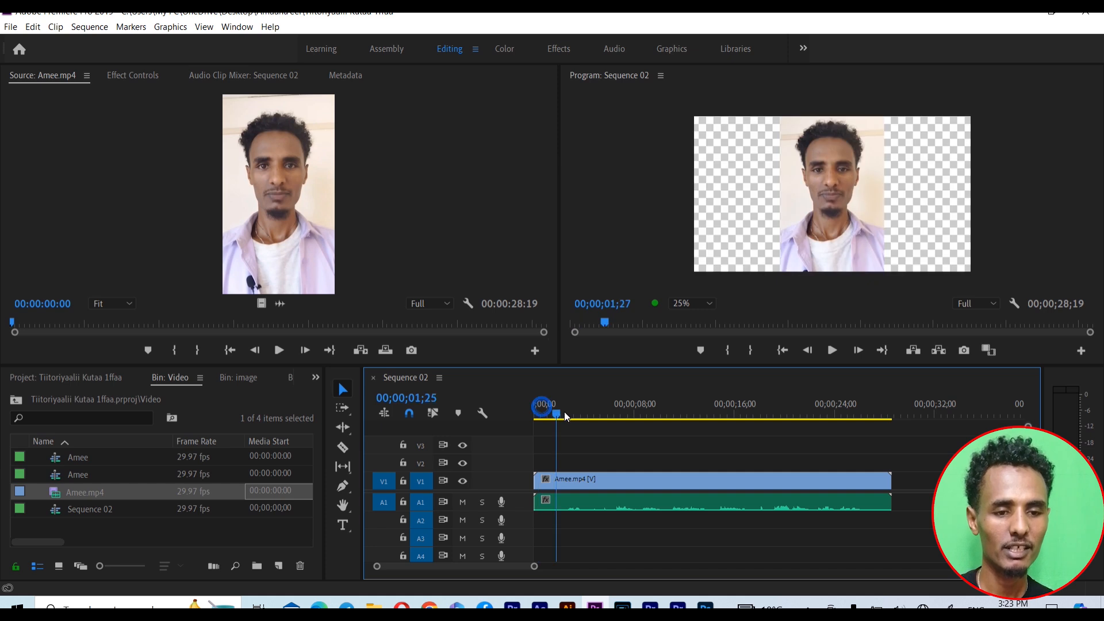
pyautogui.click(587, 415)
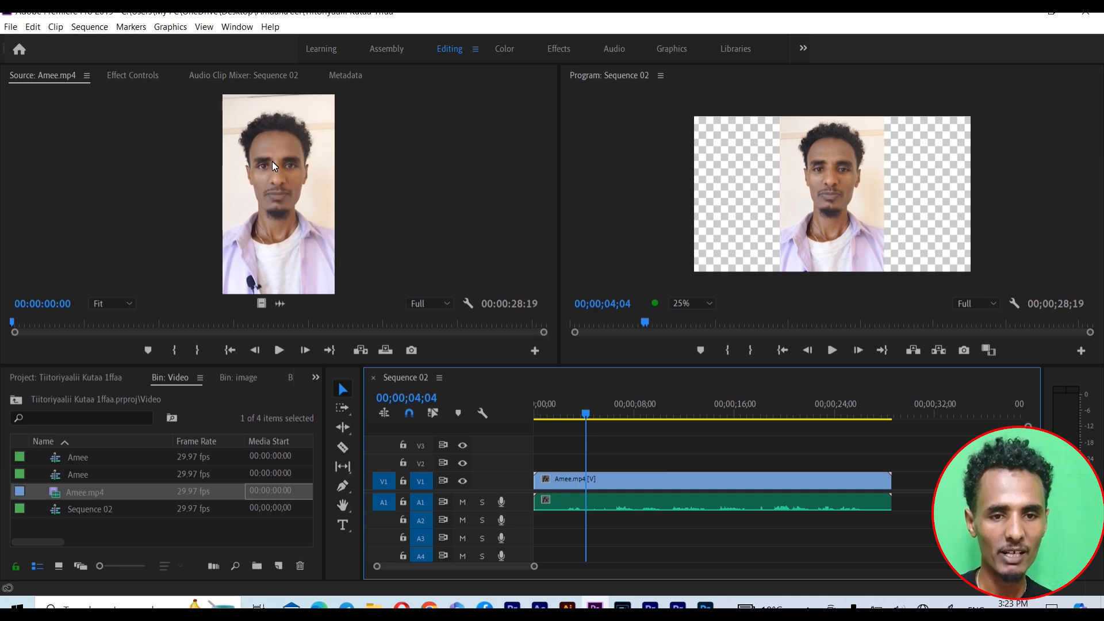
pyautogui.moveTo(630, 434); pyautogui.dragTo(677, 560)
pyautogui.press('Delete')
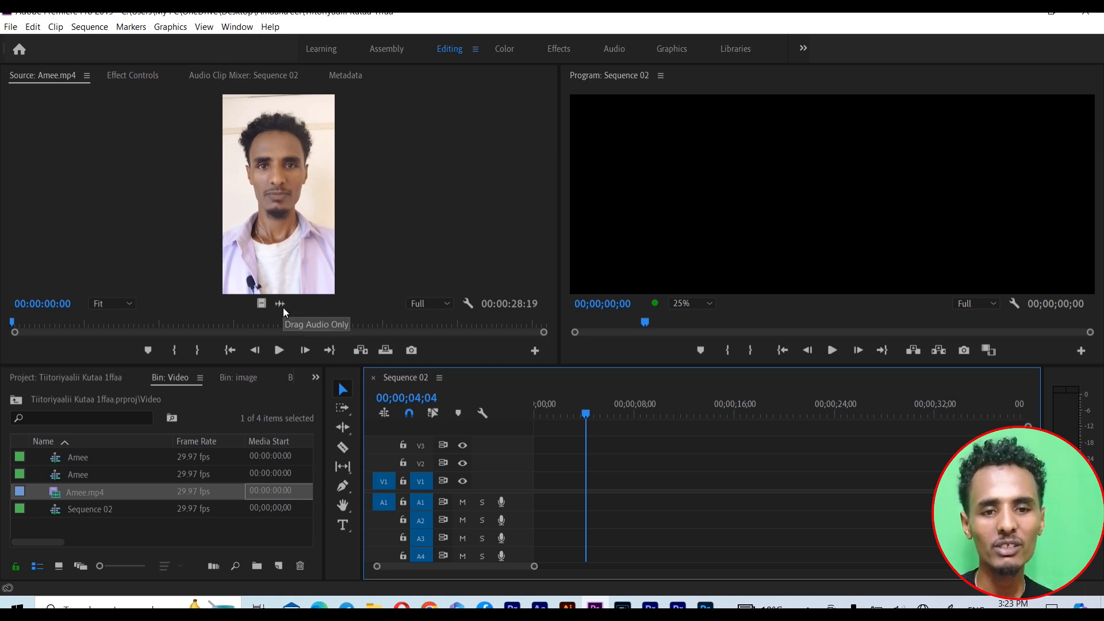
# Add only the audio of Amee.mp4 to track A1, move the playhead to 00;00;03;01, and delete the audio clip
pyautogui.click(283, 307)
pyautogui.moveTo(416, 381); pyautogui.dragTo(561, 507)
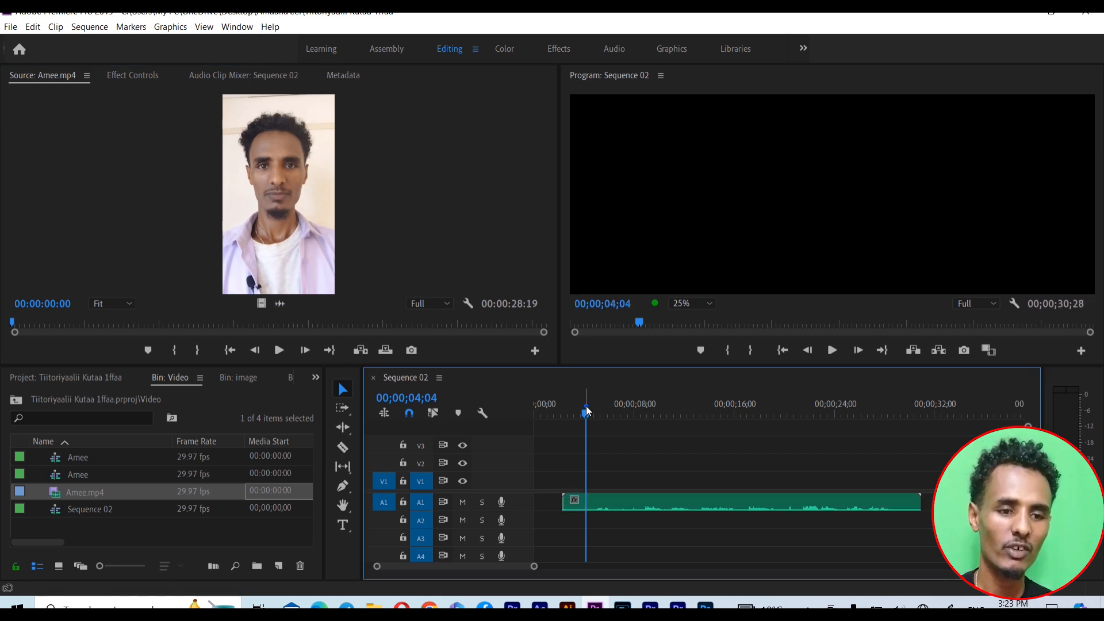
pyautogui.moveTo(624, 402); pyautogui.dragTo(572, 409)
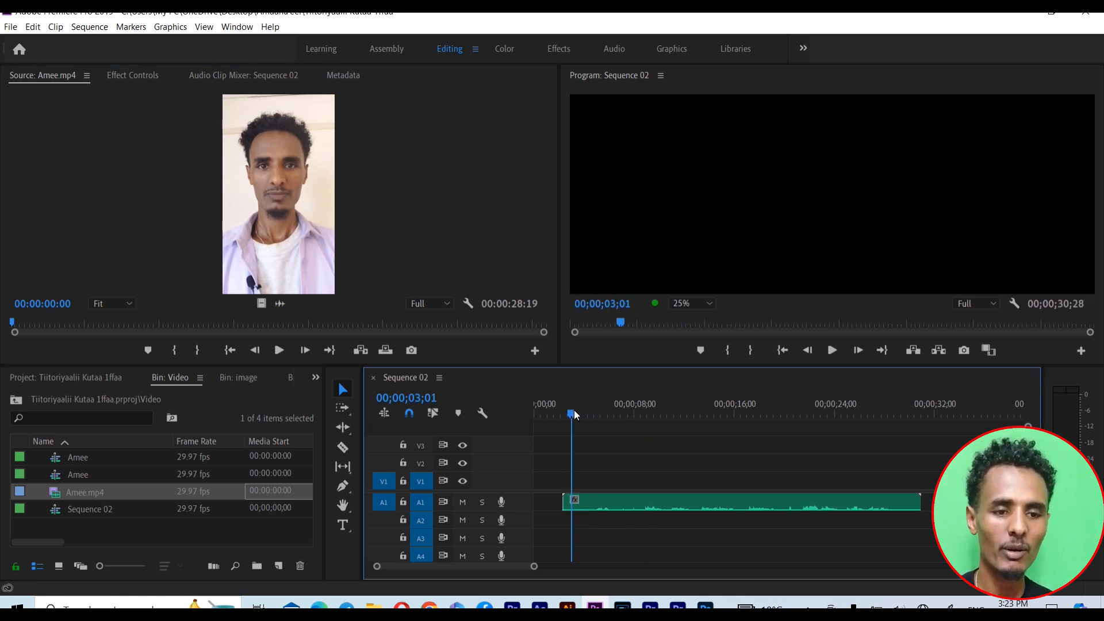
pyautogui.moveTo(647, 458); pyautogui.dragTo(679, 541)
pyautogui.press('Delete')
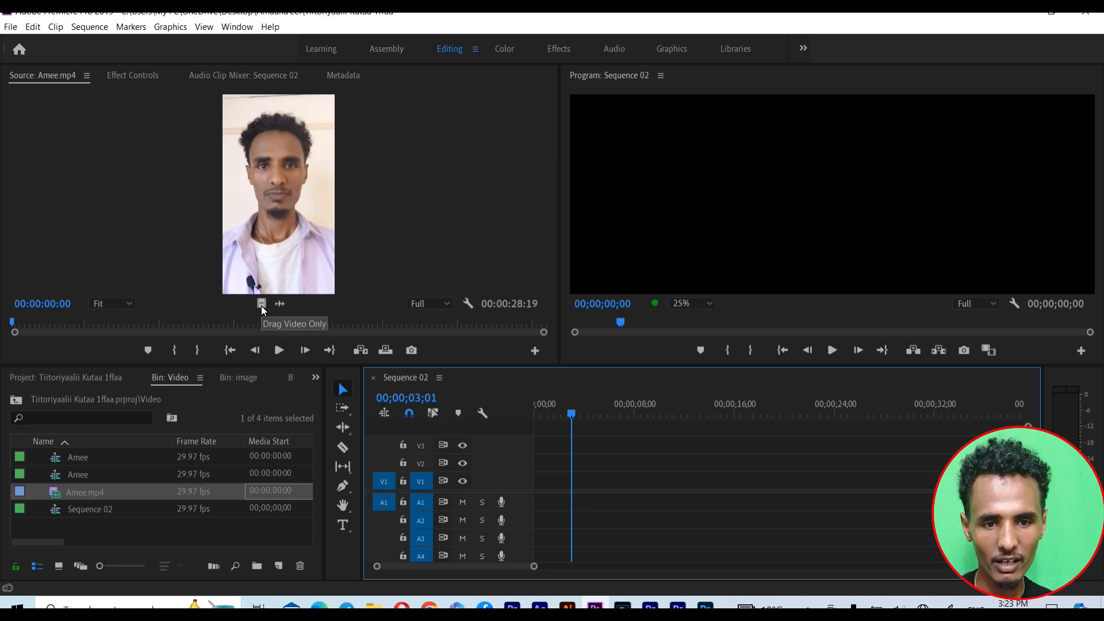
# Add only the video of Amee.mp4 to Sequence 02 with the existing sequence settings, and delete the video clip
pyautogui.moveTo(261, 306); pyautogui.dragTo(568, 472)
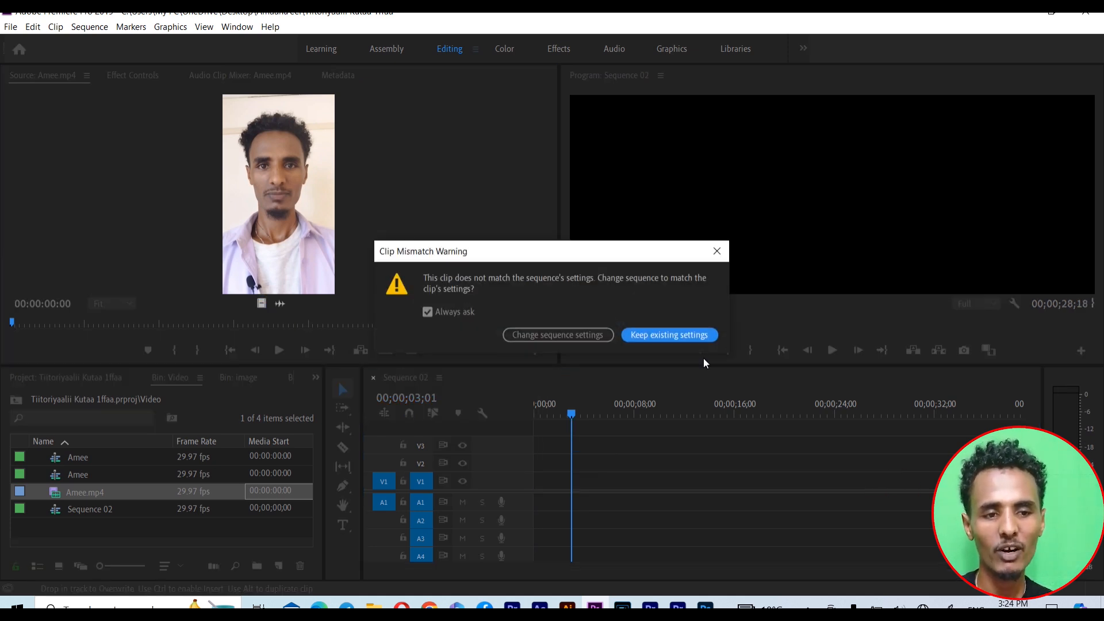
pyautogui.click(682, 334)
pyautogui.moveTo(610, 450); pyautogui.dragTo(629, 526)
pyautogui.press('Delete')
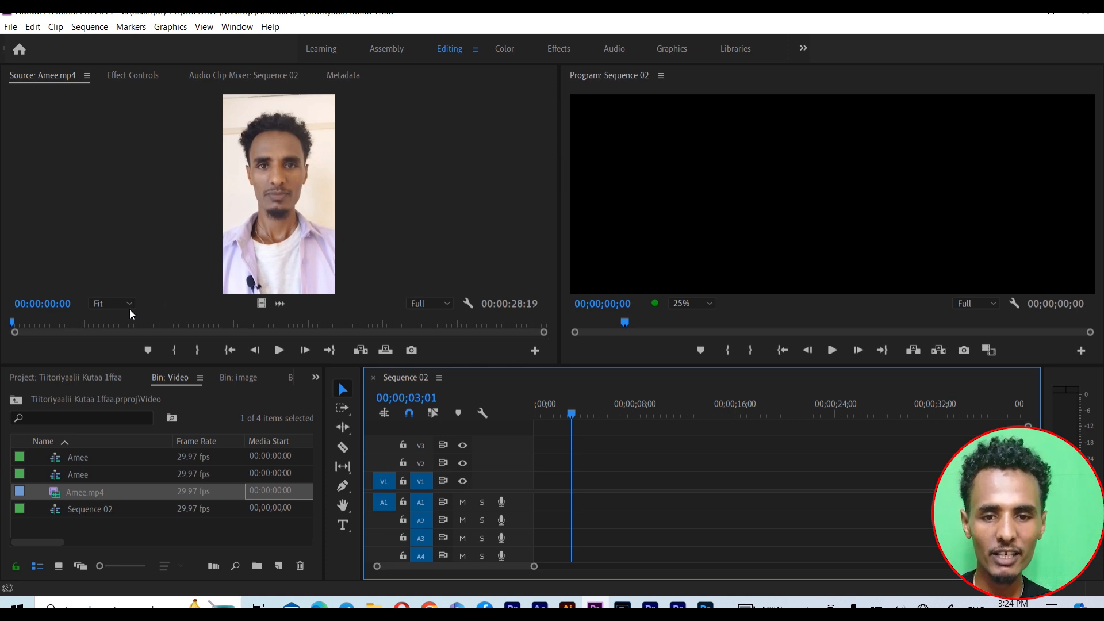
# Mark a source range of Amee.mp4 with the In point at 00:00:05:07 and the Out point at 00:00:11:11
pyautogui.moveTo(19, 326); pyautogui.dragTo(109, 329)
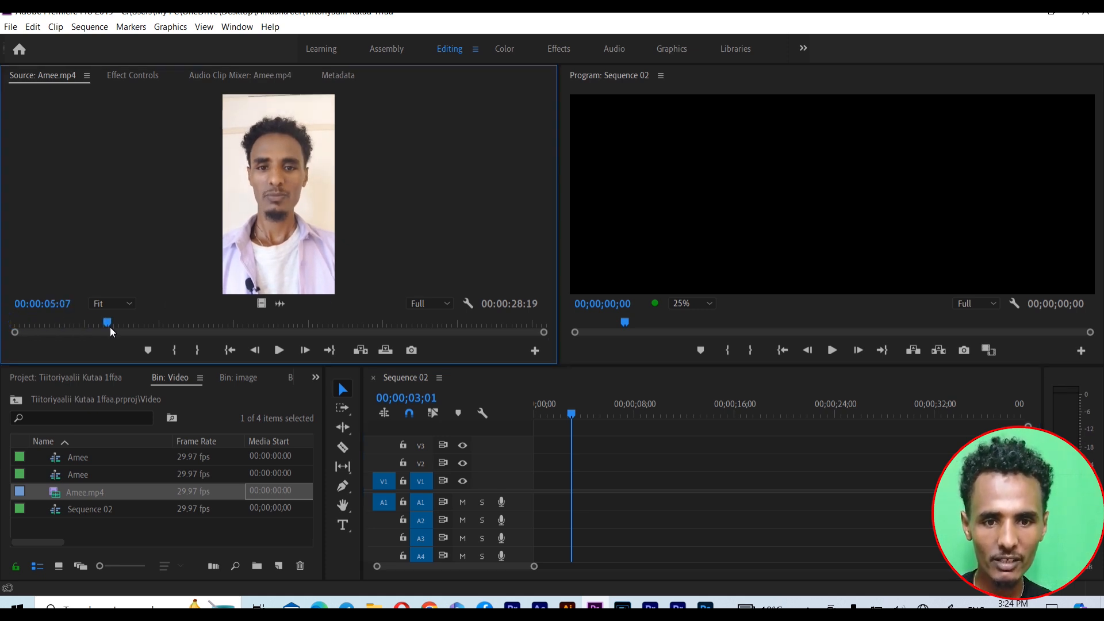
pyautogui.click(172, 357)
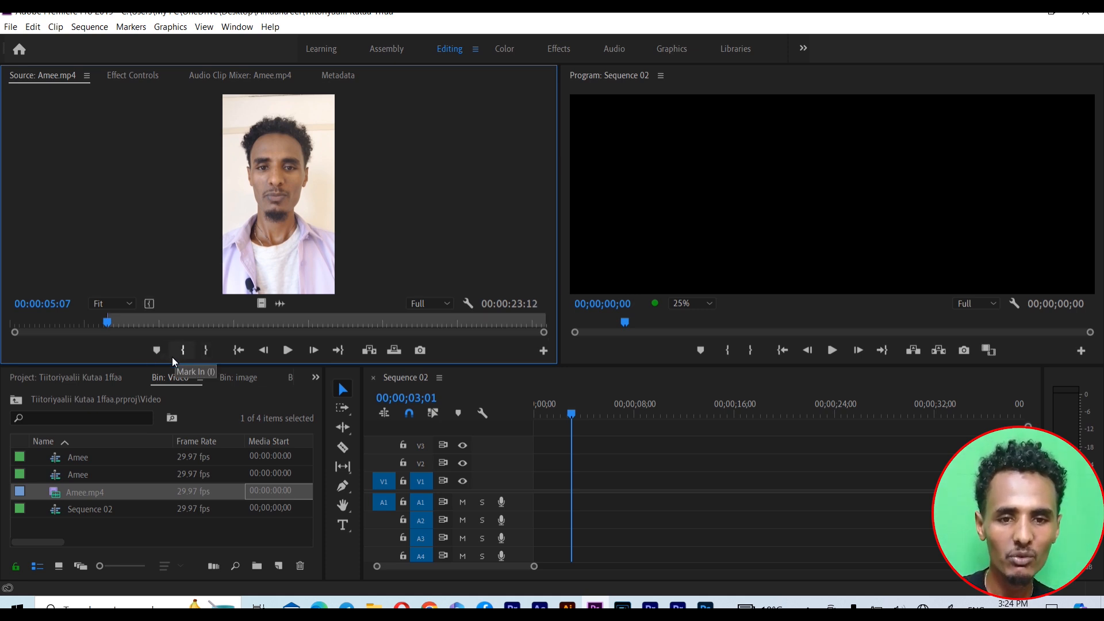
pyautogui.moveTo(541, 320); pyautogui.dragTo(223, 336)
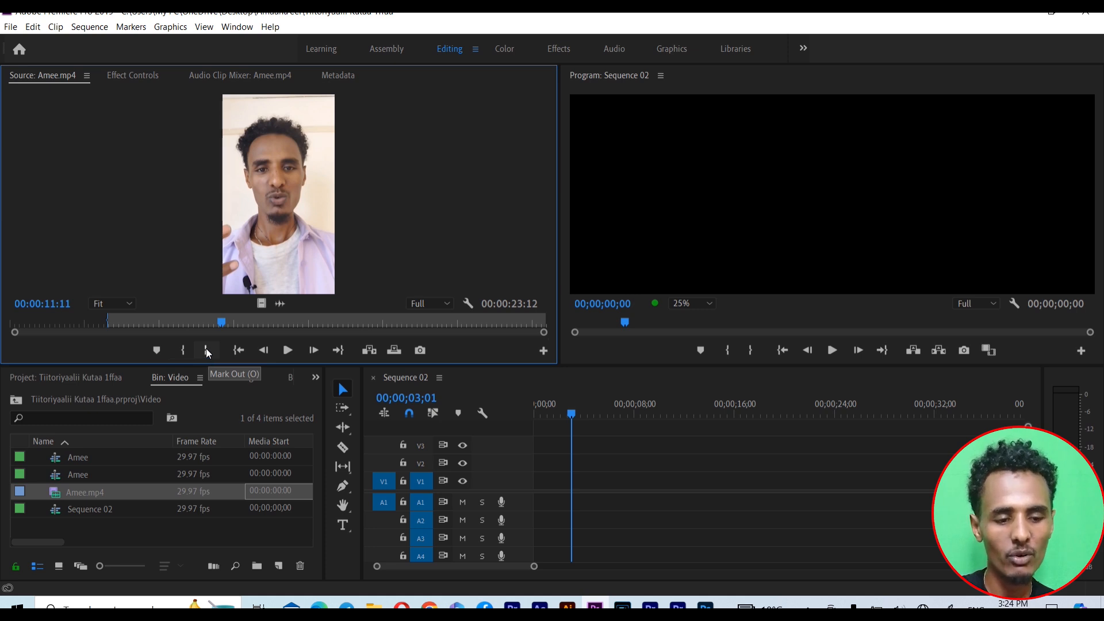
pyautogui.click(207, 351)
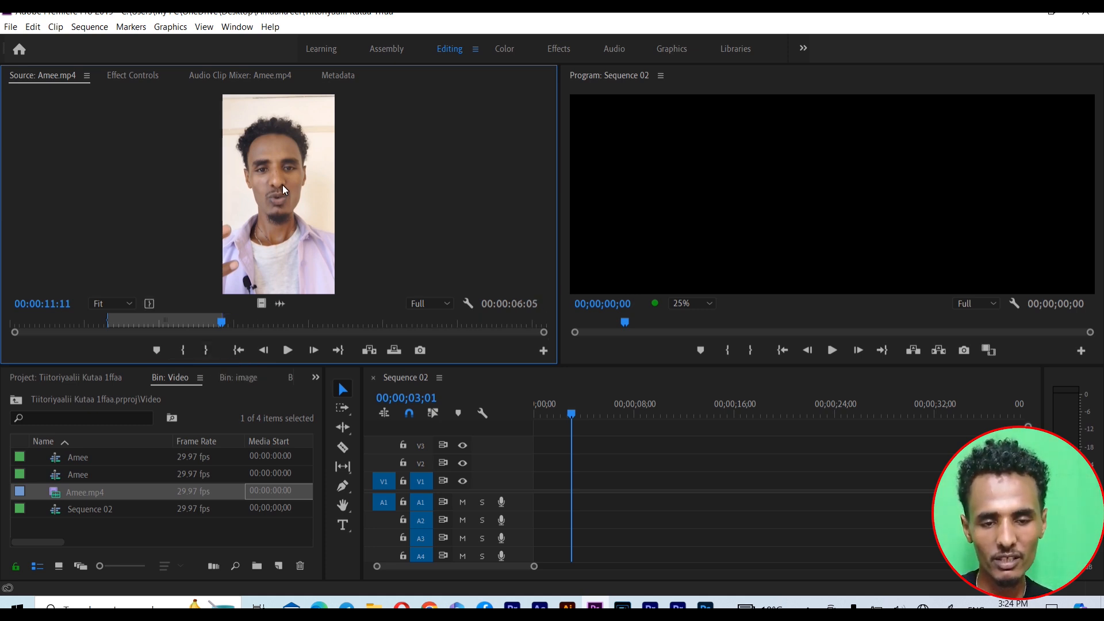
# Place the marked range on V1 and A1 at 00;00;03;01, keeping the existing sequence settings, and preview it up to 00;00;06;21
pyautogui.moveTo(282, 184); pyautogui.dragTo(570, 473)
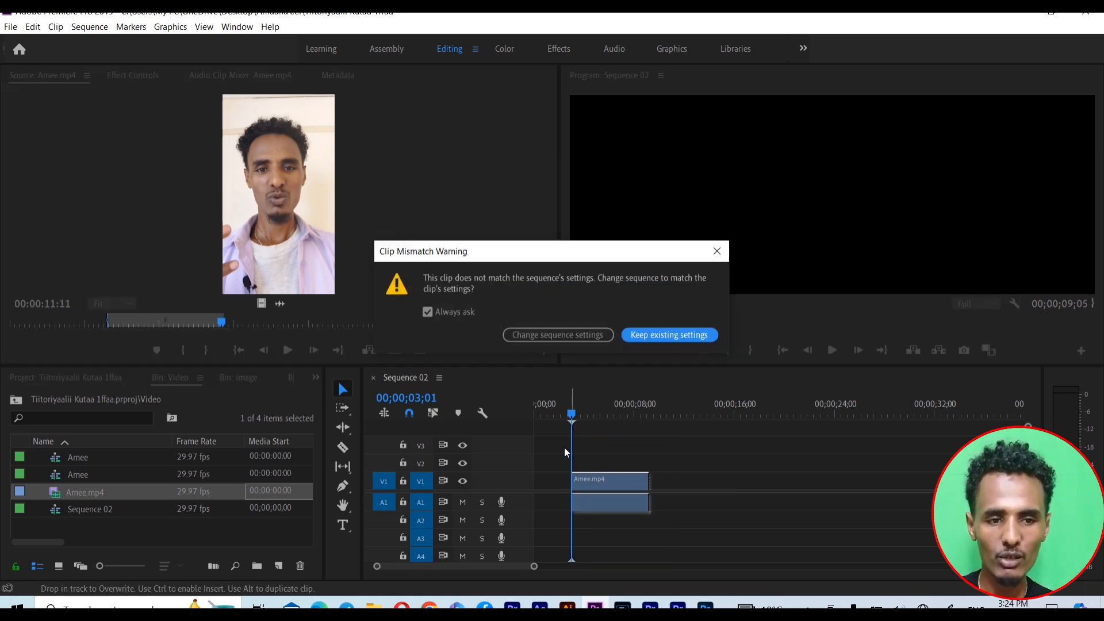
pyautogui.click(681, 340)
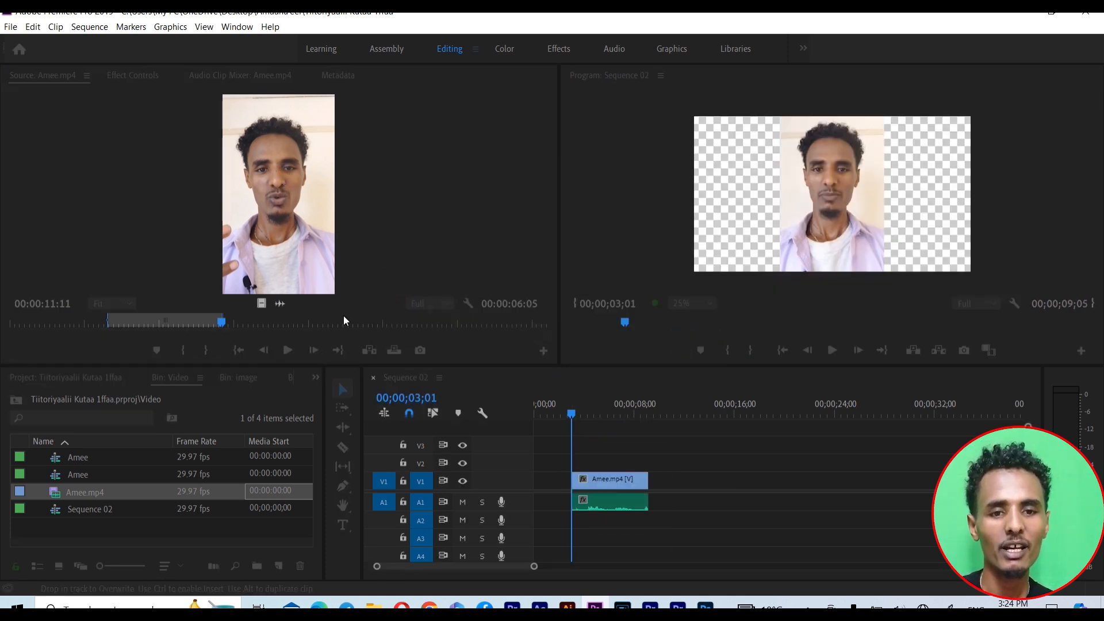
pyautogui.moveTo(574, 414); pyautogui.dragTo(617, 414)
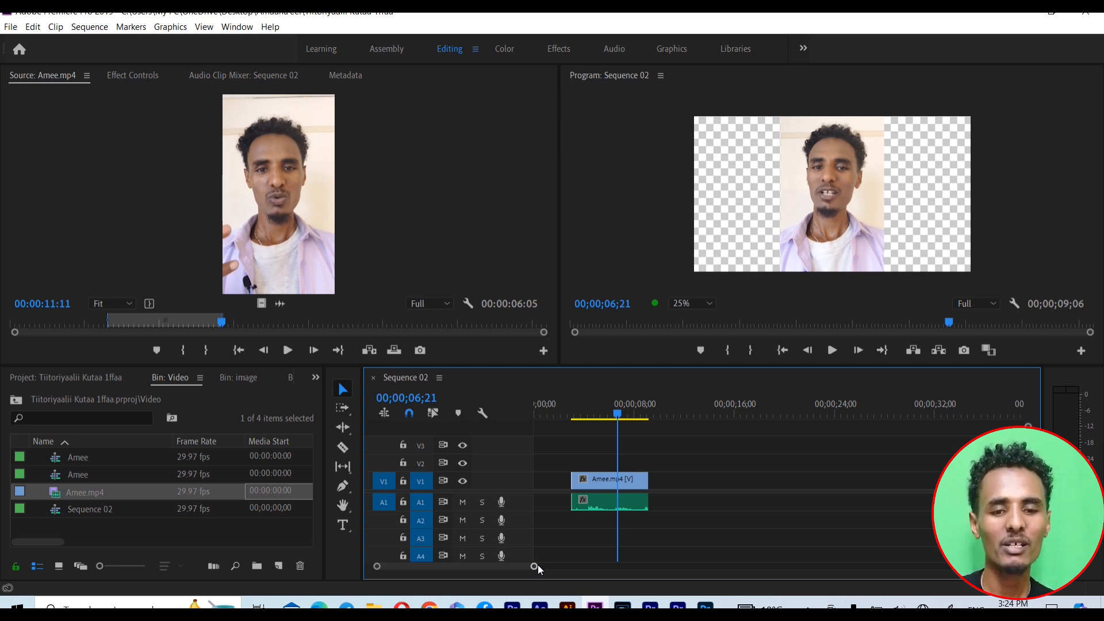
# Delete the Amee.mp4 video and audio from Sequence 02 and move the playhead back to 00;00;00;05
pyautogui.click(591, 445)
pyautogui.moveTo(592, 444); pyautogui.dragTo(626, 542)
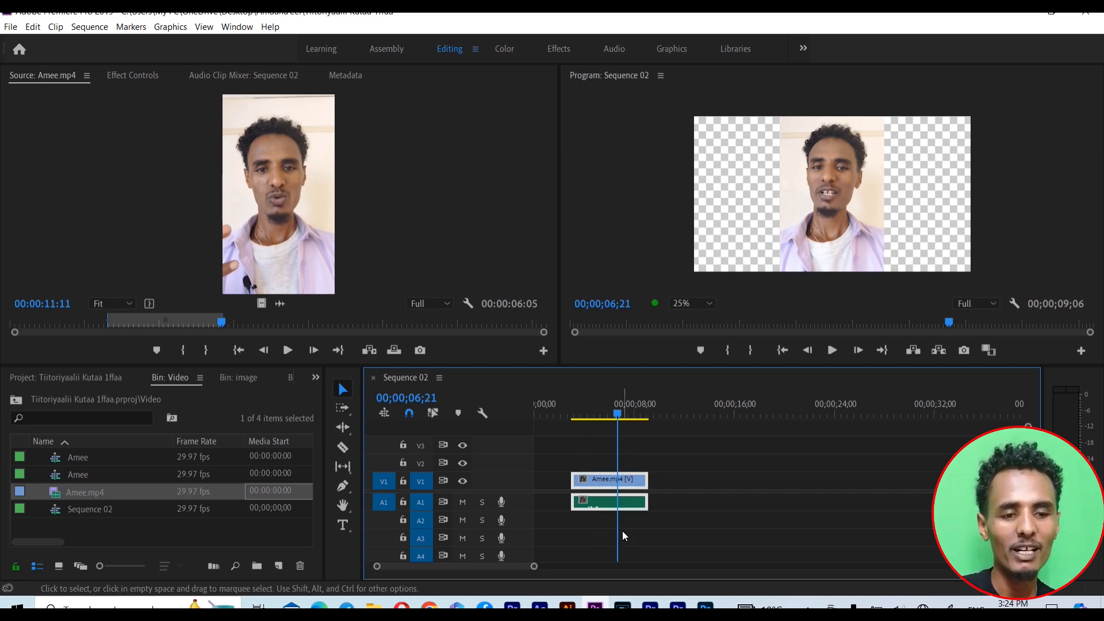
pyautogui.press('Delete')
pyautogui.click(615, 414)
pyautogui.moveTo(608, 410); pyautogui.dragTo(546, 413)
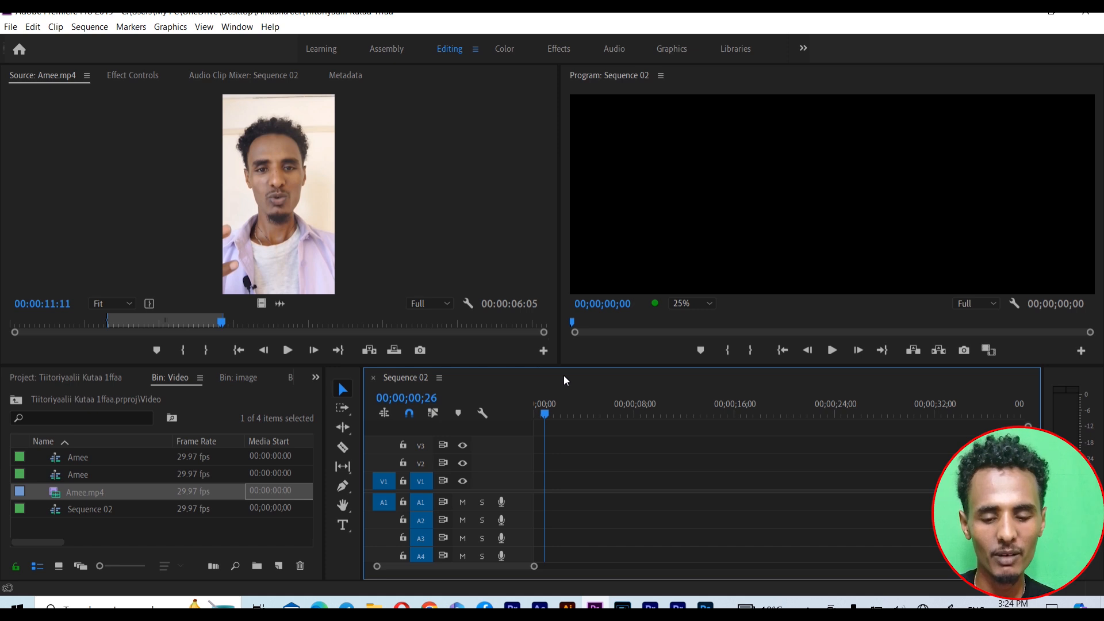
pyautogui.hotkey('ctrl', 'z')
pyautogui.moveTo(611, 444); pyautogui.dragTo(650, 581)
pyautogui.press('Delete')
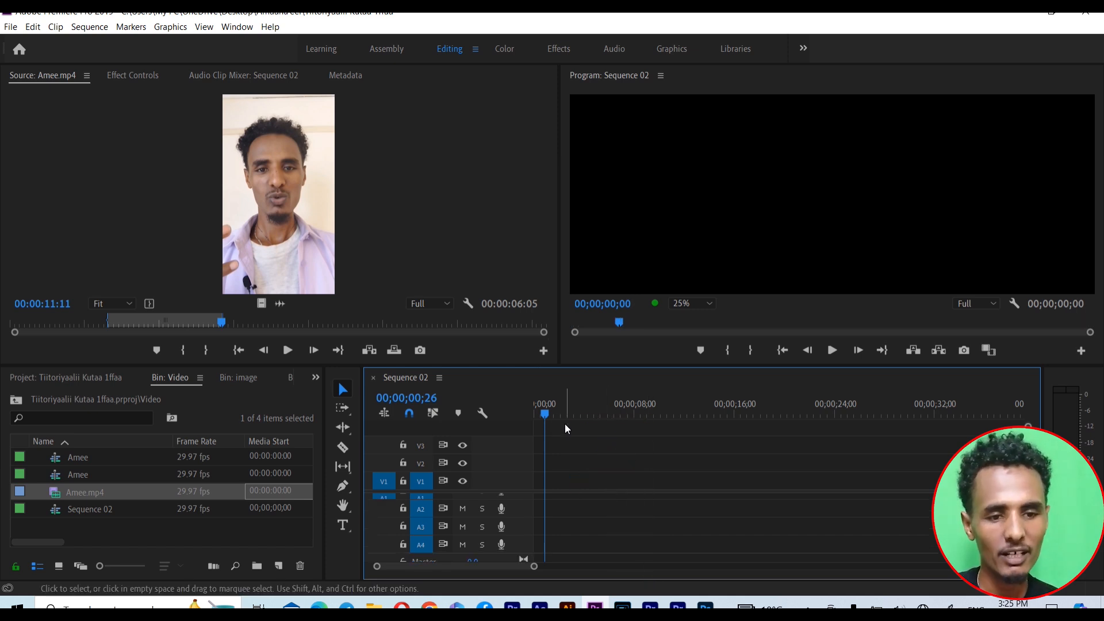
pyautogui.moveTo(545, 414); pyautogui.dragTo(539, 411)
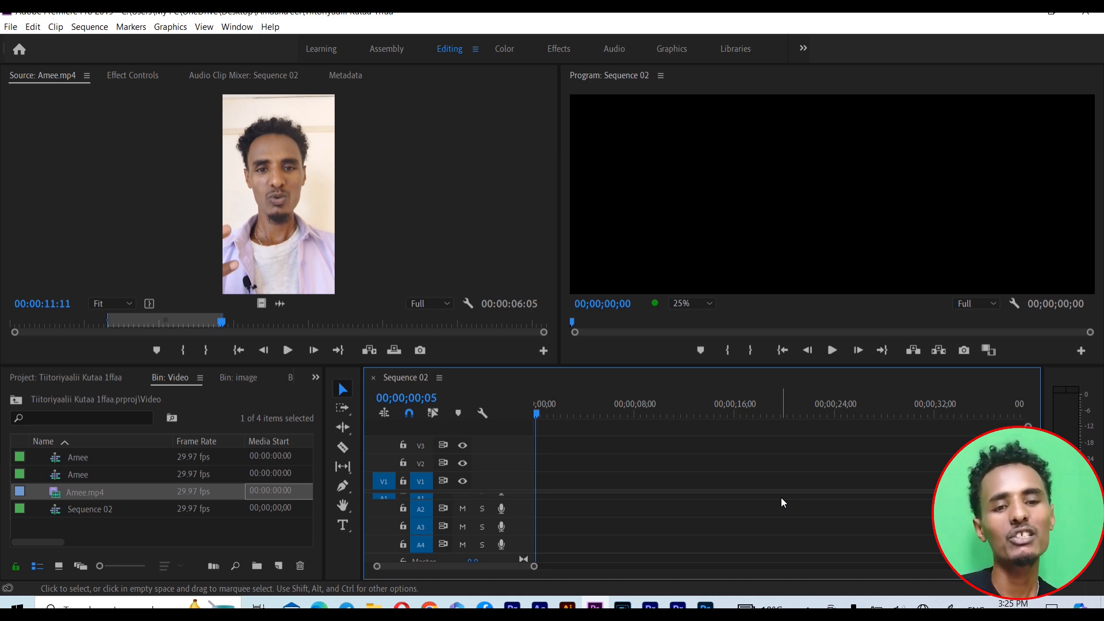
# Place Amee.mp4 from the Video bin on V2 and A2 at the sequence start with existing settings, preview it, and return the playhead to 00;00;00;00
pyautogui.click(241, 533)
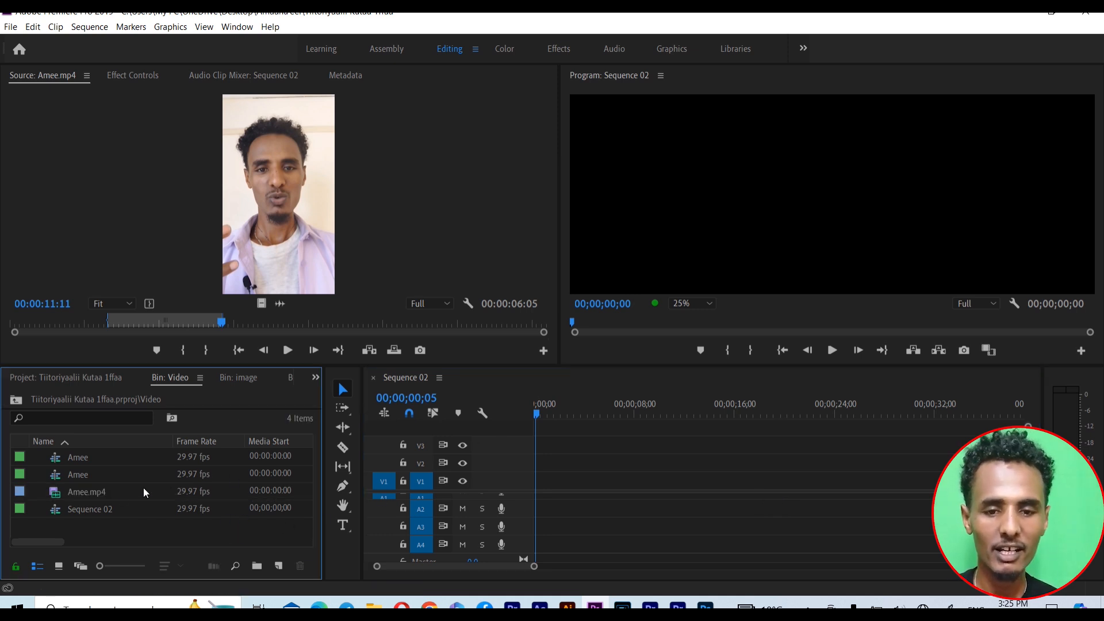
pyautogui.moveTo(114, 495); pyautogui.dragTo(520, 503)
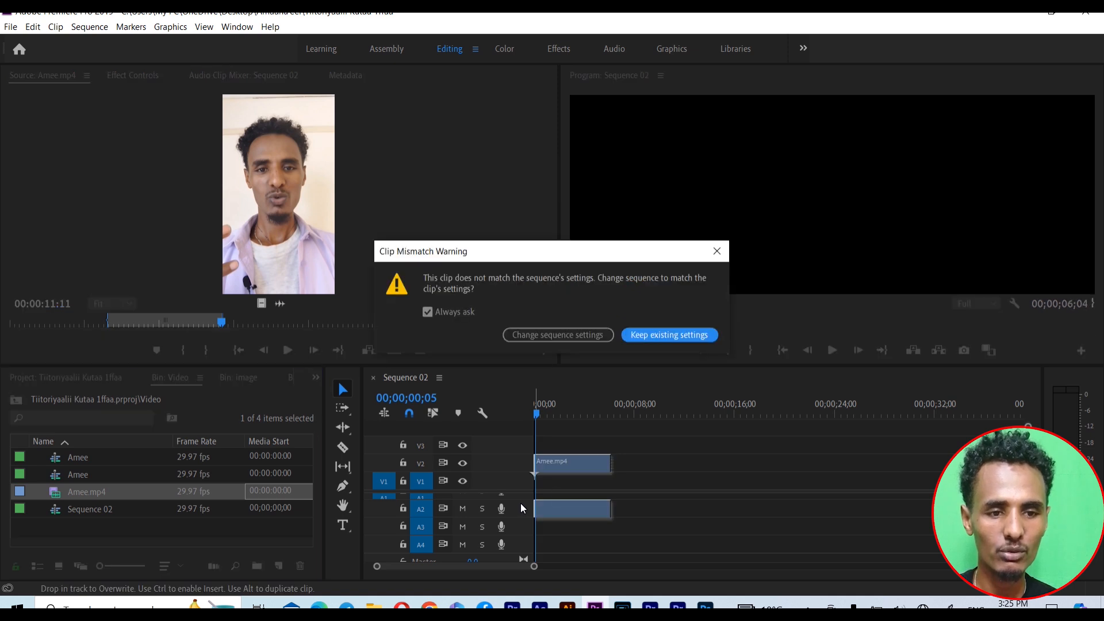
pyautogui.click(643, 334)
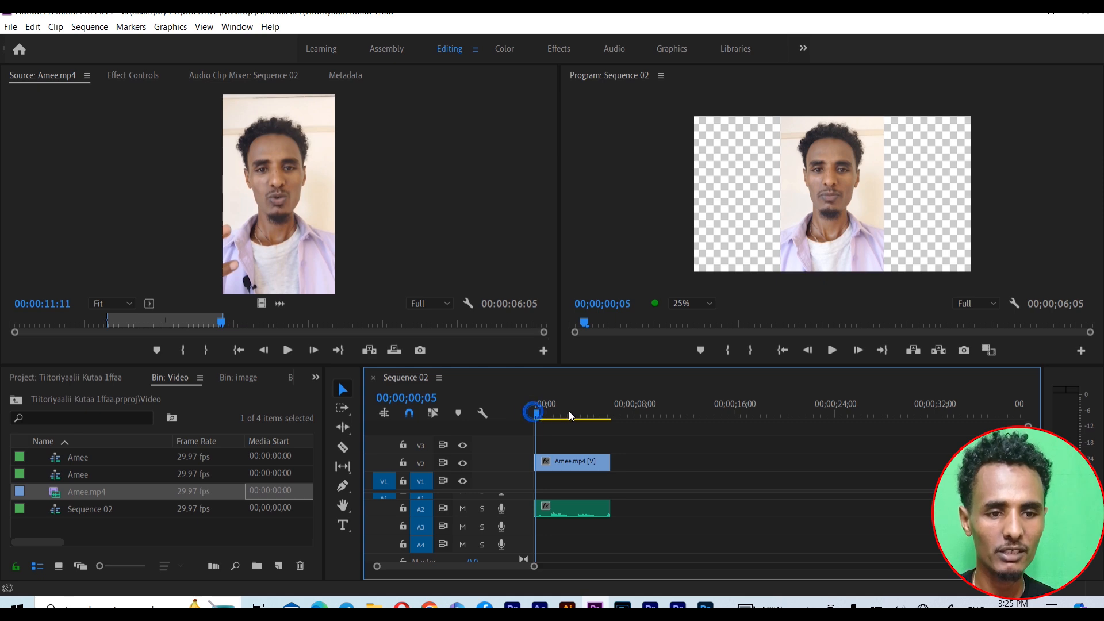
pyautogui.moveTo(543, 413); pyautogui.dragTo(608, 417)
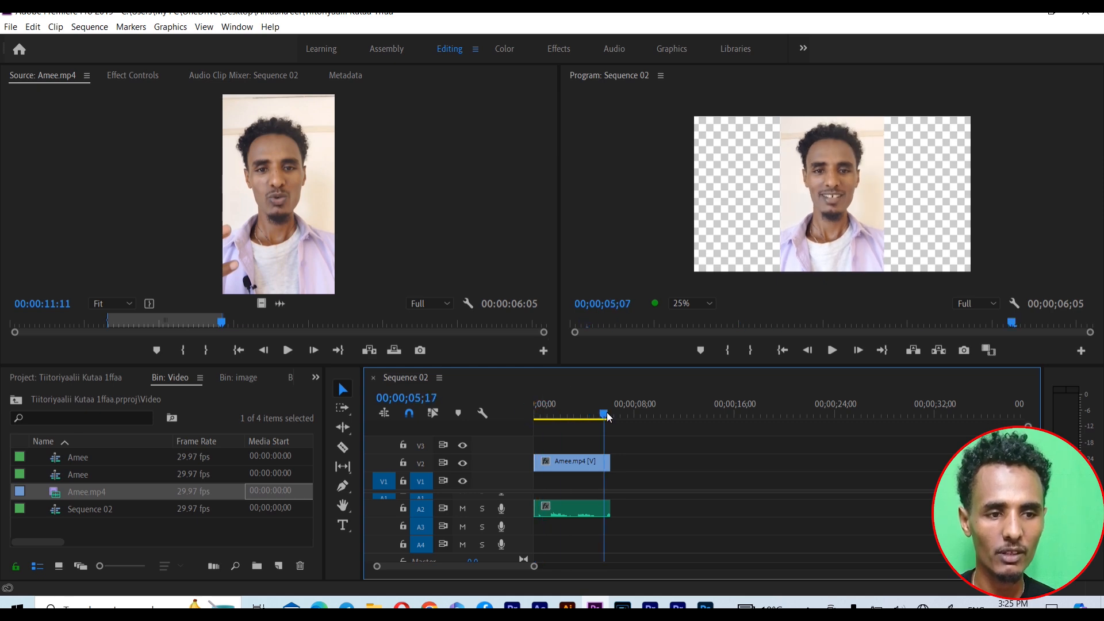
pyautogui.press('Home')
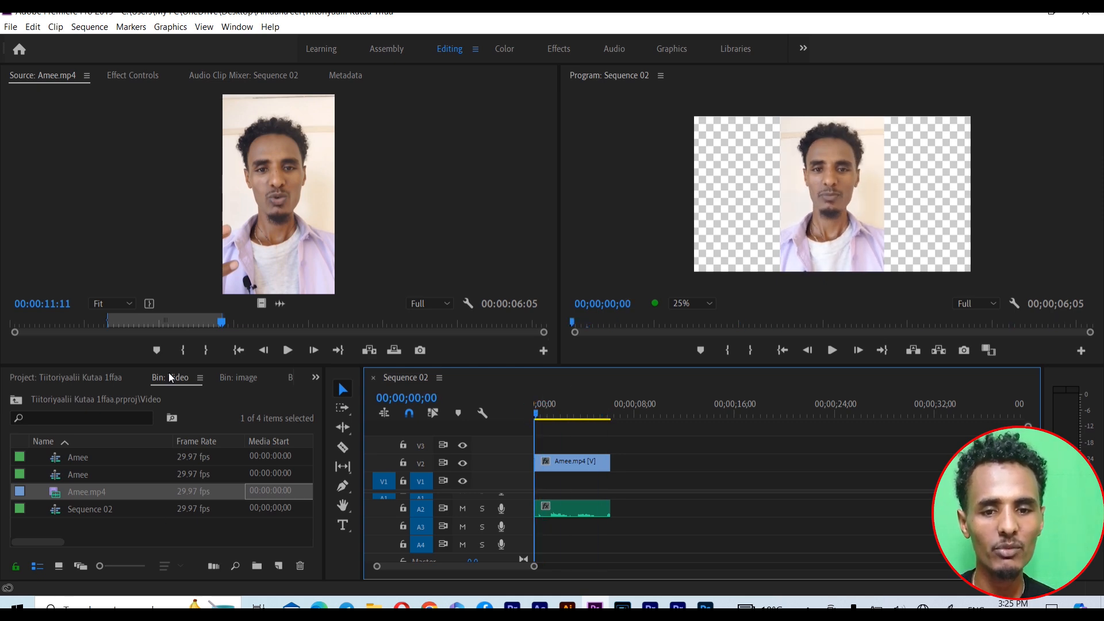
# Create a new sequence from Amee.mp4 in the Video bin and delete the clip from that sequence's timeline
pyautogui.click(151, 491)
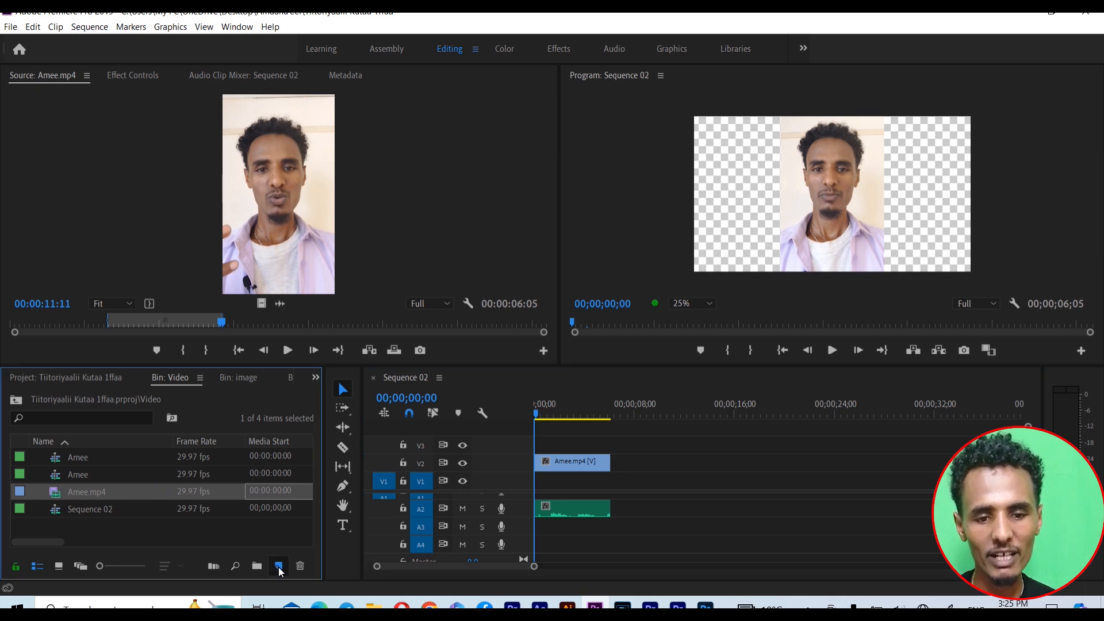
pyautogui.moveTo(280, 570); pyautogui.dragTo(280, 569)
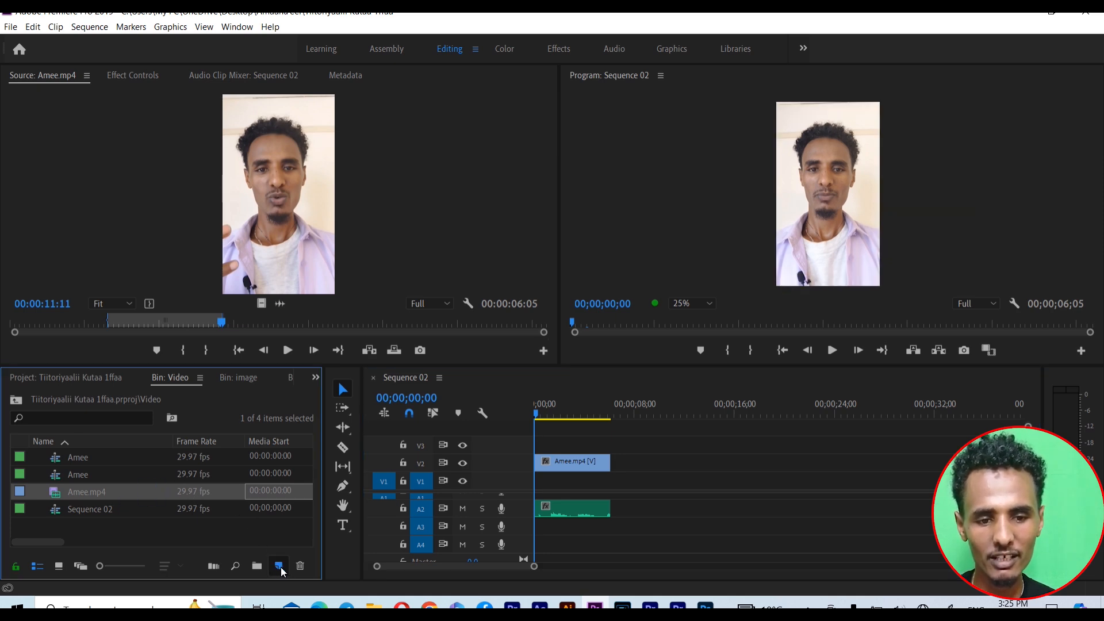
pyautogui.moveTo(592, 454); pyautogui.dragTo(623, 549)
pyautogui.press('Delete')
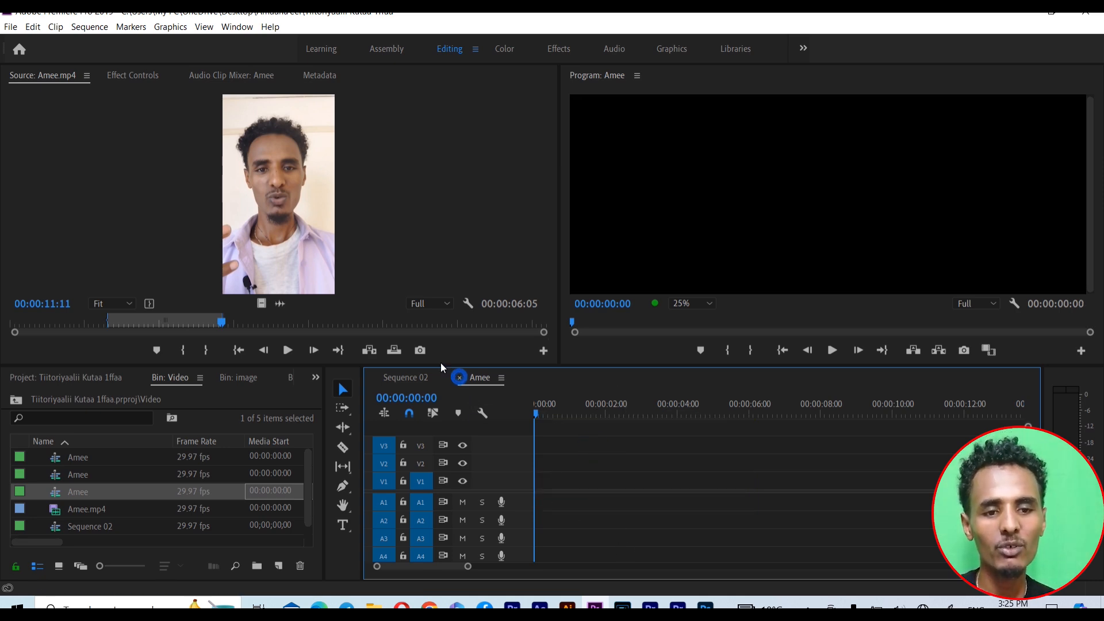
# Close the new Amee sequence and delete the Amee.mp4 video and audio from Sequence 02
pyautogui.click(459, 378)
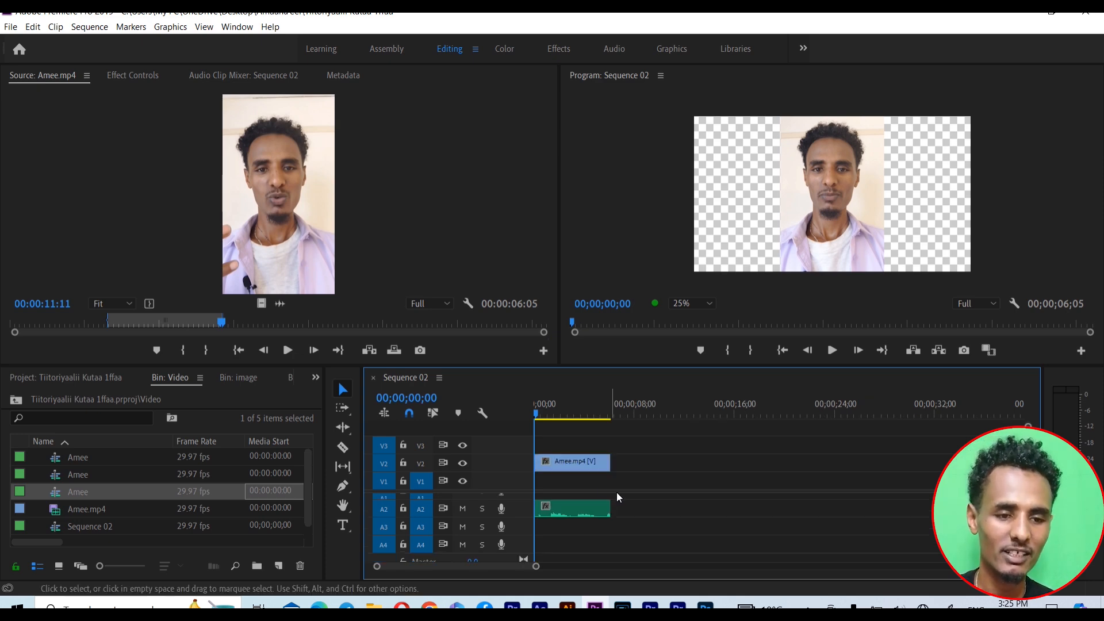
pyautogui.moveTo(556, 427); pyautogui.dragTo(578, 515)
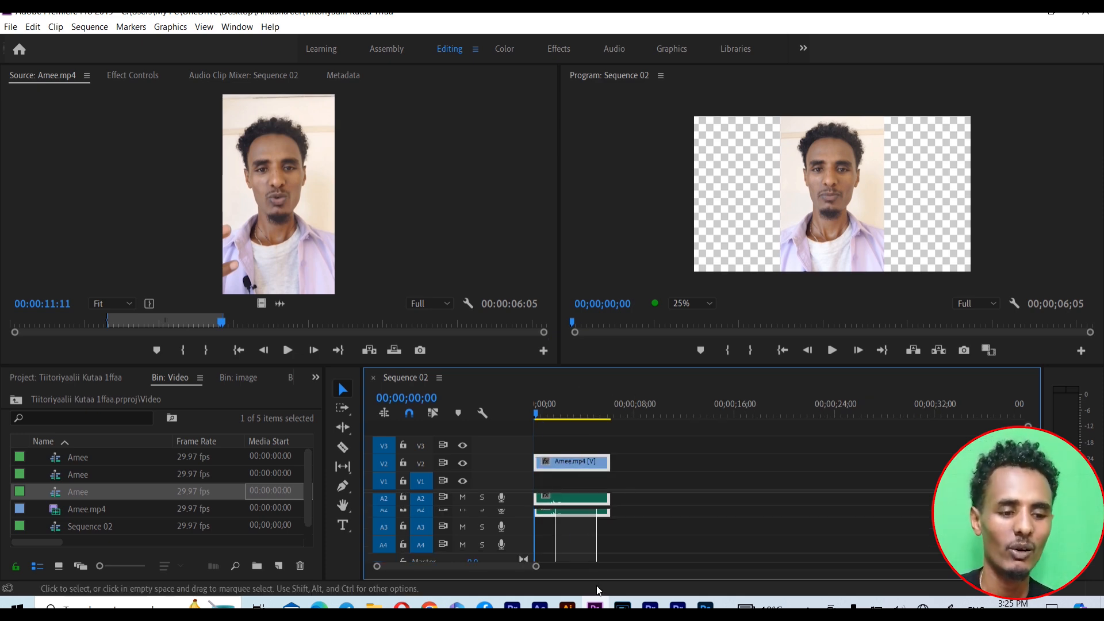
pyautogui.press('Delete')
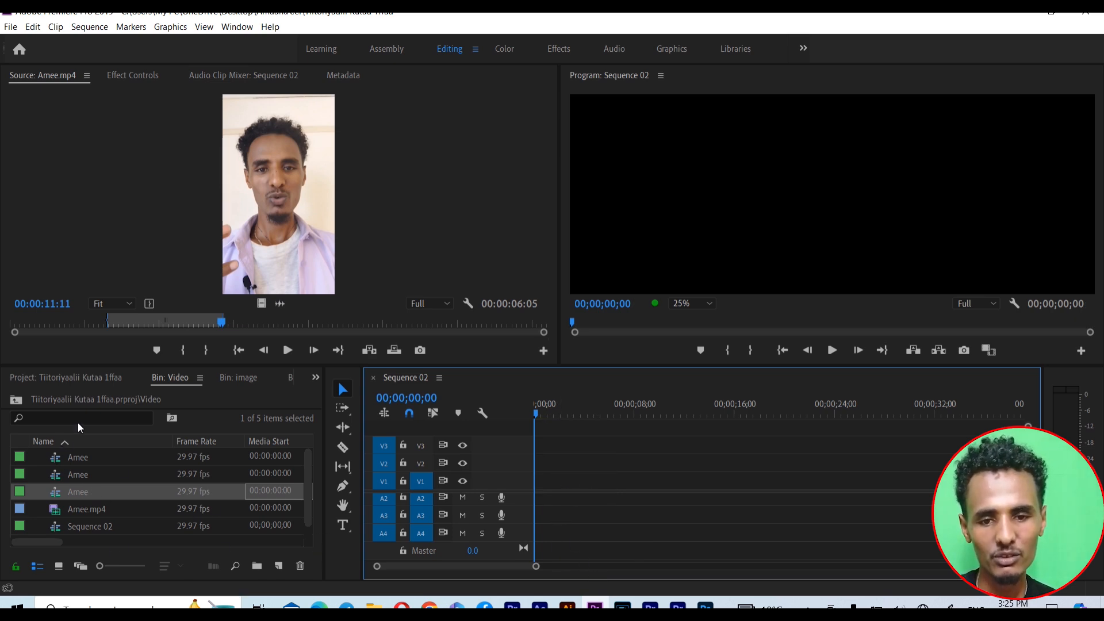
# Load the full-length Amee.mp4 in the Source Monitor and place it on V2 and A2 at the start of Sequence 02, keeping existing settings
pyautogui.click(70, 378)
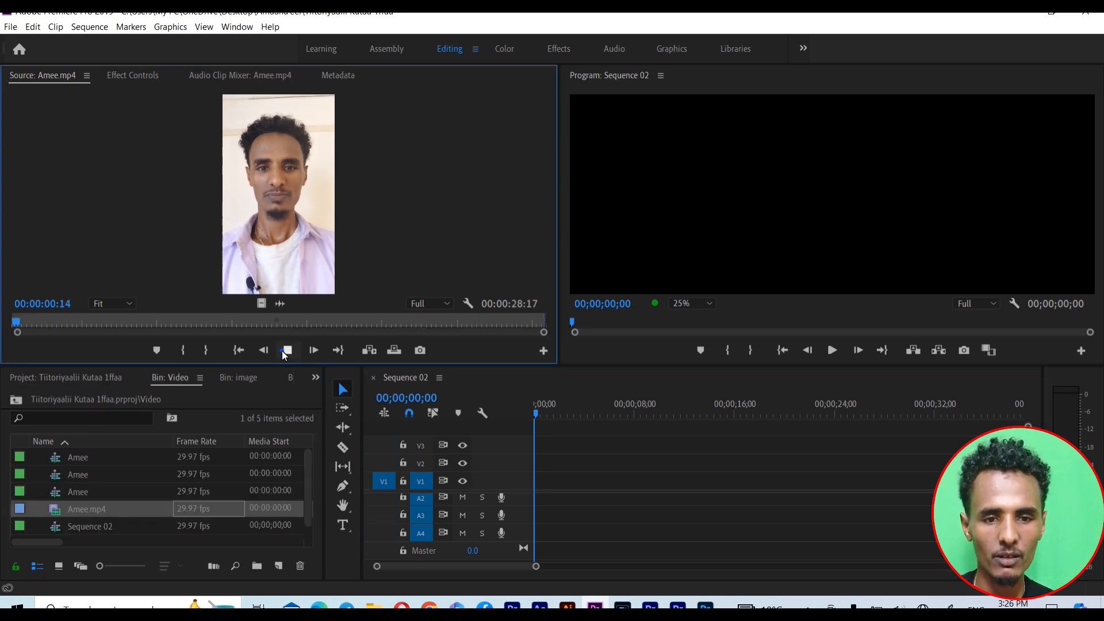
pyautogui.click(285, 350)
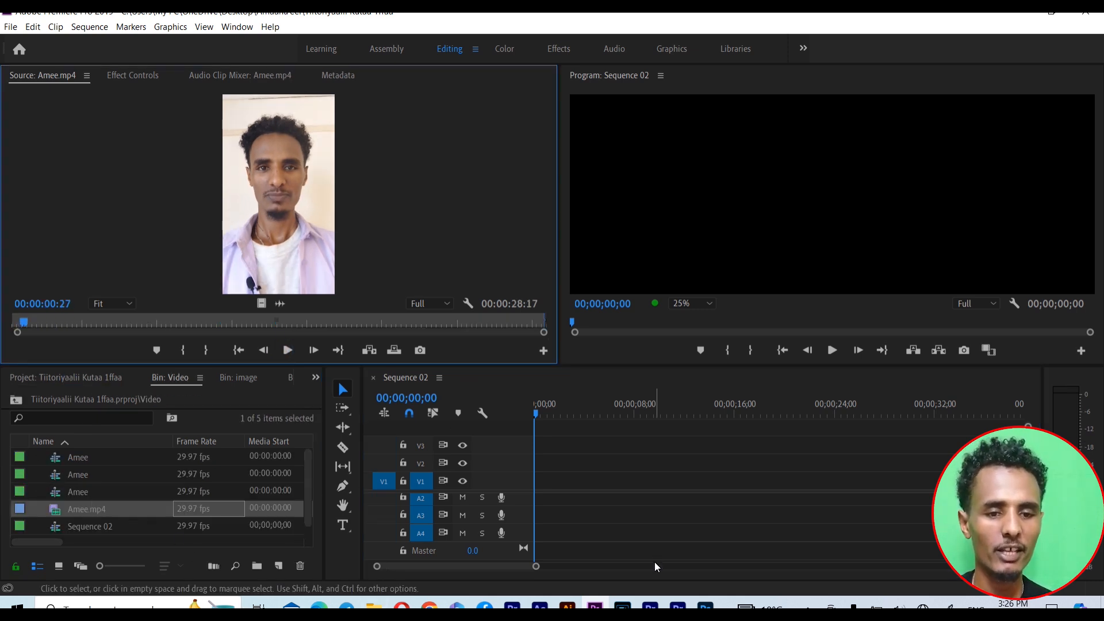
pyautogui.moveTo(251, 187); pyautogui.dragTo(532, 471)
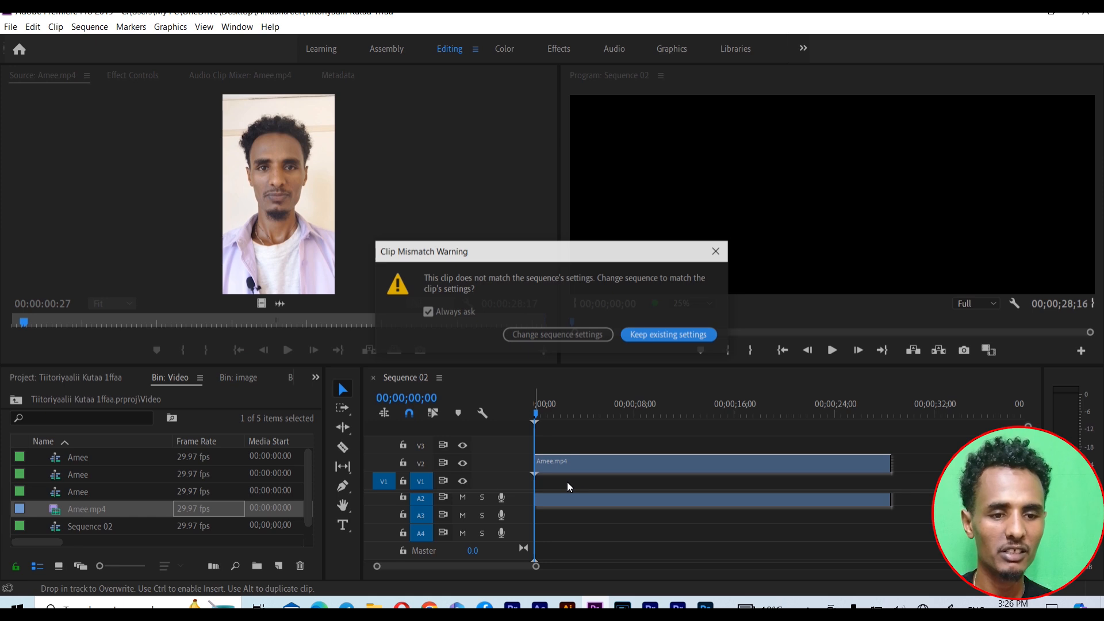
pyautogui.click(643, 337)
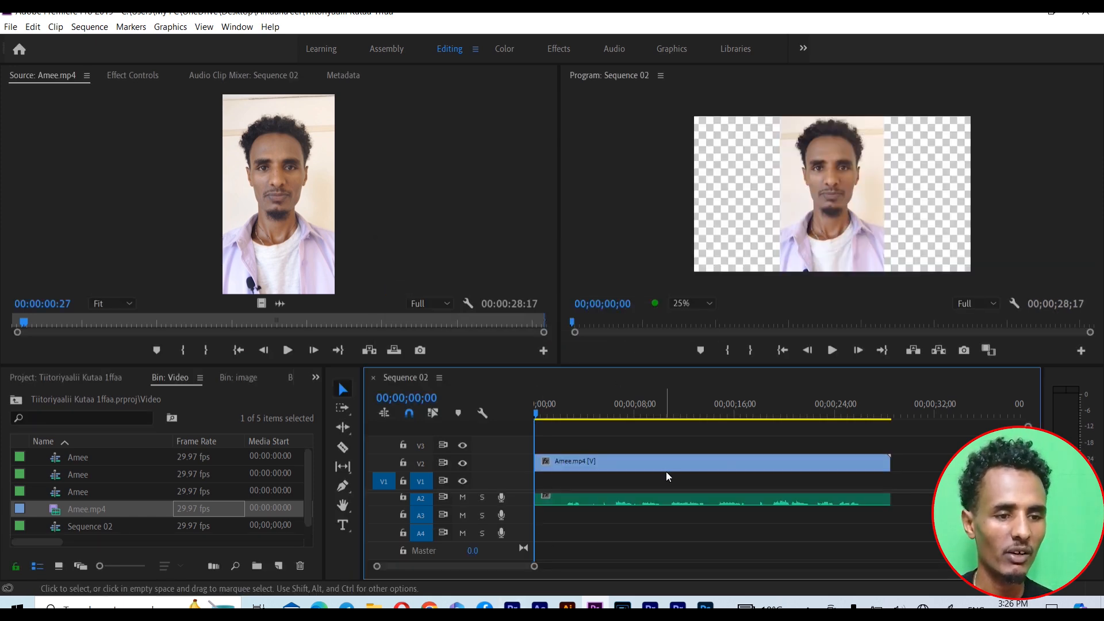
# Move the Sequence 02 playhead to 00;00;02;27 and set the Program Monitor zoom to Fit
pyautogui.moveTo(536, 572); pyautogui.dragTo(595, 575)
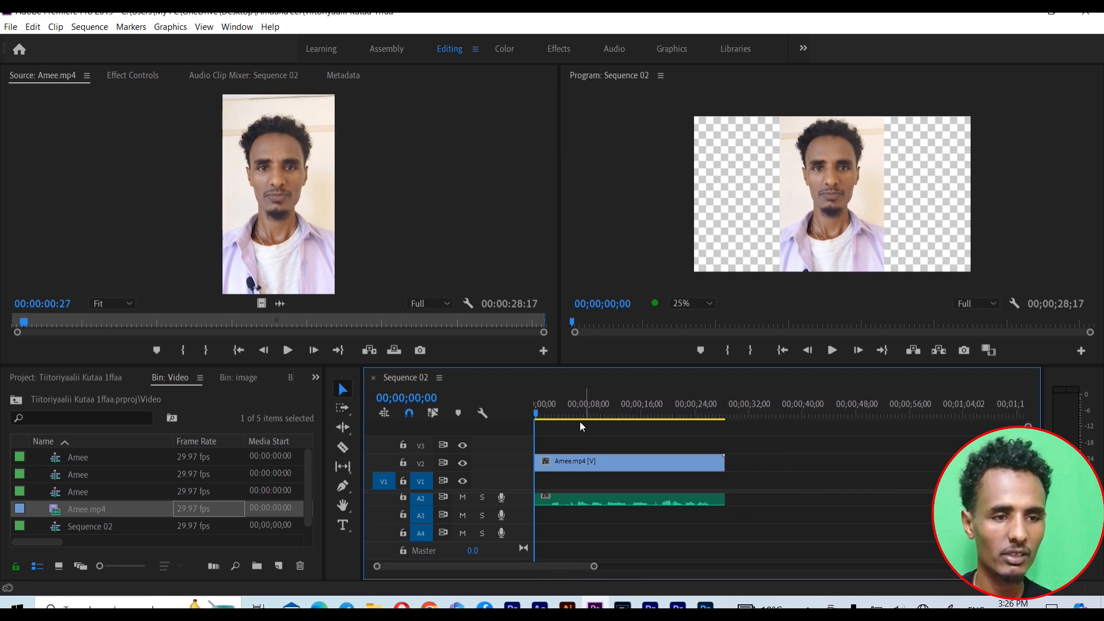
pyautogui.moveTo(536, 421)
pyautogui.mouseDown()
pyautogui.moveTo(682, 422)
pyautogui.moveTo(555, 416)
pyautogui.mouseUp()
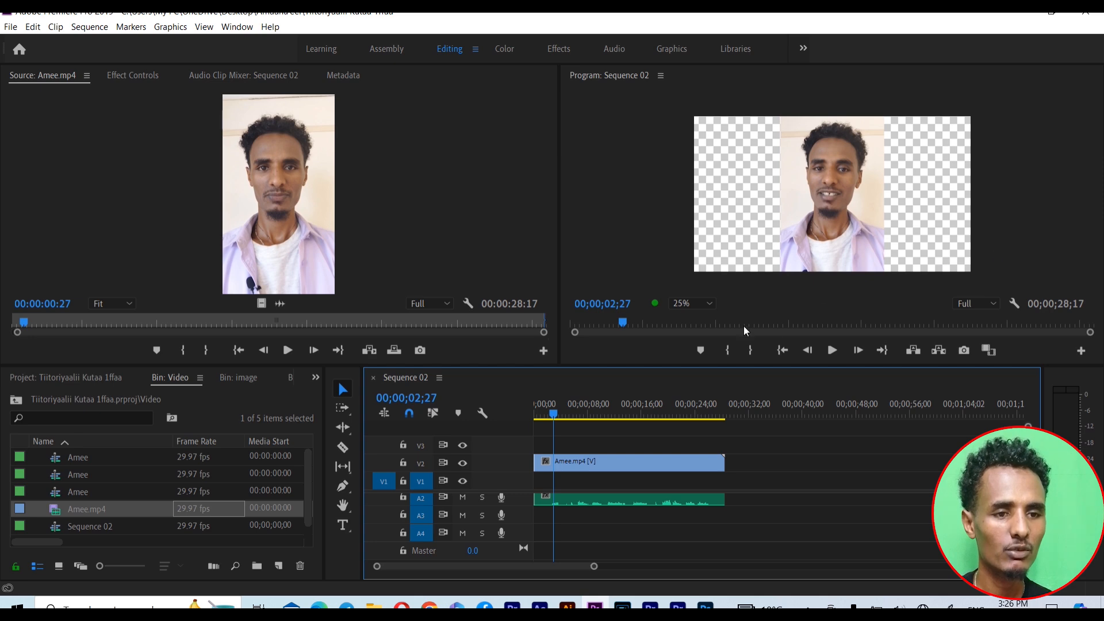
pyautogui.click(706, 305)
pyautogui.click(699, 320)
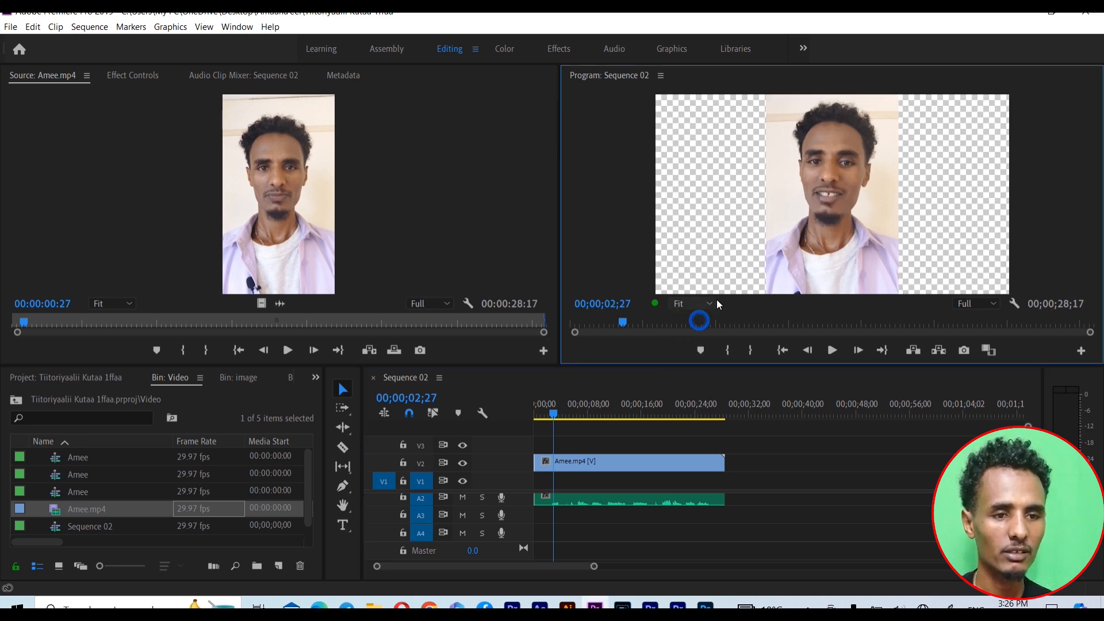
# Try duplicating the Amee.mp4 video clip from V2 onto V3, and undo the duplication
pyautogui.click(596, 464)
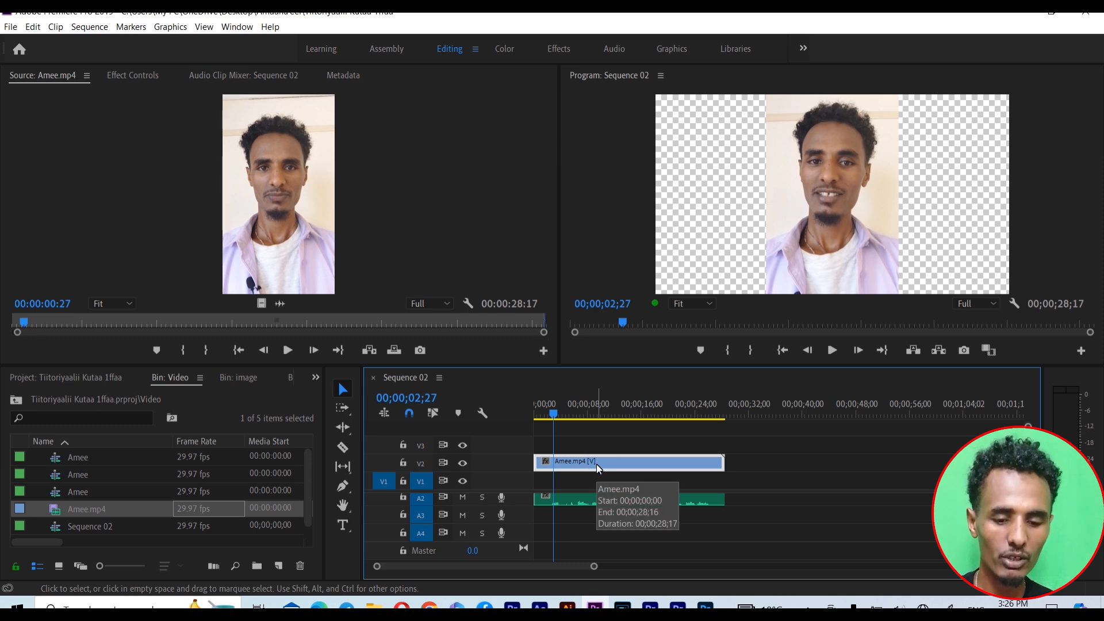
pyautogui.moveTo(596, 464); pyautogui.dragTo(590, 444)
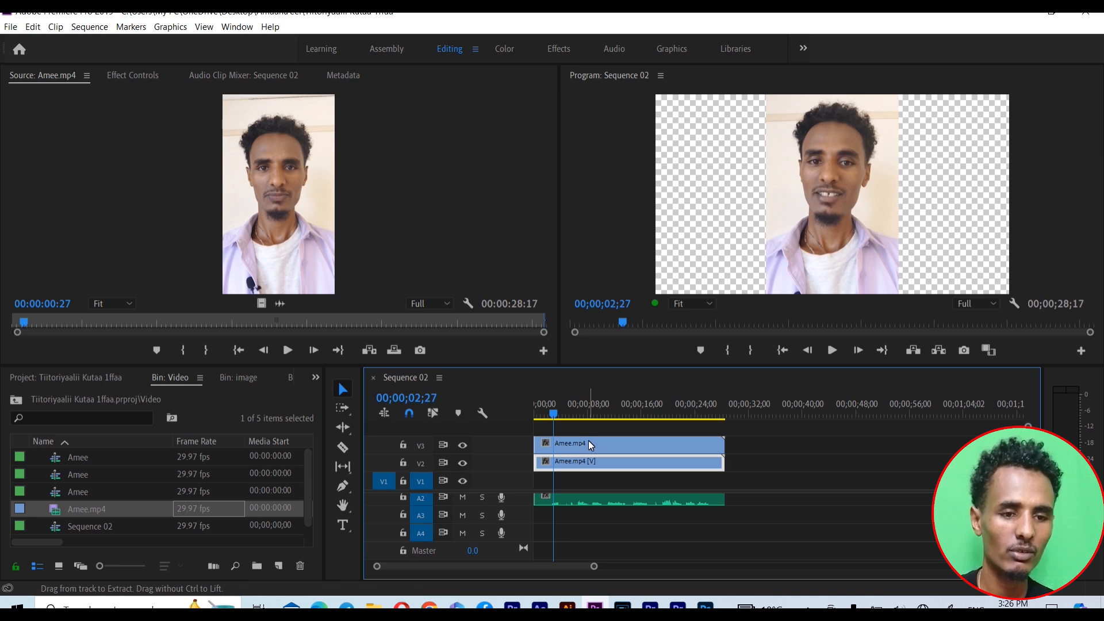
pyautogui.hotkey('ctrl', 'z')
# Add another copy of Amee.mp4 from the Video bin to V3 and A3, and delete that copy's audio and video
pyautogui.moveTo(80, 512); pyautogui.dragTo(529, 447)
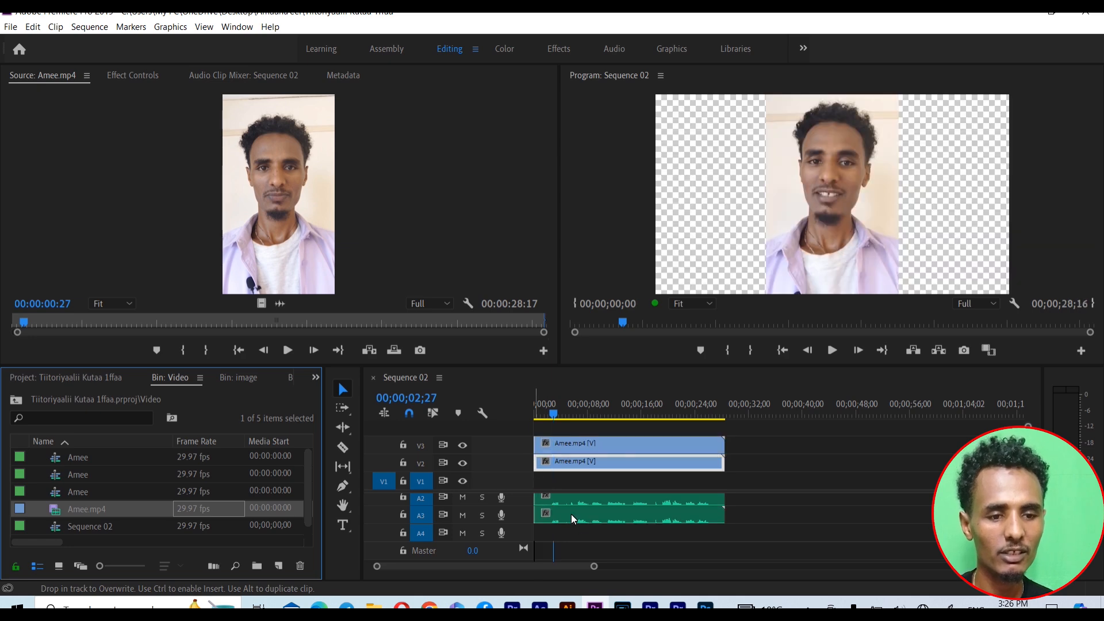
pyautogui.click(579, 516)
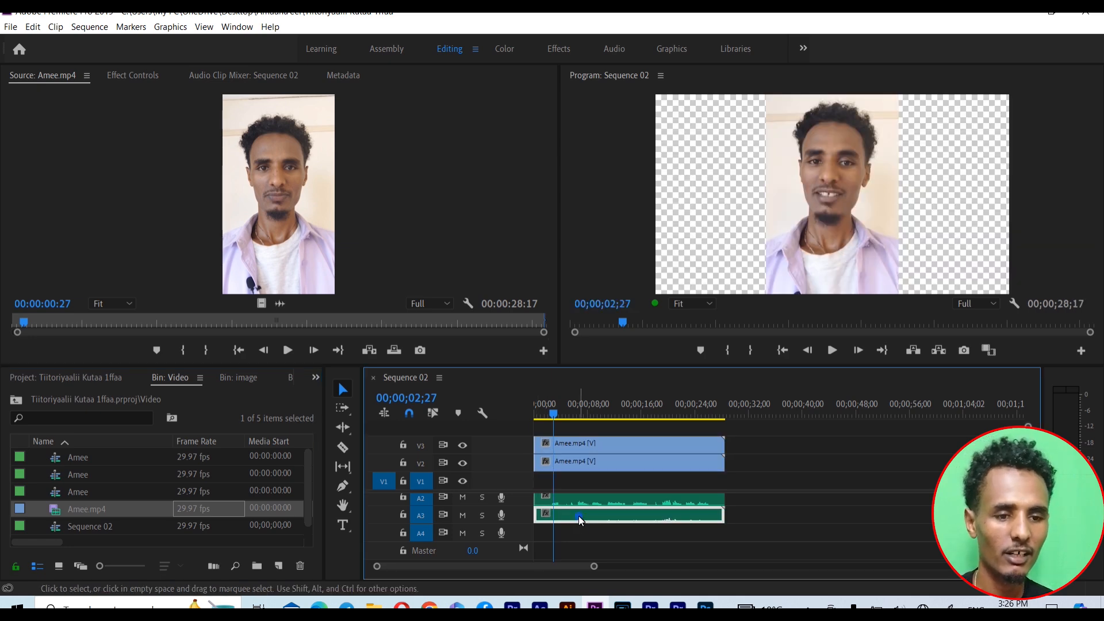
pyautogui.press('Delete')
pyautogui.click(574, 441)
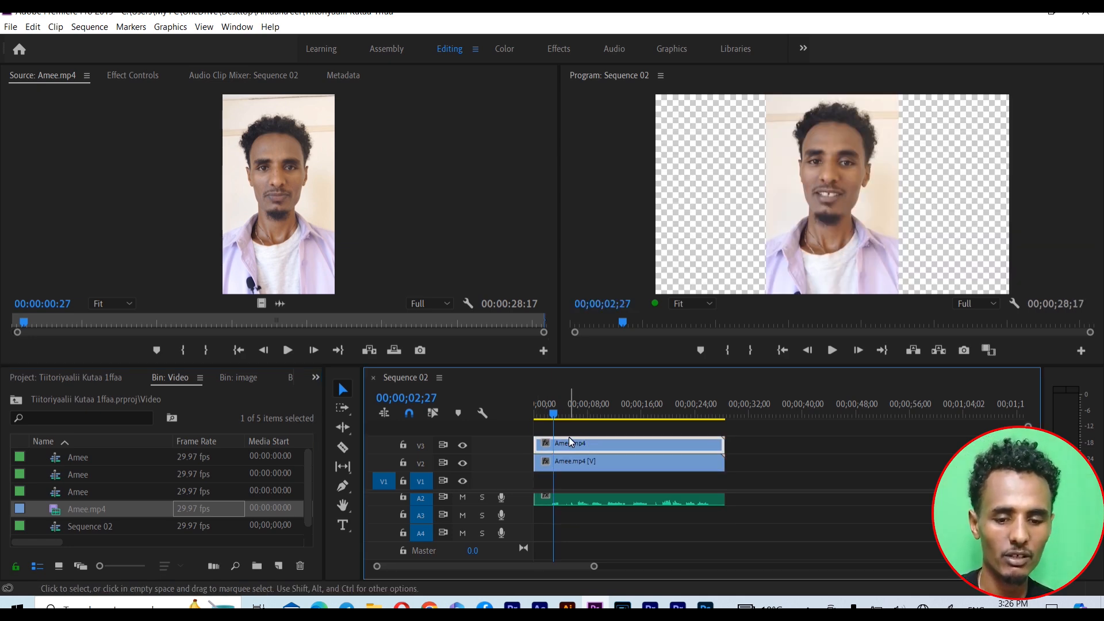
pyautogui.hotkey('ctrl', 'z')
pyautogui.press('Delete')
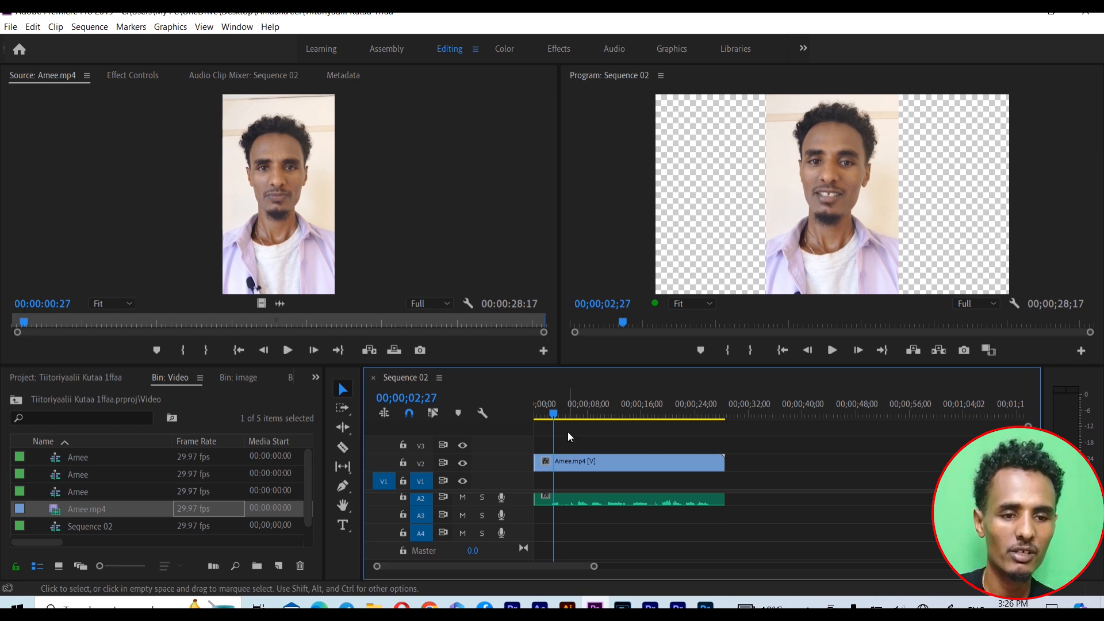
# Try copying the Amee.mp4 video clip from V2 and pasting it at 00;00;31;18, and delete the pasted copy
pyautogui.moveTo(548, 413); pyautogui.dragTo(541, 413)
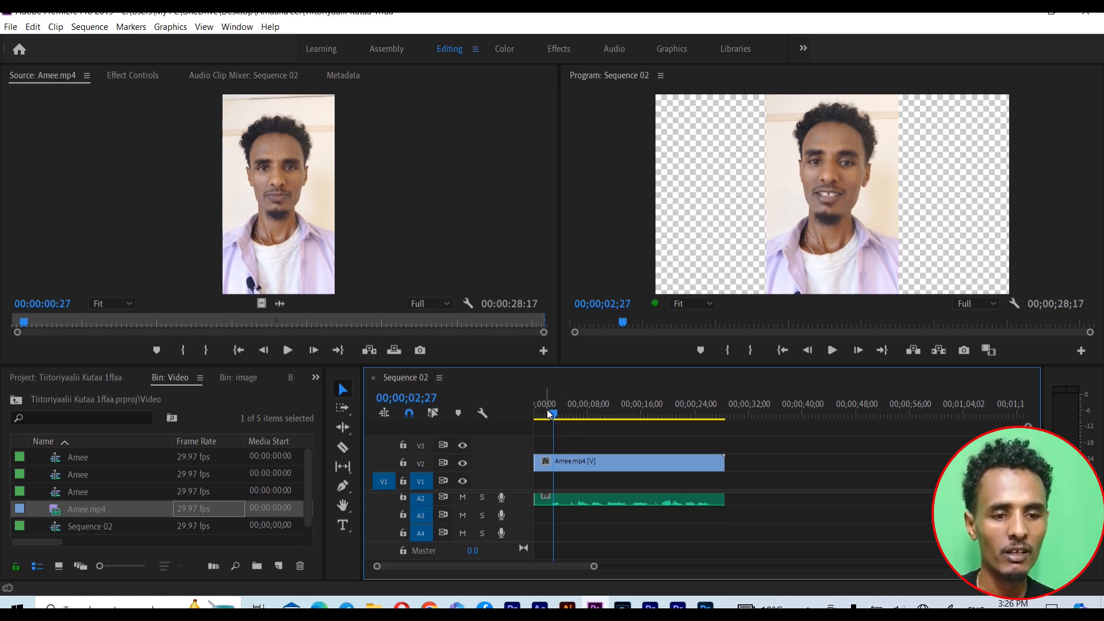
pyautogui.rightClick(565, 462)
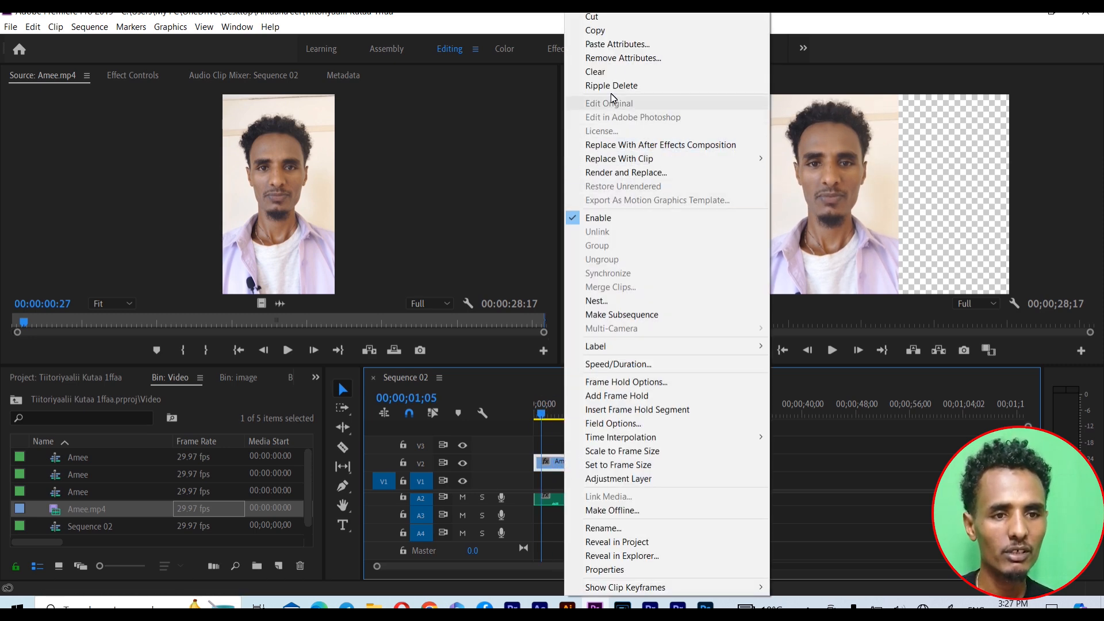
pyautogui.click(599, 30)
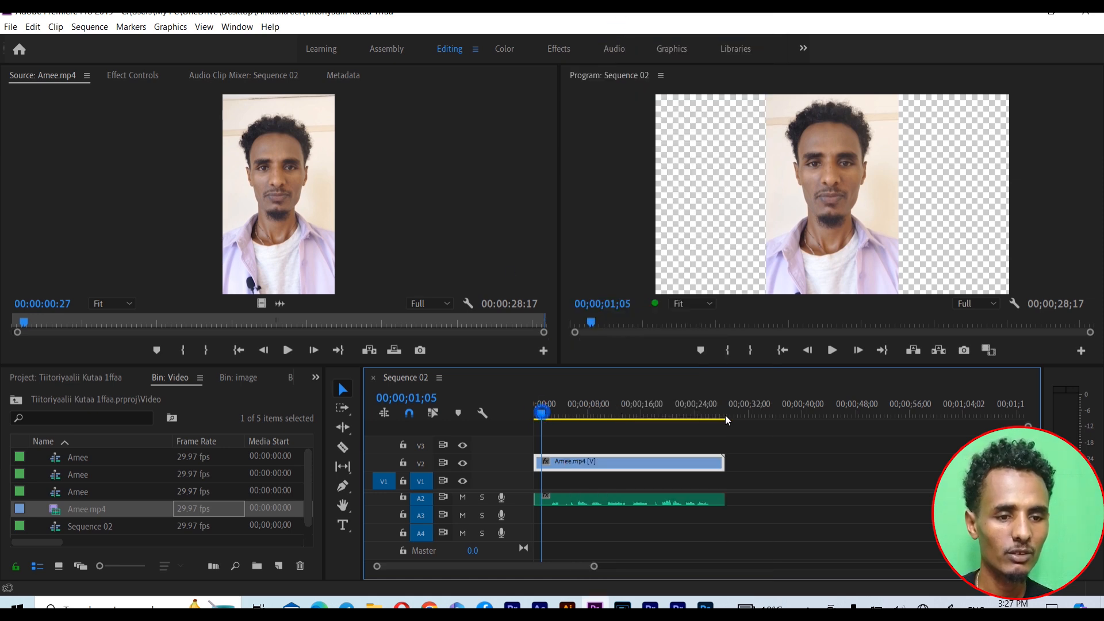
pyautogui.moveTo(541, 414); pyautogui.dragTo(746, 414)
pyautogui.click(771, 455)
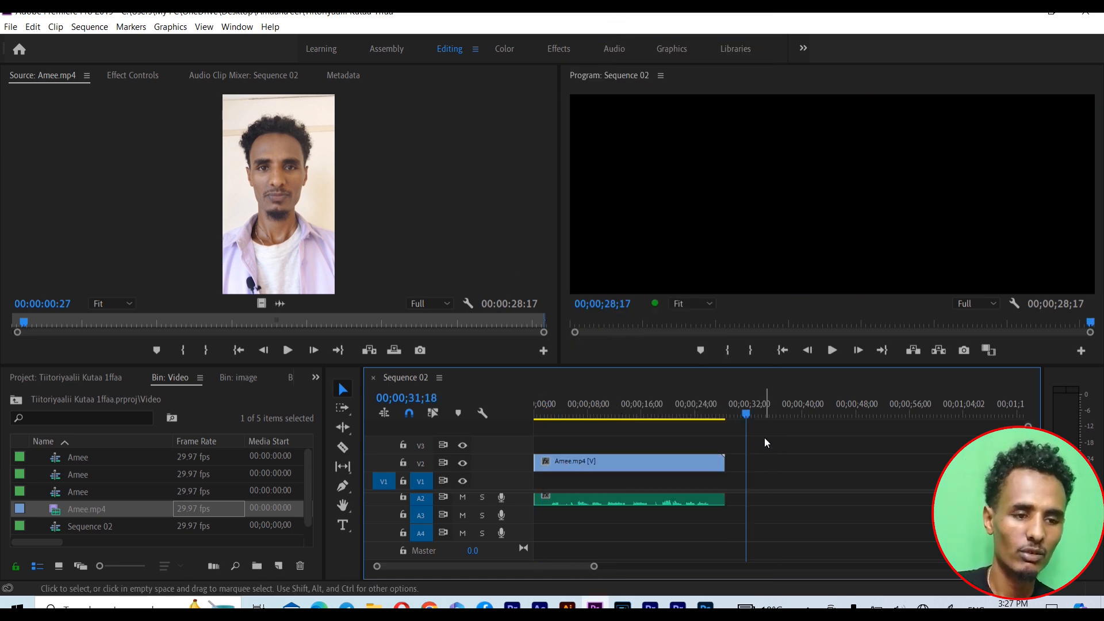
pyautogui.hotkey('ctrl', 'v')
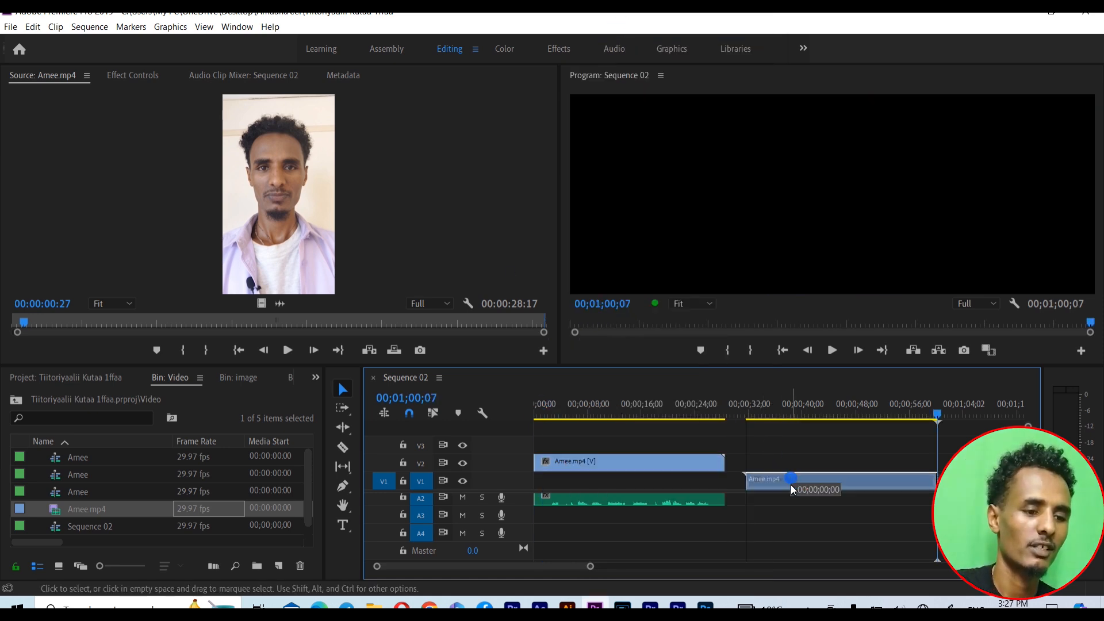
pyautogui.press('Delete')
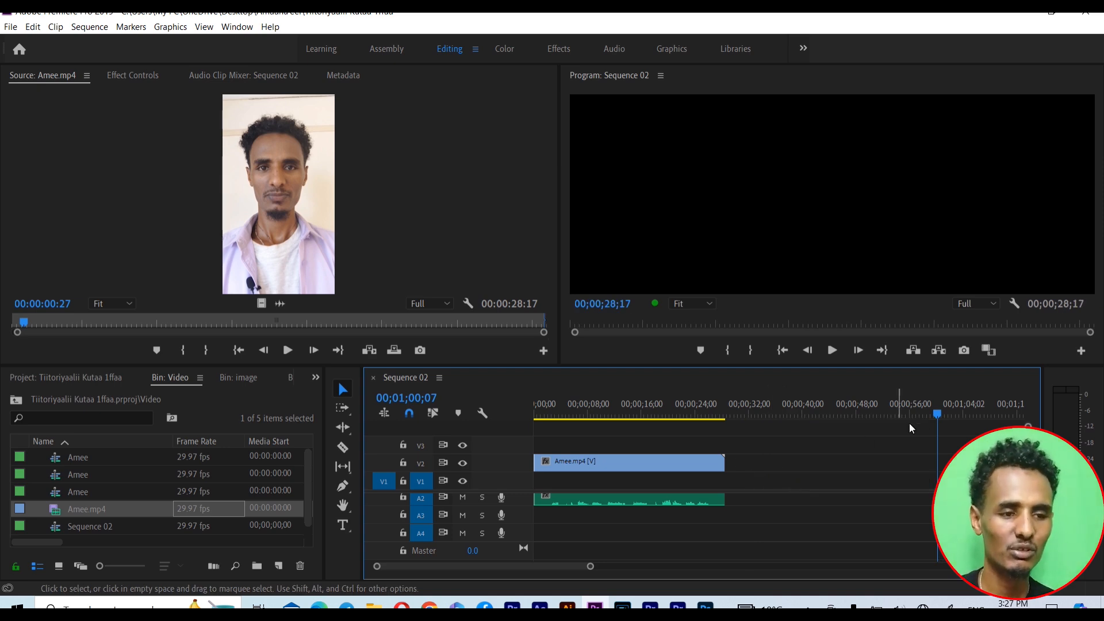
# Duplicate the Amee.mp4 video onto V2 and V3 at the start of Sequence 02, and select the V2 copy
pyautogui.moveTo(936, 412); pyautogui.dragTo(532, 405)
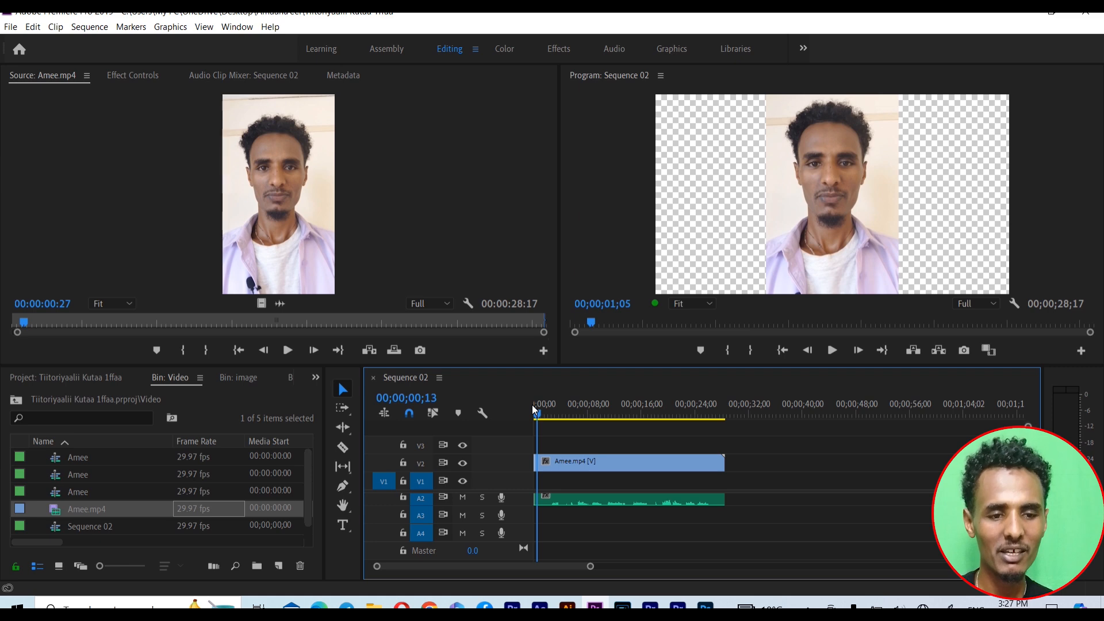
pyautogui.moveTo(599, 466); pyautogui.dragTo(598, 449)
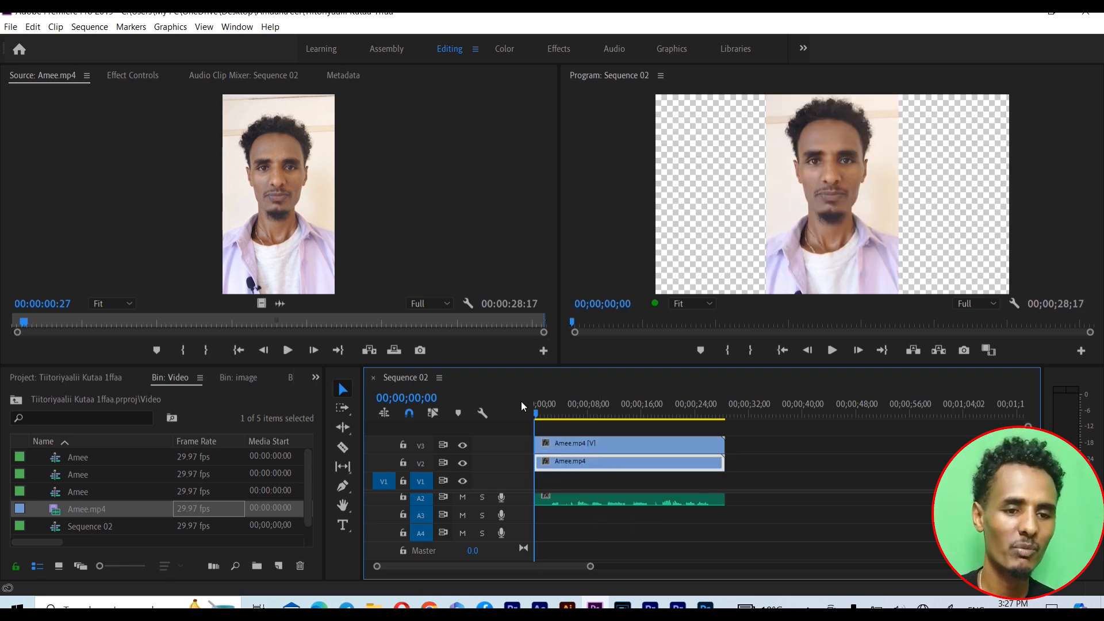
pyautogui.click(564, 447)
pyautogui.click(567, 462)
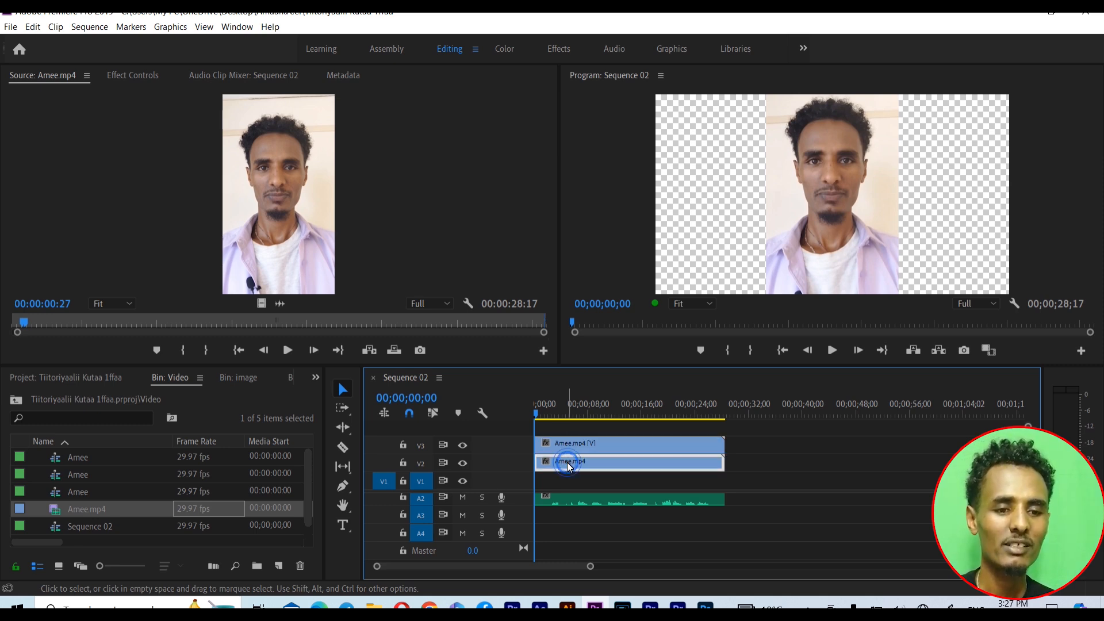
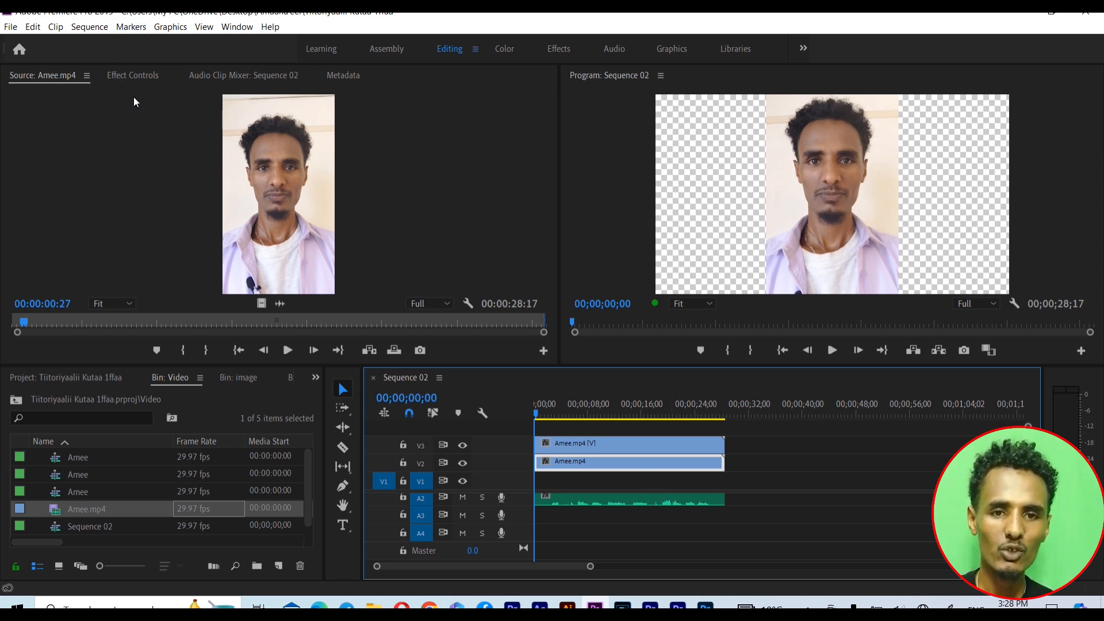
# Examine the source view, effect controls, audio clip mixer and metadata of Amee.mp4
pyautogui.click(127, 73)
pyautogui.click(40, 77)
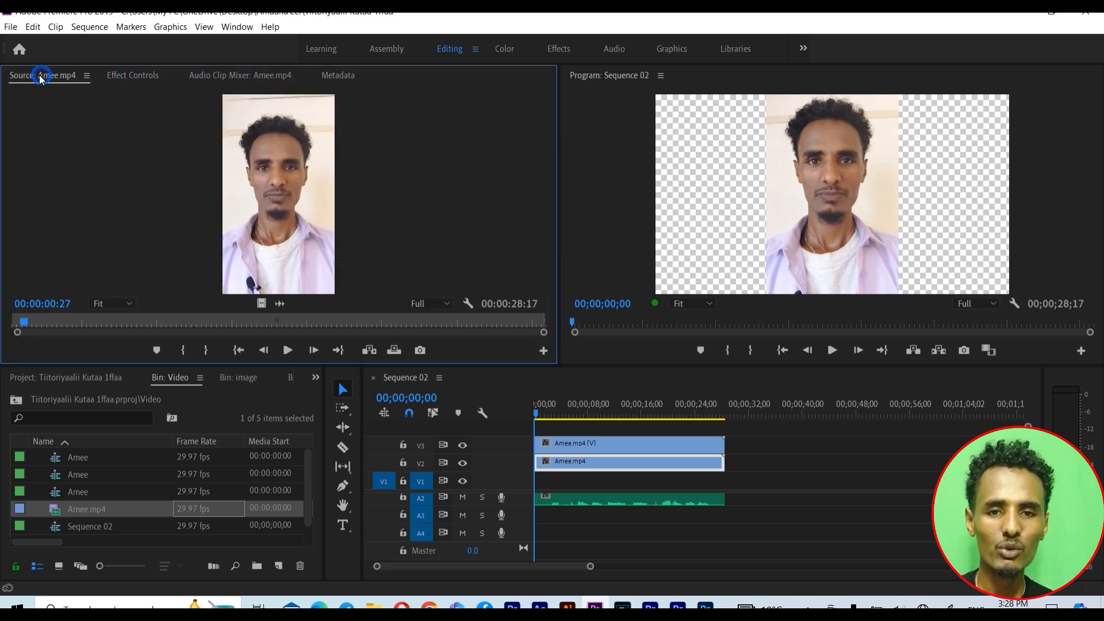
pyautogui.click(139, 72)
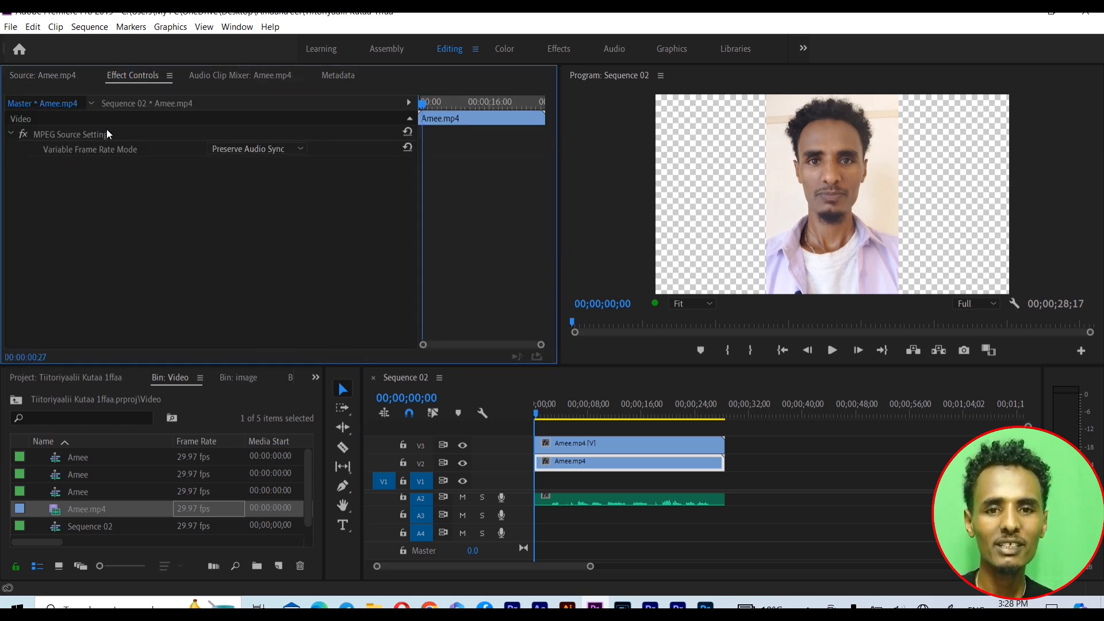
pyautogui.click(208, 73)
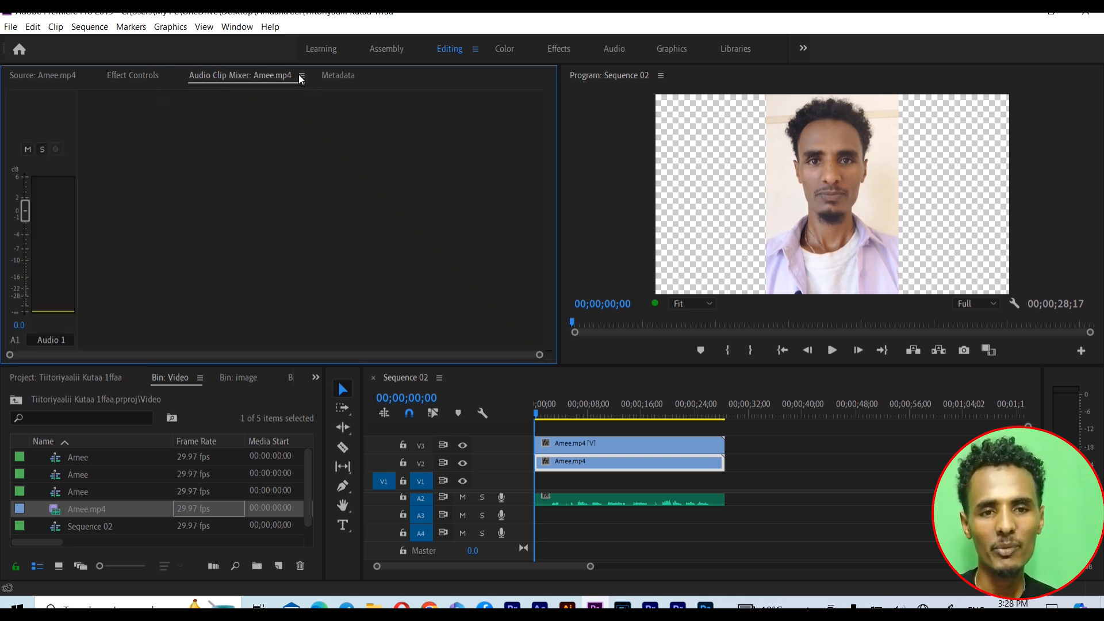
pyautogui.click(336, 77)
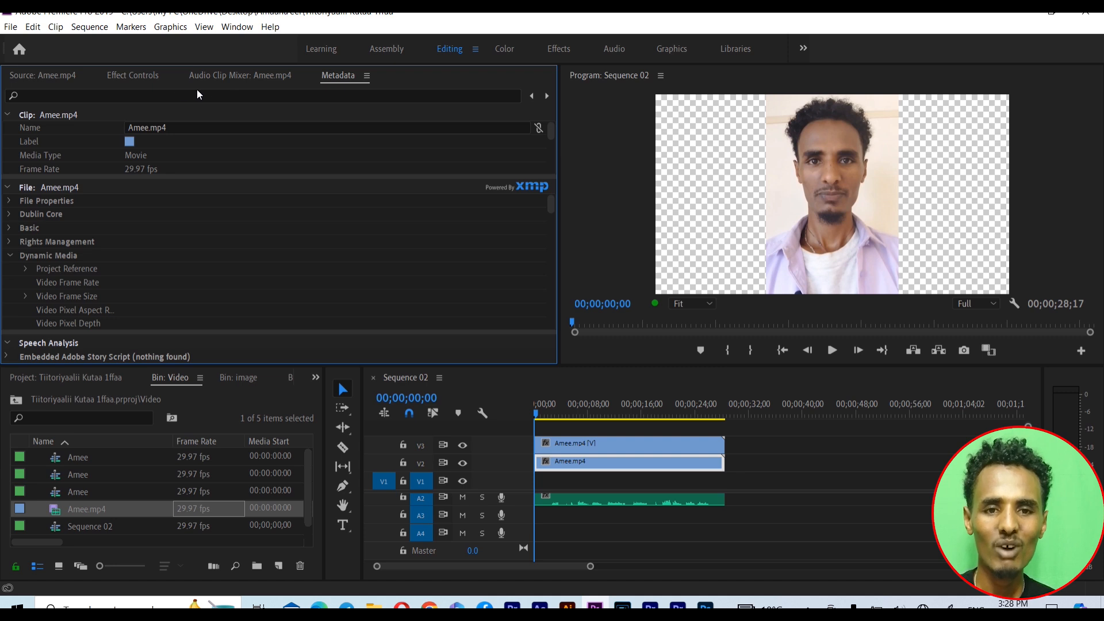
pyautogui.click(237, 71)
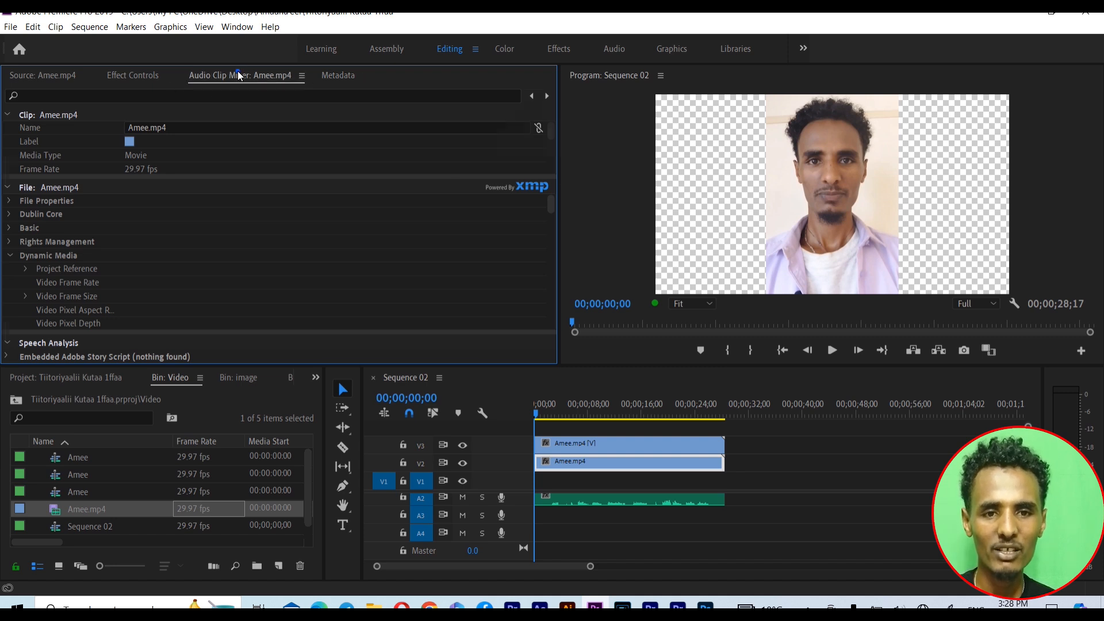
pyautogui.click(122, 74)
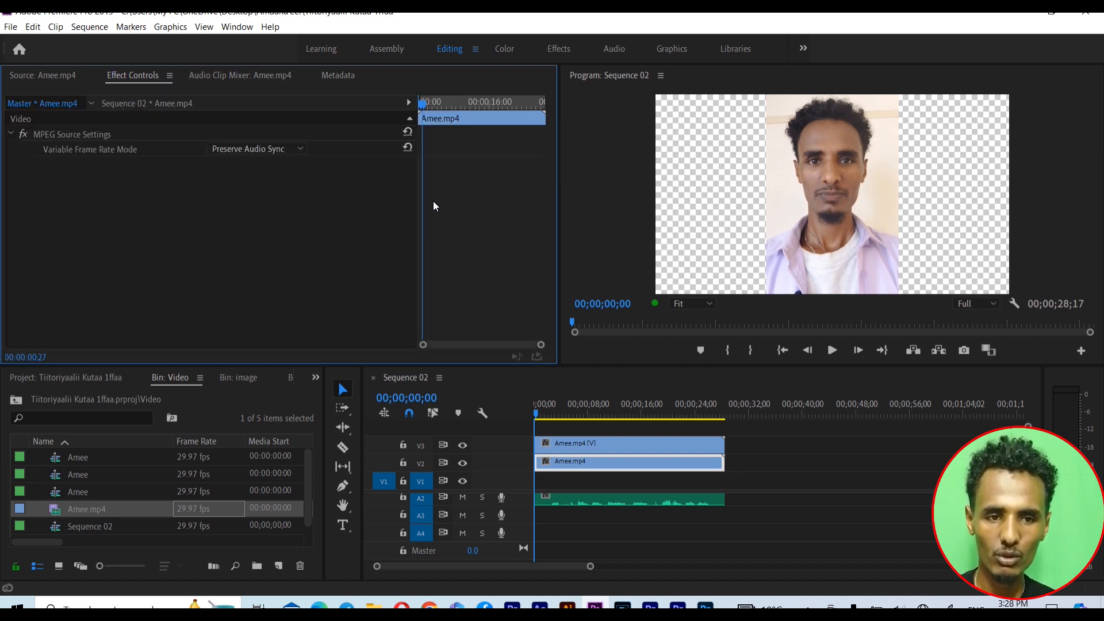
# Scale the V2 copy of Amee.mp4 uniformly to 276 and set its vertical position to 125
pyautogui.click(579, 464)
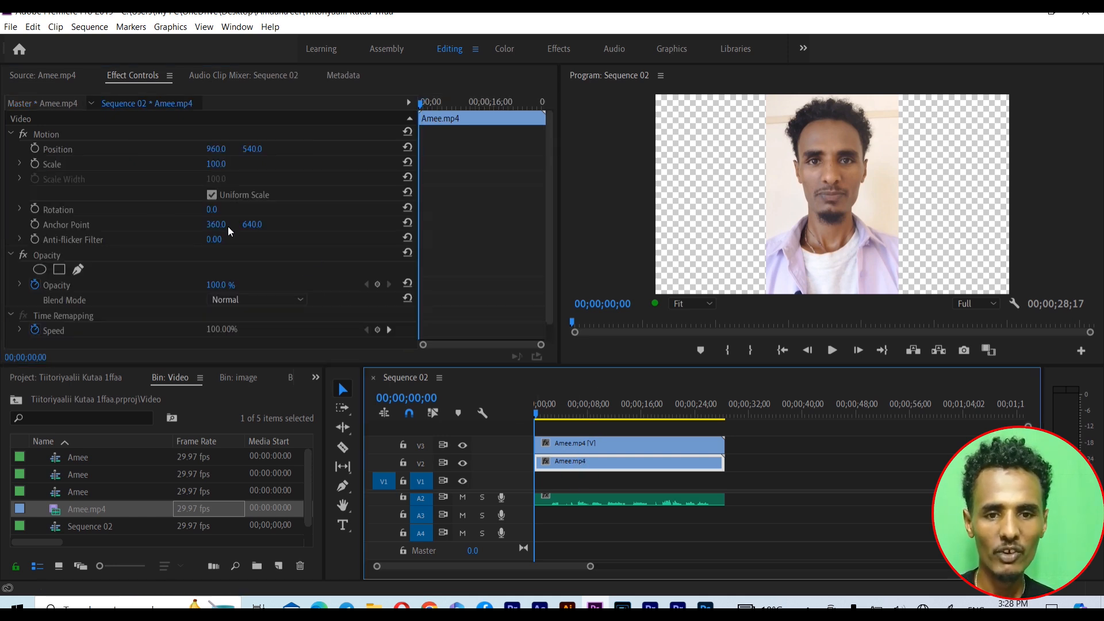
pyautogui.moveTo(217, 165); pyautogui.dragTo(227, 127)
pyautogui.click(226, 74)
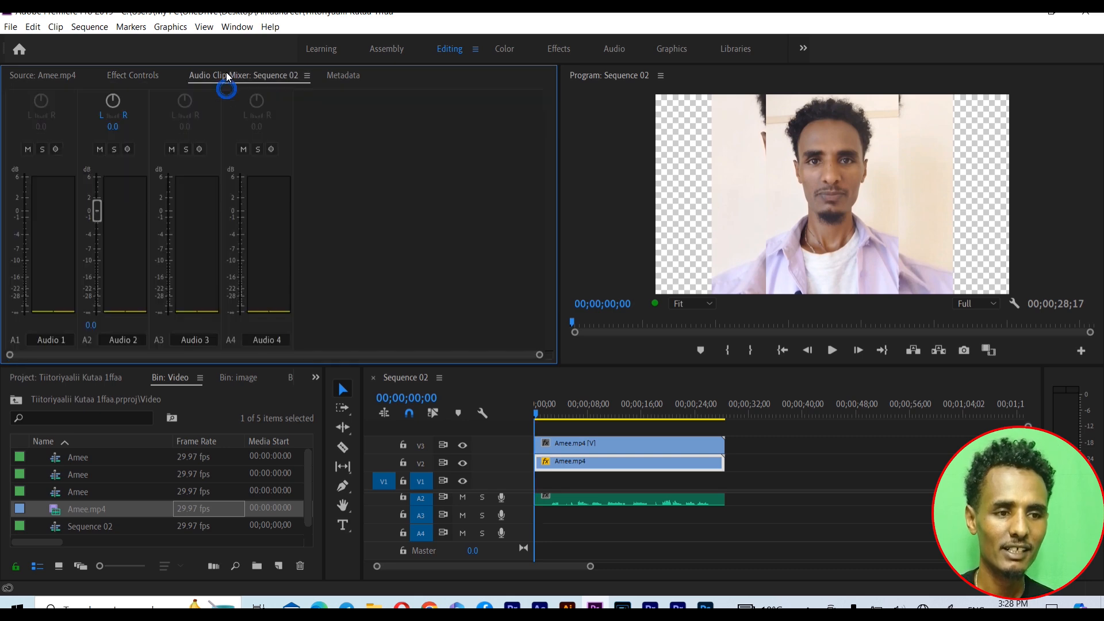
pyautogui.click(122, 77)
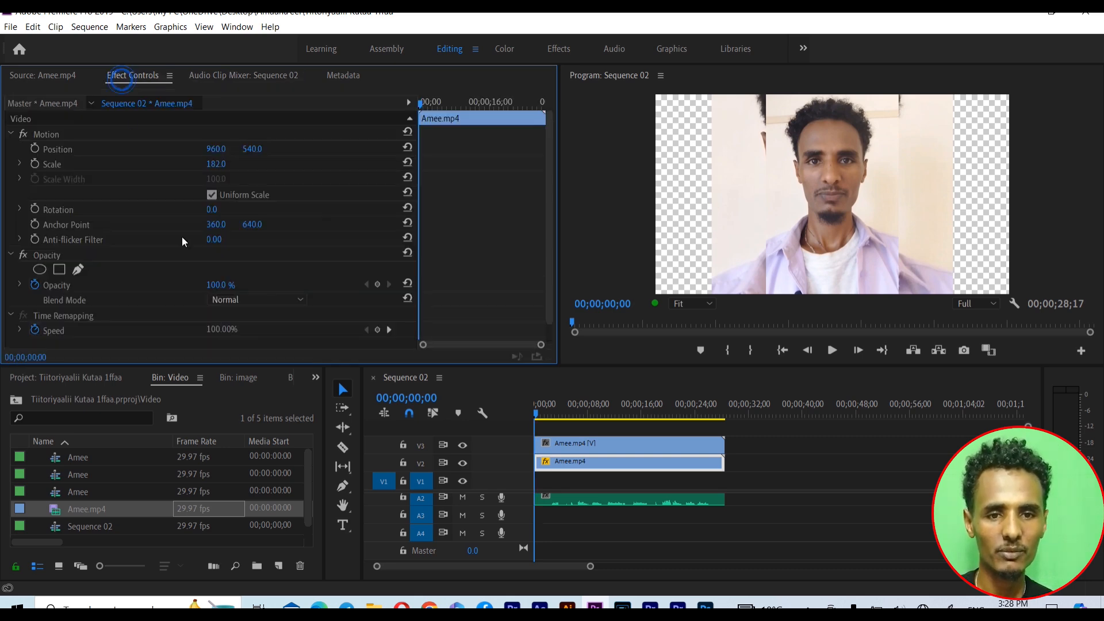
pyautogui.moveTo(212, 164)
pyautogui.mouseDown()
pyautogui.moveTo(212, 104)
pyautogui.moveTo(213, 176)
pyautogui.mouseUp()
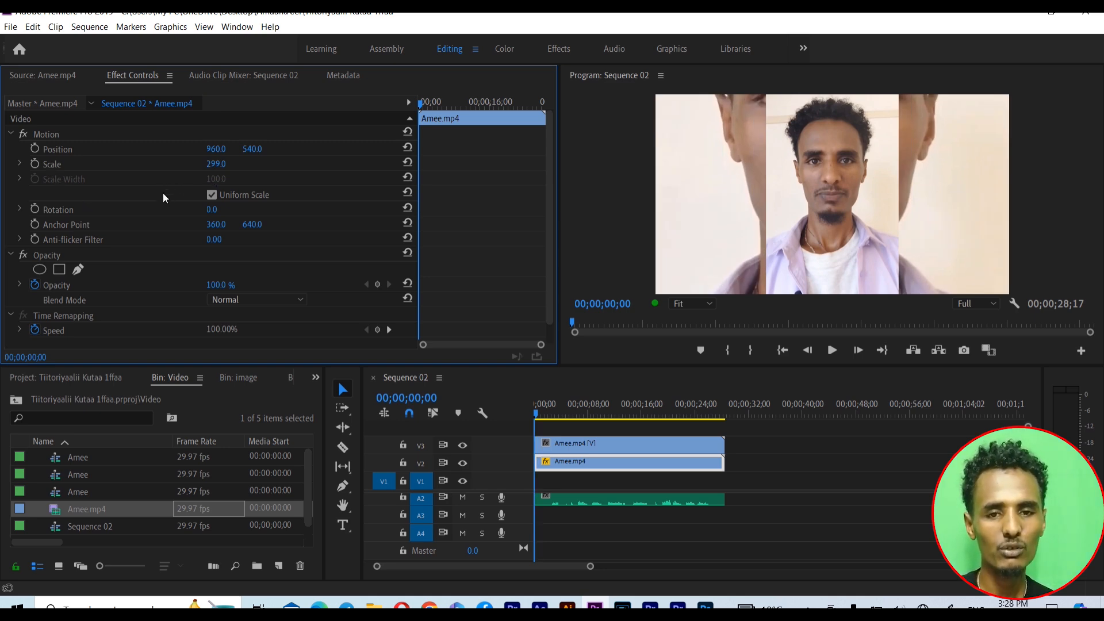
pyautogui.click(211, 196)
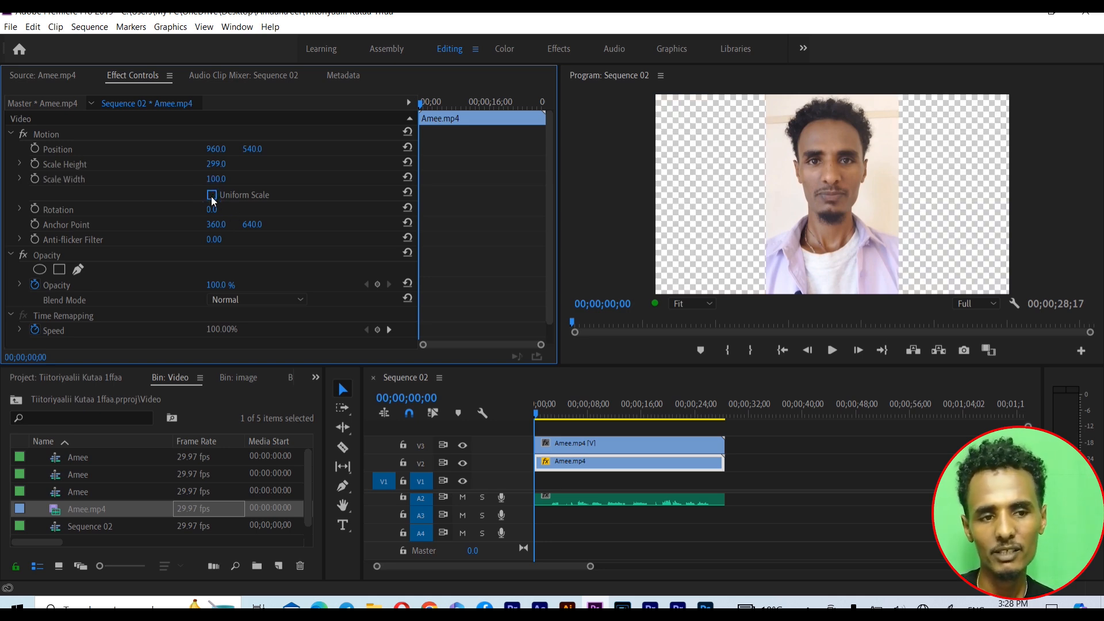
pyautogui.click(212, 196)
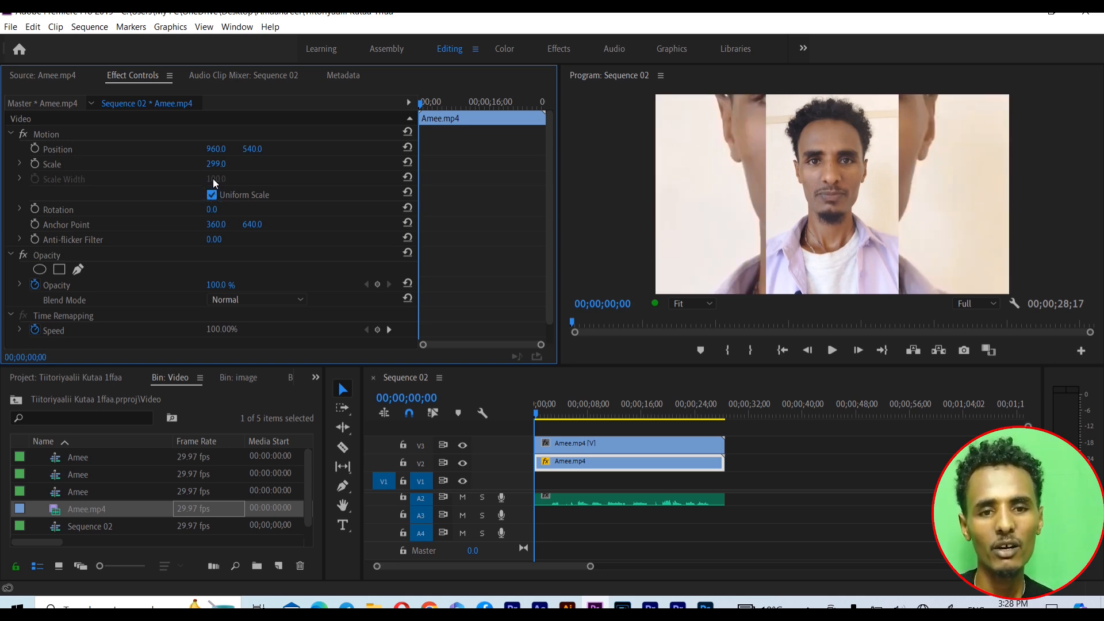
pyautogui.moveTo(214, 165); pyautogui.dragTo(530, 317)
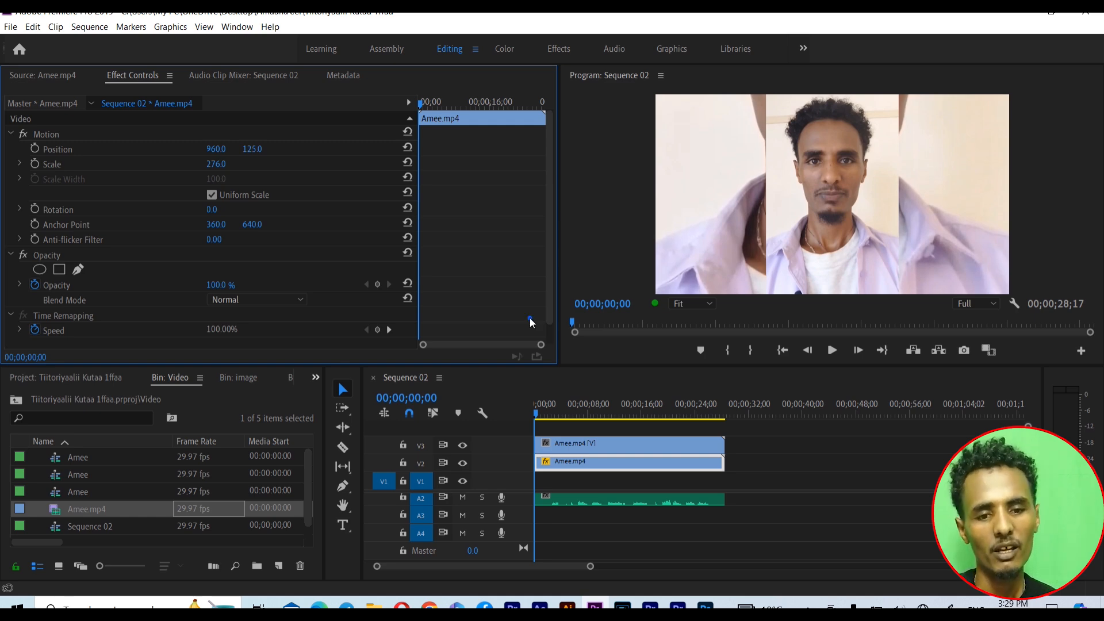
# Search the effects for "Gaus" and select the Gaussian Blur video effect
pyautogui.click(315, 378)
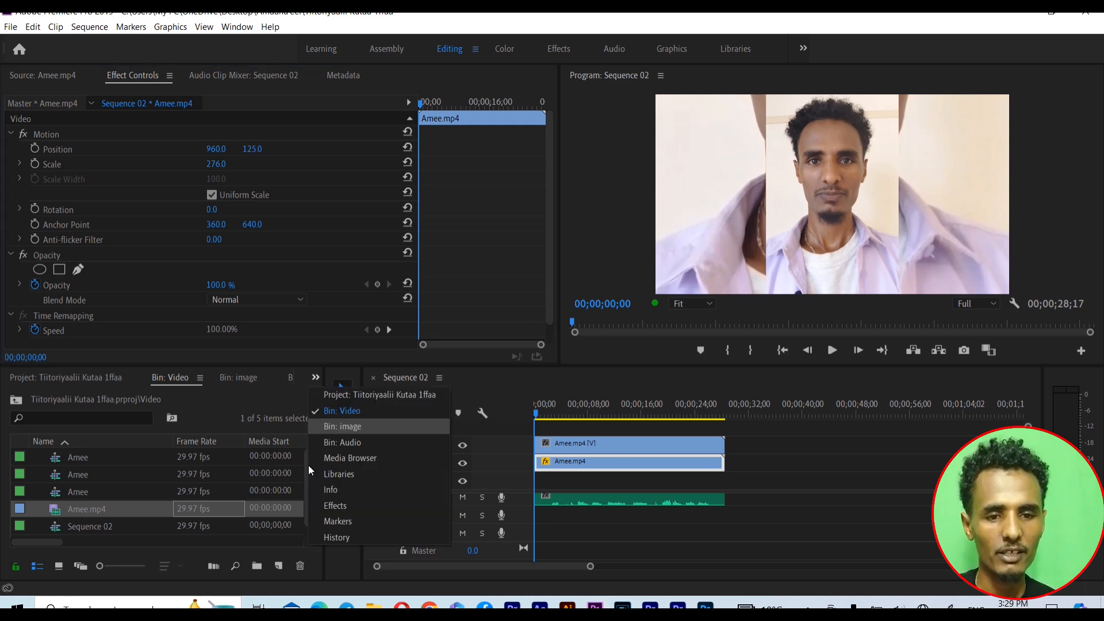
pyautogui.click(322, 505)
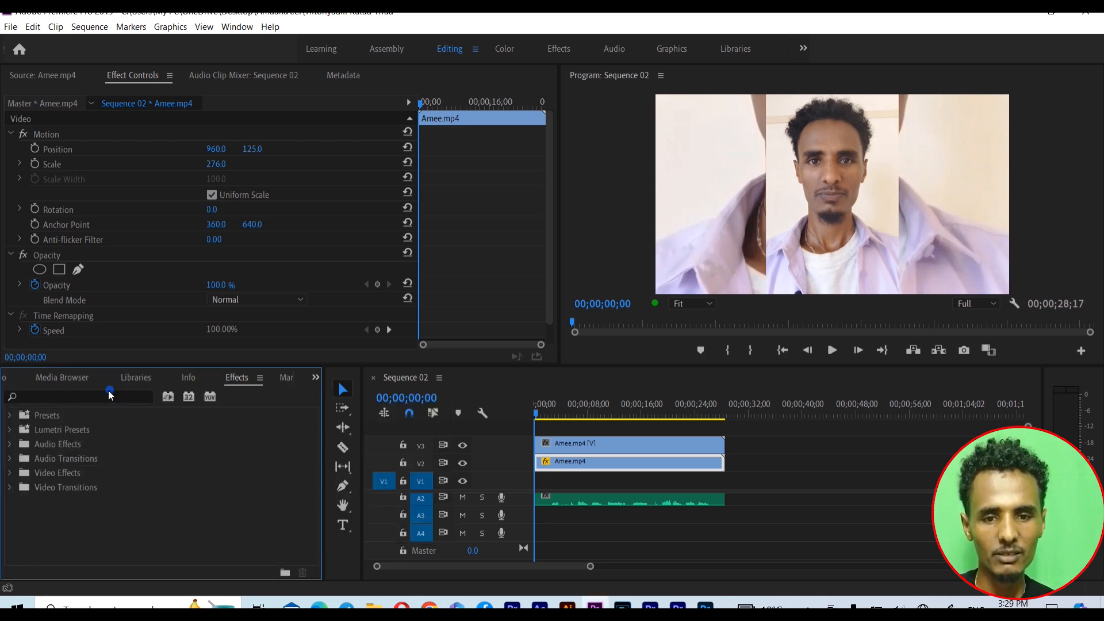
pyautogui.click(107, 398)
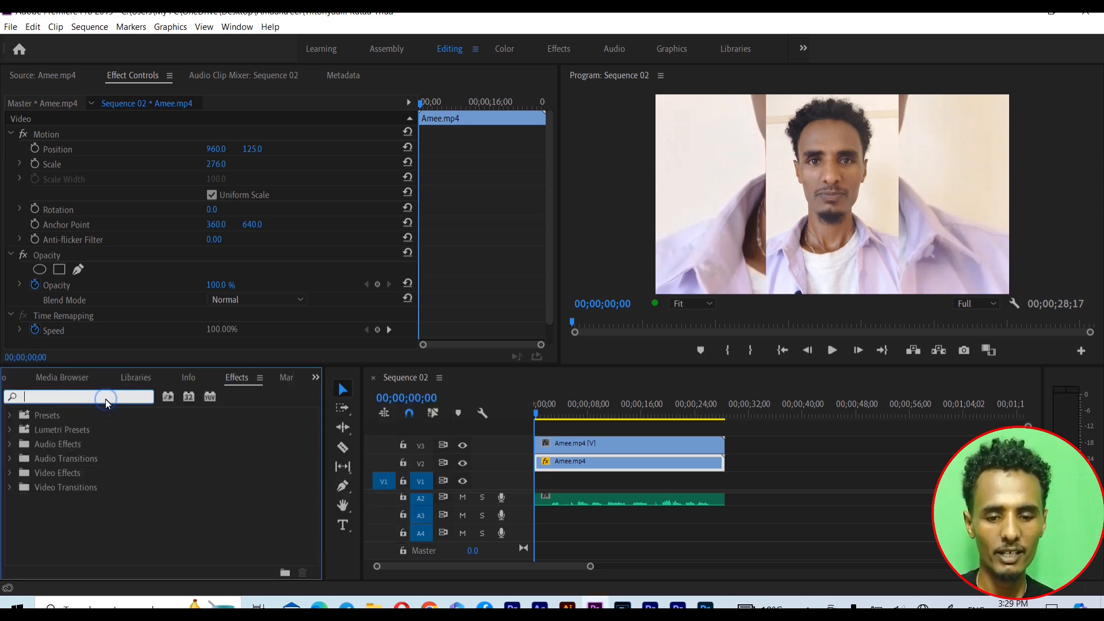
pyautogui.write('Gaus')
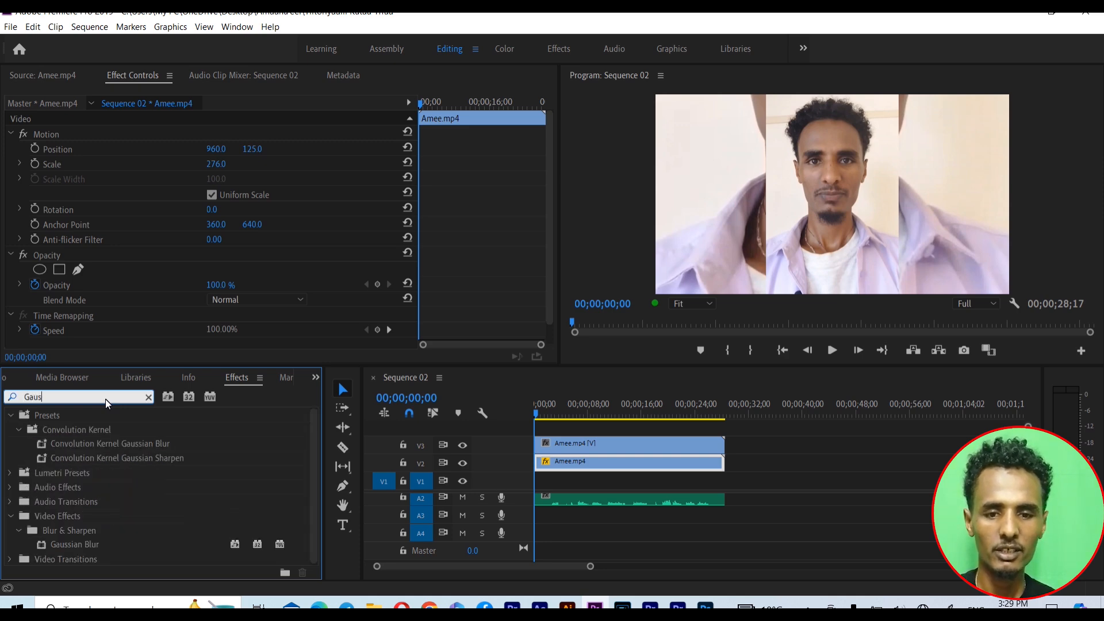
pyautogui.click(114, 547)
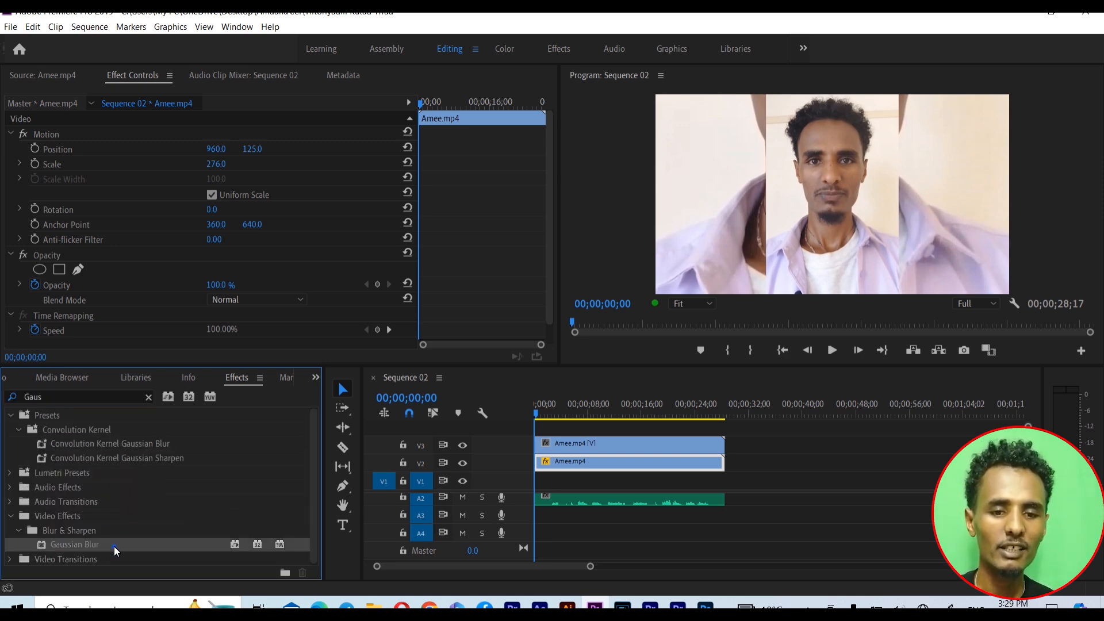
# Try applying Gaussian Blur to the V2 Amee.mp4 clip, and undo the effect
pyautogui.moveTo(308, 570); pyautogui.dragTo(244, 512)
pyautogui.moveTo(450, 469); pyautogui.dragTo(551, 471)
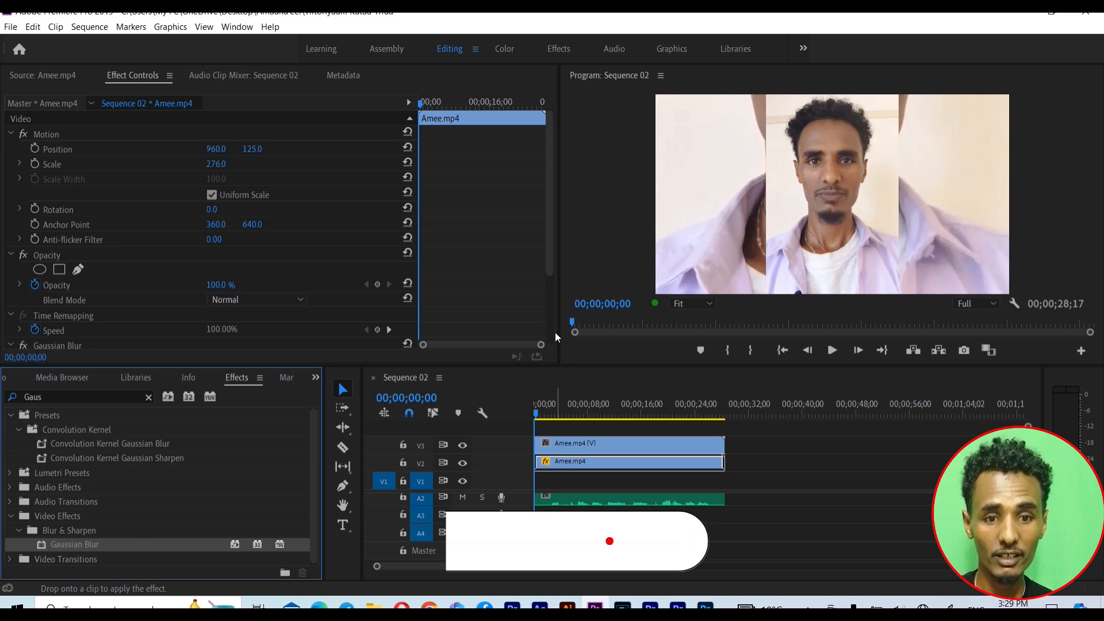
pyautogui.scroll(-3, 544, 292)
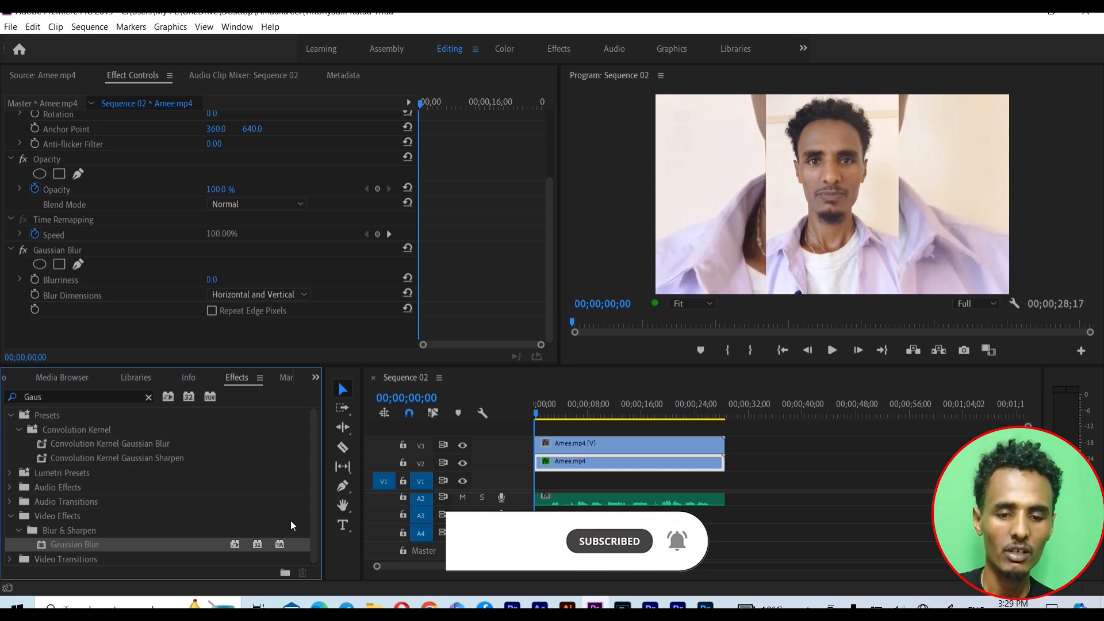
pyautogui.hotkey('ctrl', 'z')
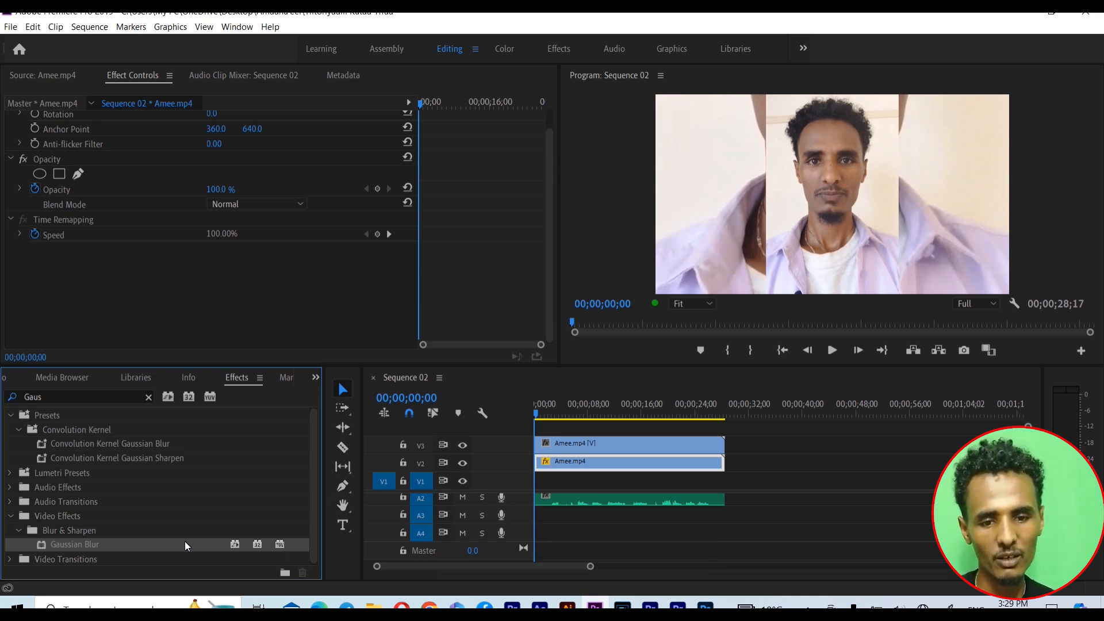
# Apply Gaussian Blur to the V2 Amee.mp4 clip and set its Blurriness to 64
pyautogui.moveTo(182, 544); pyautogui.dragTo(254, 286)
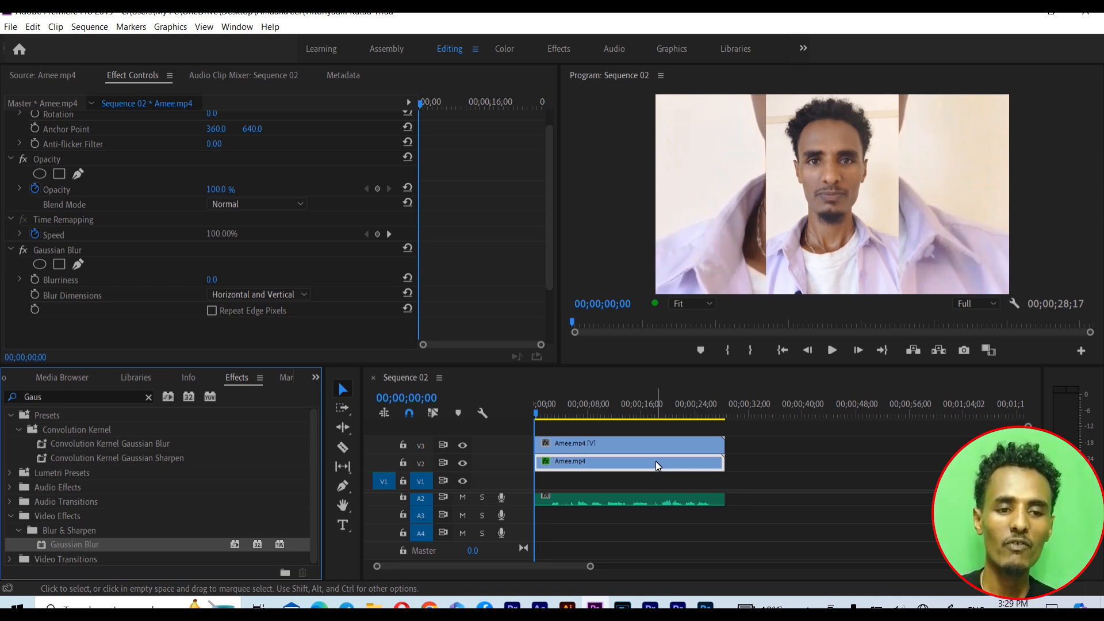
pyautogui.click(215, 283)
pyautogui.moveTo(216, 274); pyautogui.dragTo(216, 271)
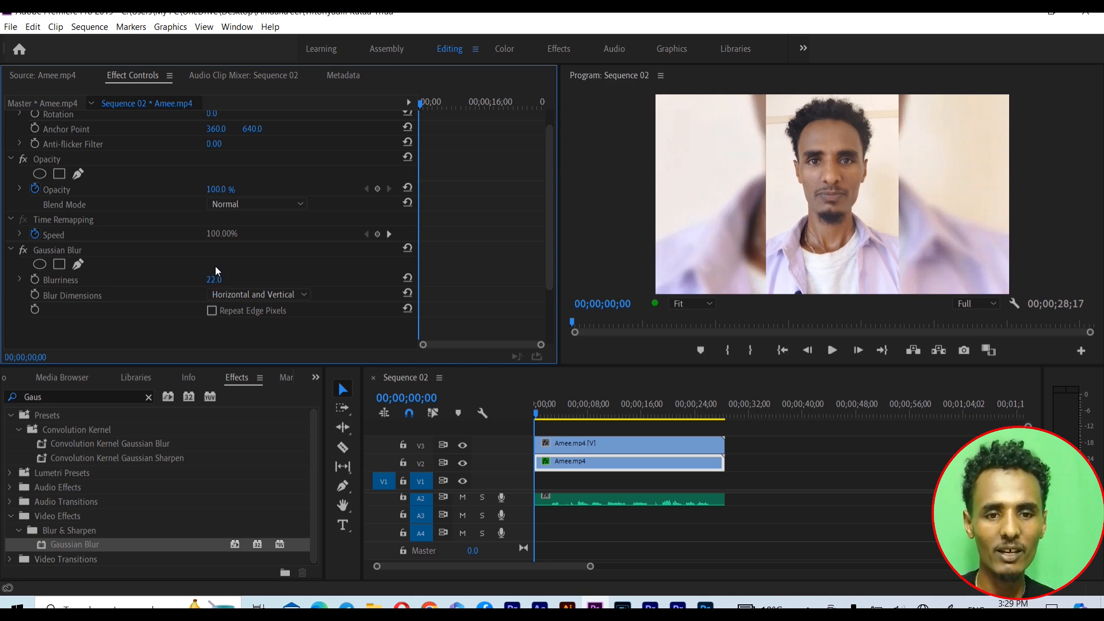
pyautogui.click(222, 275)
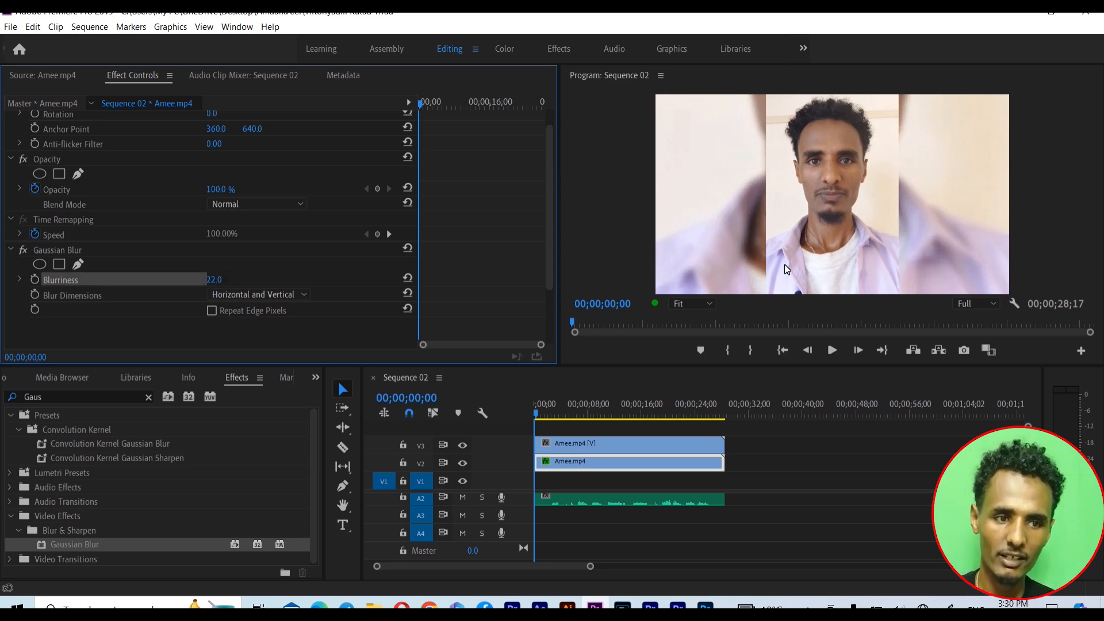
pyautogui.moveTo(215, 280); pyautogui.dragTo(212, 250)
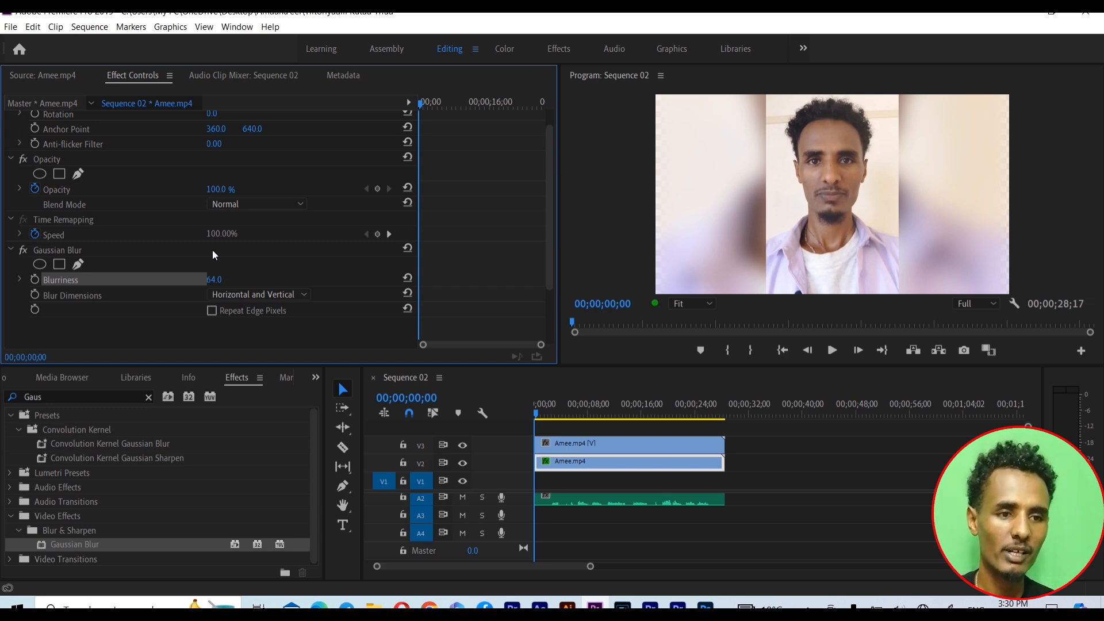
# Set the V2 clip's Gaussian Blur Blurriness to 52 and play the sequence briefly to check it
pyautogui.moveTo(213, 259); pyautogui.dragTo(213, 259)
pyautogui.click(226, 279)
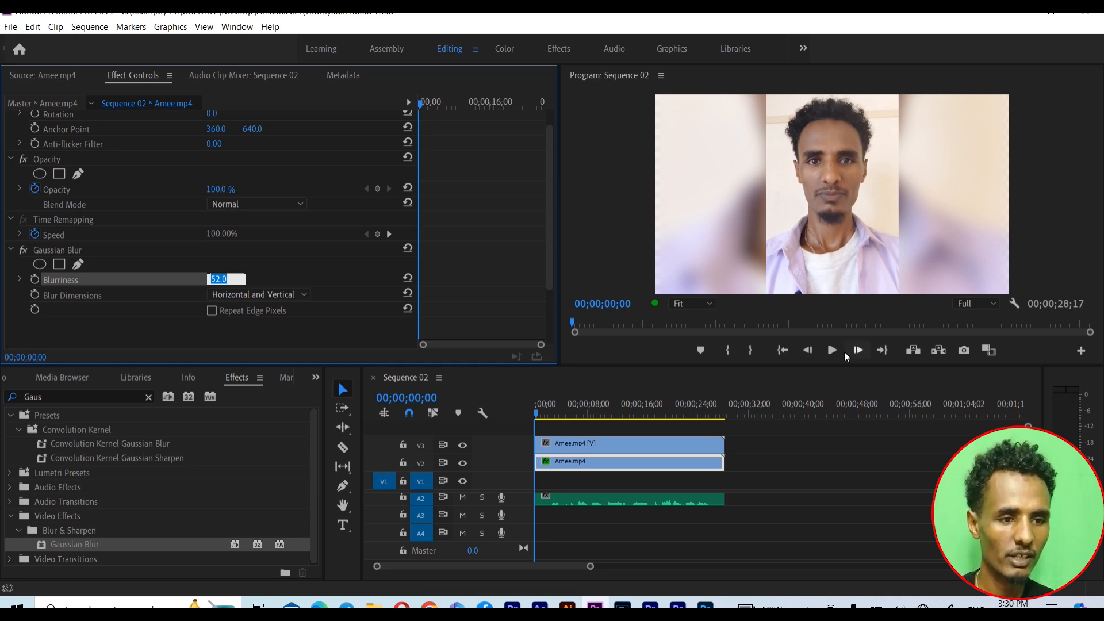
pyautogui.click(832, 350)
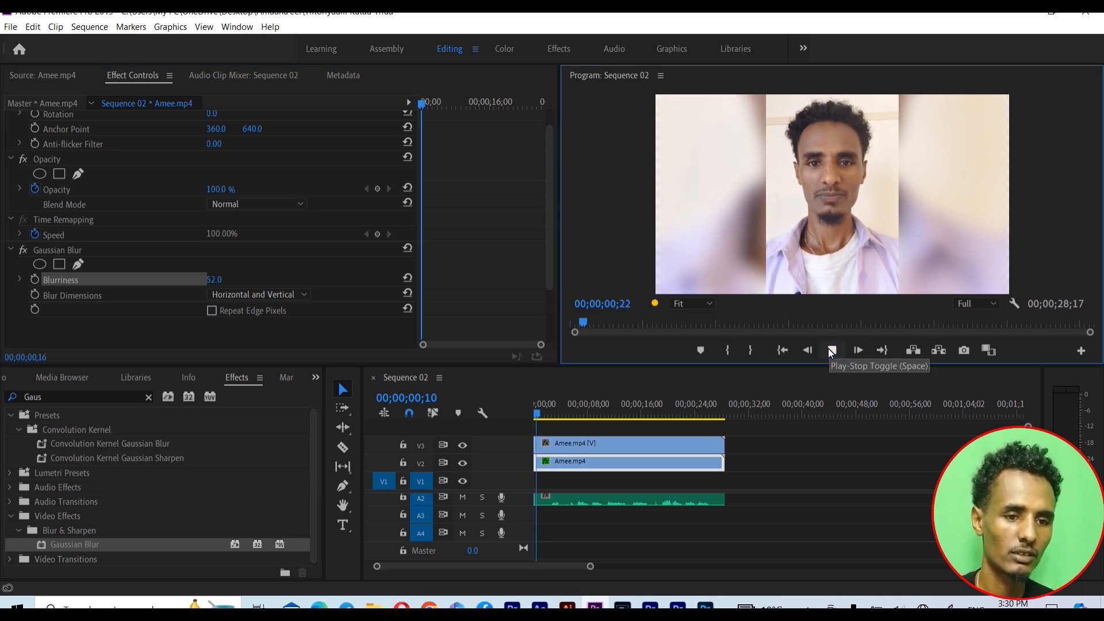
pyautogui.click(832, 351)
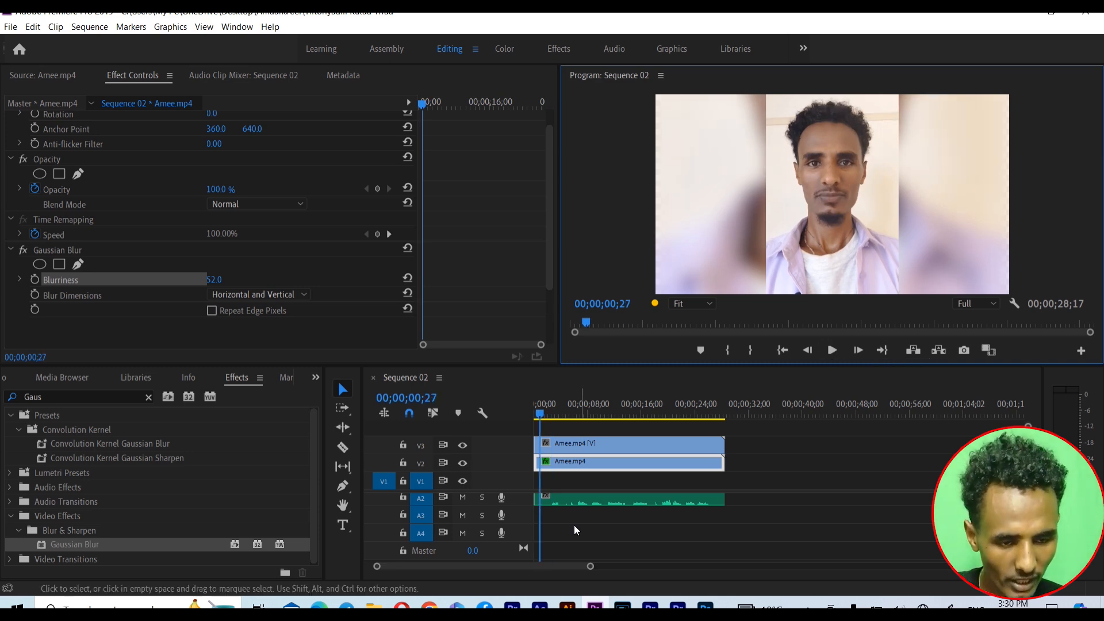
# Split the Amee.mp4 clips on all video and audio tracks at 00;00;02;12 with the Razor tool
pyautogui.click(600, 565)
pyautogui.moveTo(601, 566); pyautogui.dragTo(541, 570)
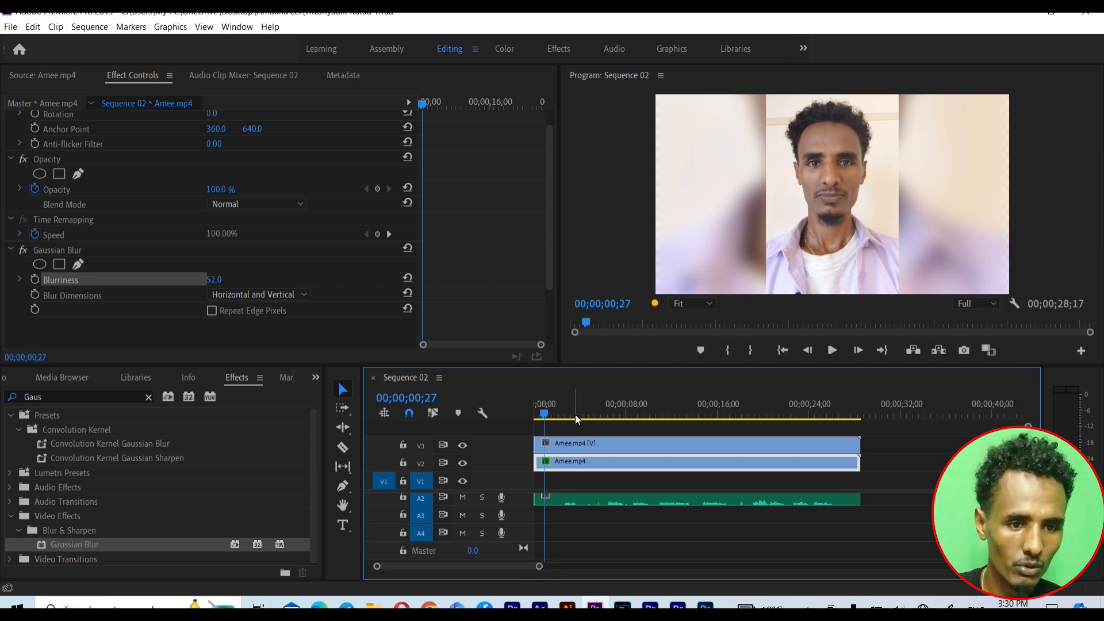
pyautogui.moveTo(550, 409); pyautogui.dragTo(563, 416)
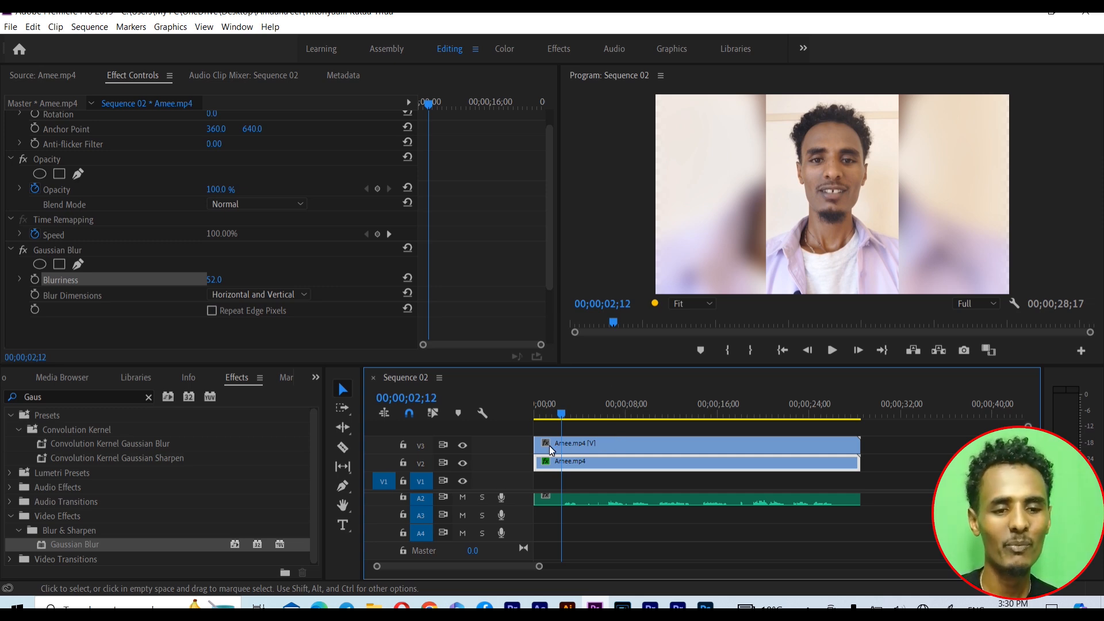
pyautogui.click(345, 448)
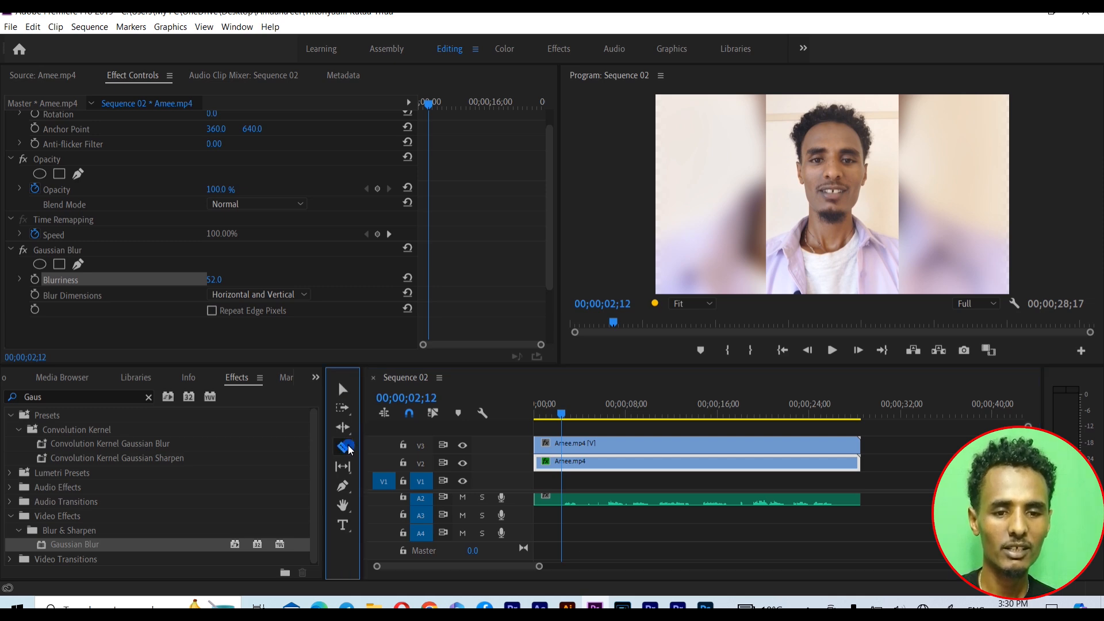
pyautogui.keyDown('shift'); pyautogui.click(563, 462); pyautogui.keyUp('shift')
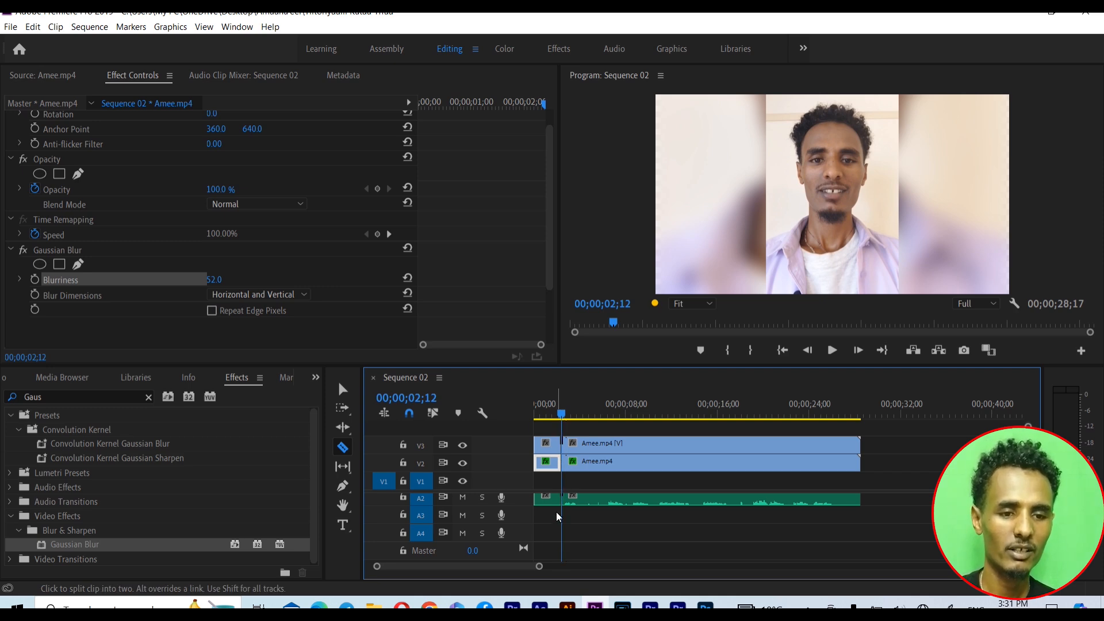
# Try deleting the opening segments before 00;00;02;12 on V3, V2 and A2, and undo the deletion
pyautogui.click(345, 389)
pyautogui.click(548, 429)
pyautogui.moveTo(548, 429); pyautogui.dragTo(548, 547)
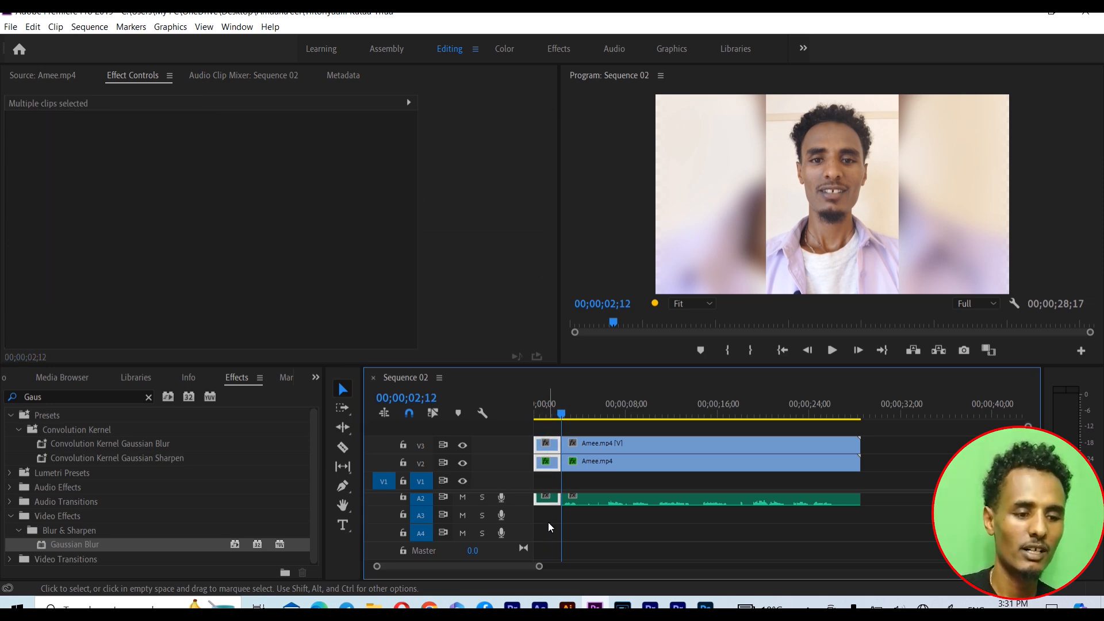
pyautogui.press('Delete')
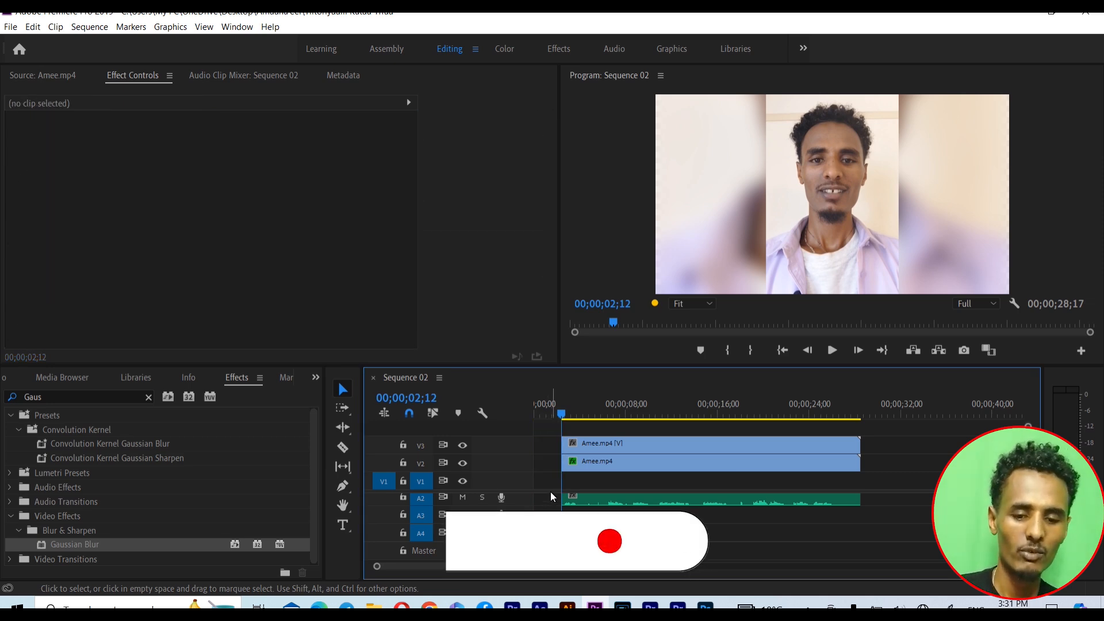
pyautogui.hotkey('ctrl', 'z')
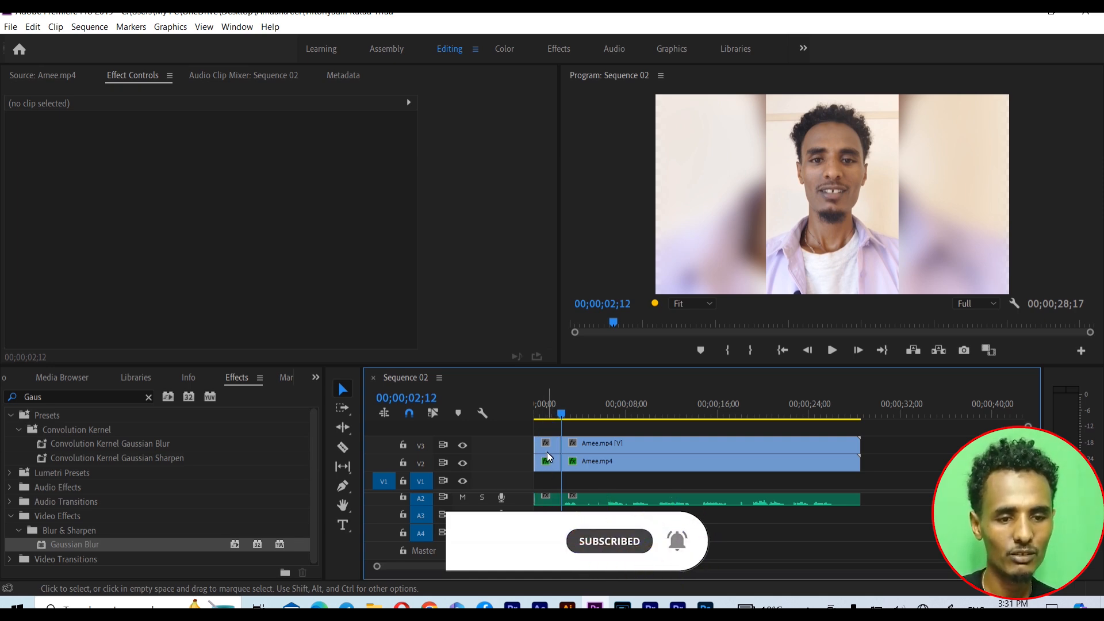
# Clear the opening segments before 00;00;02;12 on V3, V2 and A2, and ripple delete the empty gap
pyautogui.moveTo(546, 444); pyautogui.dragTo(544, 554)
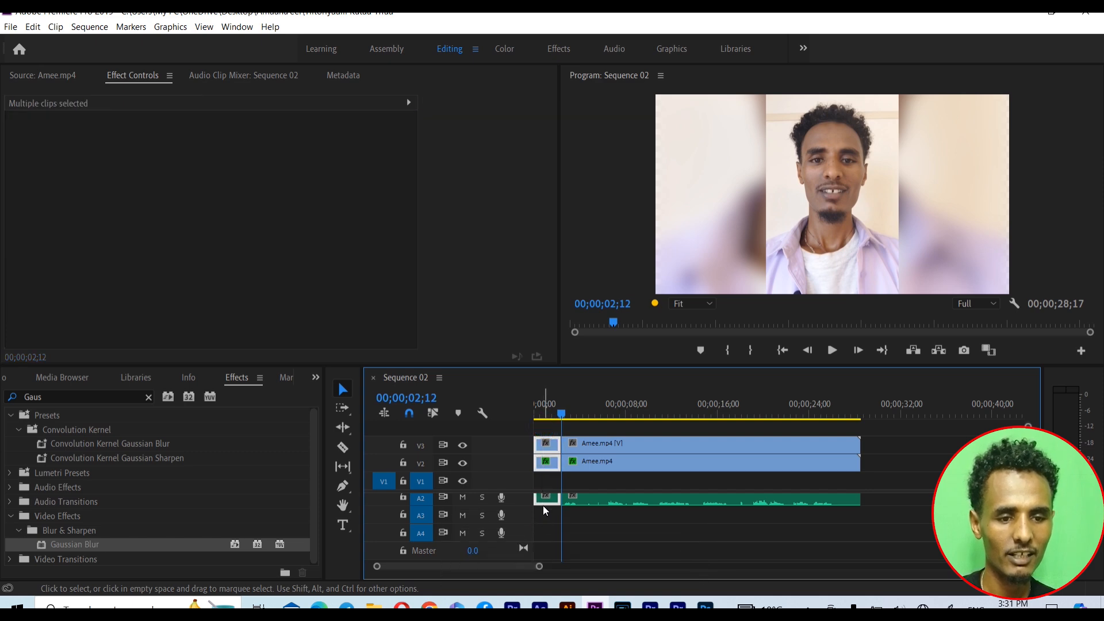
pyautogui.rightClick(545, 501)
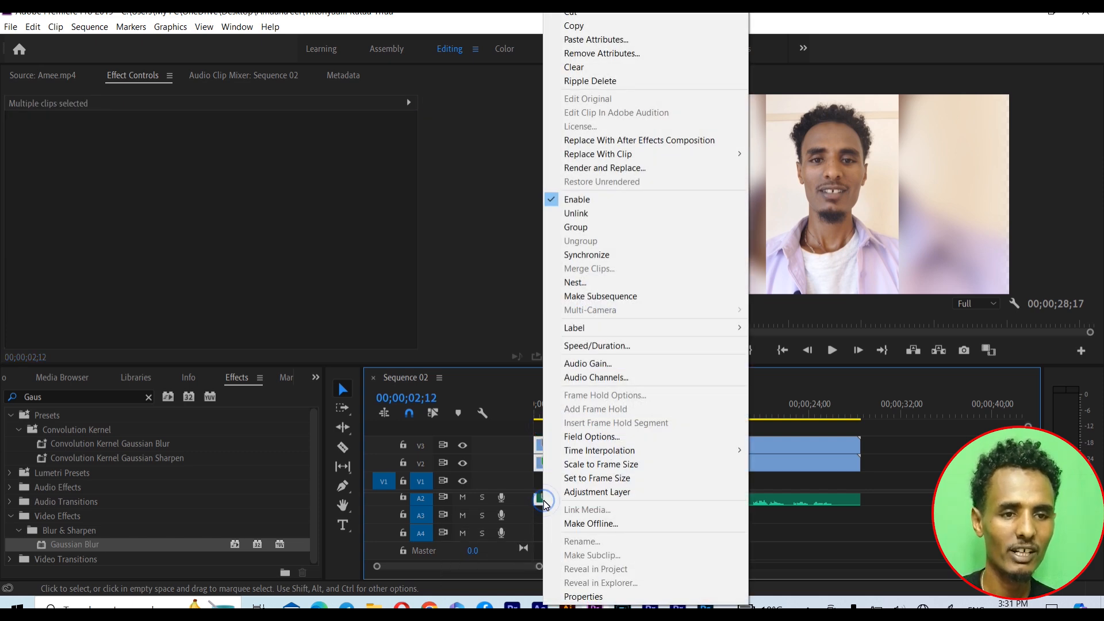
pyautogui.click(587, 54)
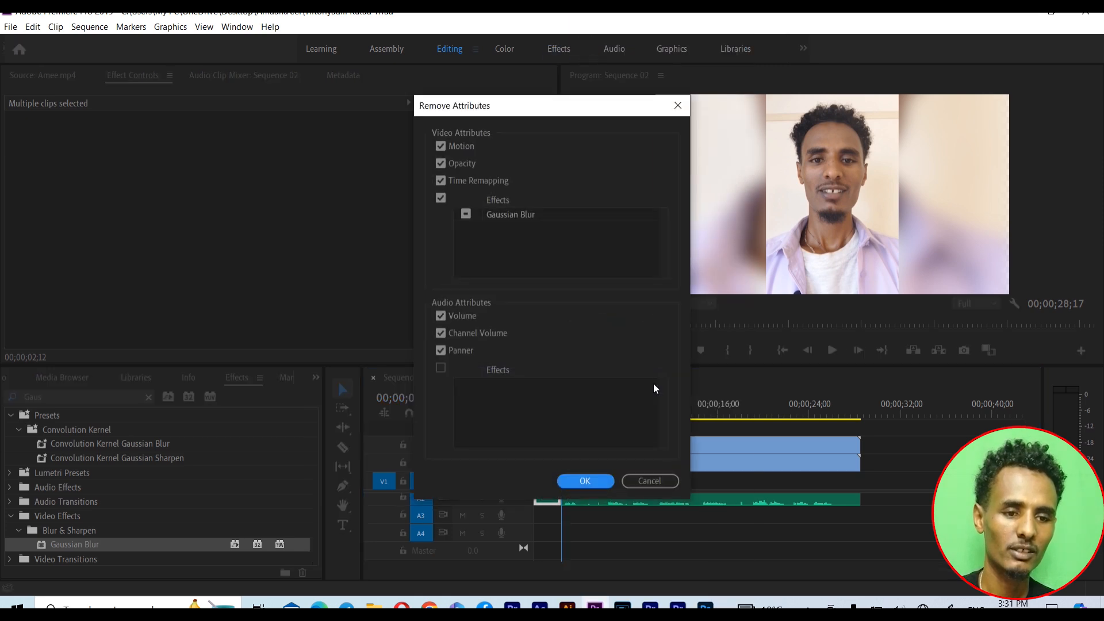
pyautogui.click(669, 483)
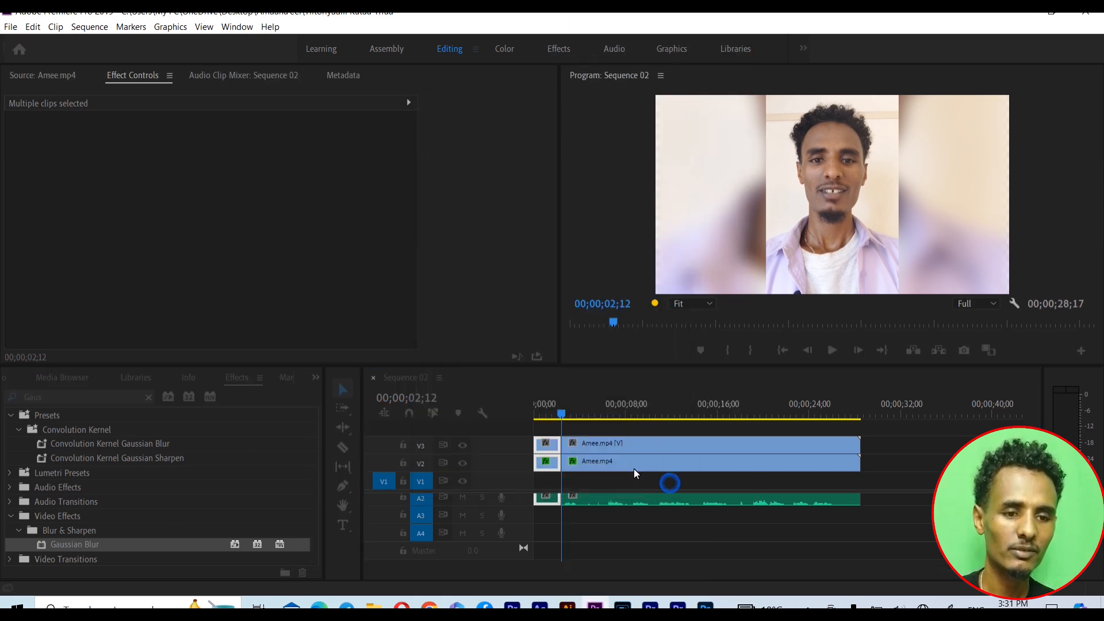
pyautogui.rightClick(549, 443)
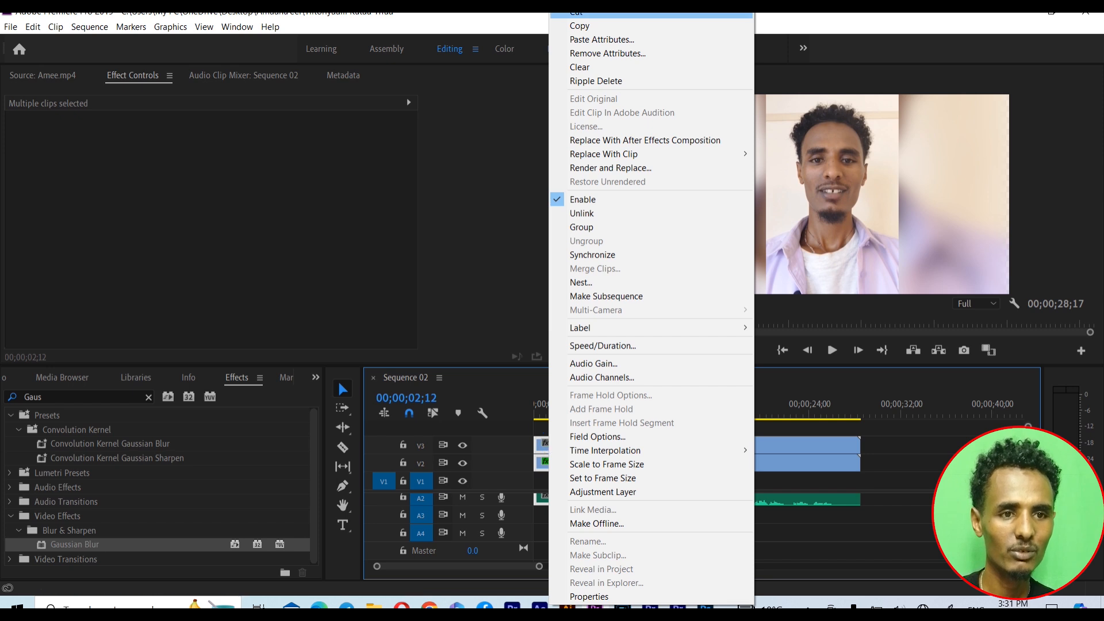
pyautogui.click(598, 69)
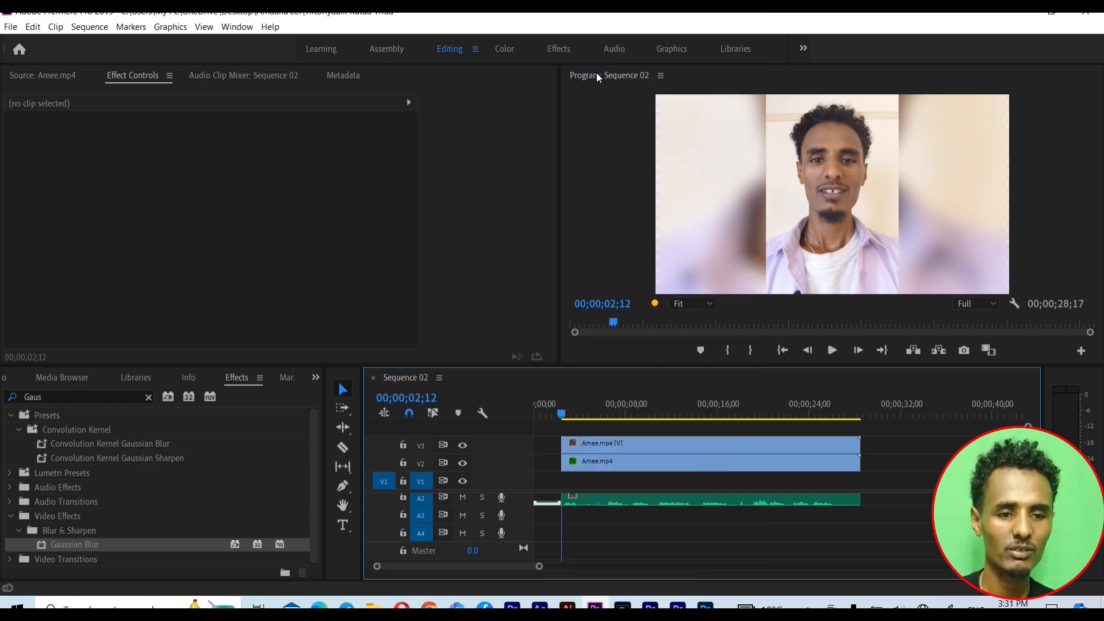
pyautogui.rightClick(546, 446)
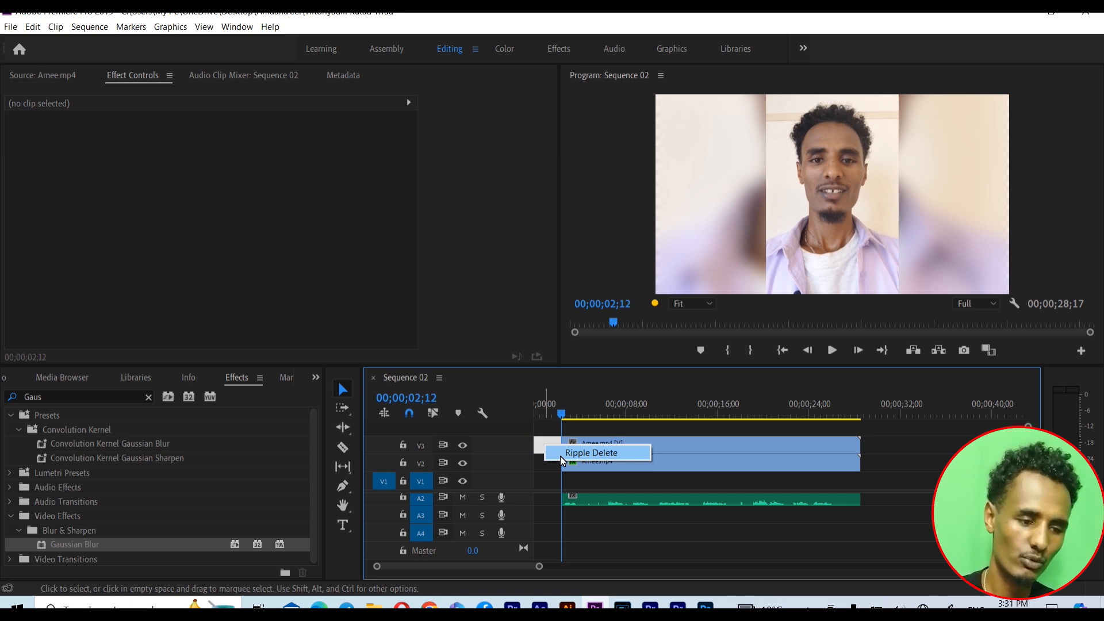
pyautogui.click(547, 447)
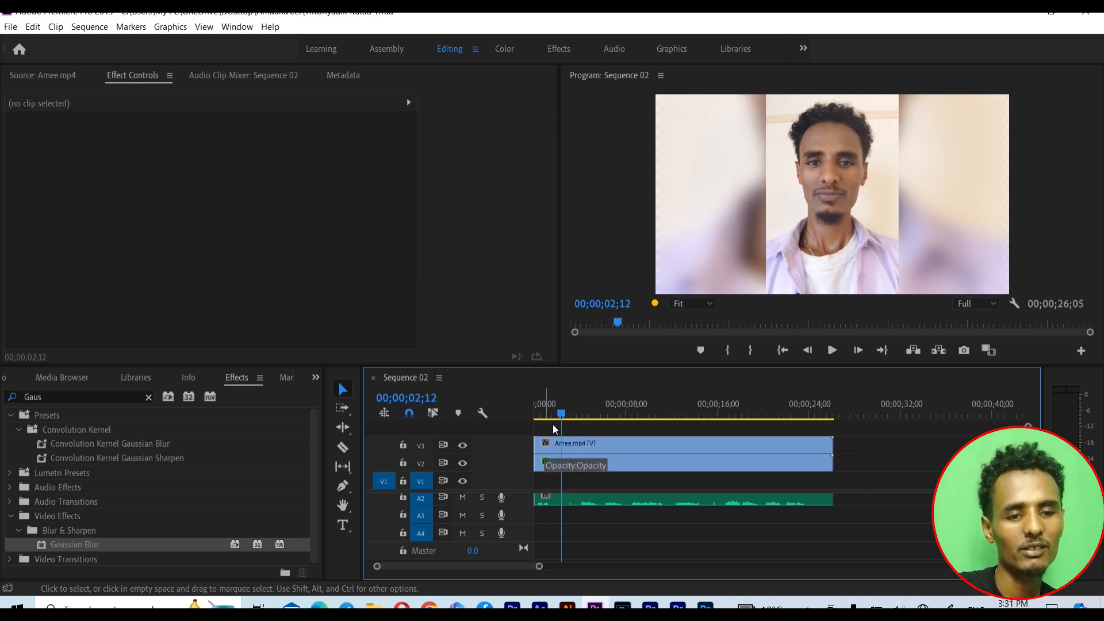
# Play the trimmed sequence from its start and scrub ahead to check the footage near its end
pyautogui.moveTo(562, 415); pyautogui.dragTo(529, 424)
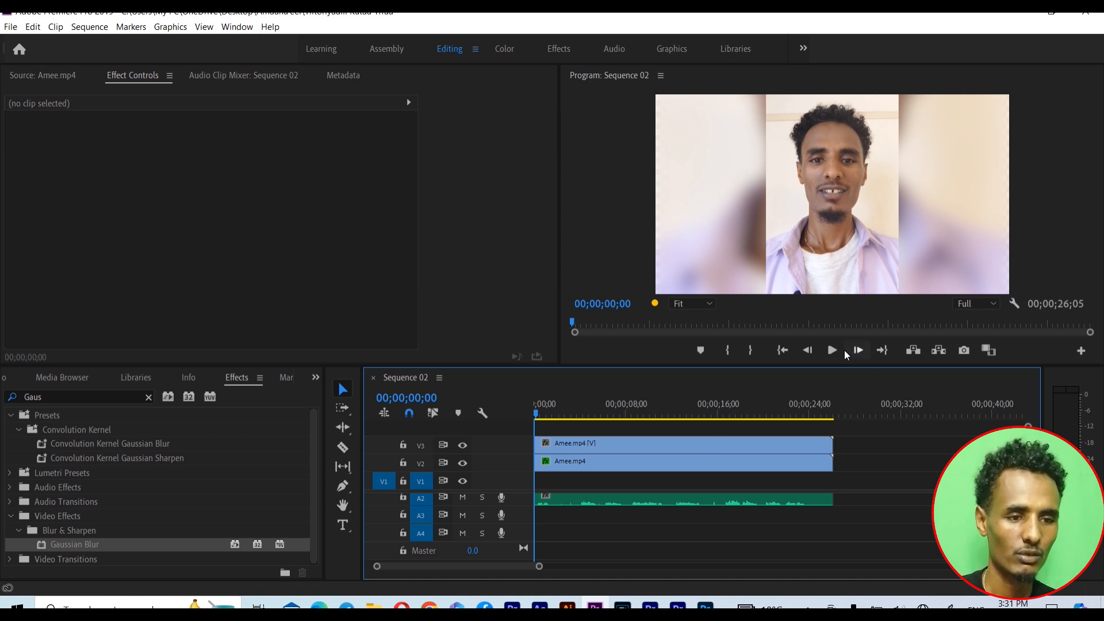
pyautogui.click(833, 350)
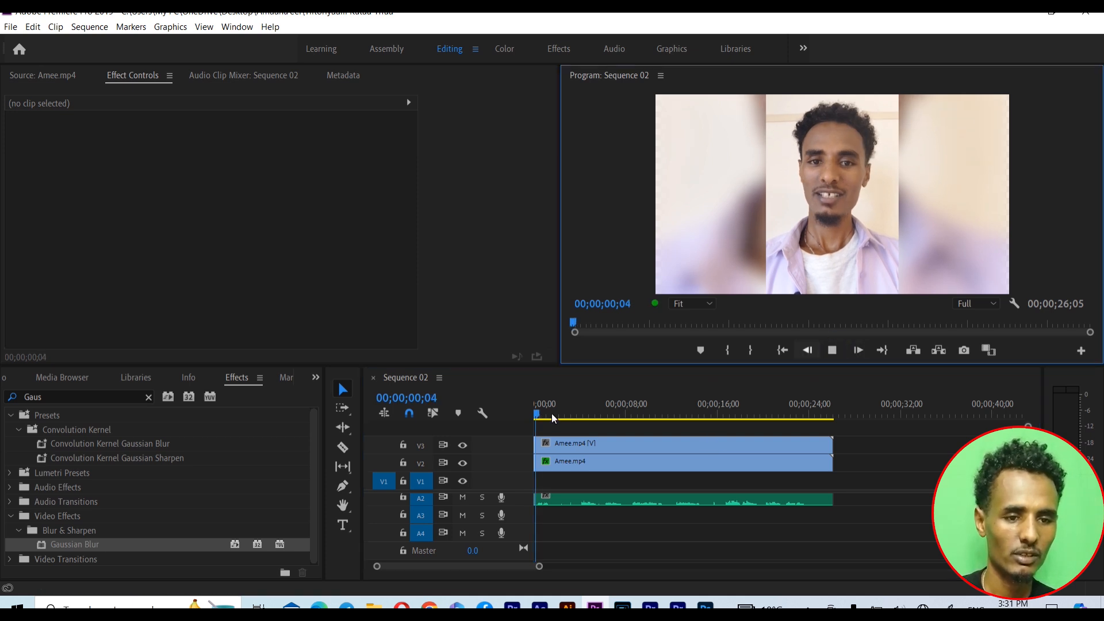
pyautogui.moveTo(638, 429); pyautogui.dragTo(774, 433)
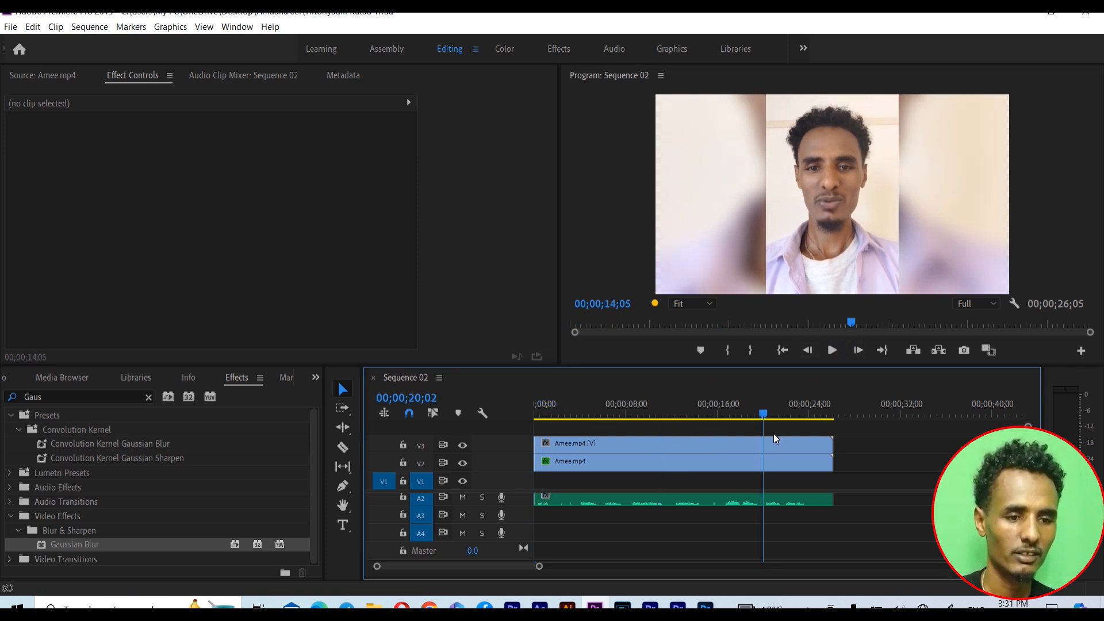
pyautogui.click(804, 407)
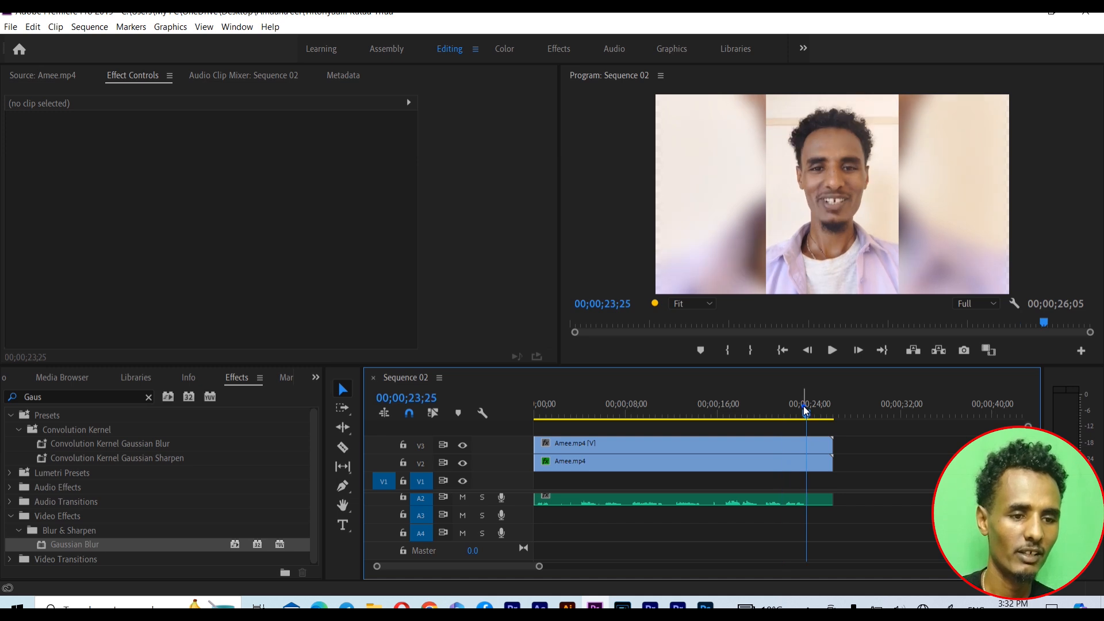
pyautogui.click(804, 407)
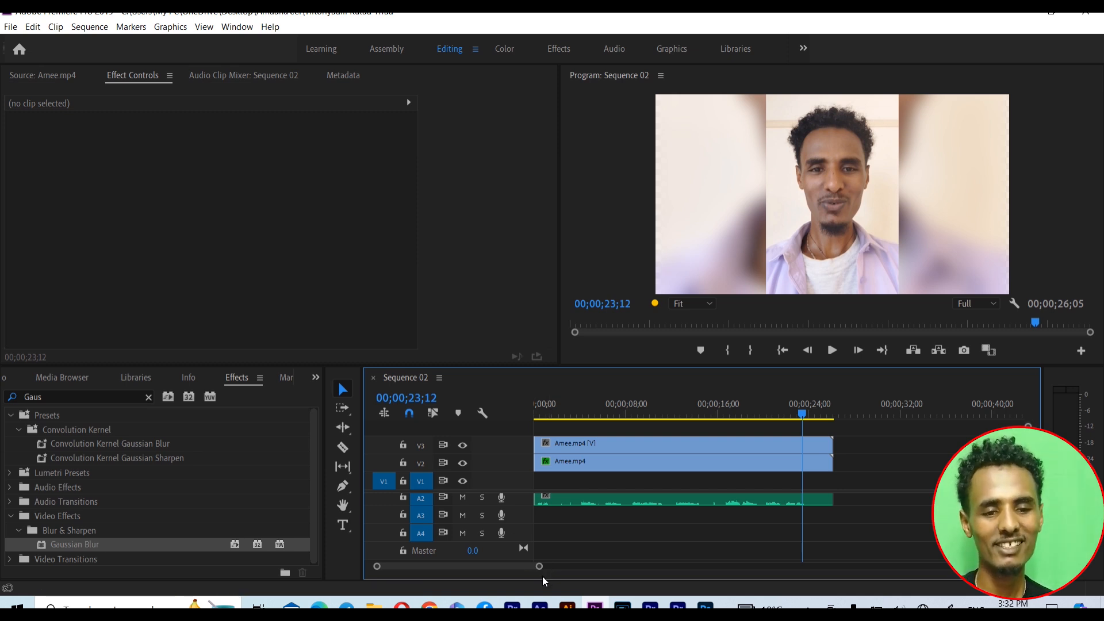
# Split the Amee.mp4 clips on all video and audio tracks at 00;00;23;24 with the Razor tool
pyautogui.moveTo(543, 568); pyautogui.dragTo(520, 570)
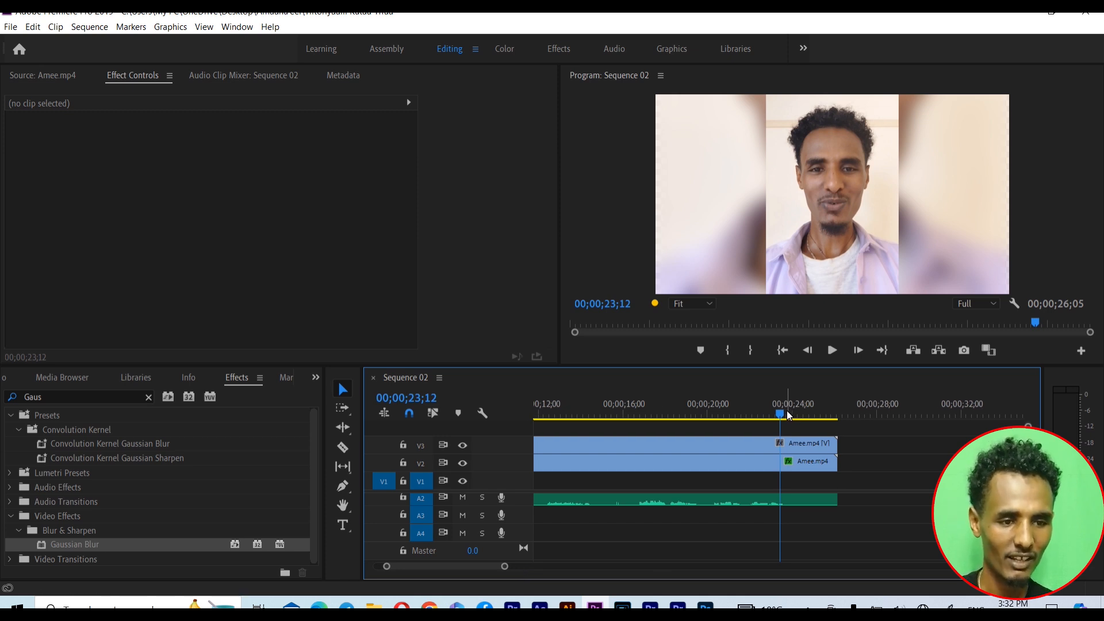
pyautogui.moveTo(780, 415); pyautogui.dragTo(787, 422)
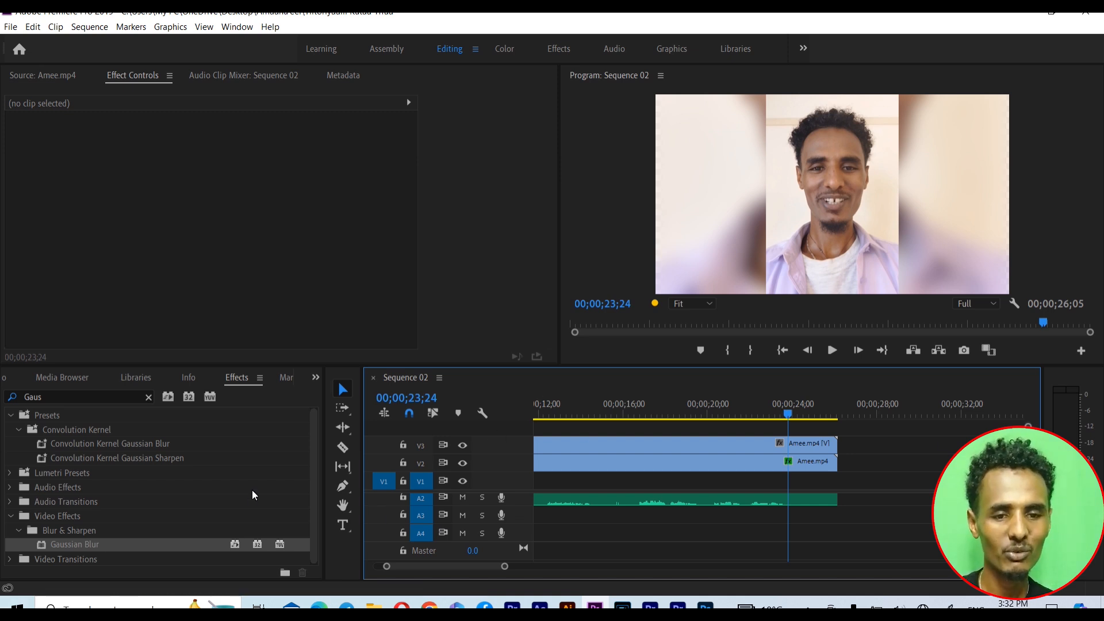
pyautogui.click(346, 452)
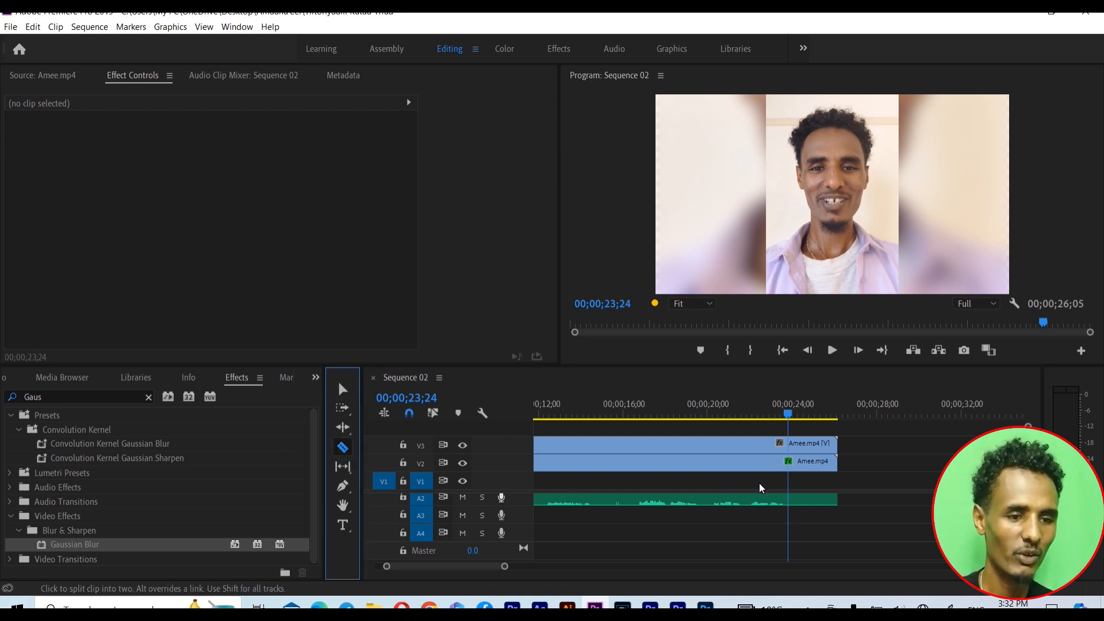
pyautogui.keyDown('shift'); pyautogui.click(790, 469); pyautogui.keyUp('shift')
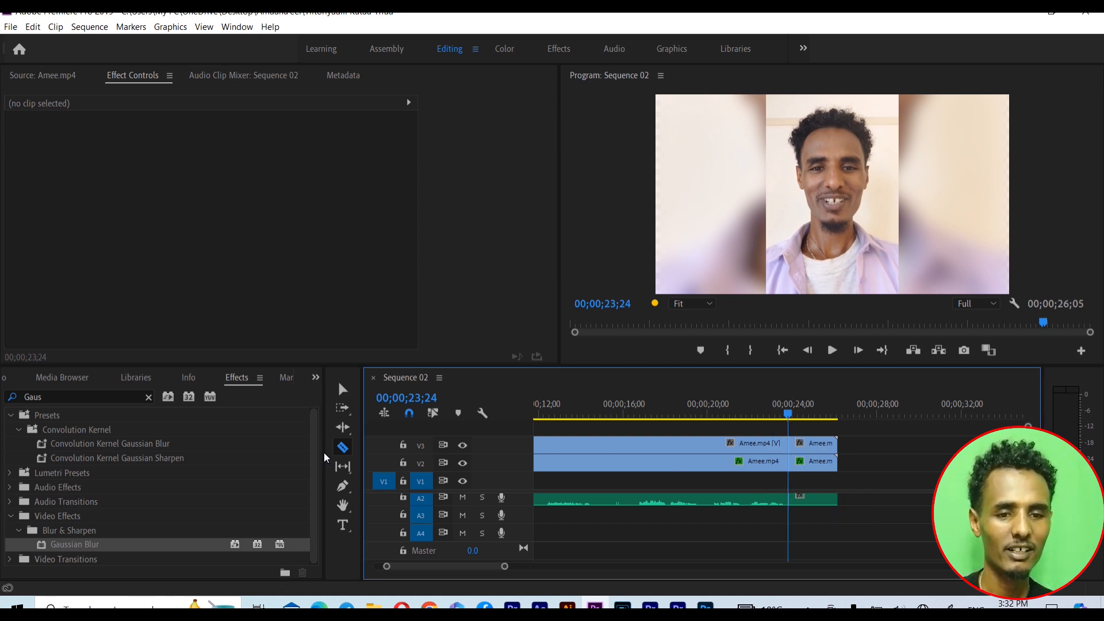
# Delete the closing segments after 00;00;23;24 on V3, V2 and A2, and move the playhead back towards the start
pyautogui.click(340, 390)
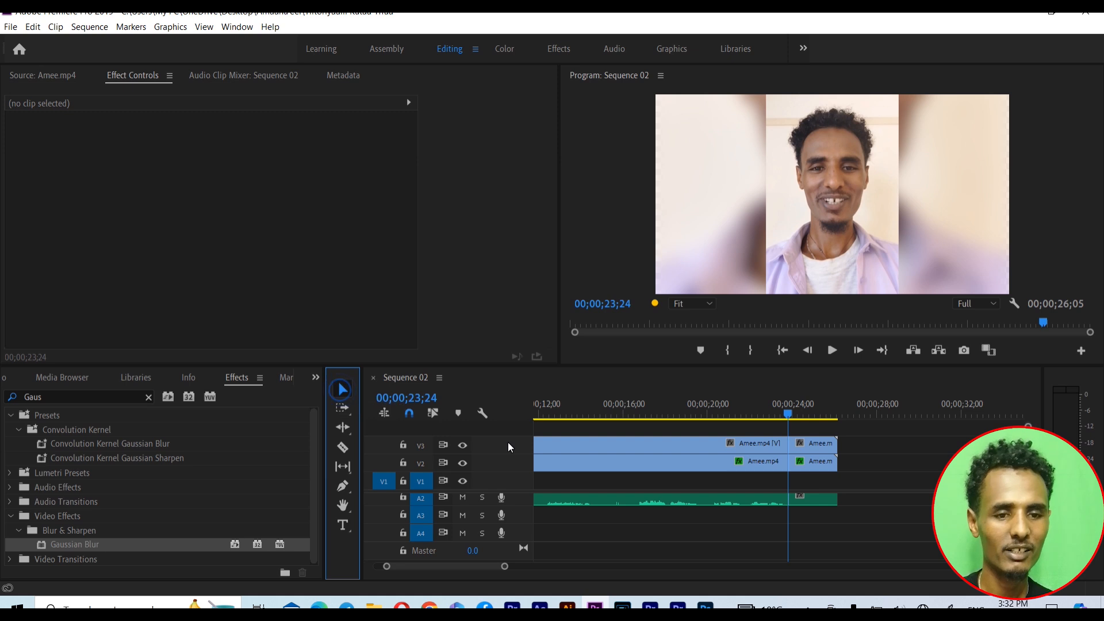
pyautogui.moveTo(802, 438); pyautogui.dragTo(831, 517)
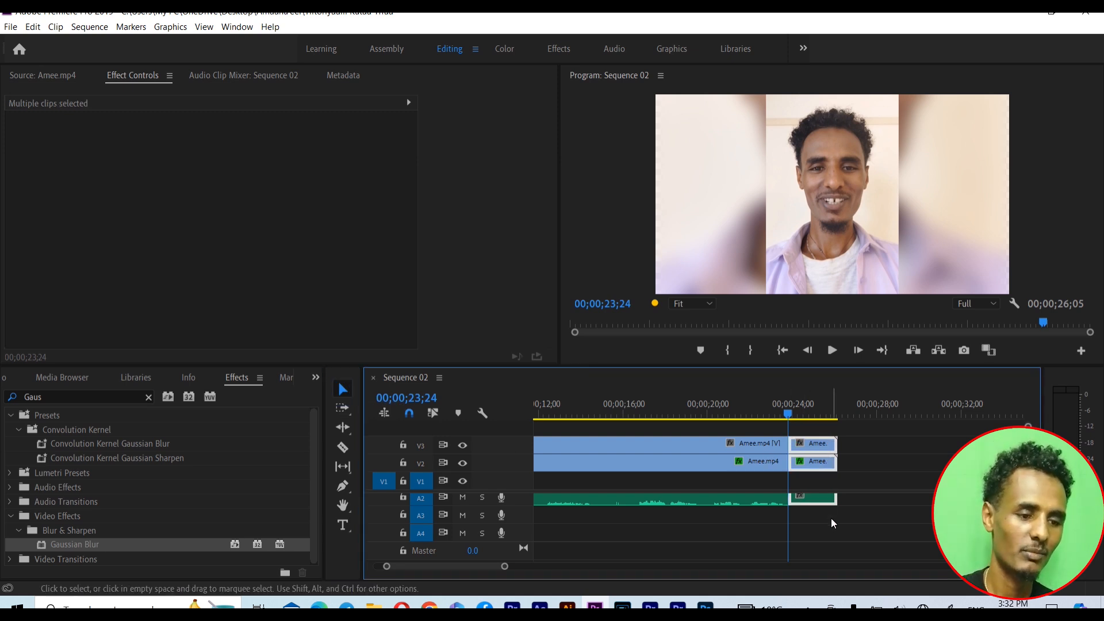
pyautogui.press('Delete')
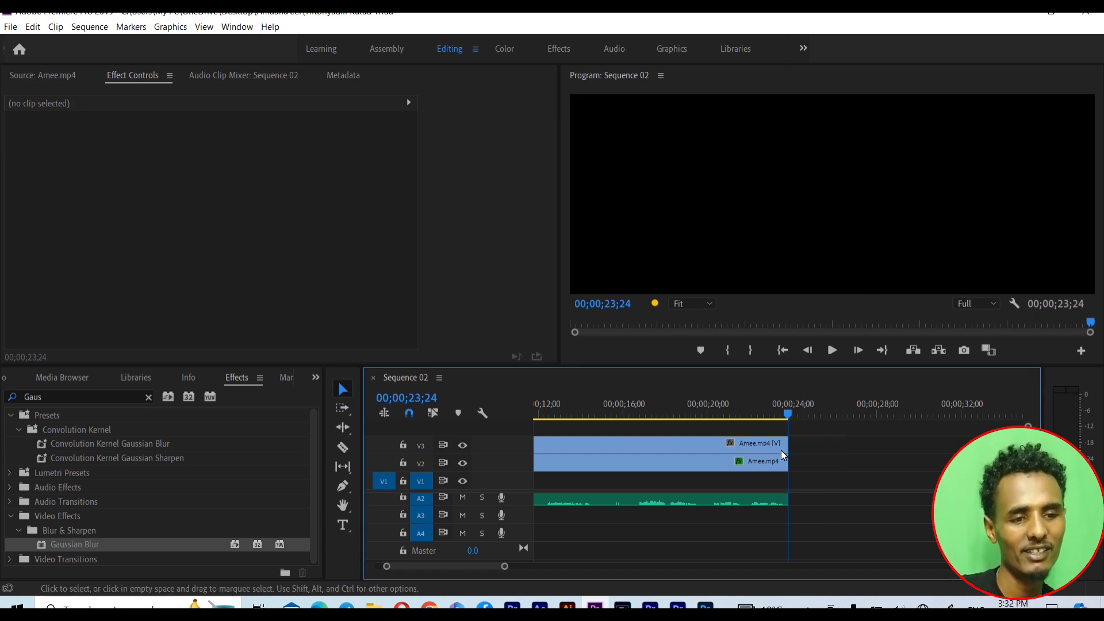
pyautogui.moveTo(758, 420); pyautogui.dragTo(527, 406)
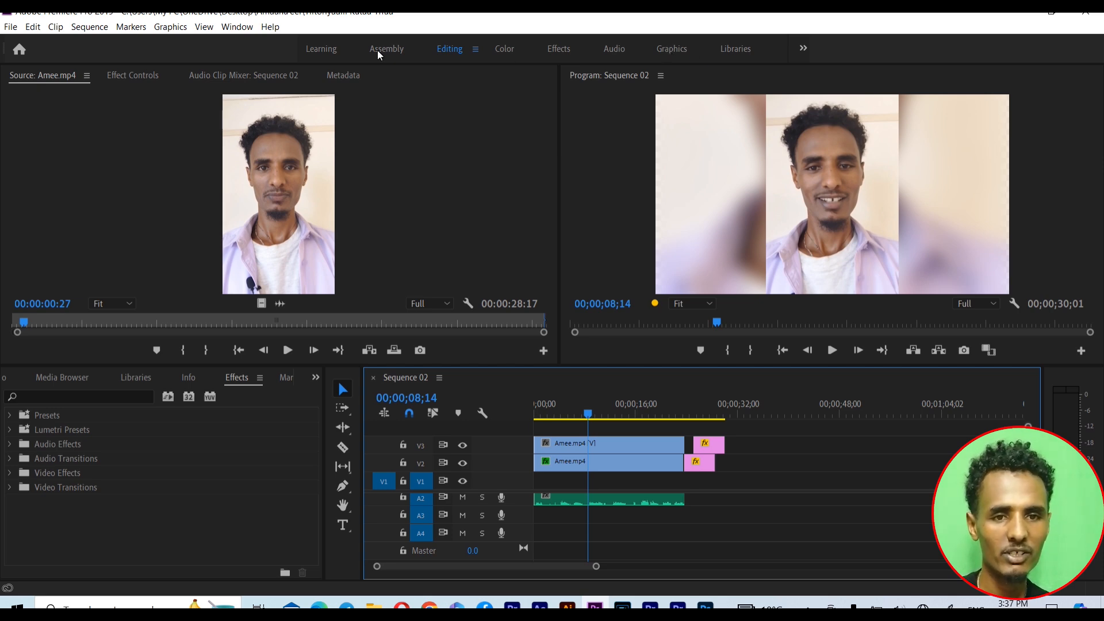
pyautogui.click(10, 29)
pyautogui.moveTo(74, 44)
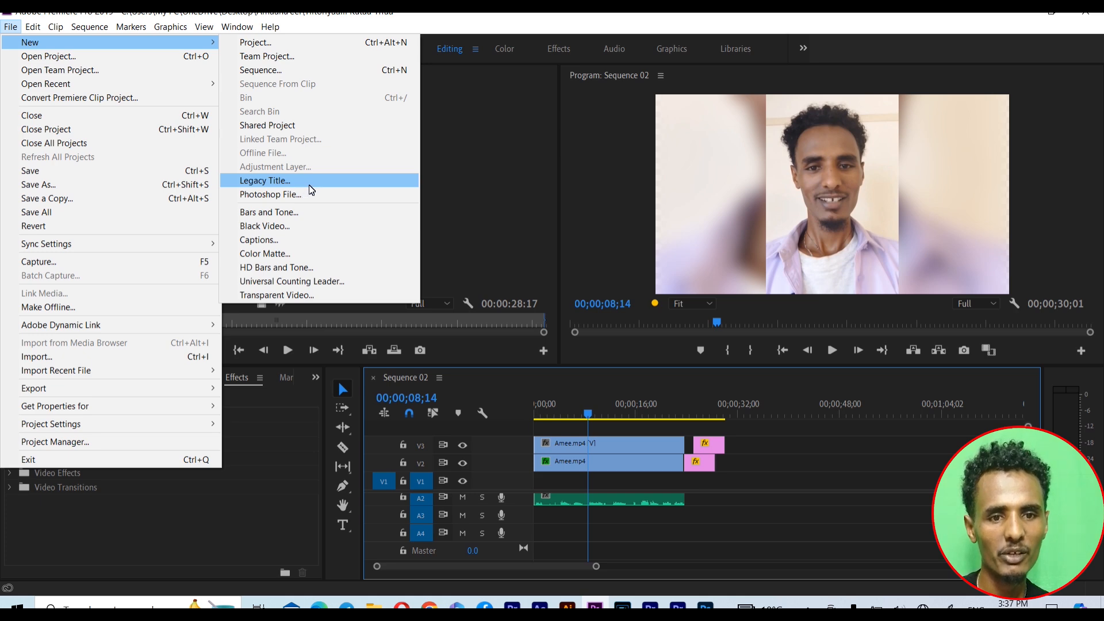
pyautogui.click(674, 190)
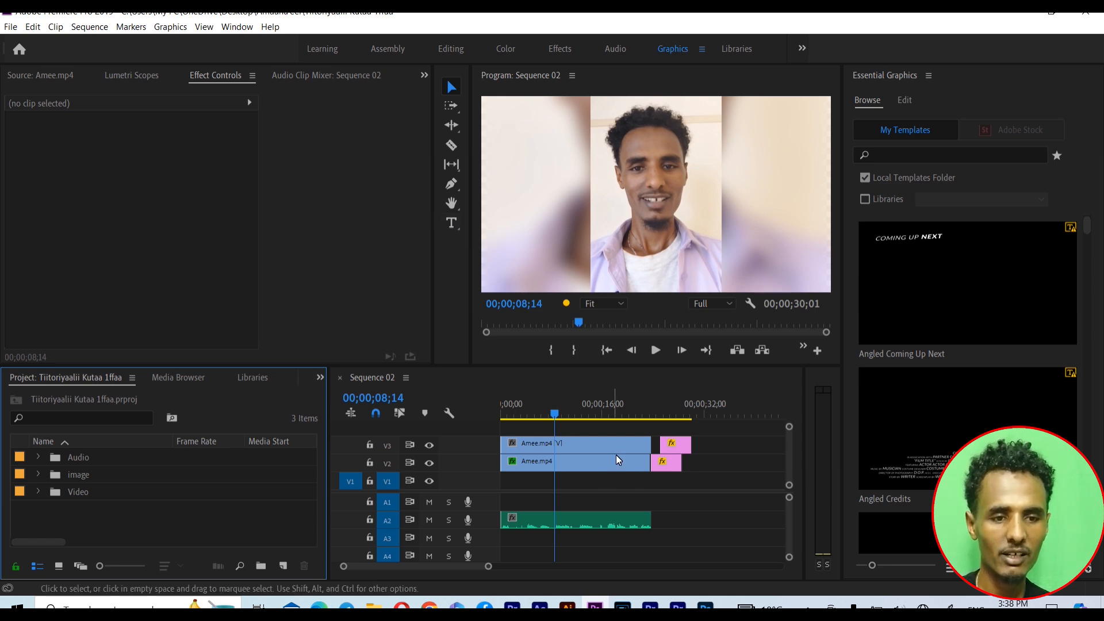
# Add a text title with the presenter's first name over the lower part of the video at 00;00;08;14
pyautogui.click(452, 224)
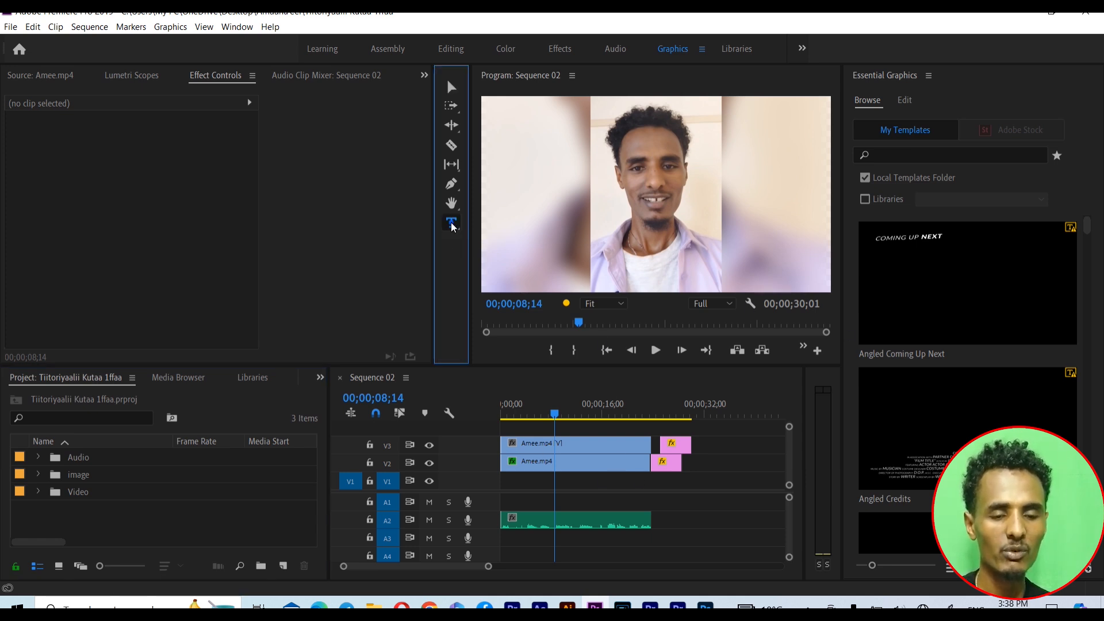
pyautogui.click(563, 251)
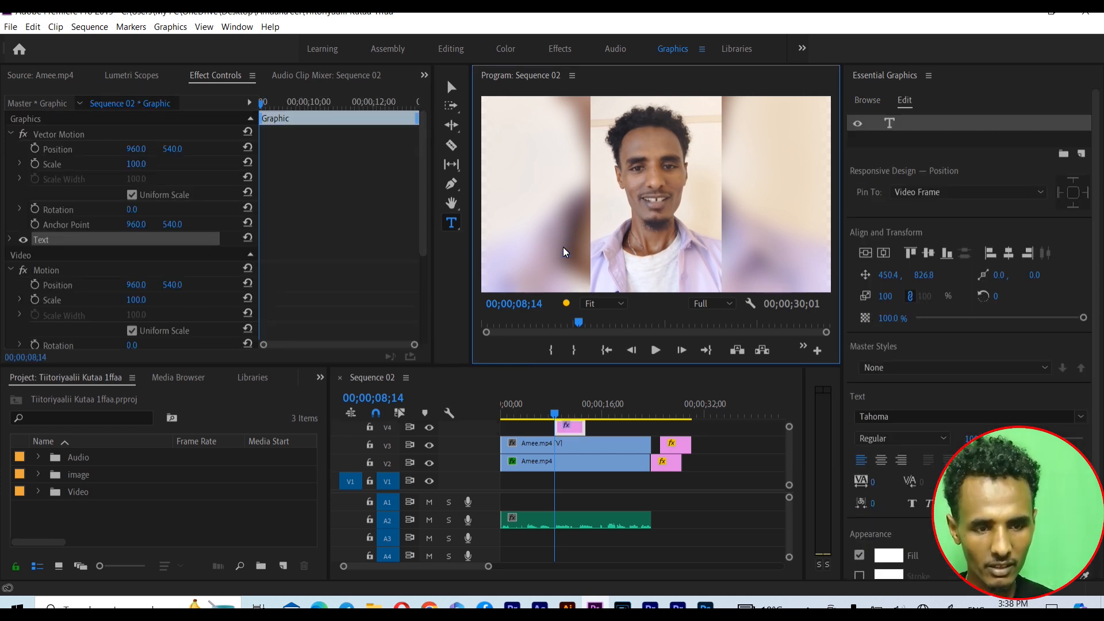
pyautogui.write('Amaanu')
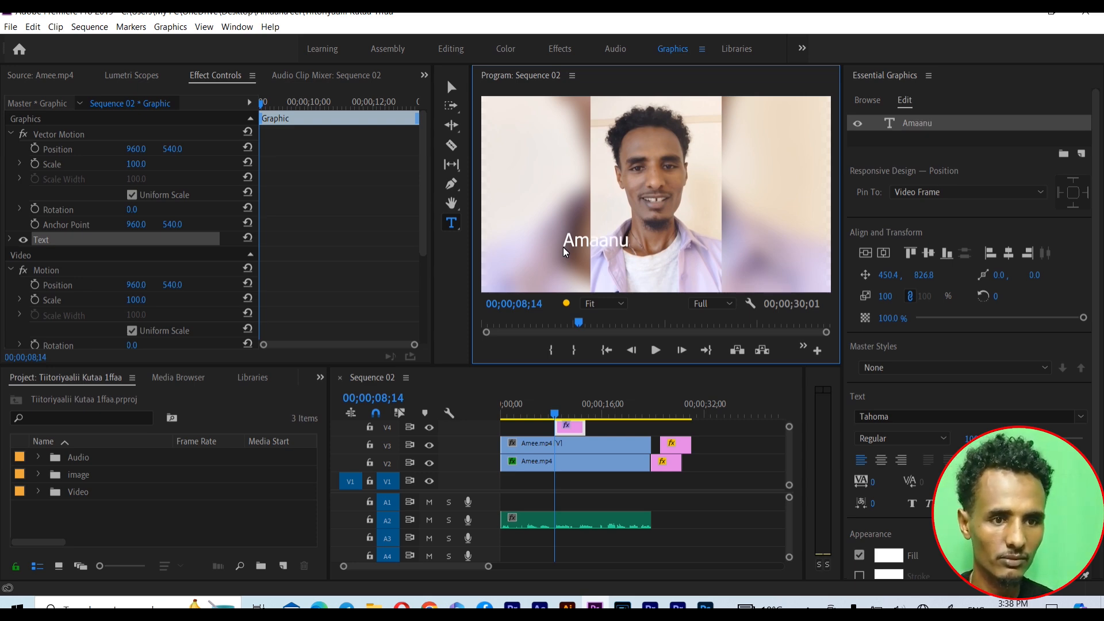
pyautogui.write("'eel")
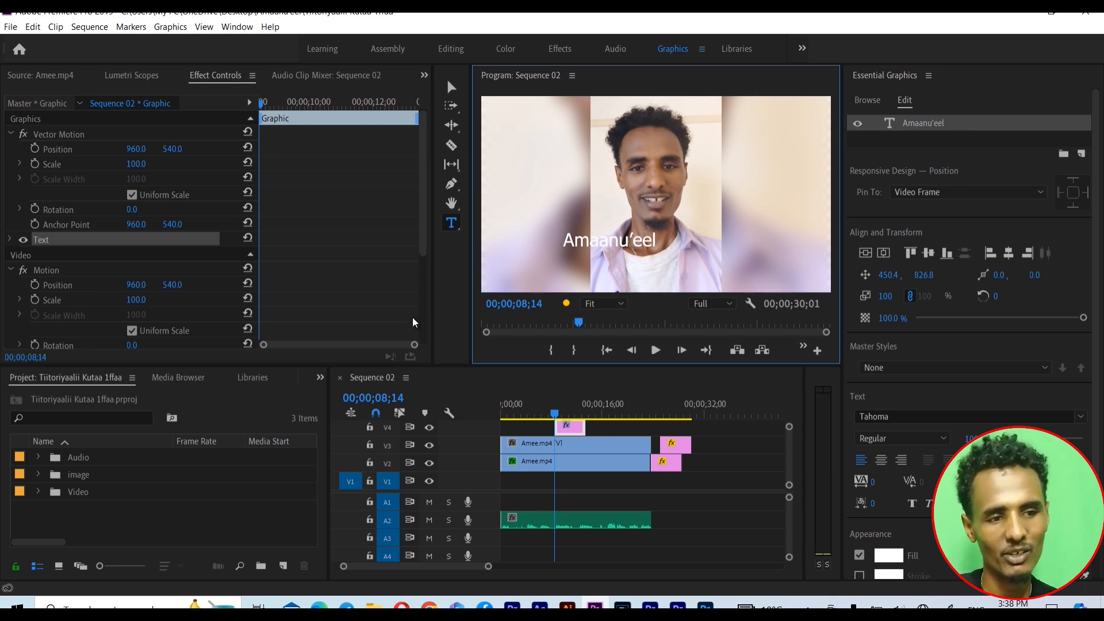
# Try centring the name title vertically and horizontally in the frame, and undo both alignments
pyautogui.click(865, 253)
pyautogui.click(884, 253)
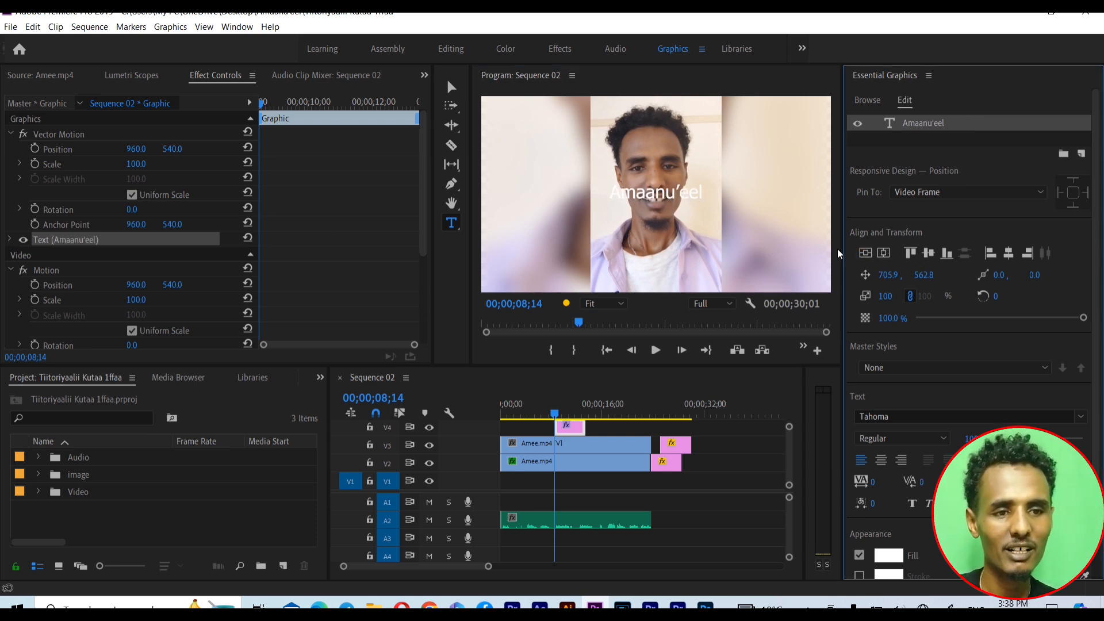
pyautogui.click(732, 228)
pyautogui.hotkey('ctrl', 'z')
pyautogui.hotkey('ctrl', 'z')
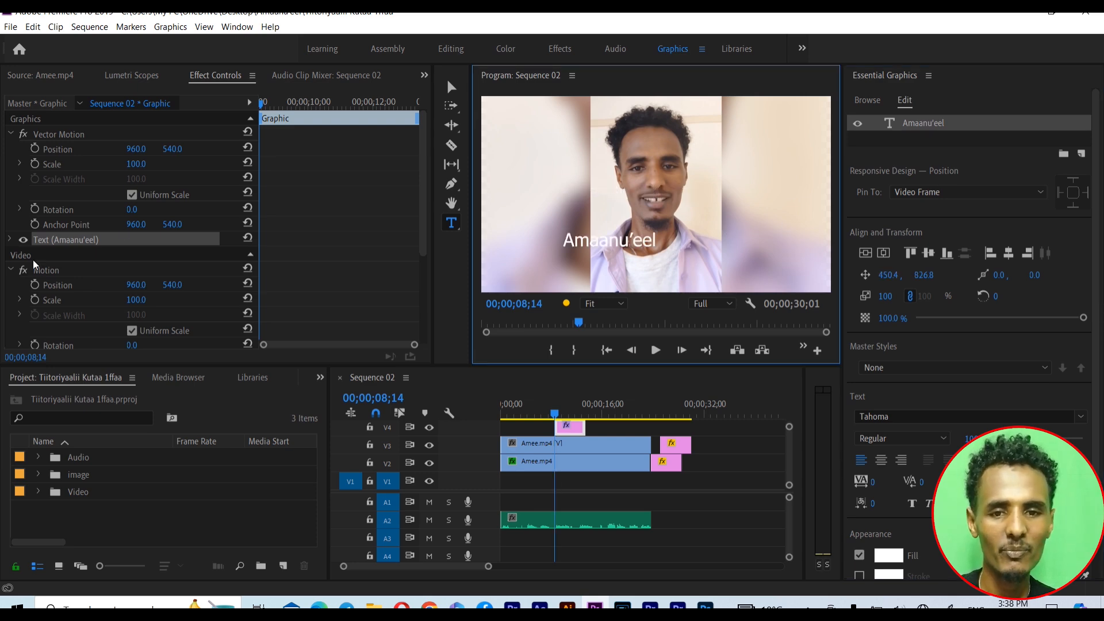
# Set the name title's font to Trebuchet MS Regular and its size to 199
pyautogui.click(10, 239)
pyautogui.scroll(-2, 233, 258)
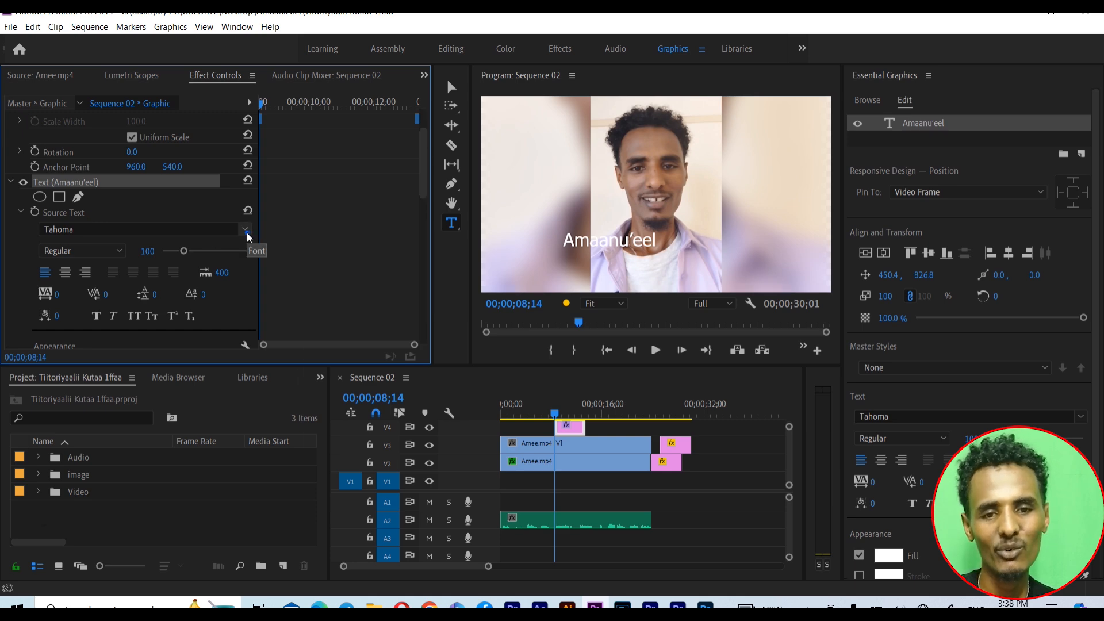
pyautogui.click(247, 233)
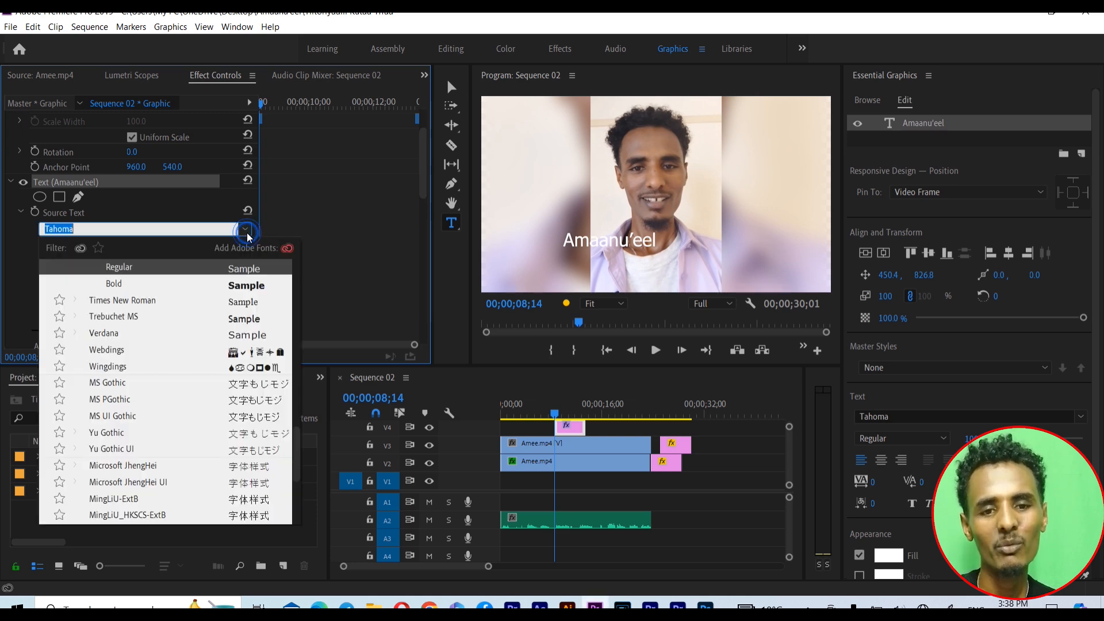
pyautogui.click(254, 290)
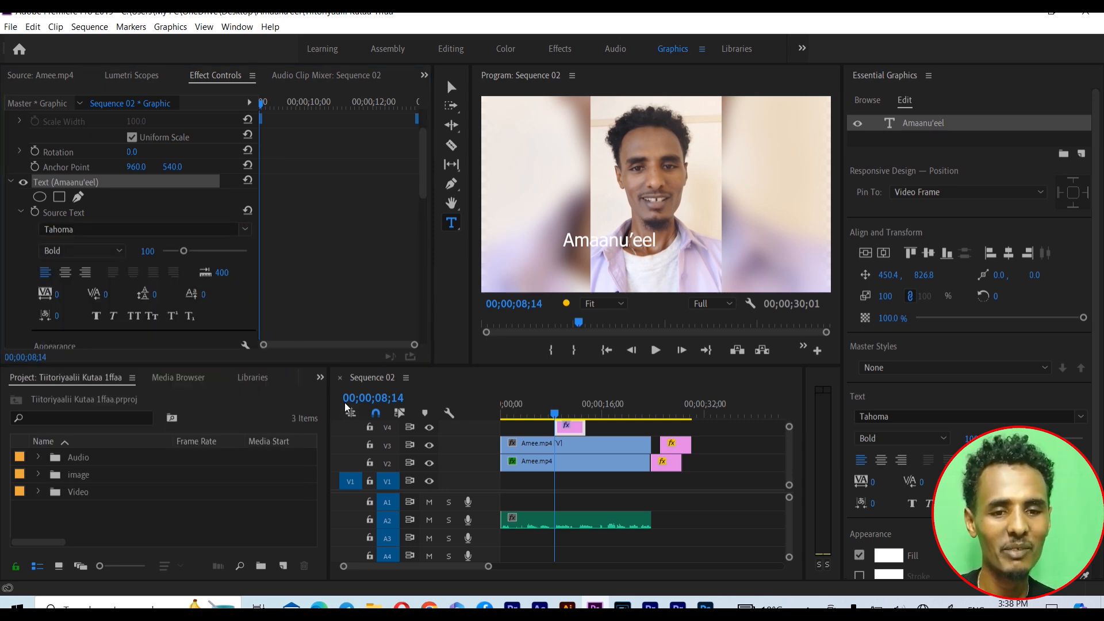
pyautogui.click(447, 91)
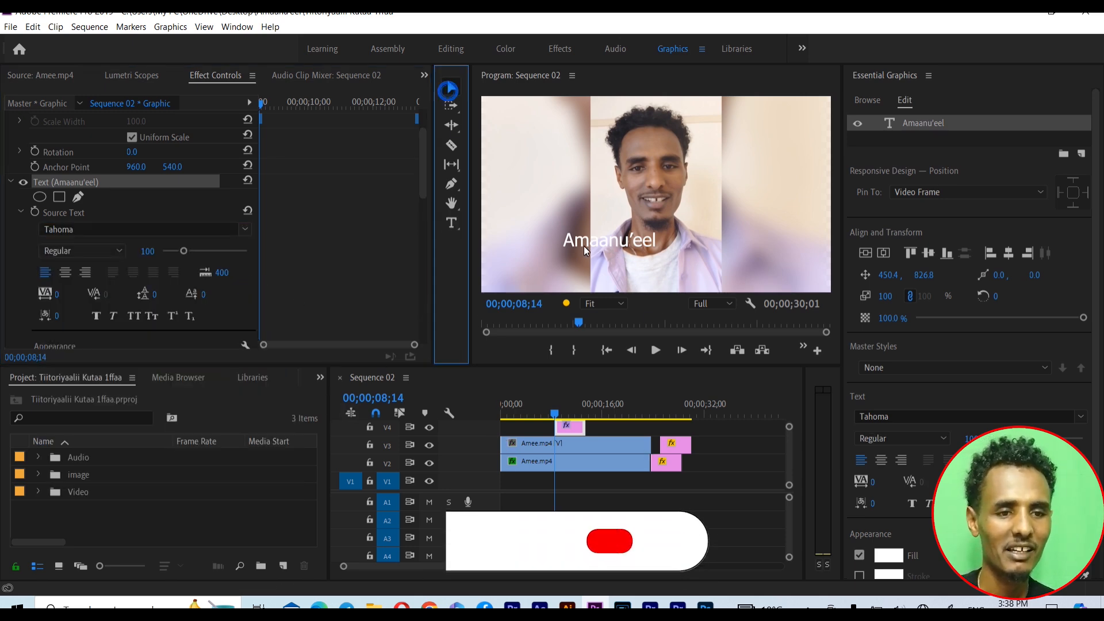
pyautogui.click(586, 242)
pyautogui.moveTo(185, 250)
pyautogui.mouseDown()
pyautogui.moveTo(213, 253)
pyautogui.moveTo(177, 252)
pyautogui.mouseUp()
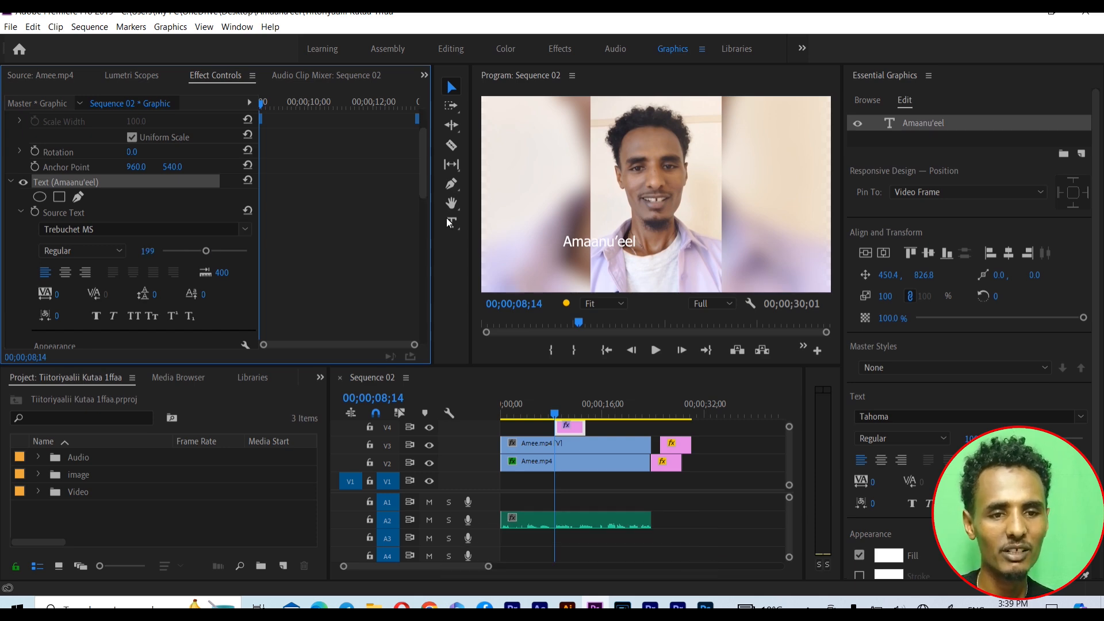
# Apply faux bold to the name title and change its fill colour to red
pyautogui.moveTo(425, 170); pyautogui.dragTo(423, 202)
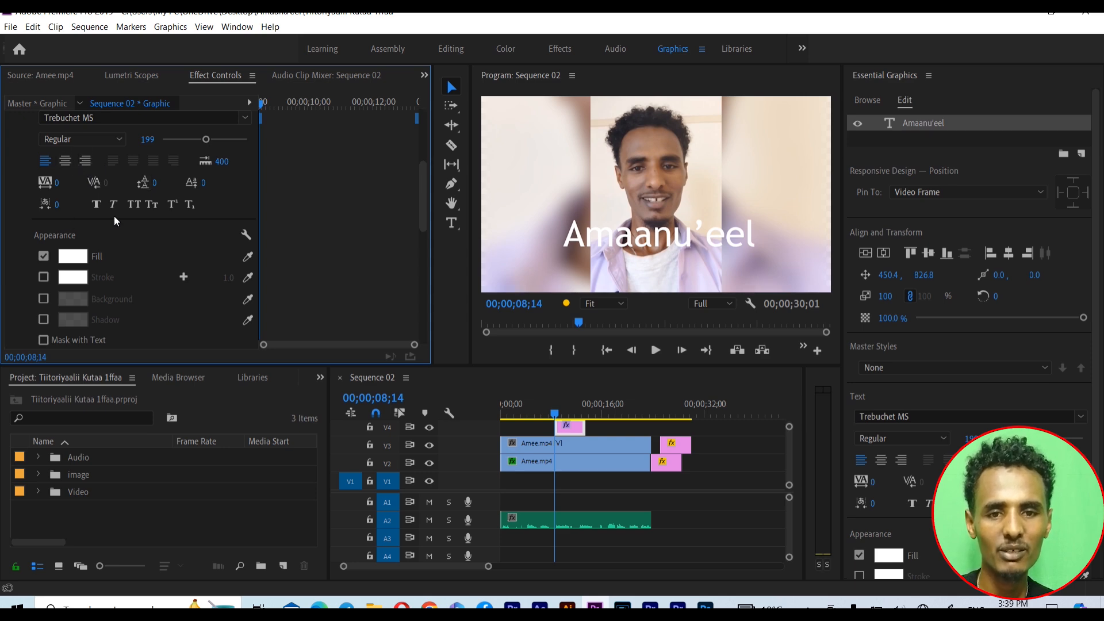
pyautogui.click(97, 205)
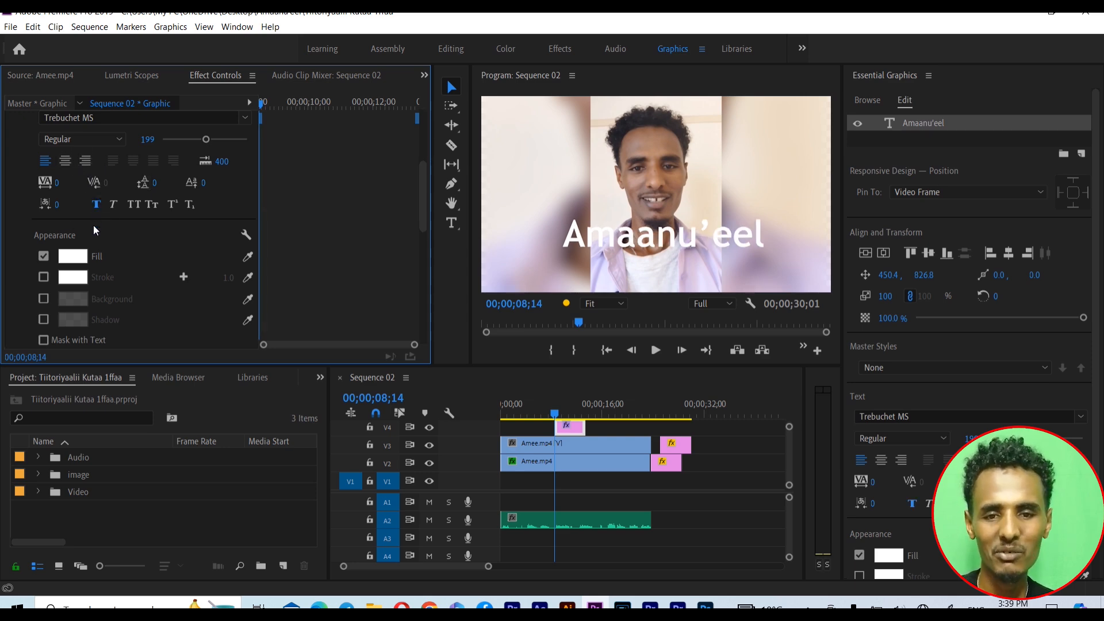
pyautogui.click(83, 260)
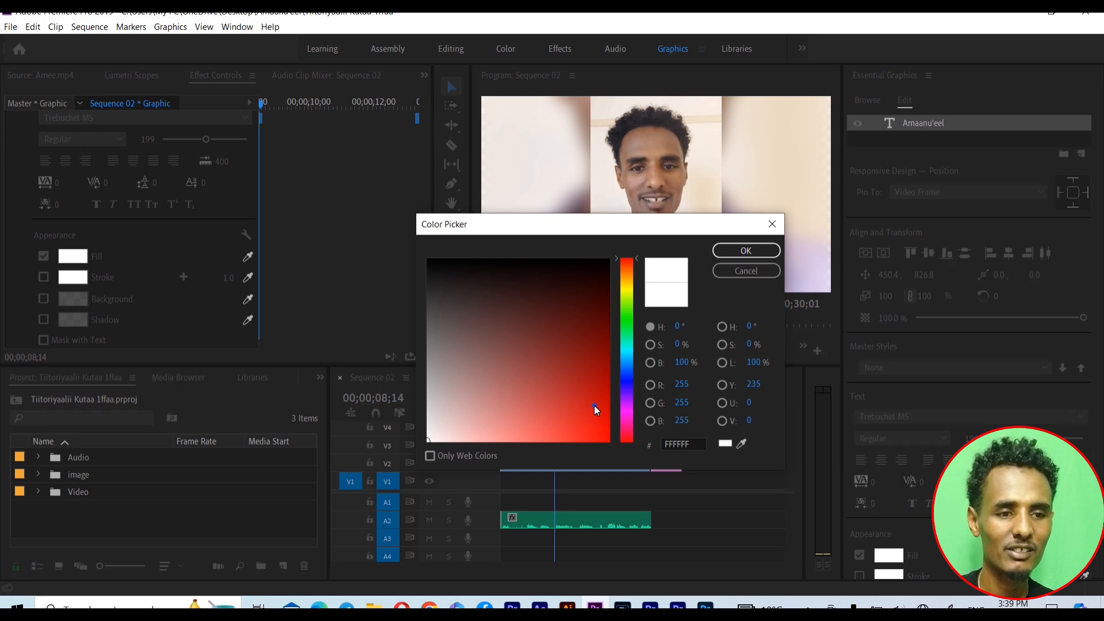
pyautogui.click(594, 405)
pyautogui.click(762, 251)
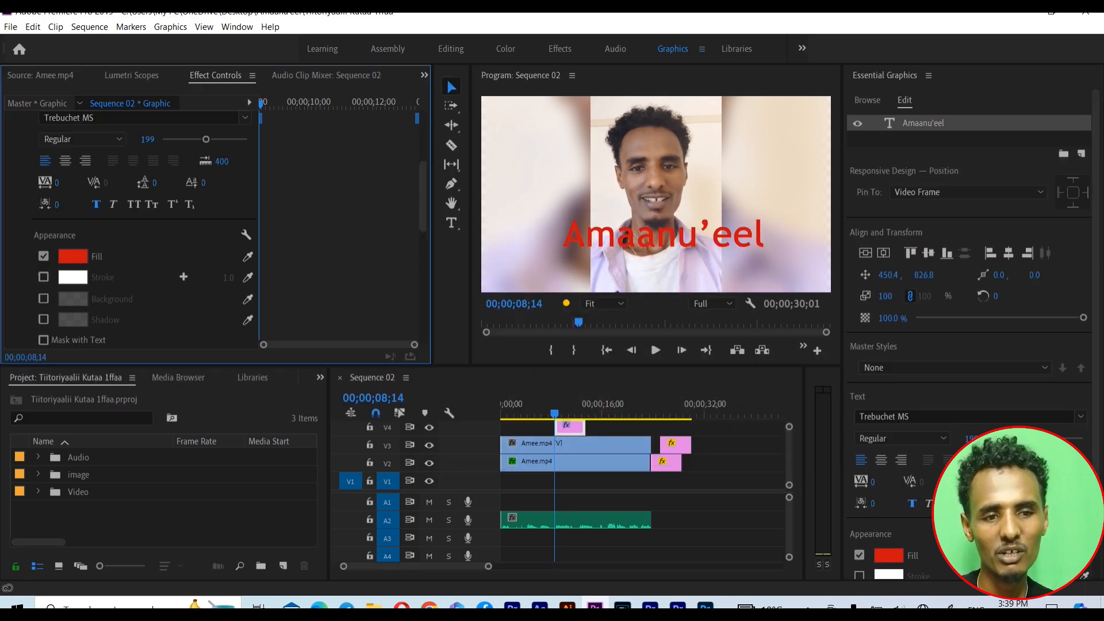
# Enable a white stroke on the name title and set its width to 16
pyautogui.click(45, 281)
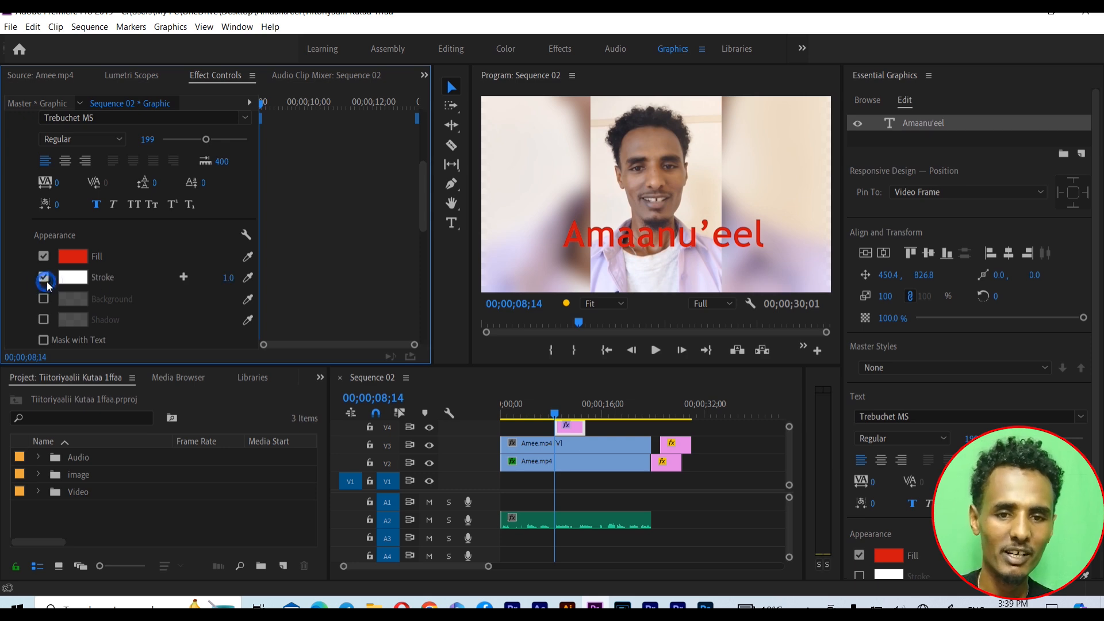
pyautogui.click(229, 278)
pyautogui.write('15')
pyautogui.press('Return')
pyautogui.moveTo(213, 274); pyautogui.dragTo(214, 274)
# Give the name title a green 46A916 background and move it down to about position 375.4, 973.8
pyautogui.click(43, 299)
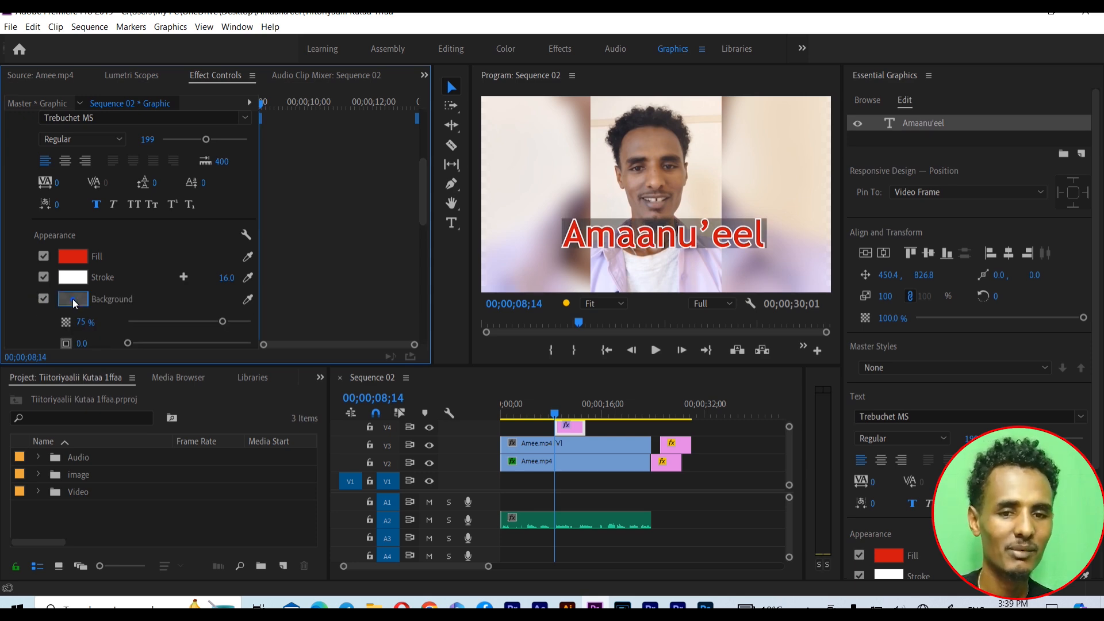
pyautogui.click(73, 299)
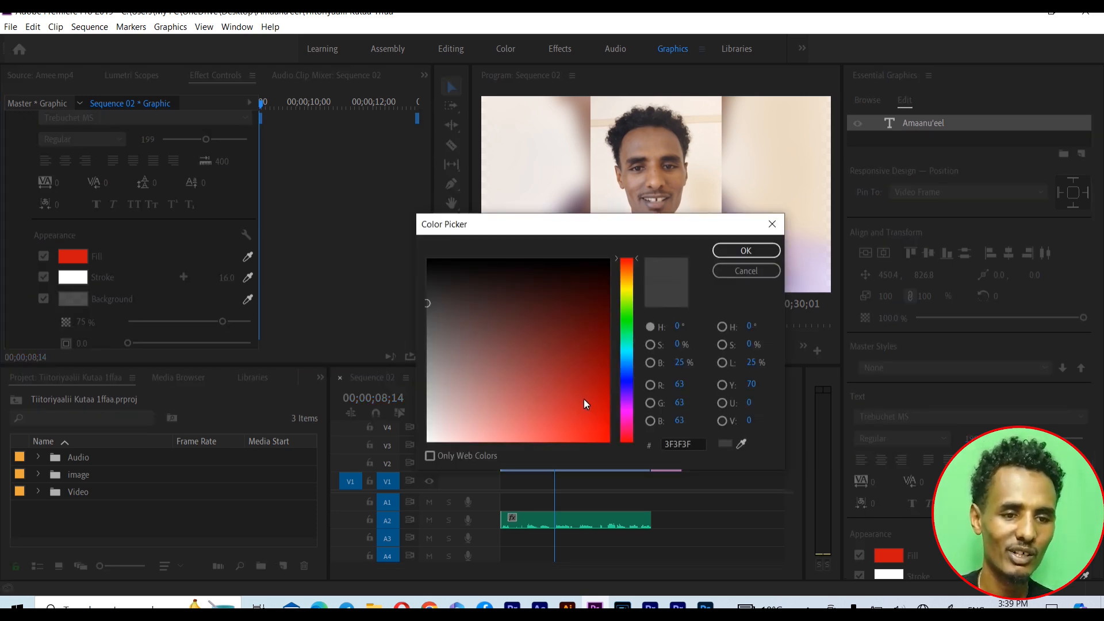
pyautogui.click(622, 320)
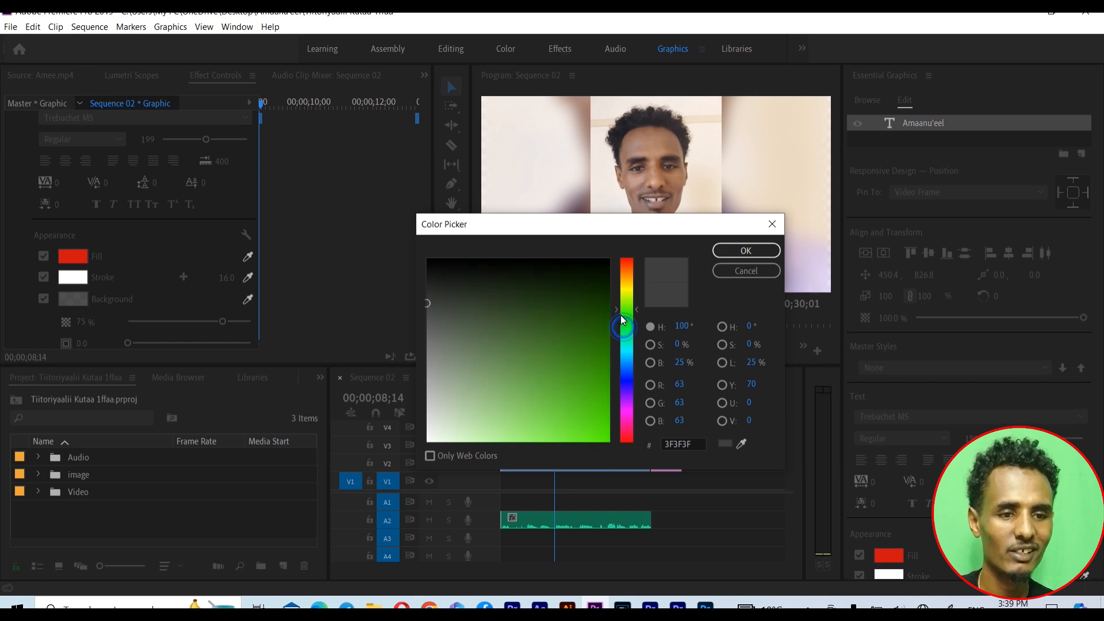
pyautogui.click(585, 379)
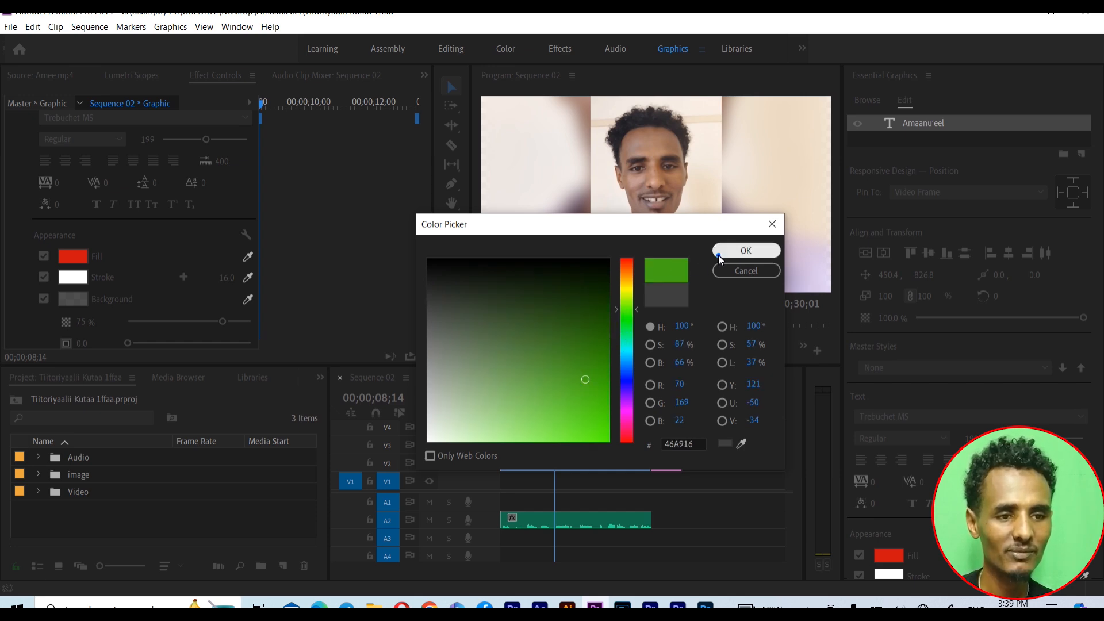
pyautogui.click(744, 251)
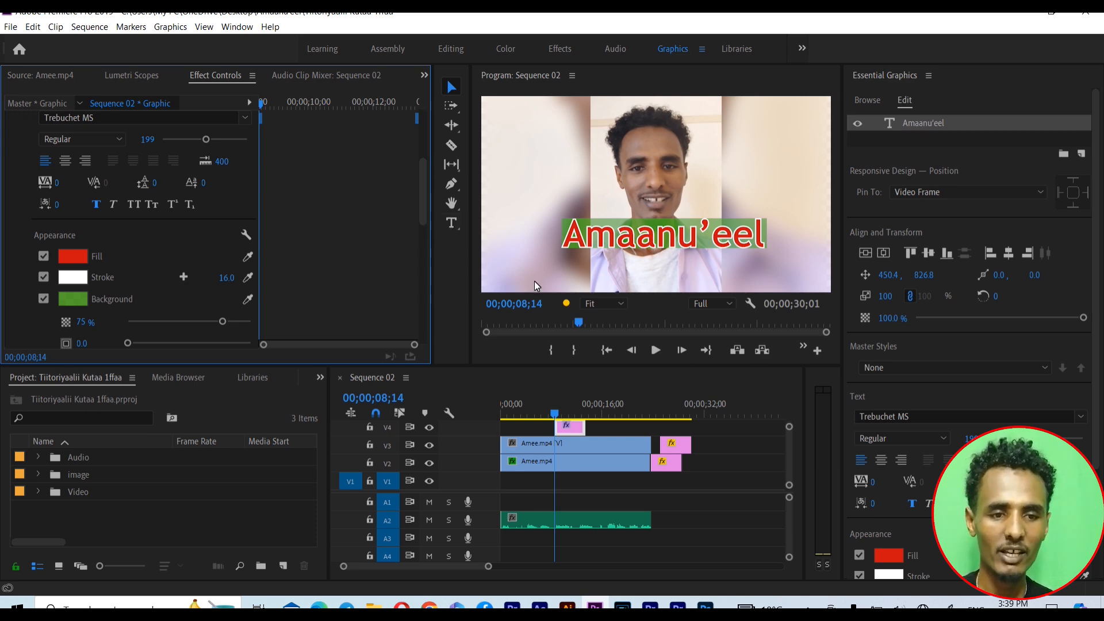
pyautogui.moveTo(645, 247); pyautogui.dragTo(637, 264)
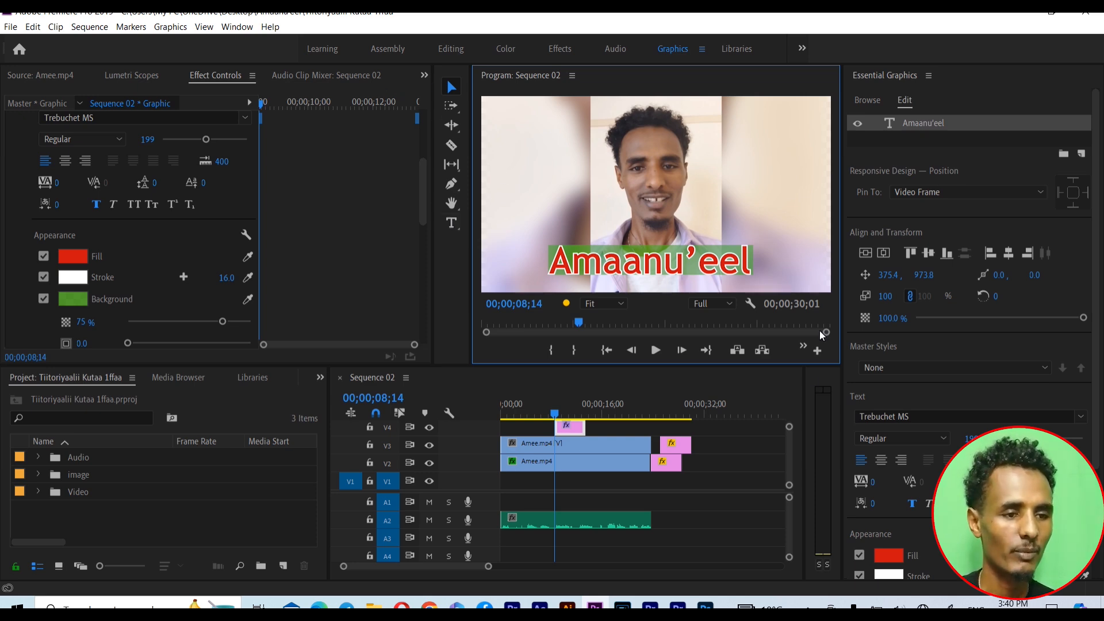
# Switch to the Editing workspace and display the project's Audio, image and Video bins
pyautogui.click(451, 49)
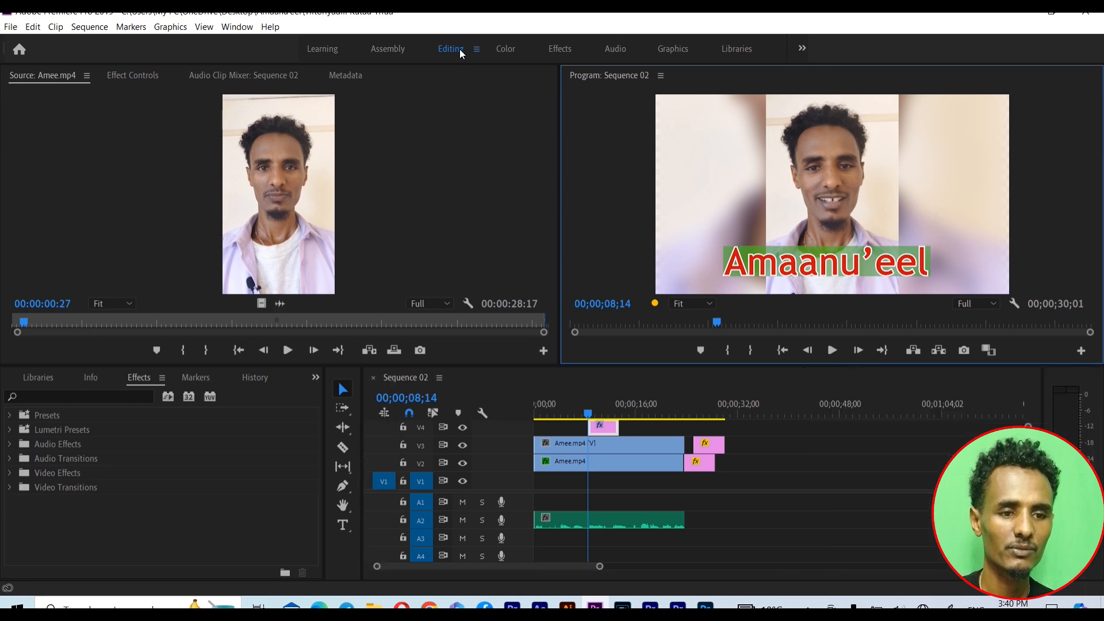
pyautogui.click(319, 379)
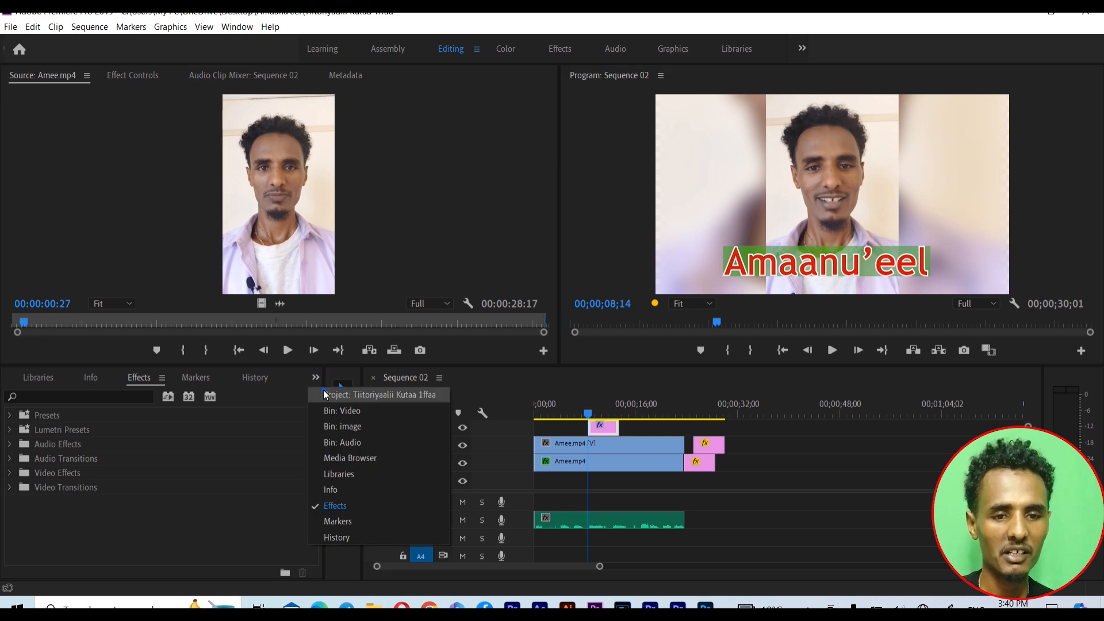
pyautogui.click(391, 395)
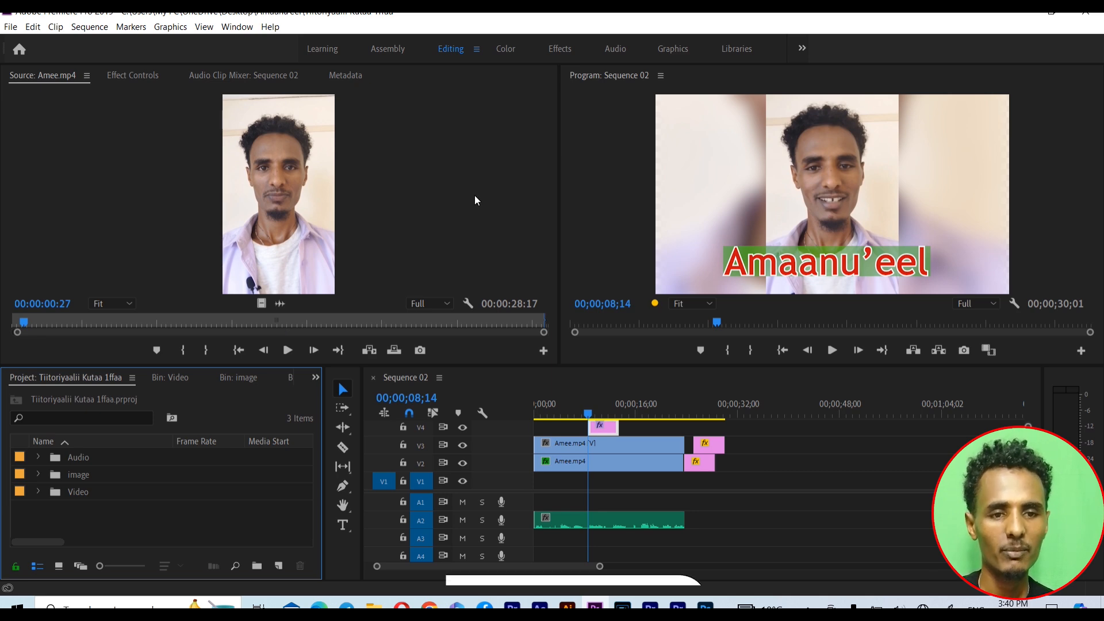
# Preview the opening of Sequence 02 and return the playhead to 00;00;00;00
pyautogui.moveTo(585, 409); pyautogui.dragTo(523, 426)
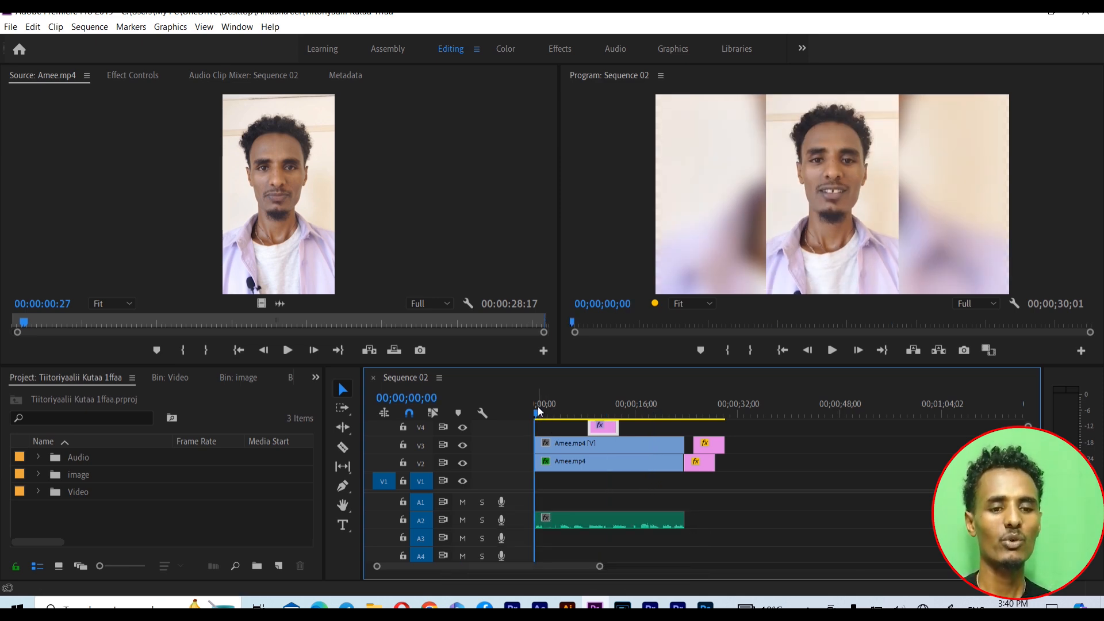
pyautogui.moveTo(538, 407)
pyautogui.mouseDown()
pyautogui.moveTo(610, 410)
pyautogui.moveTo(521, 396)
pyautogui.mouseUp()
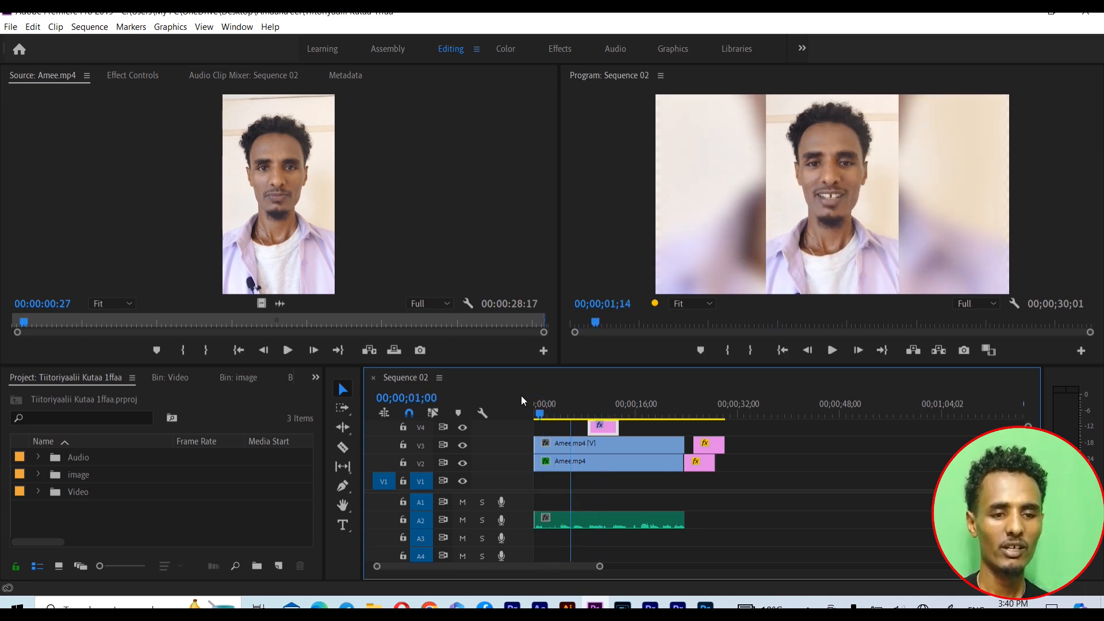
pyautogui.click(540, 413)
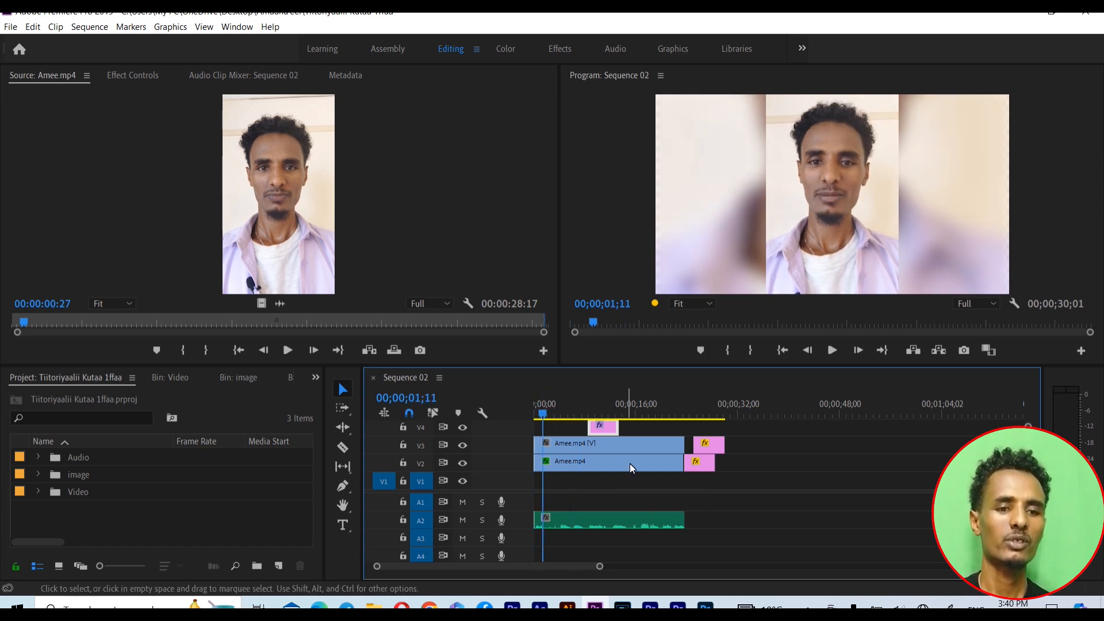
pyautogui.moveTo(543, 414); pyautogui.dragTo(522, 446)
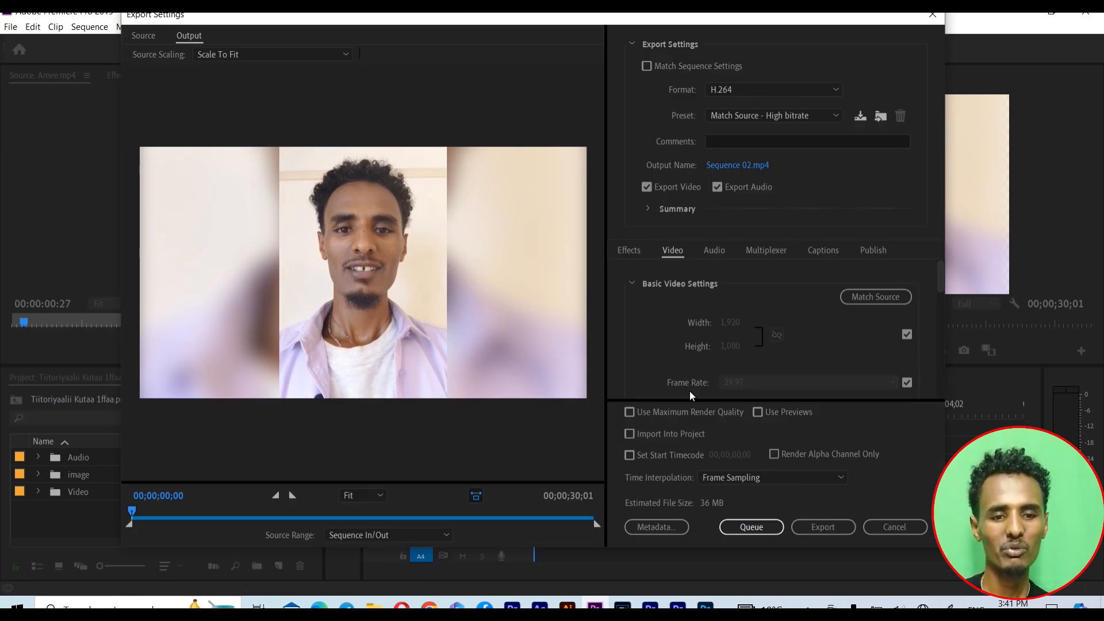
# Reopen the media export settings for Sequence 02 and choose H.264 as the format
pyautogui.click(934, 16)
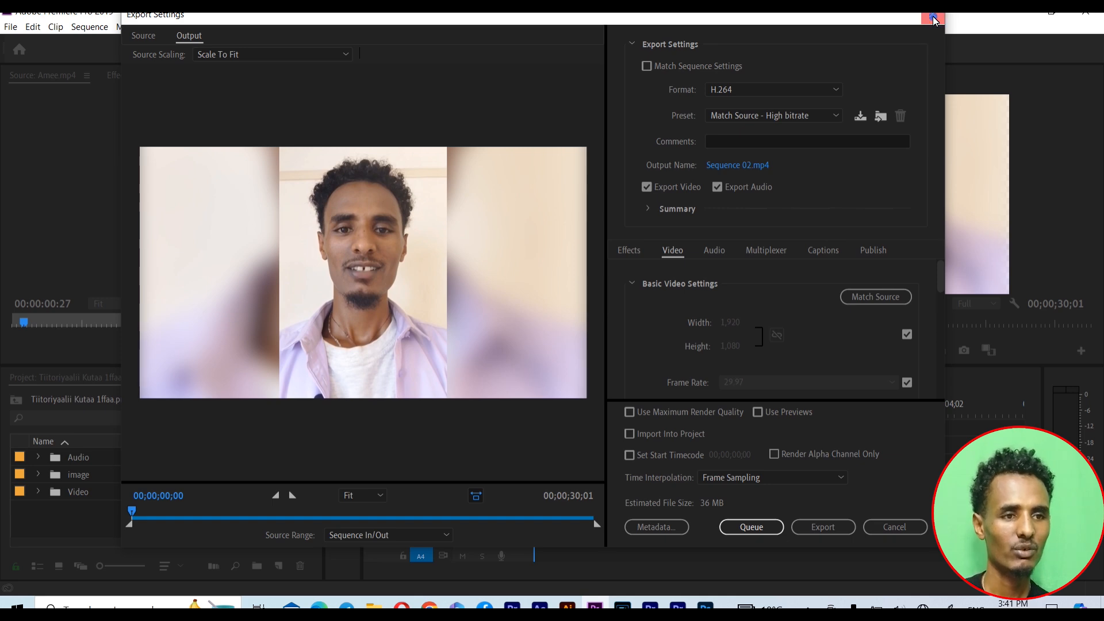
pyautogui.click(12, 27)
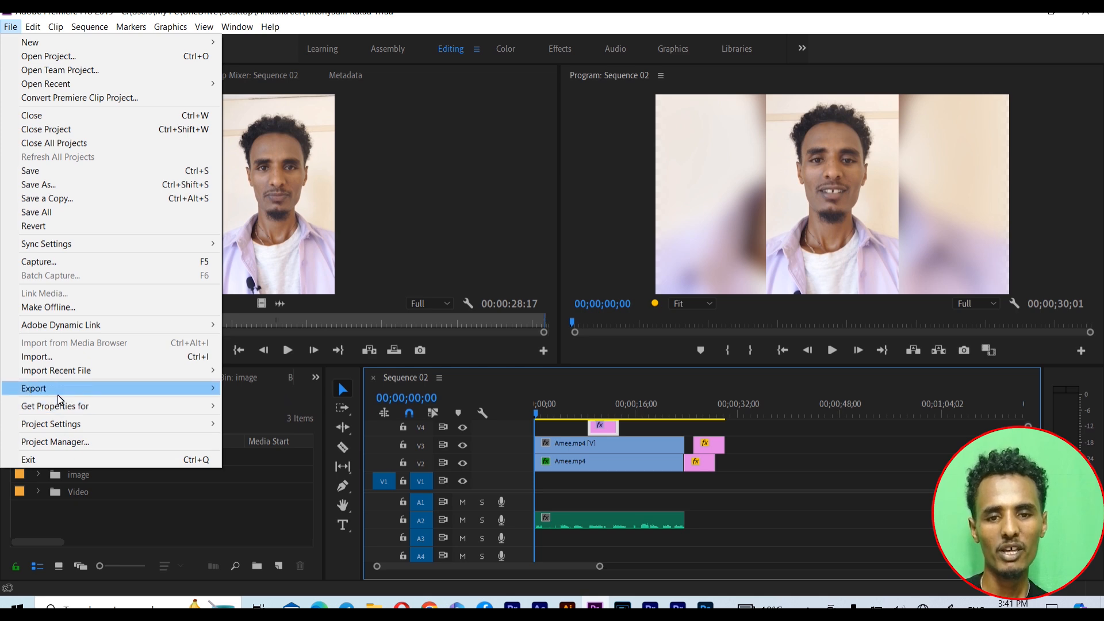
pyautogui.click(194, 389)
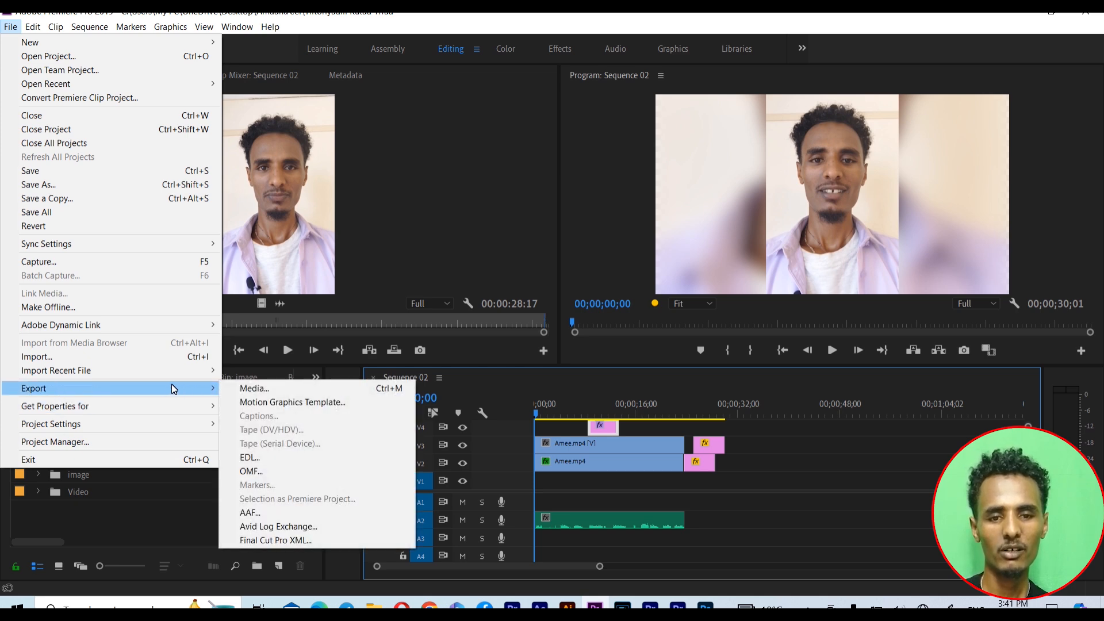
pyautogui.click(260, 390)
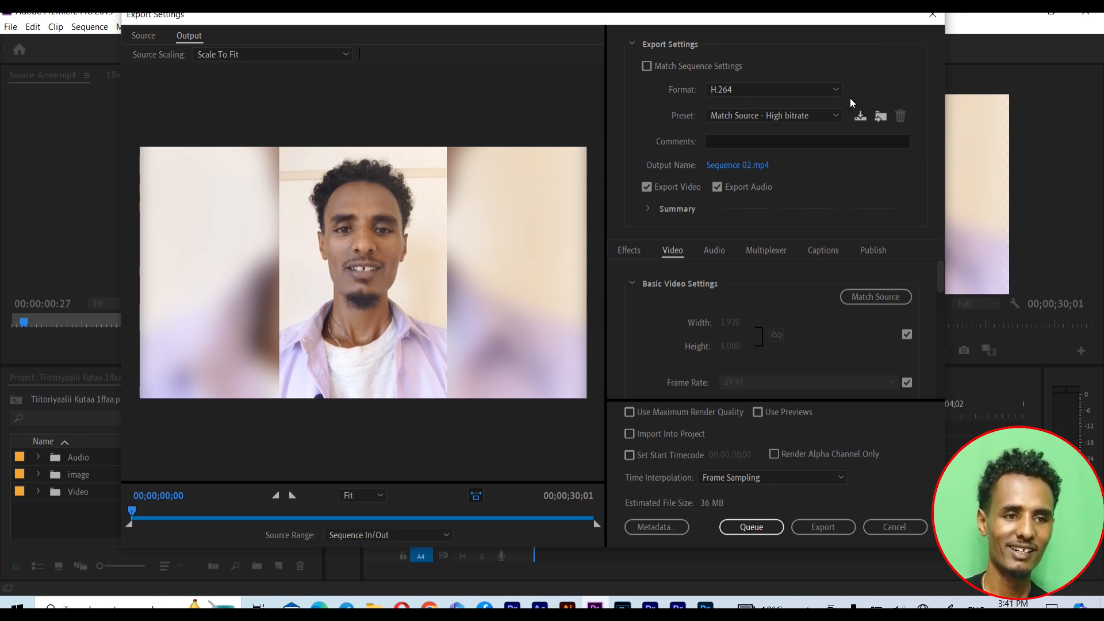
pyautogui.click(834, 91)
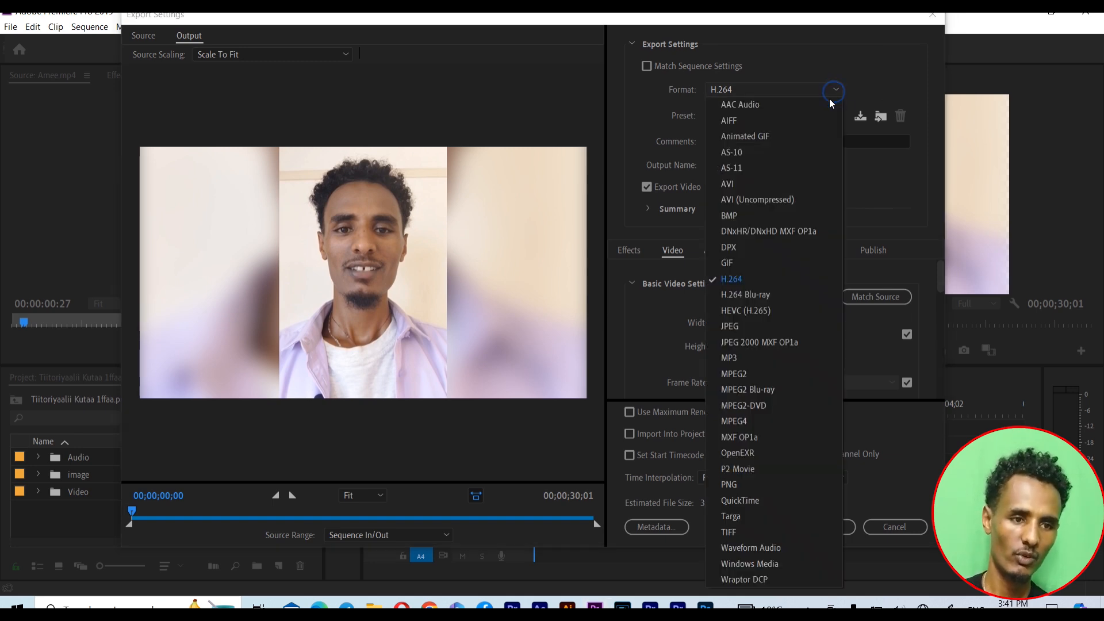
pyautogui.click(762, 278)
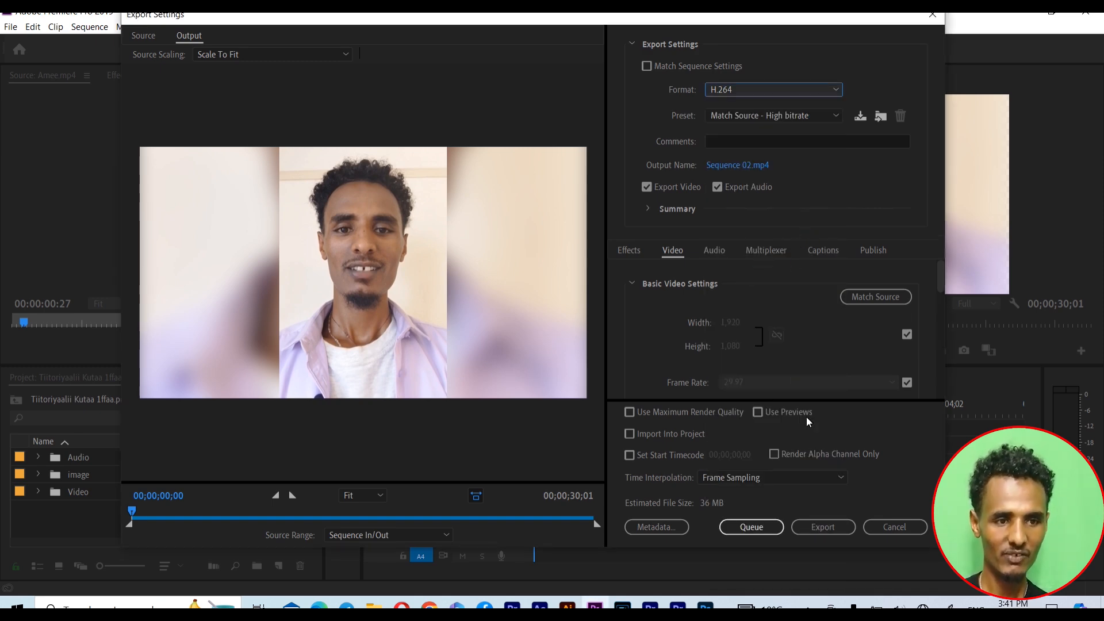
# Choose the YouTube 1080p Full HD preset for the H.264 export
pyautogui.click(831, 115)
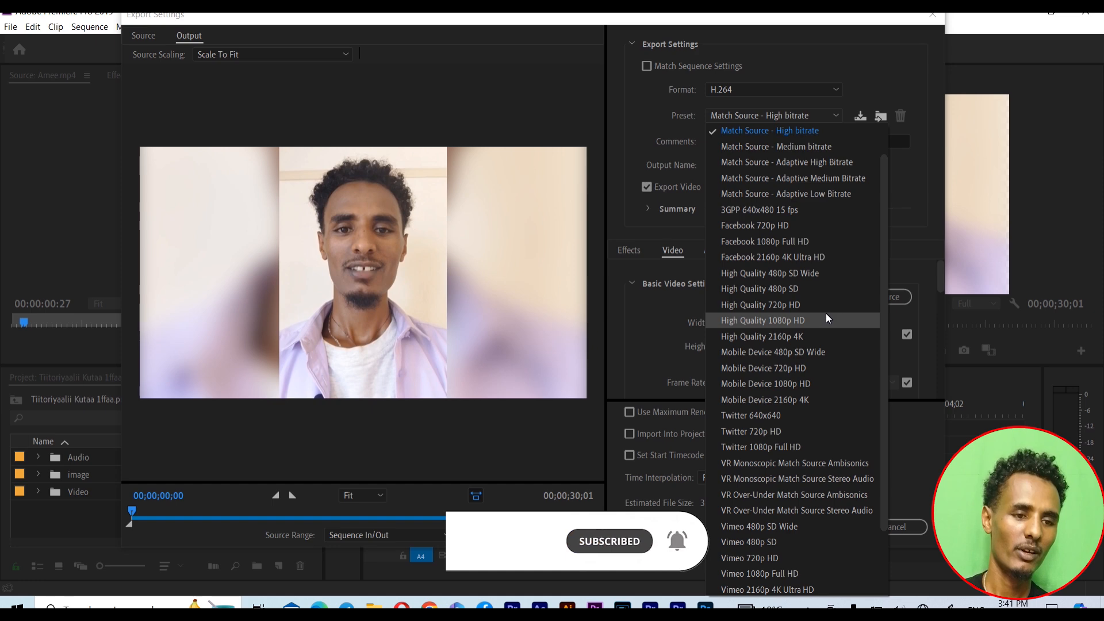
pyautogui.scroll(-2, 826, 315)
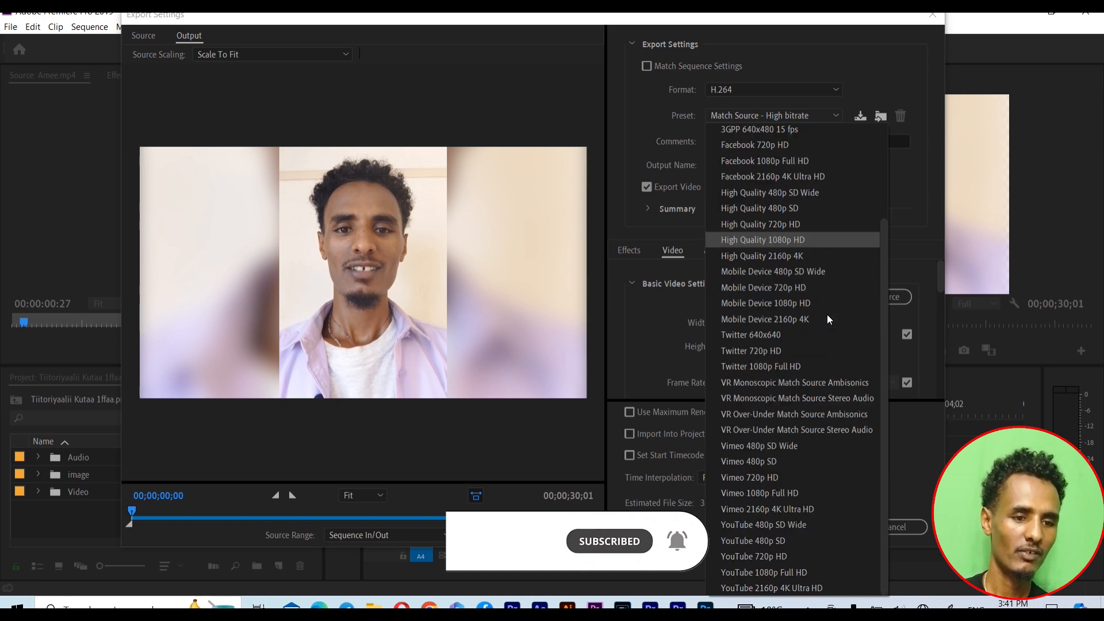
pyautogui.click(821, 571)
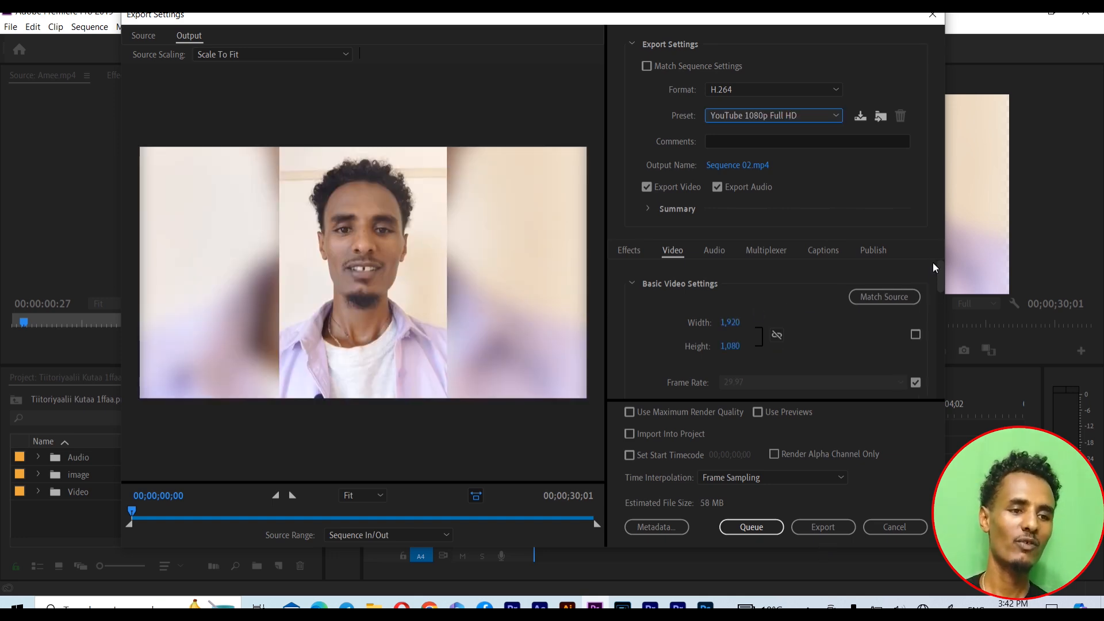
# Set the target bitrate to 14 Mbps and start exporting Sequence 02.mp4
pyautogui.moveTo(940, 279); pyautogui.dragTo(925, 374)
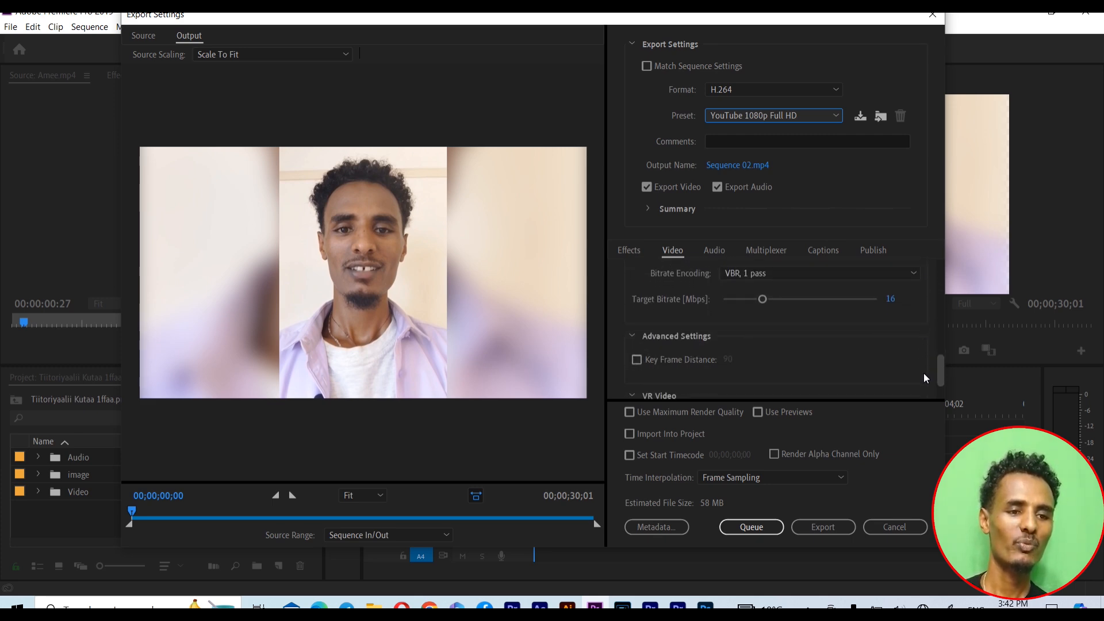
pyautogui.click(890, 299)
pyautogui.moveTo(889, 298); pyautogui.dragTo(893, 310)
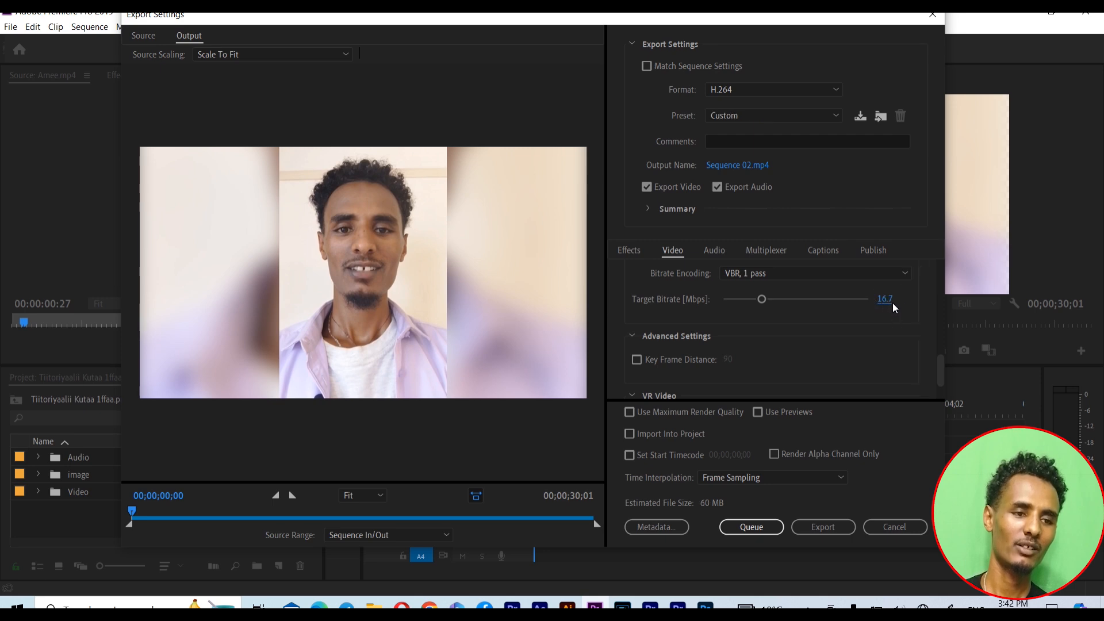
pyautogui.click(888, 302)
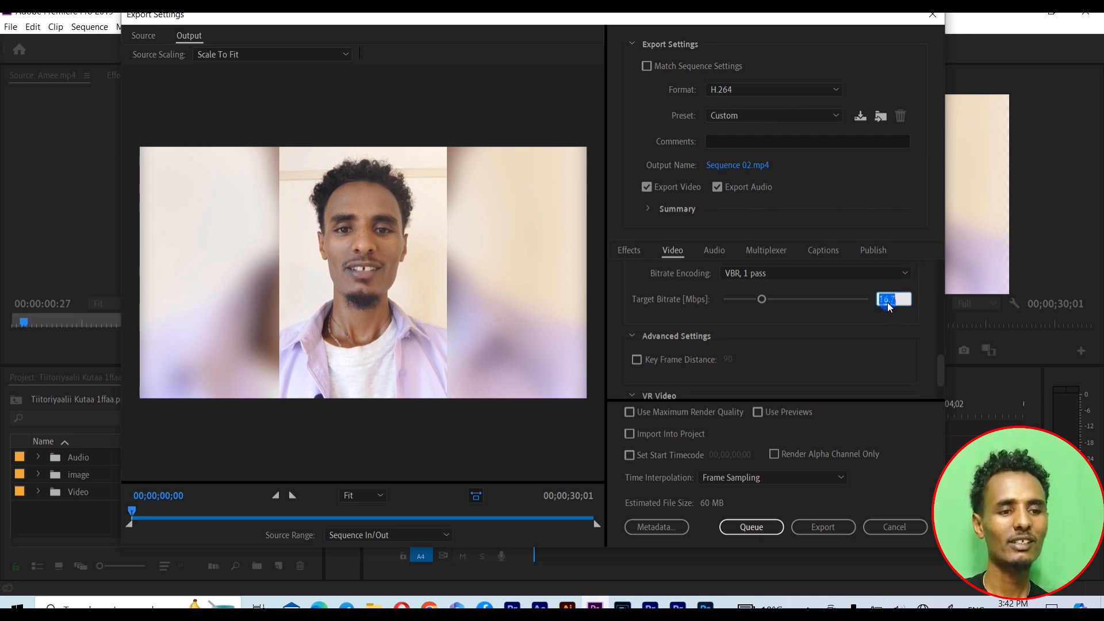
pyautogui.write('1')
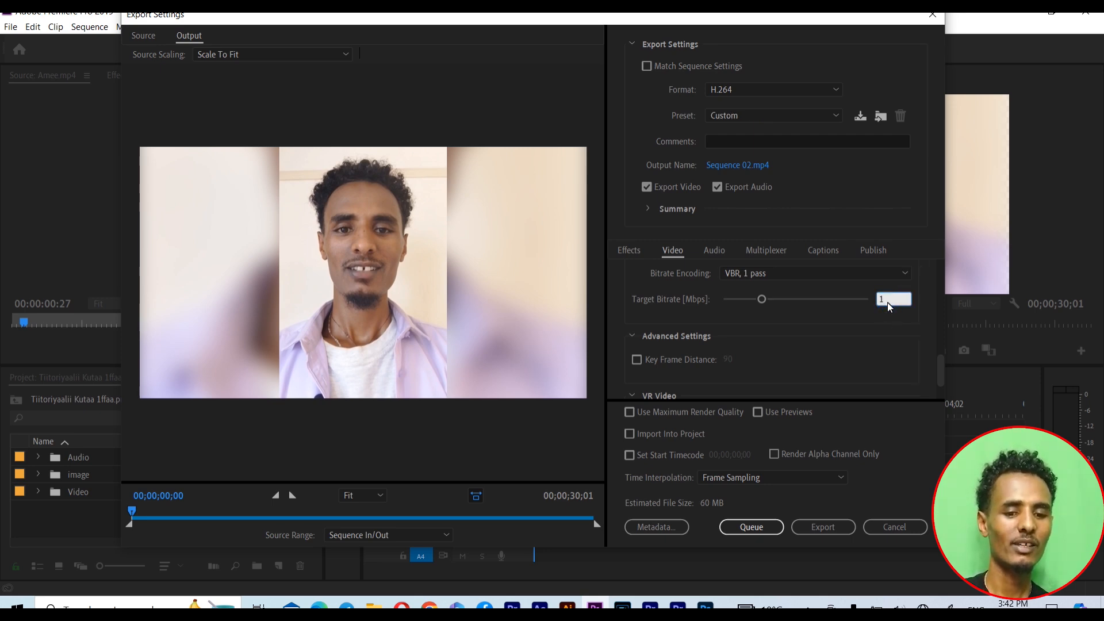
pyautogui.write('4')
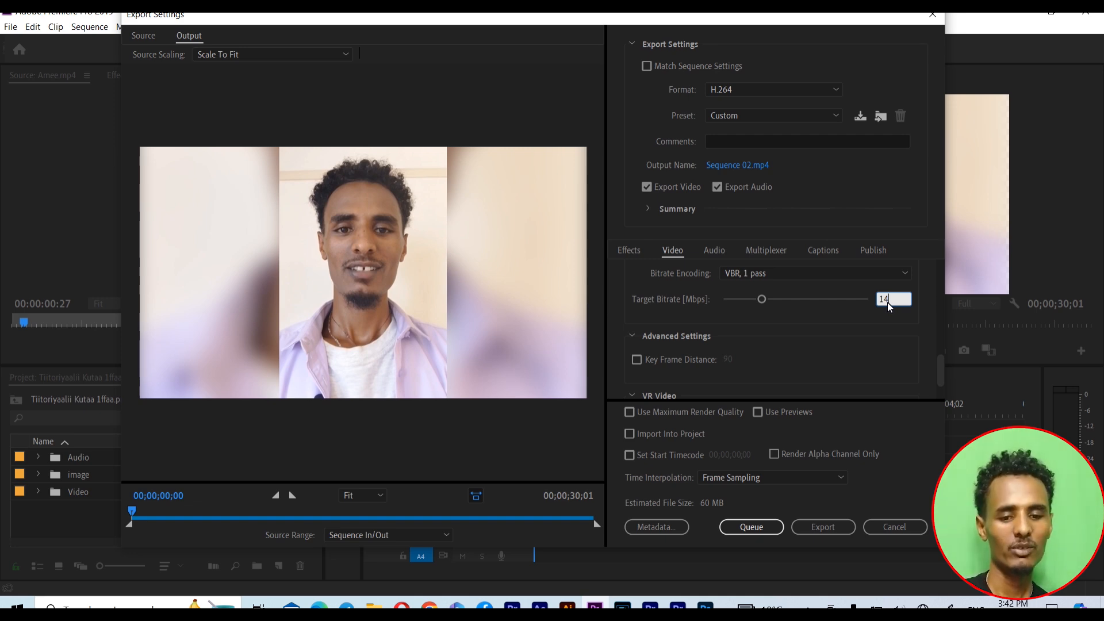
pyautogui.click(933, 392)
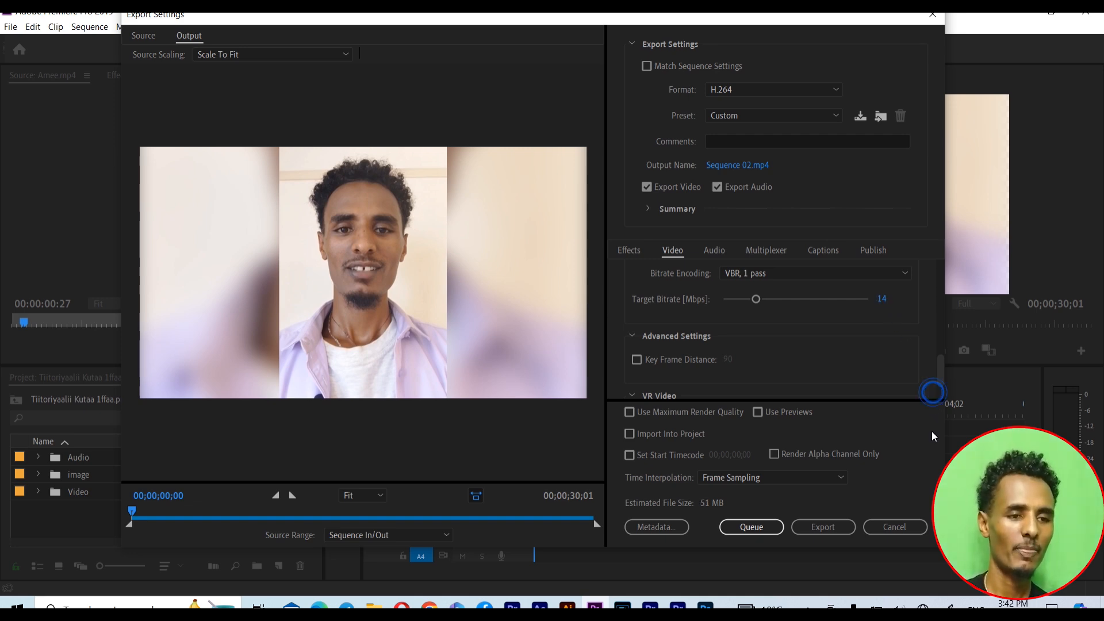
pyautogui.click(835, 526)
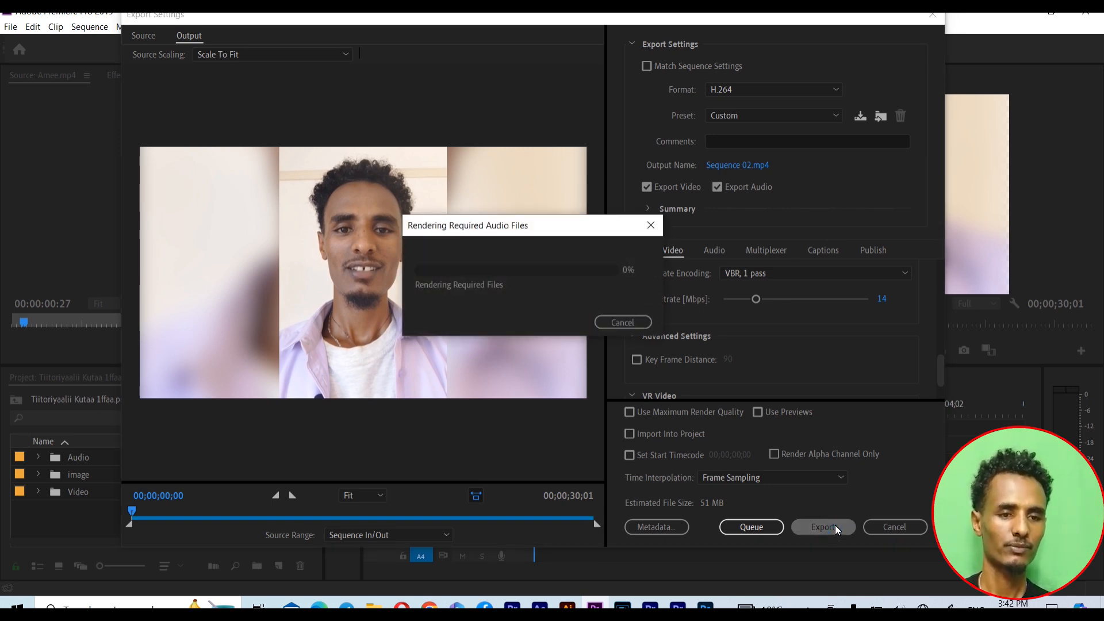